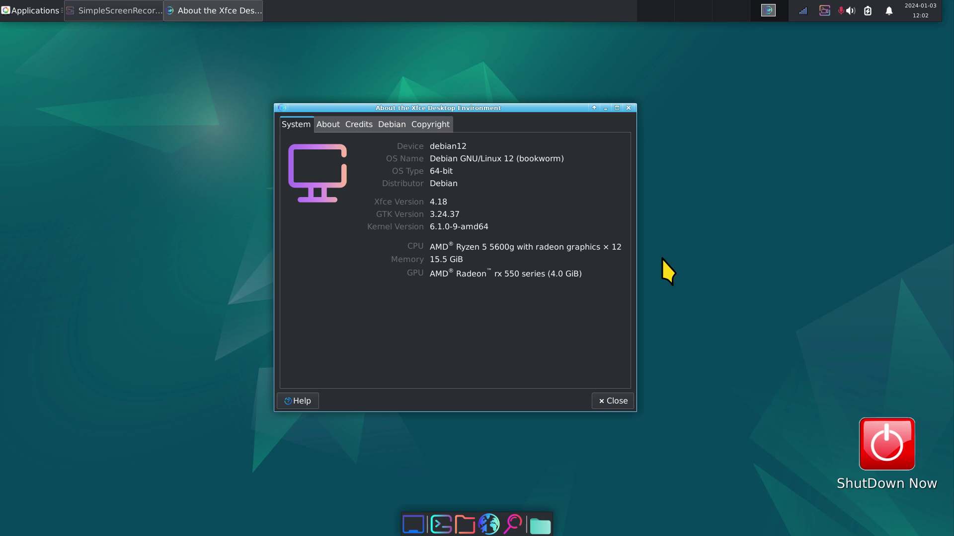
{"action": "left_click", "coordinate": [464, 525]}
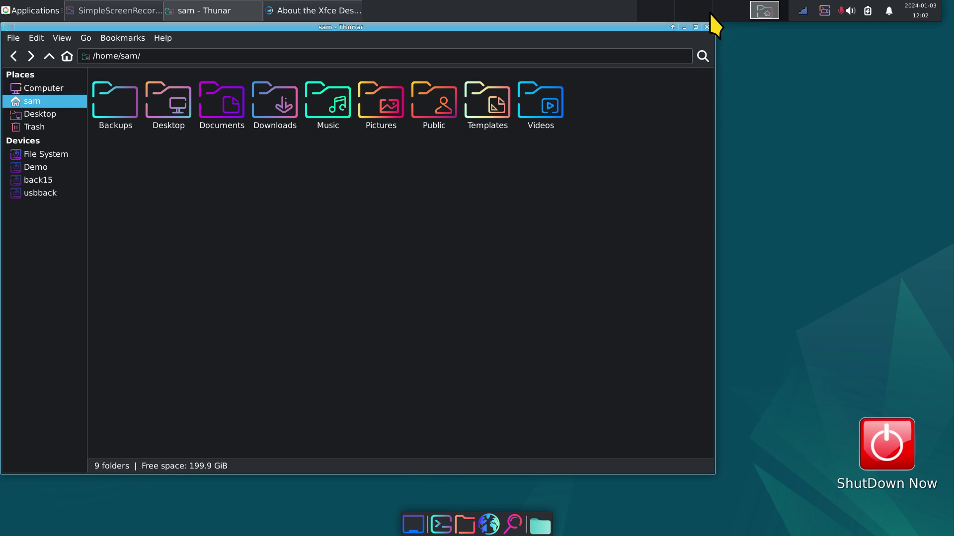
{"action": "left_click", "coordinate": [705, 27]}
{"action": "left_click", "coordinate": [6, 11]}
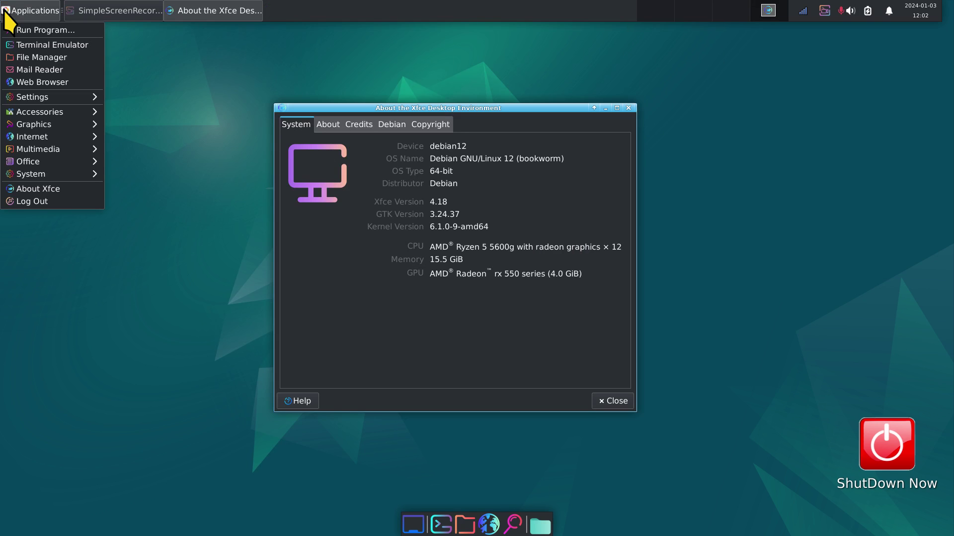
{"action": "mouse_move", "coordinate": [14, 117]}
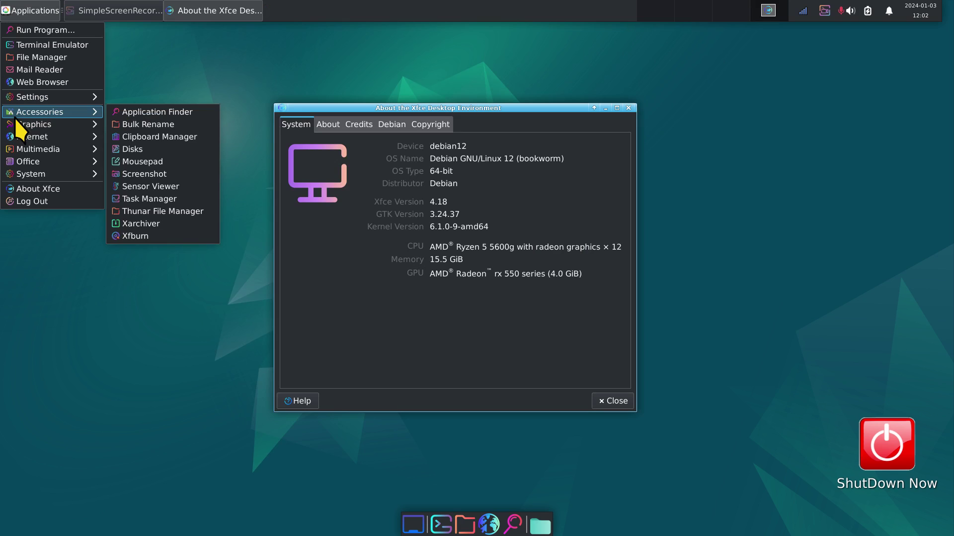
{"action": "left_click", "coordinate": [555, 109]}
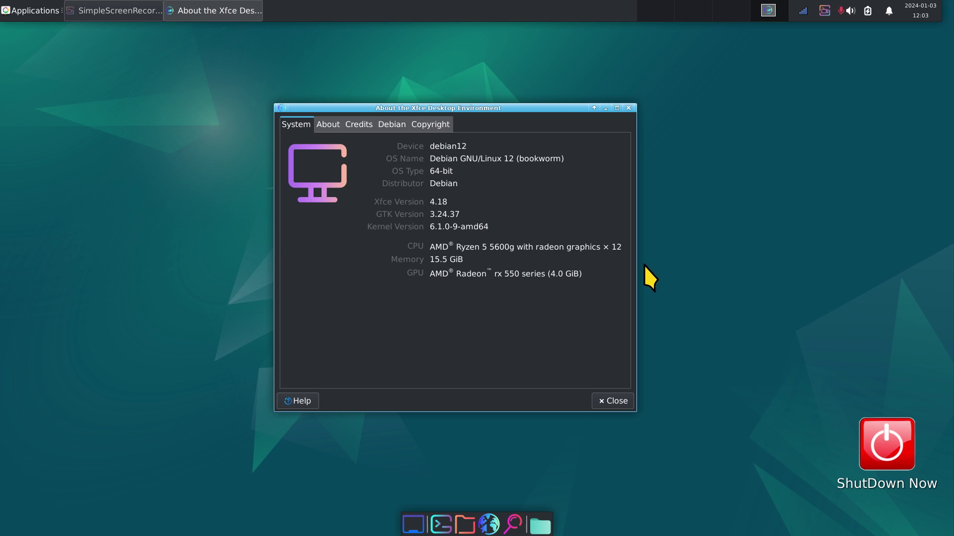
Close the Xfce system information window and open the desktop's Appearance settings
{"action": "left_click", "coordinate": [607, 400]}
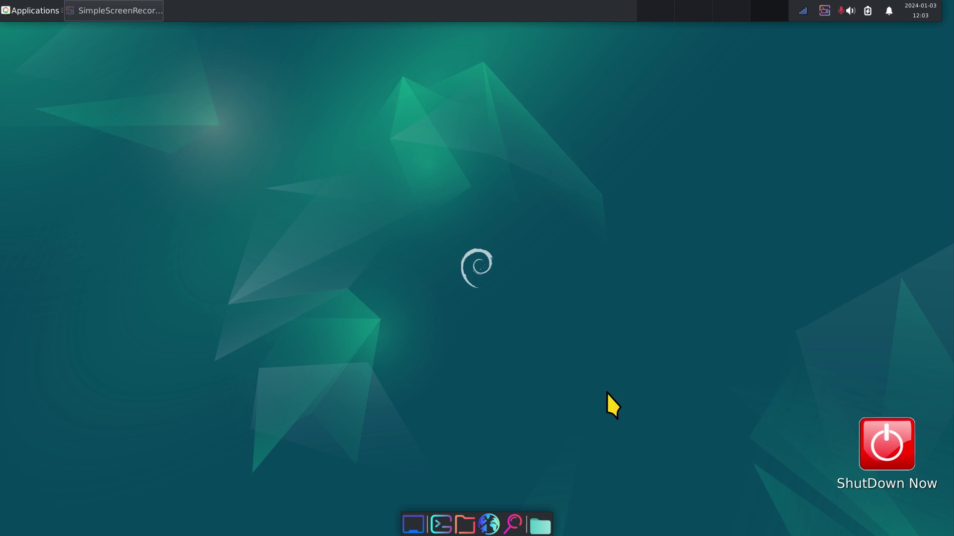
{"action": "left_click", "coordinate": [16, 11]}
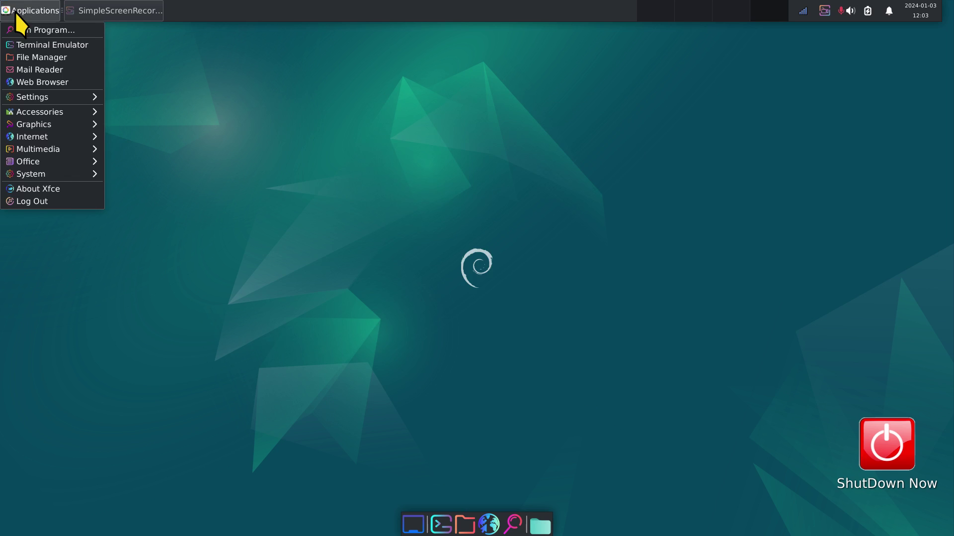
{"action": "mouse_move", "coordinate": [64, 93]}
{"action": "left_click", "coordinate": [137, 98]}
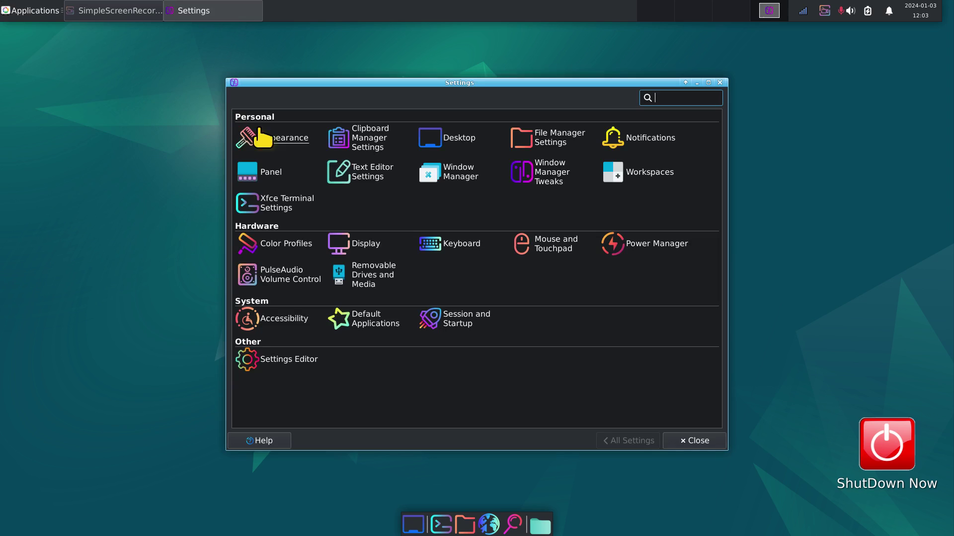
{"action": "left_click", "coordinate": [296, 134]}
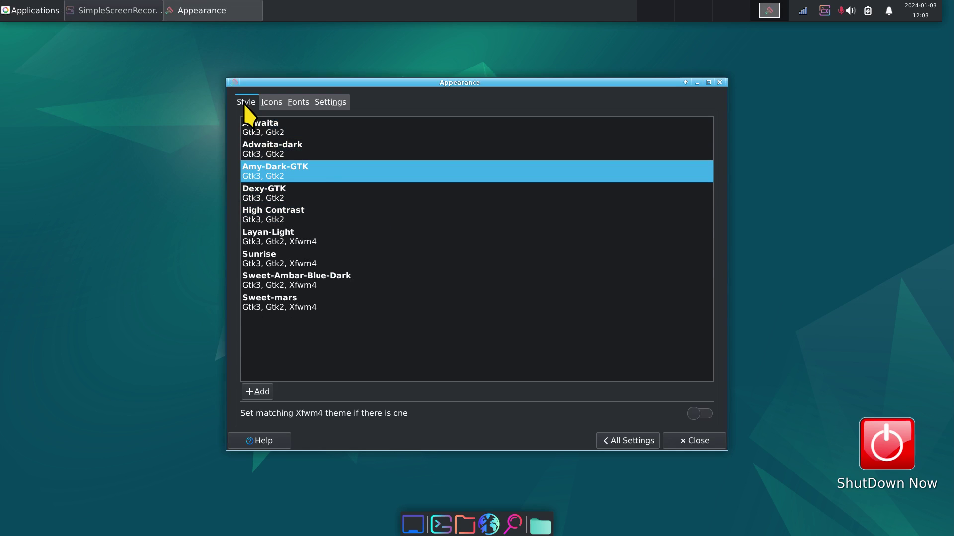
Look through the installed icon themes, and apply the Sunrise style
{"action": "left_click", "coordinate": [272, 102]}
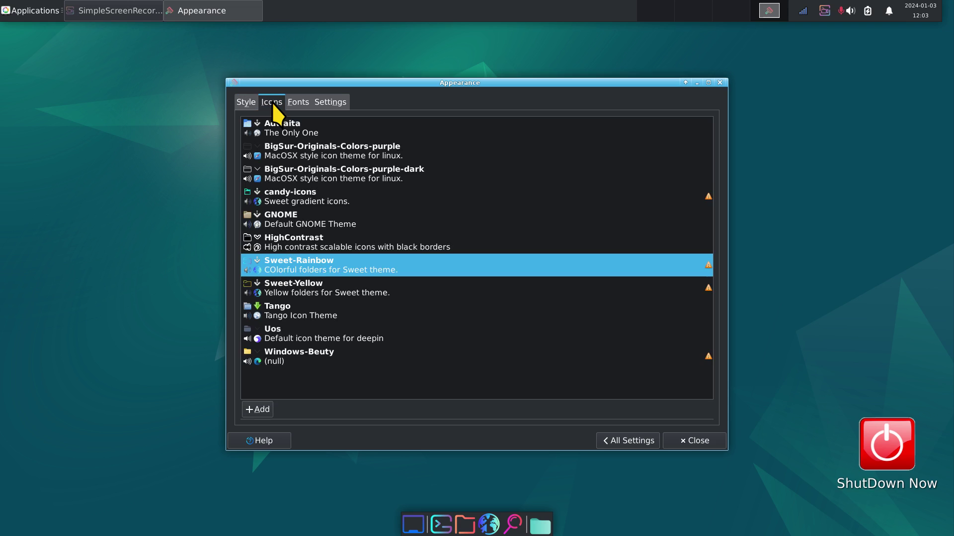
{"action": "left_click", "coordinate": [246, 102]}
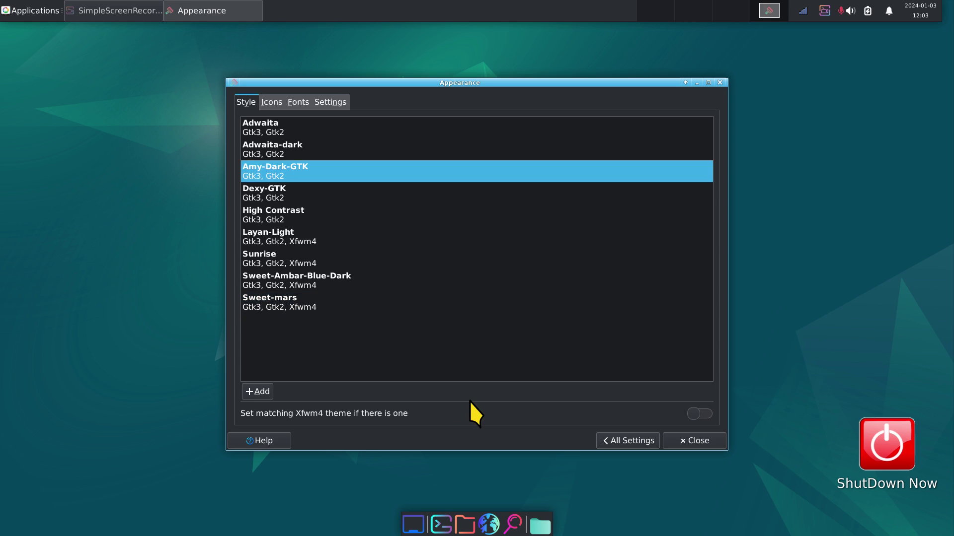
{"action": "left_click", "coordinate": [255, 259]}
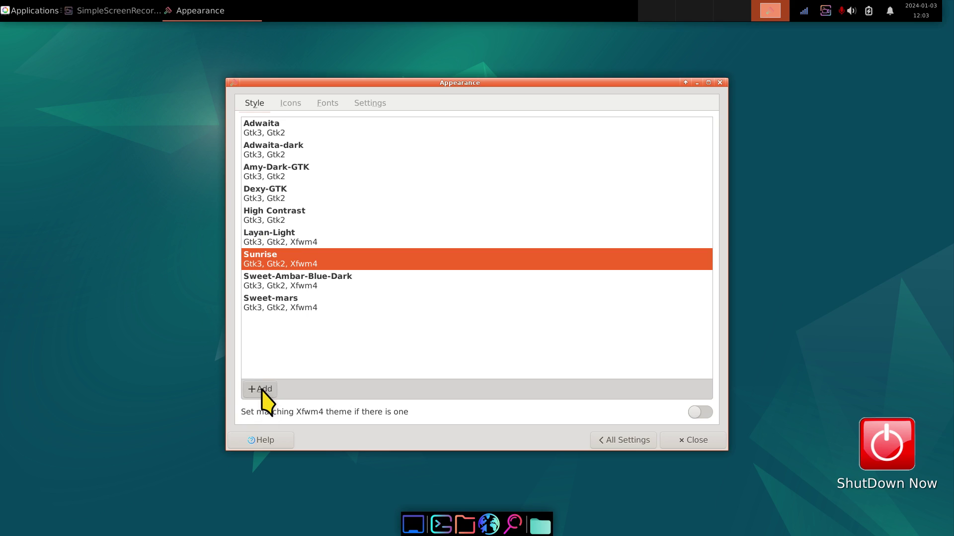
Try the Bibata-Original-Amber, Azenis and Uos mouse cursor themes, switch back to "Radioactive" and return to the settings overview
{"action": "left_click", "coordinate": [621, 441]}
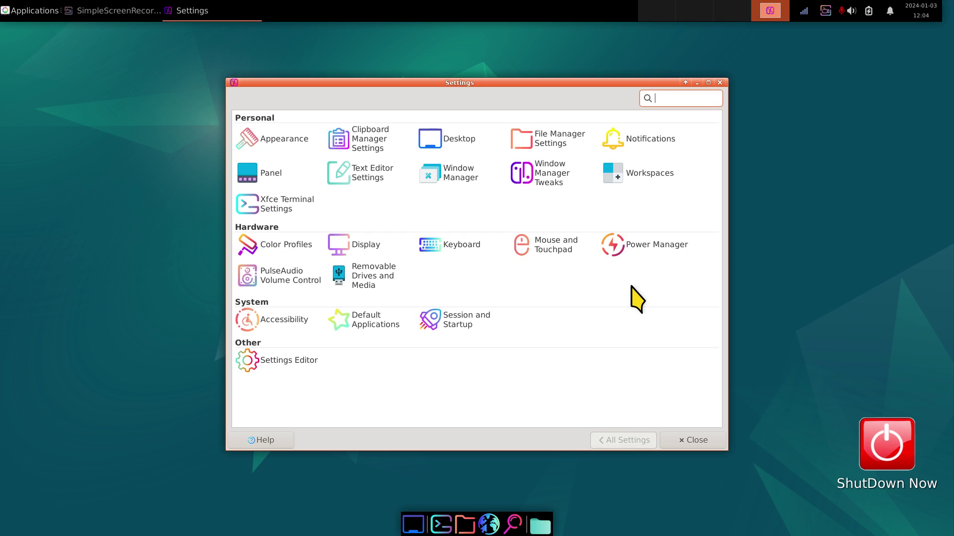
{"action": "left_click", "coordinate": [543, 252]}
{"action": "left_click", "coordinate": [357, 102]}
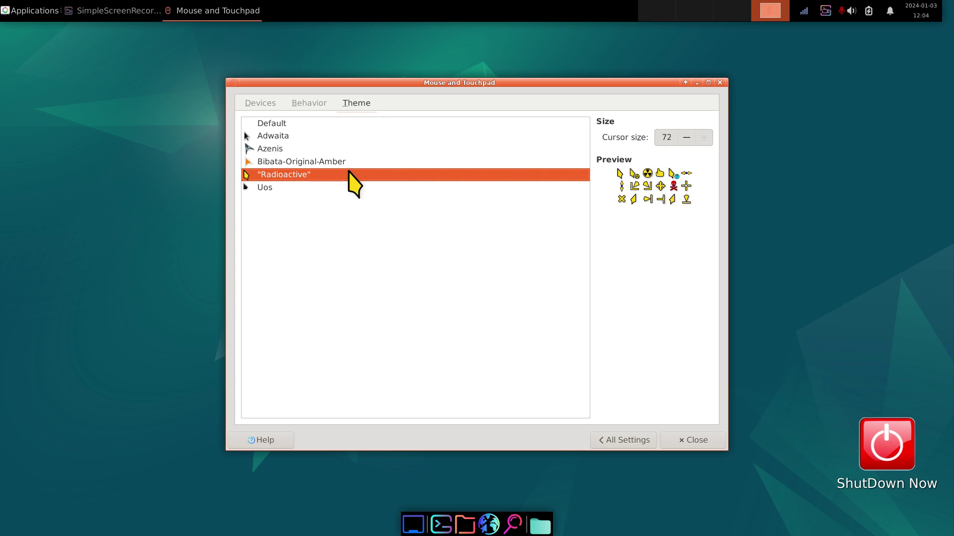
{"action": "left_click", "coordinate": [324, 164]}
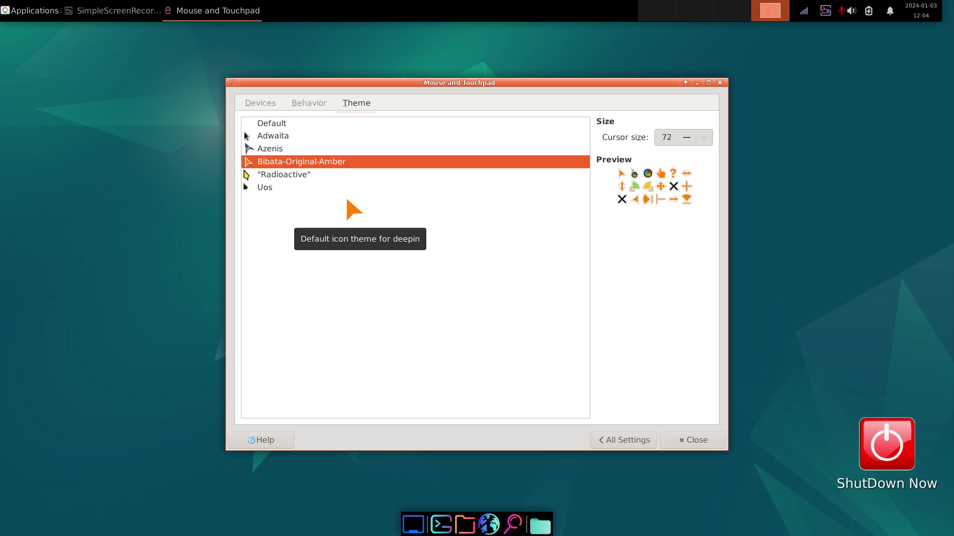
{"action": "left_click", "coordinate": [285, 174]}
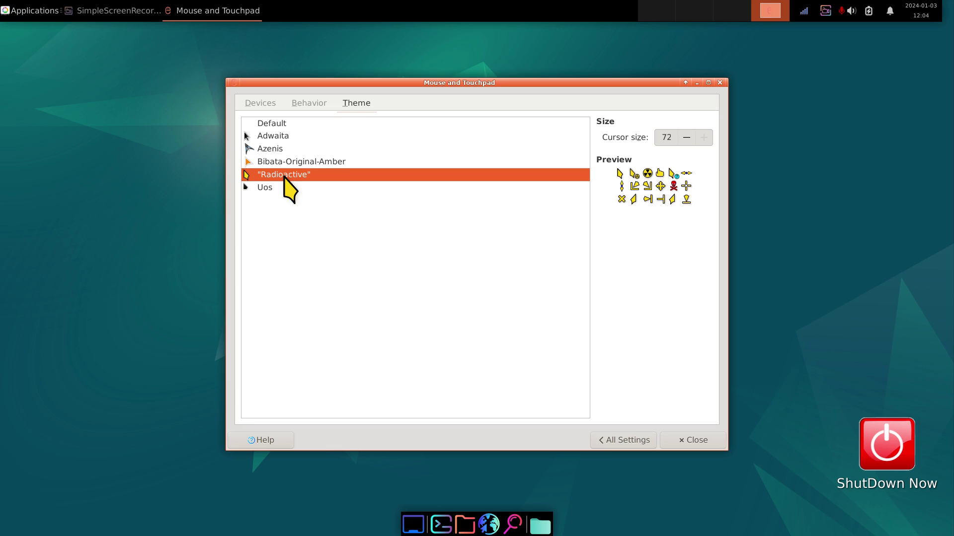
{"action": "left_click", "coordinate": [272, 150]}
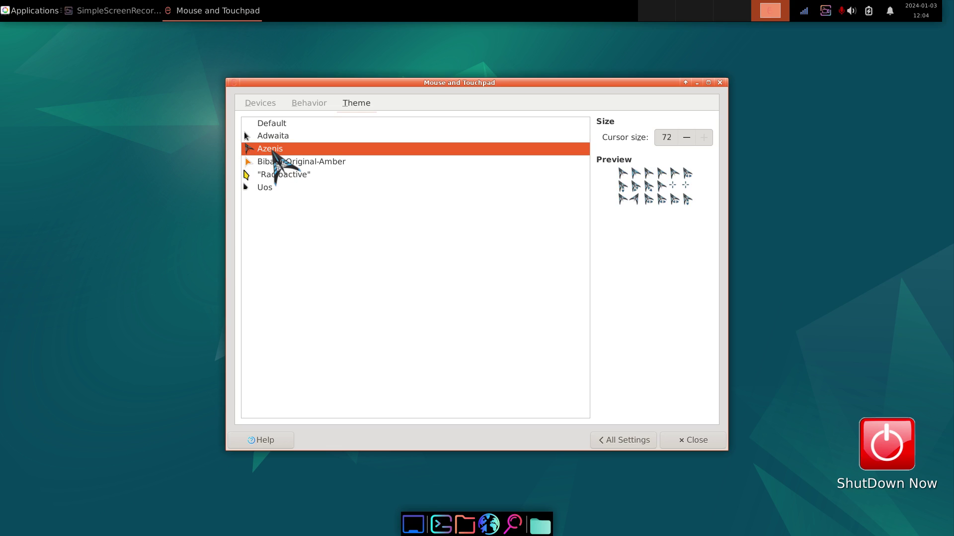
{"action": "left_click", "coordinate": [264, 187]}
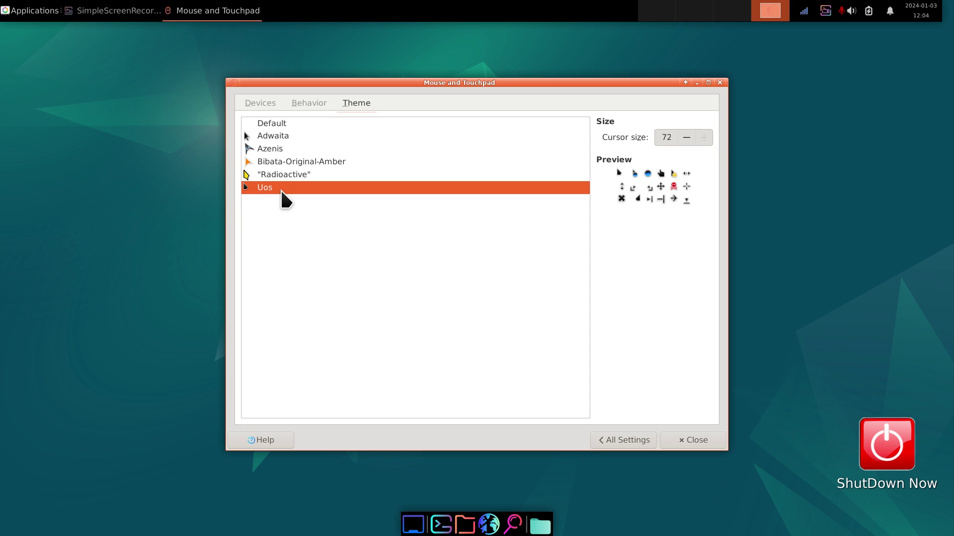
{"action": "left_click", "coordinate": [278, 175]}
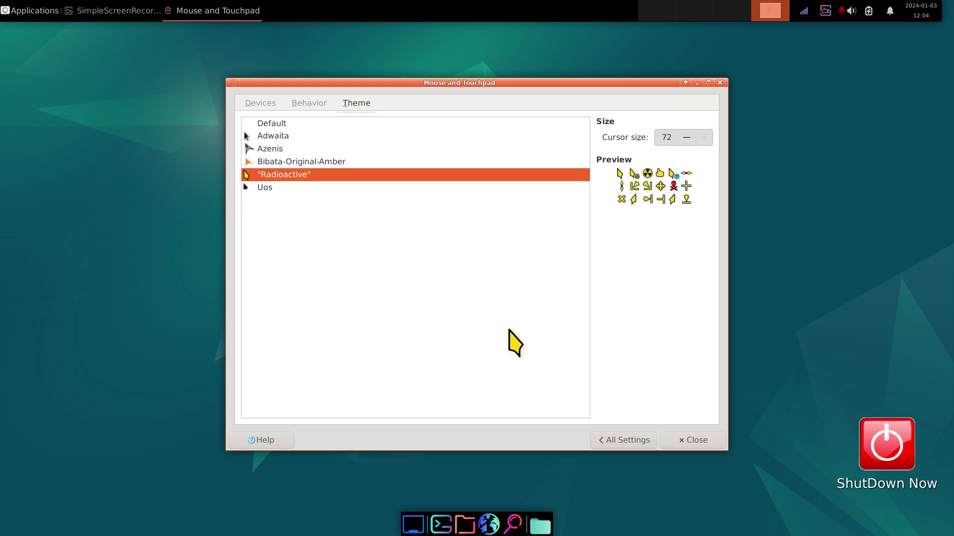
{"action": "left_click", "coordinate": [624, 440]}
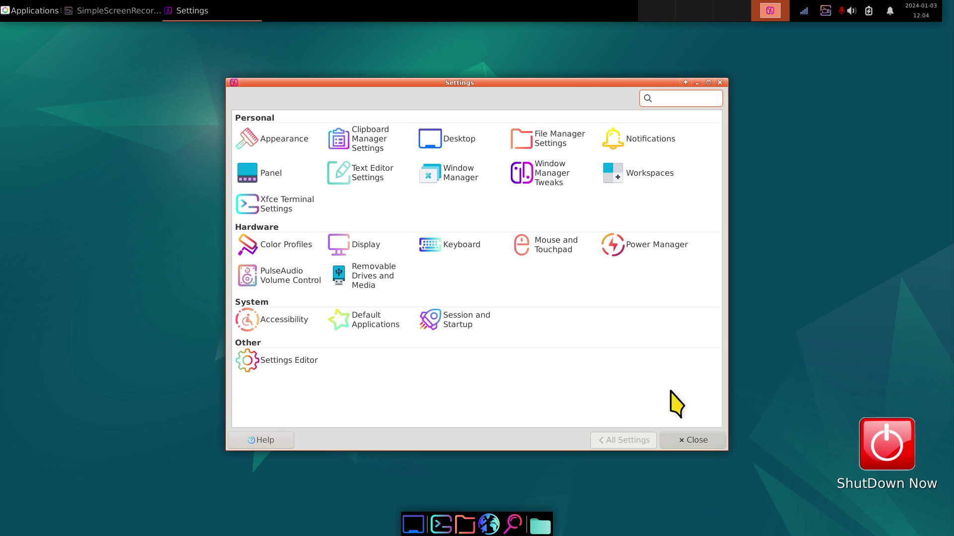
Arrange the Appearance icon theme list beside a file manager window showing the home folder
{"action": "left_click_drag", "start_coordinate": [458, 83], "coordinate": [249, 58]}
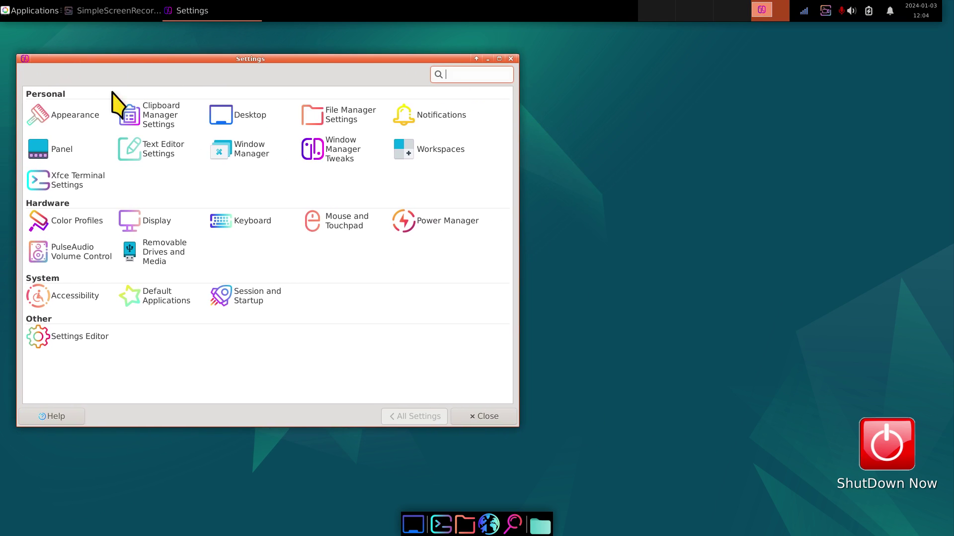
{"action": "left_click", "coordinate": [69, 117]}
{"action": "left_click", "coordinate": [82, 79]}
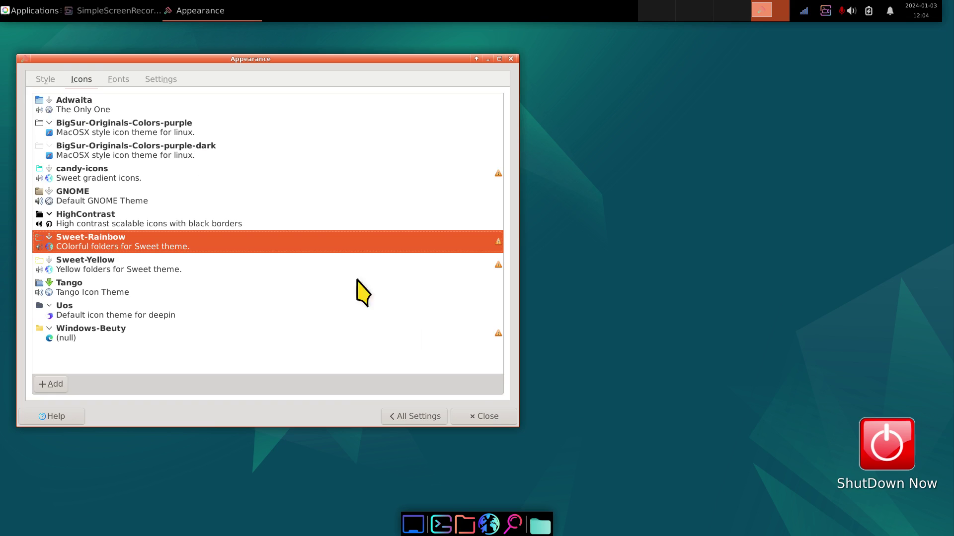
{"action": "left_click", "coordinate": [465, 524]}
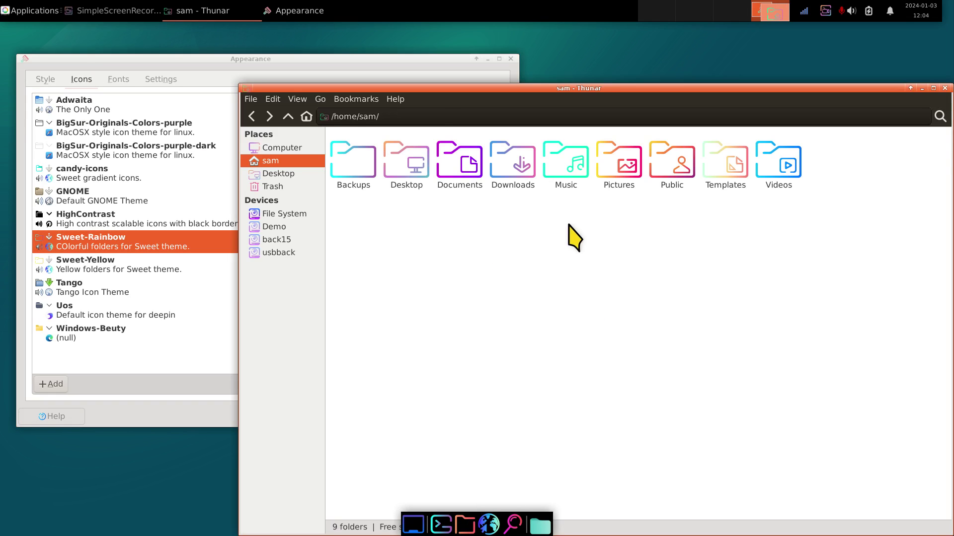
{"action": "left_click_drag", "start_coordinate": [404, 88], "coordinate": [584, 89]}
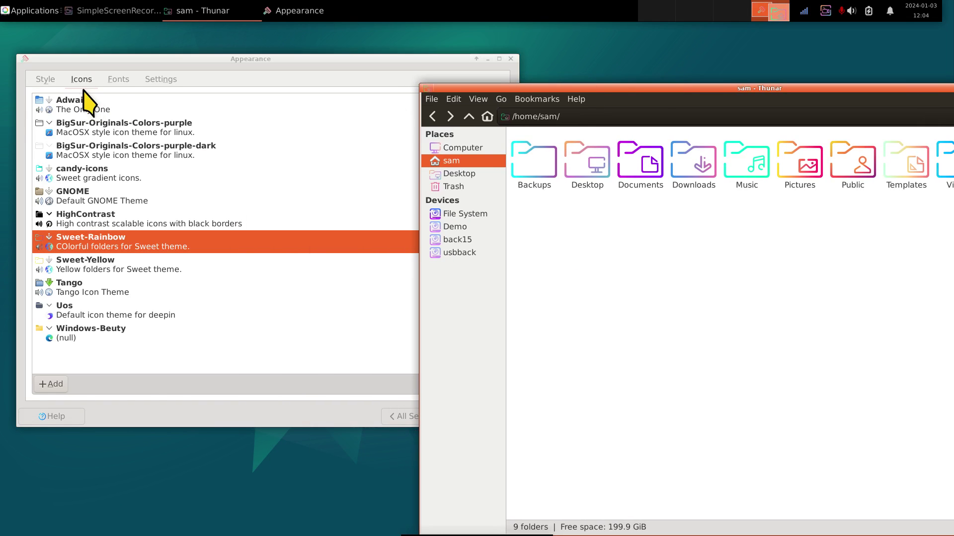
Try the Adwaita-dark, Sweet-mars and Sweet-Ambar-Blue-Dark desktop styles
{"action": "left_click", "coordinate": [44, 82]}
{"action": "left_click", "coordinate": [64, 130]}
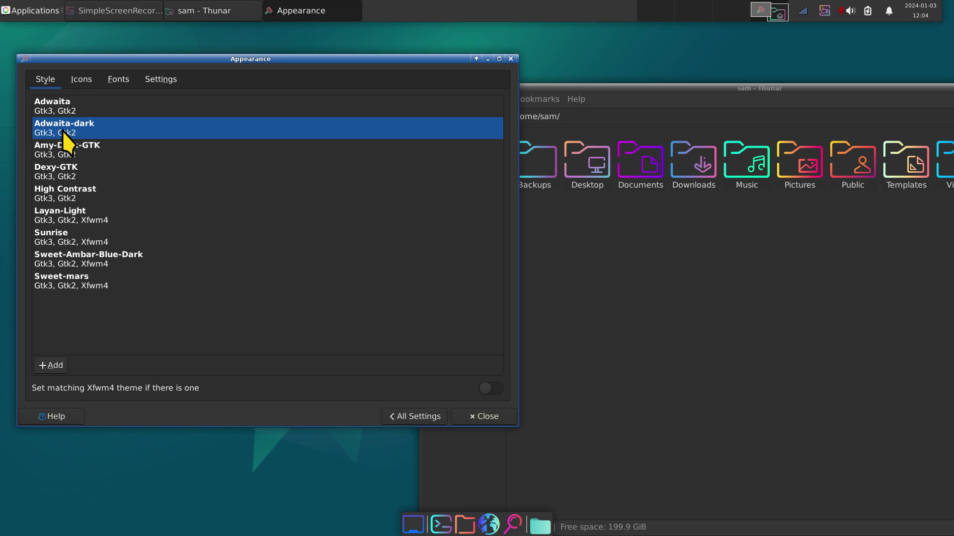
{"action": "left_click", "coordinate": [70, 262]}
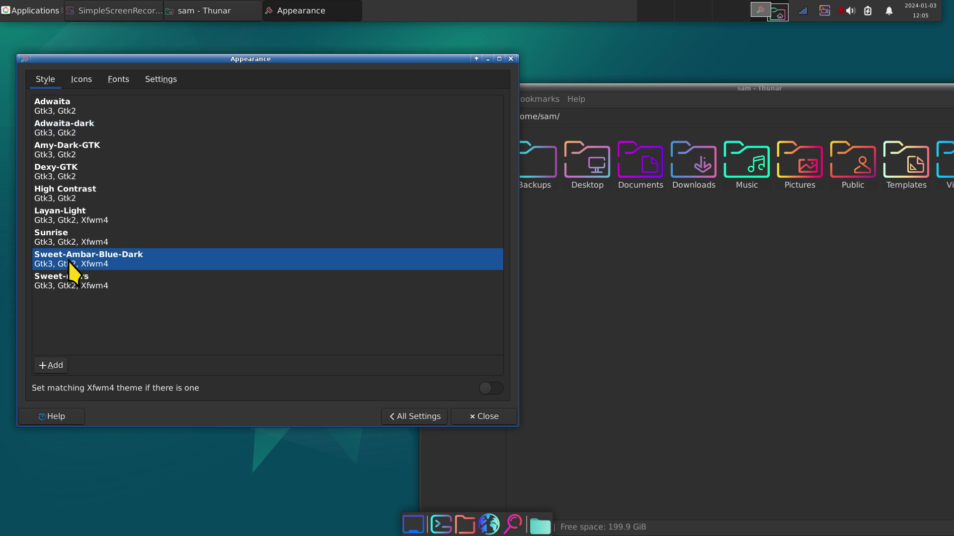
{"action": "left_click", "coordinate": [68, 279]}
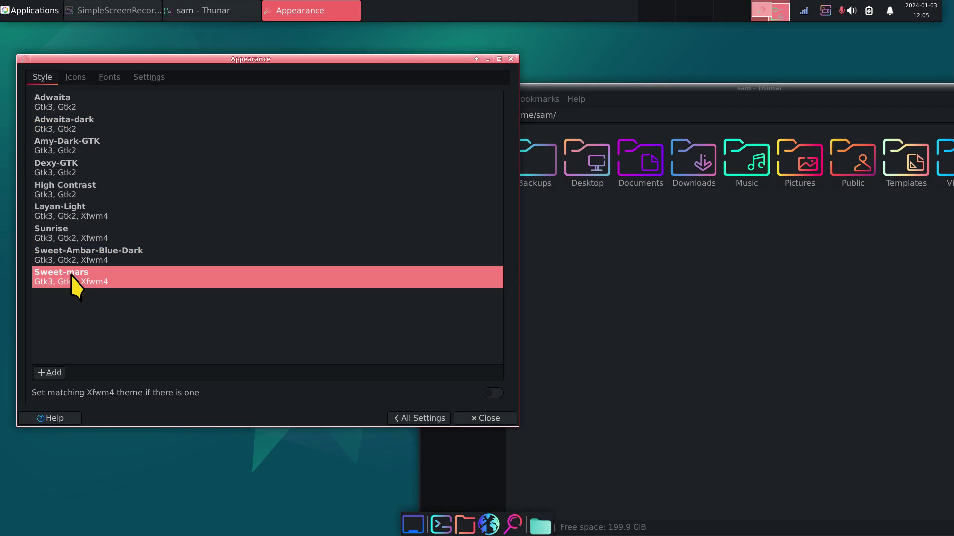
{"action": "left_click", "coordinate": [76, 263]}
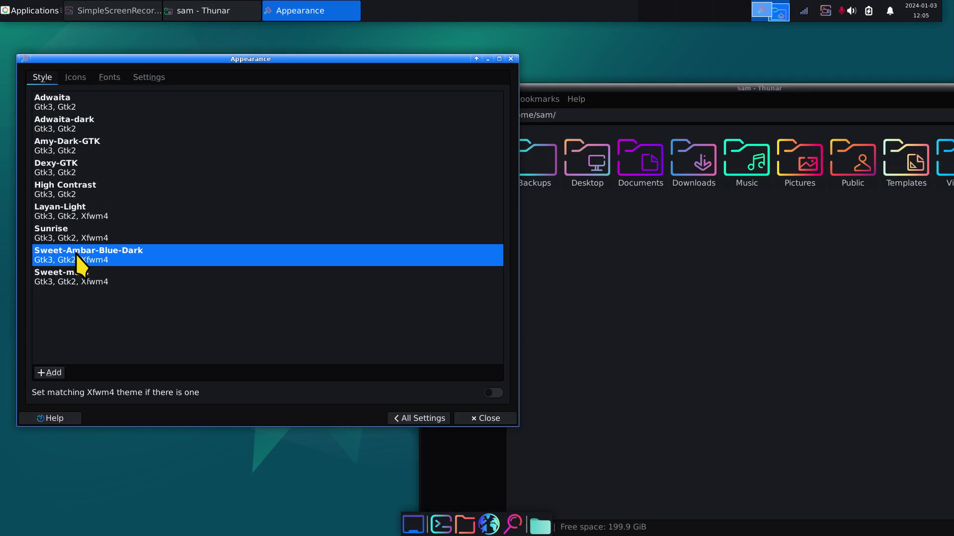
Try the Sunrise, Layan-Light, High Contrast, Dexy-GTK and Adwaita-dark styles, and settle on Amy-Dark-GTK
{"action": "left_click", "coordinate": [67, 236]}
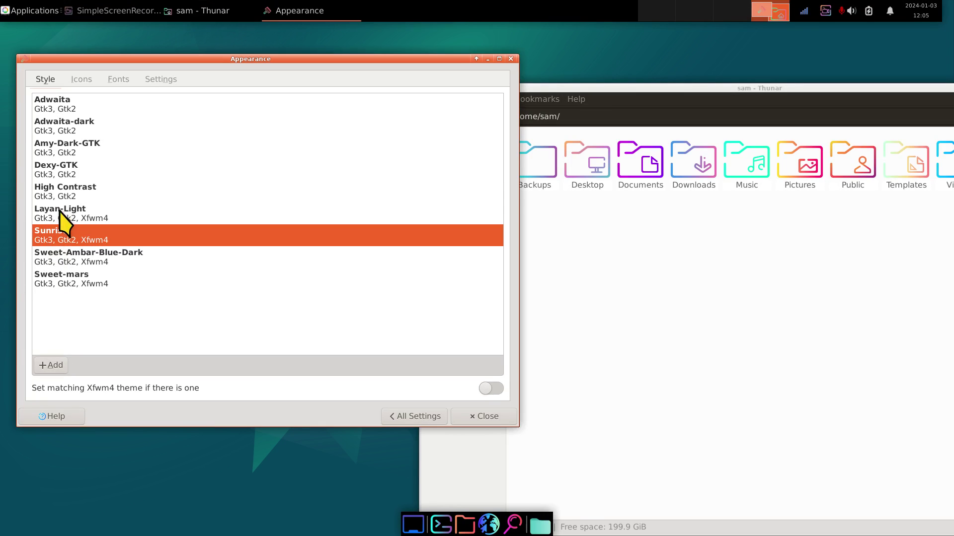
{"action": "left_click", "coordinate": [60, 215]}
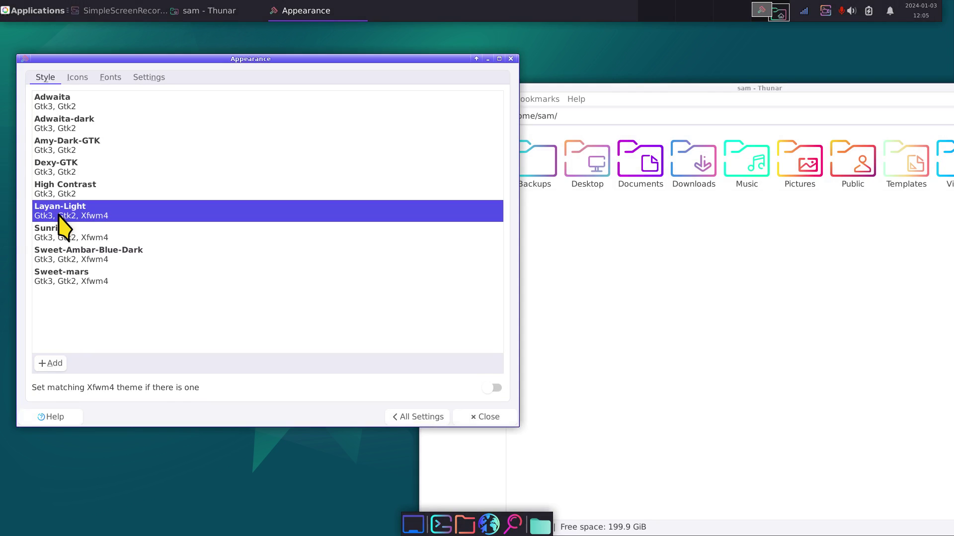
{"action": "left_click", "coordinate": [60, 189]}
{"action": "left_click", "coordinate": [60, 167]}
{"action": "left_click", "coordinate": [64, 146]}
{"action": "left_click", "coordinate": [63, 125]}
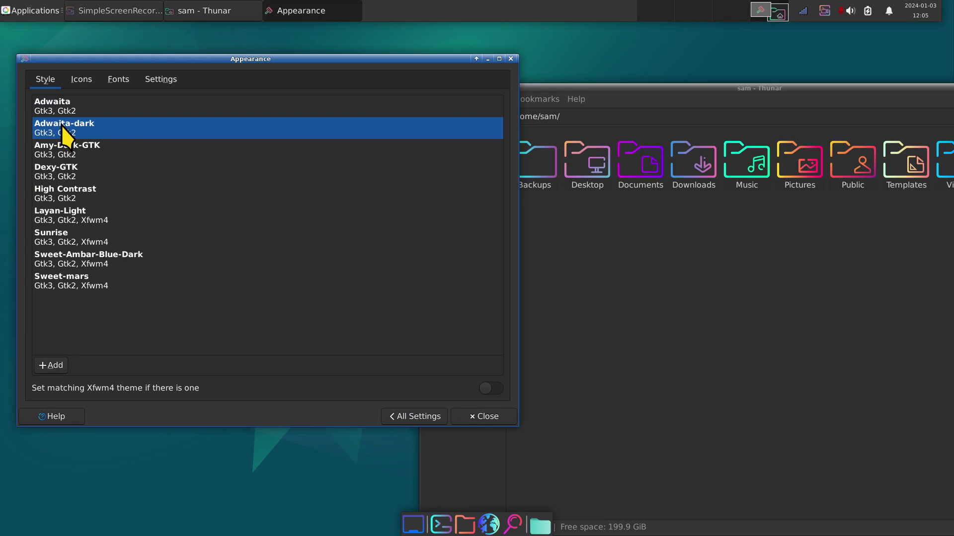
{"action": "left_click", "coordinate": [64, 150]}
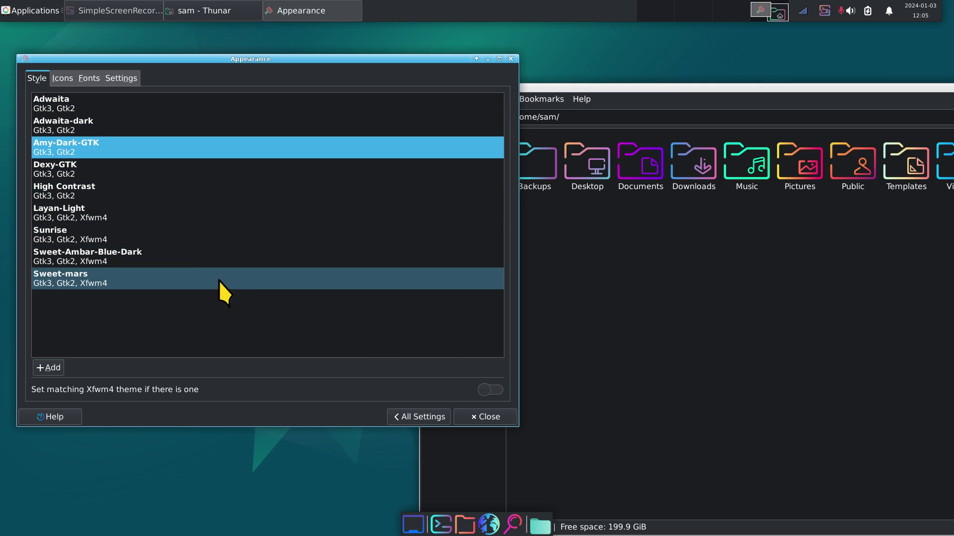
Apply the Adwaita icon theme and shrink the folder icons in the home folder window
{"action": "left_click", "coordinate": [56, 81]}
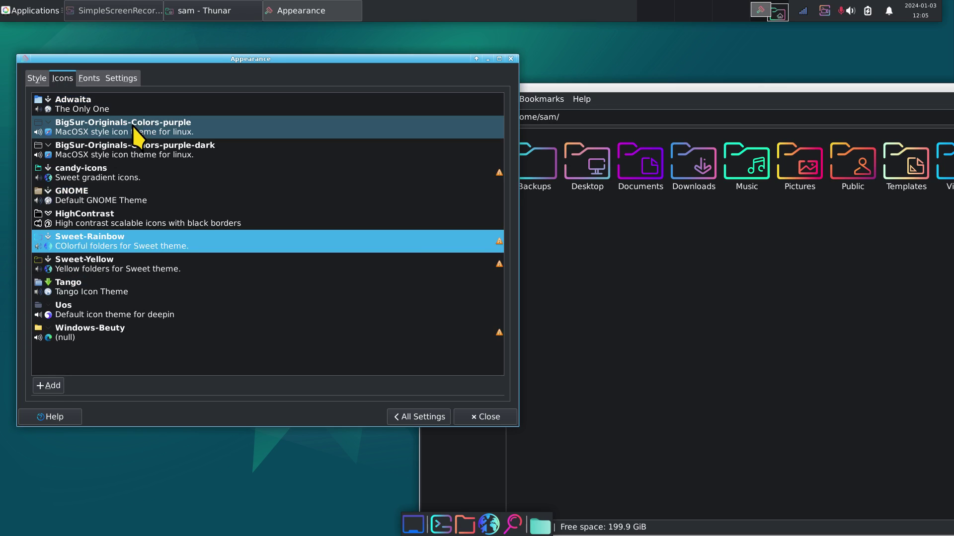
{"action": "left_click", "coordinate": [103, 99]}
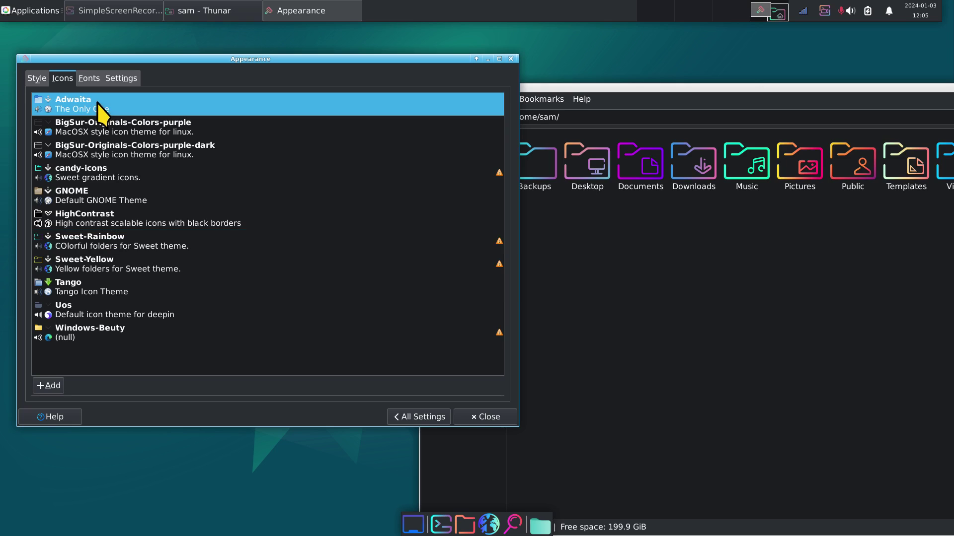
{"action": "left_click", "coordinate": [654, 237]}
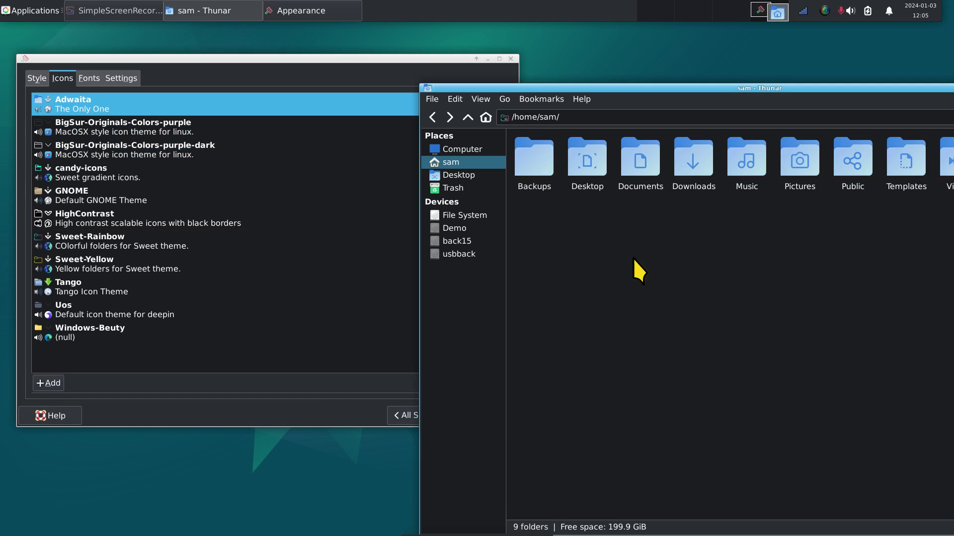
{"action": "scroll", "coordinate": [618, 287], "scroll_direction": "down", "scroll_amount": 4, "text": "ctrl"}
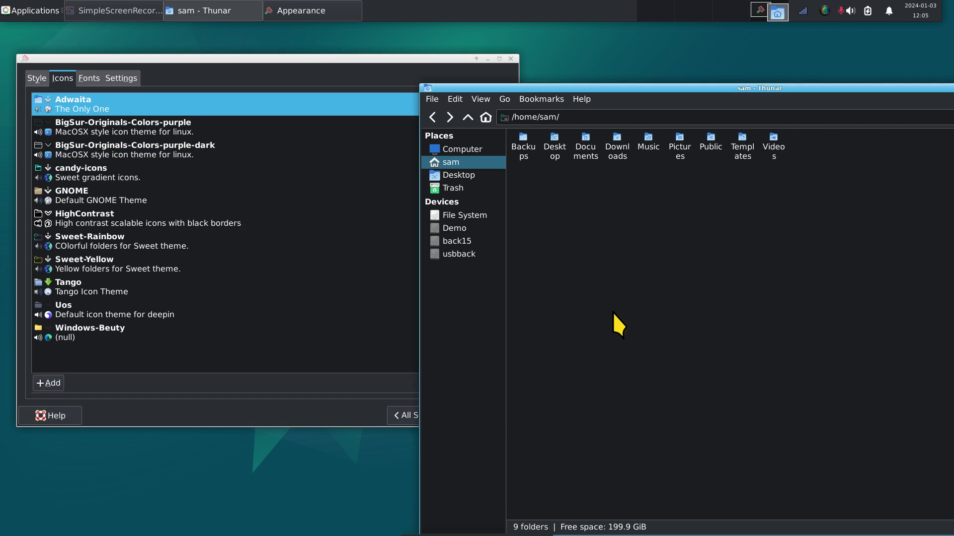
Preview the Adwaita folder icons at larger sizes, then try the BigSur-Originals-Colors-purple icon theme on the home folder
{"action": "scroll", "coordinate": [661, 377], "scroll_direction": "up", "scroll_amount": 5, "text": "ctrl"}
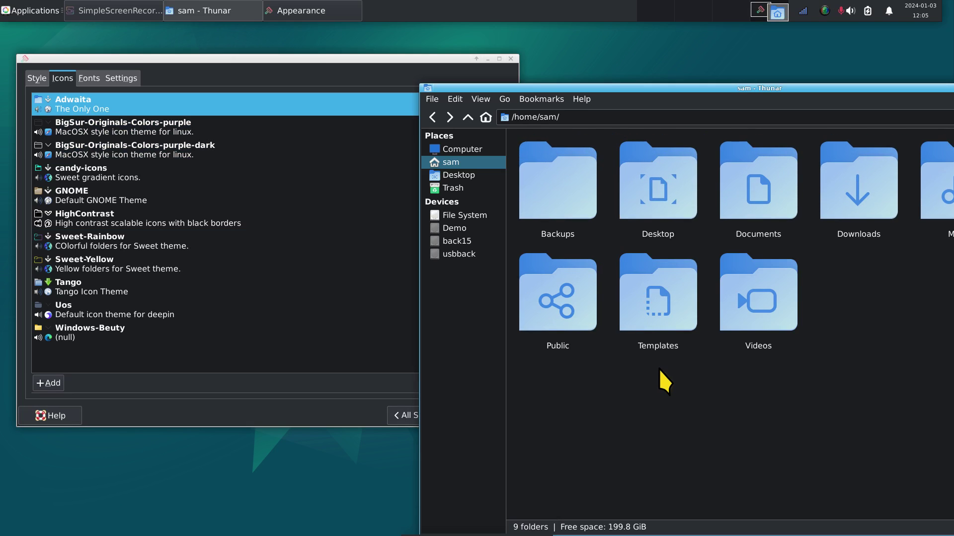
{"action": "scroll", "coordinate": [656, 362], "scroll_direction": "down", "scroll_amount": 2, "text": "ctrl"}
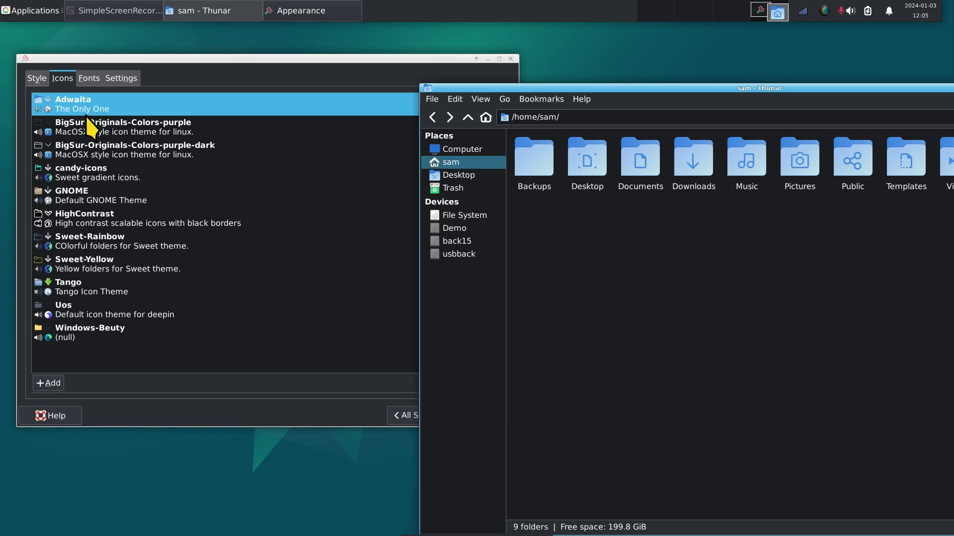
{"action": "left_click", "coordinate": [128, 124]}
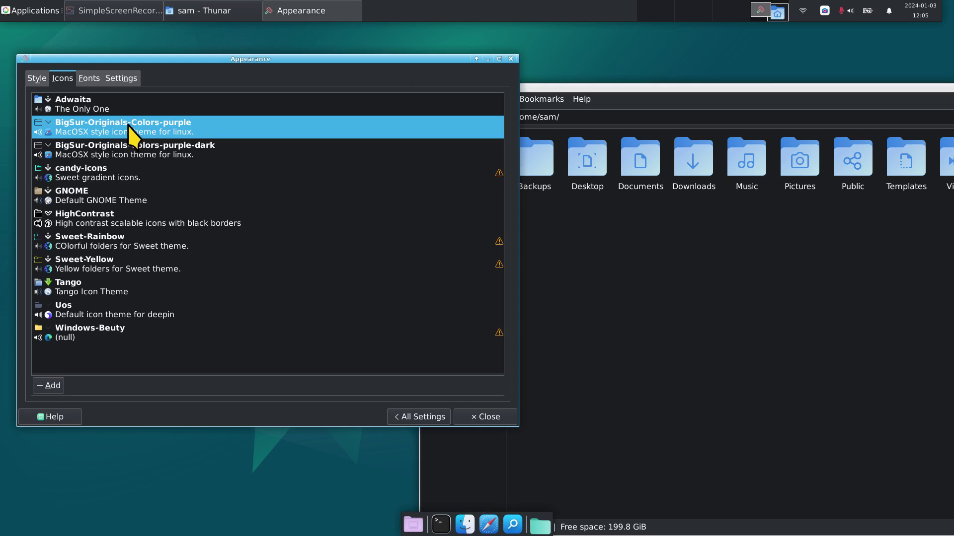
{"action": "left_click", "coordinate": [582, 276]}
{"action": "scroll", "coordinate": [582, 276], "scroll_direction": "up", "scroll_amount": 3, "text": "ctrl"}
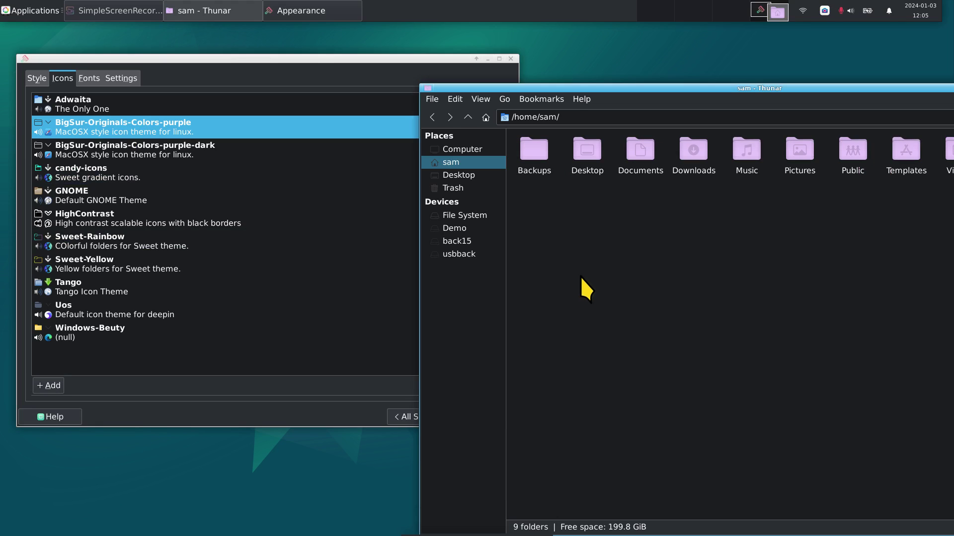
Try the BigSur-Originals-Colors-purple-dark and candy-icons icon themes, previewing the candy-icons folders at several sizes
{"action": "left_click", "coordinate": [122, 149]}
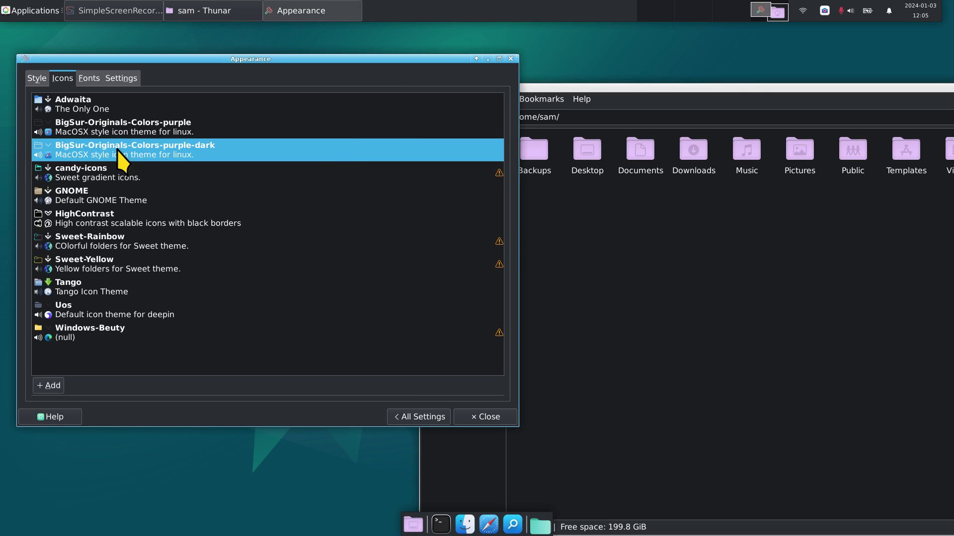
{"action": "left_click", "coordinate": [93, 169]}
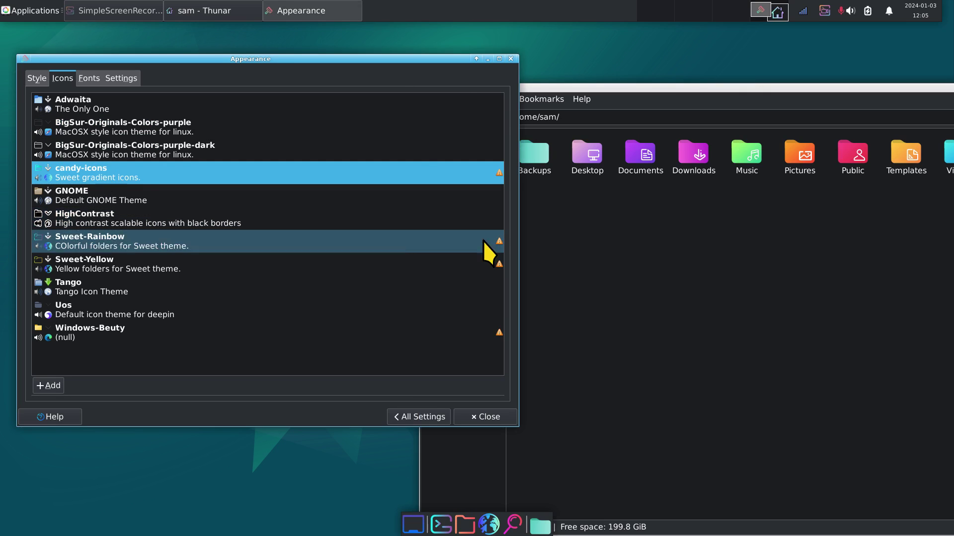
{"action": "left_click", "coordinate": [703, 249]}
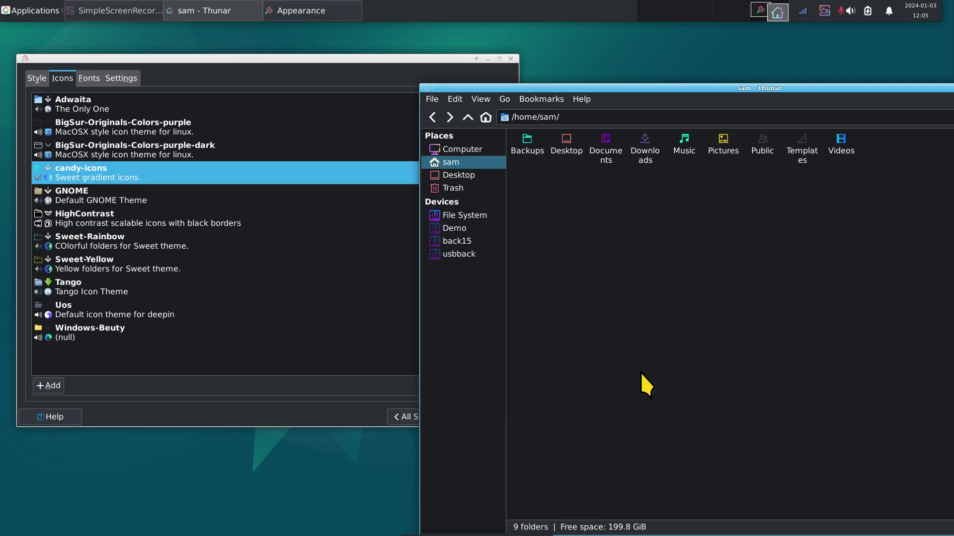
{"action": "scroll", "coordinate": [627, 317], "scroll_direction": "up", "scroll_amount": 3, "text": "ctrl"}
{"action": "scroll", "coordinate": [630, 319], "scroll_direction": "down", "scroll_amount": 4, "text": "ctrl"}
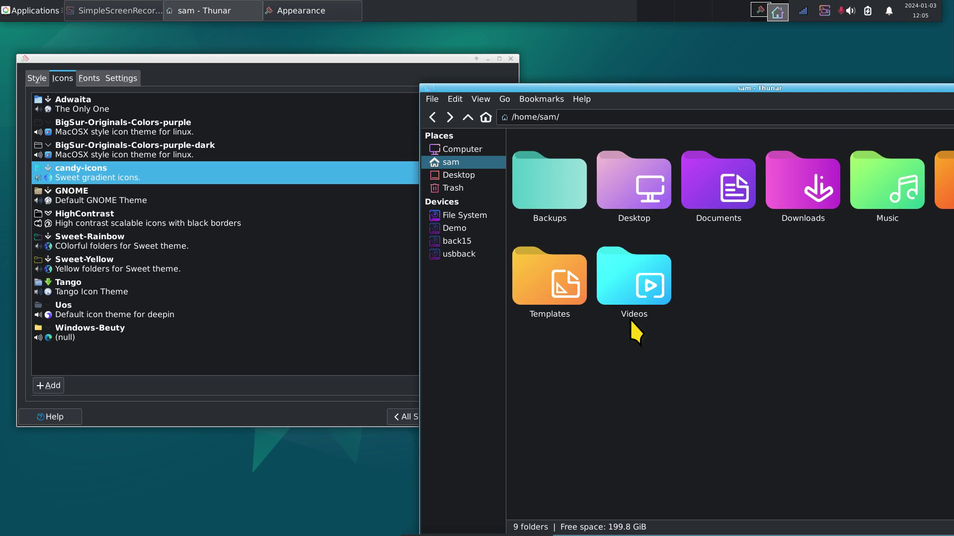
Try the GNOME, HighContrast, Sweet-Rainbow and Sweet-Yellow icon themes, resizing the home folder's icons under Sweet-Rainbow
{"action": "left_click", "coordinate": [130, 199]}
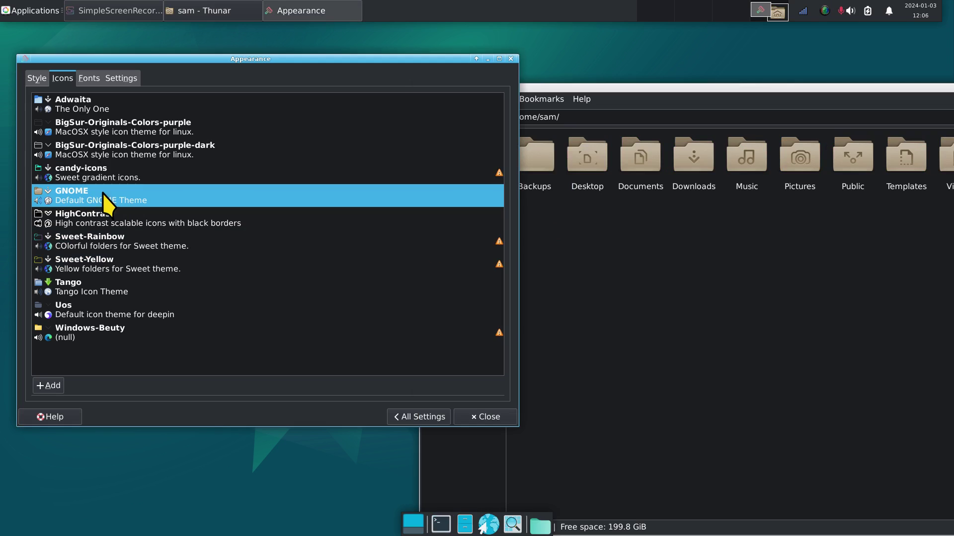
{"action": "left_click", "coordinate": [110, 222]}
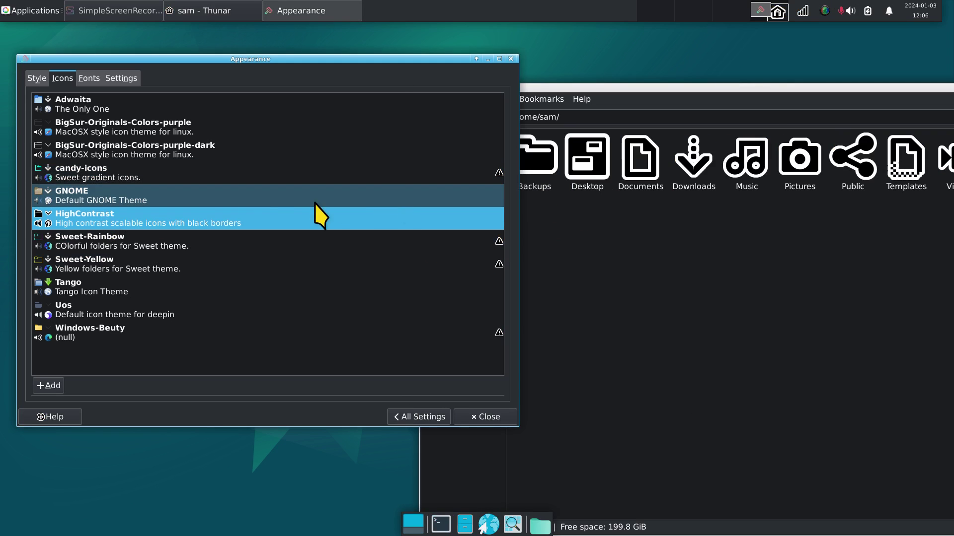
{"action": "left_click", "coordinate": [70, 245]}
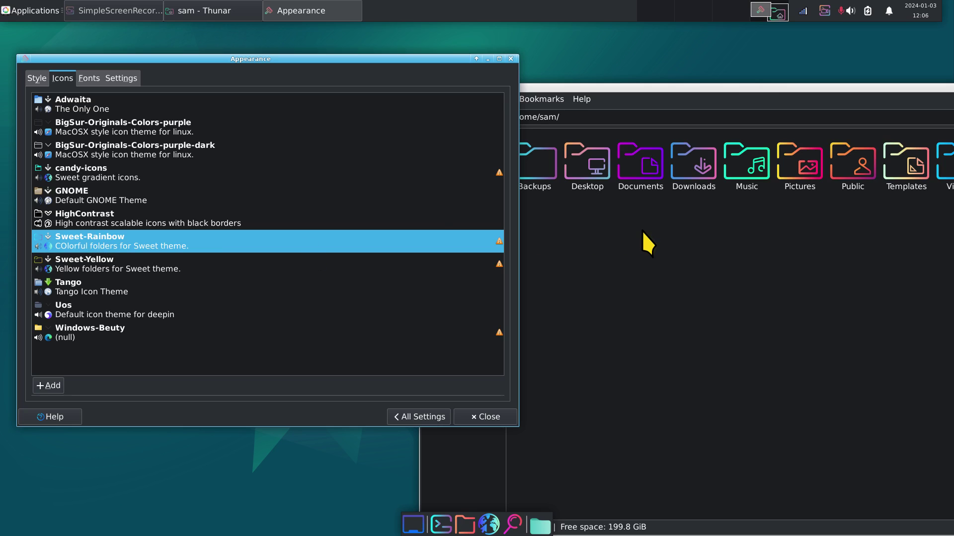
{"action": "left_click", "coordinate": [642, 231]}
{"action": "scroll", "coordinate": [670, 348], "scroll_direction": "up", "scroll_amount": 5, "text": "ctrl"}
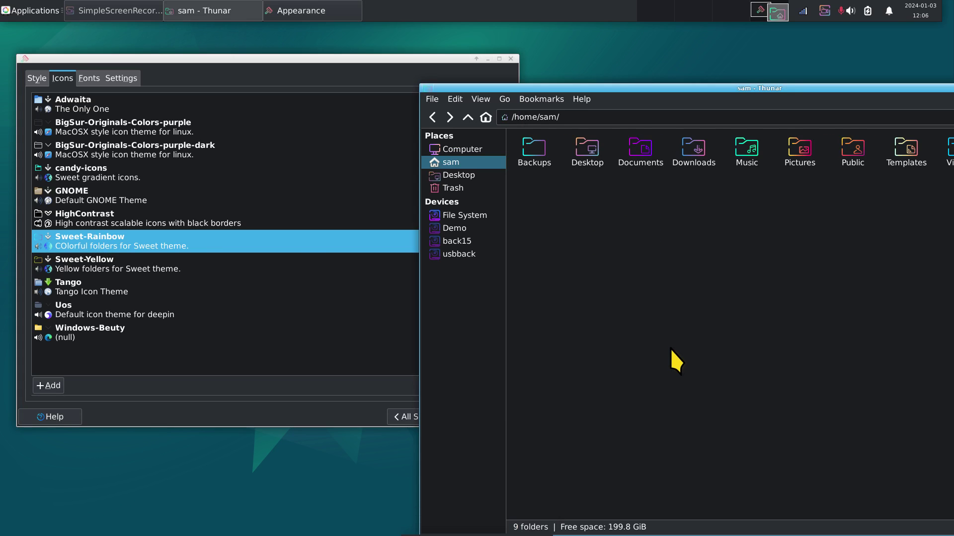
{"action": "scroll", "coordinate": [669, 330], "scroll_direction": "down", "scroll_amount": 5, "text": "ctrl"}
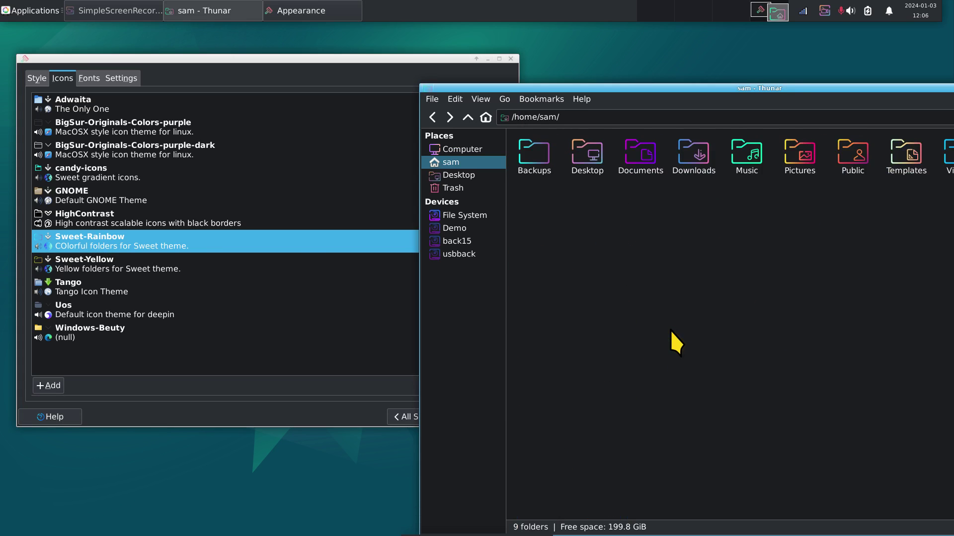
{"action": "left_click", "coordinate": [52, 269]}
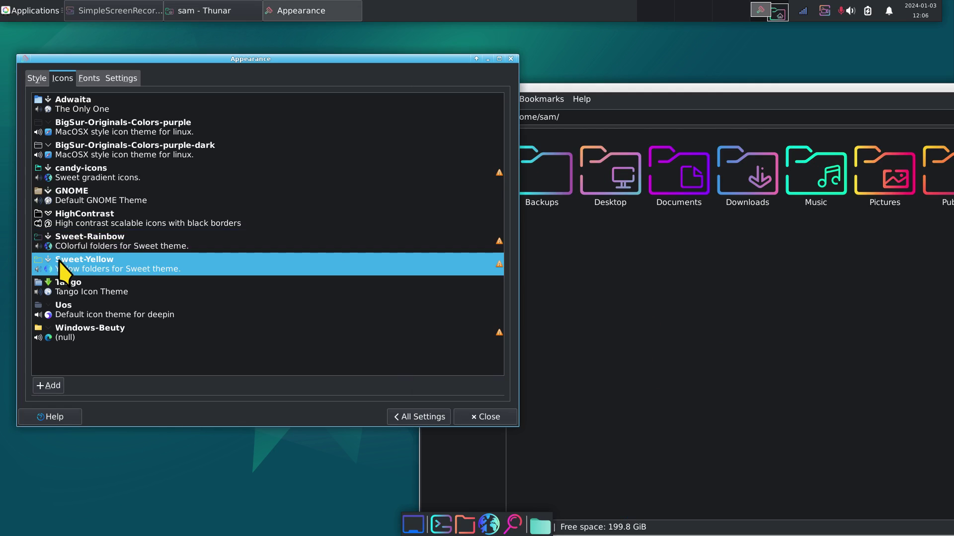
{"action": "left_click", "coordinate": [638, 253]}
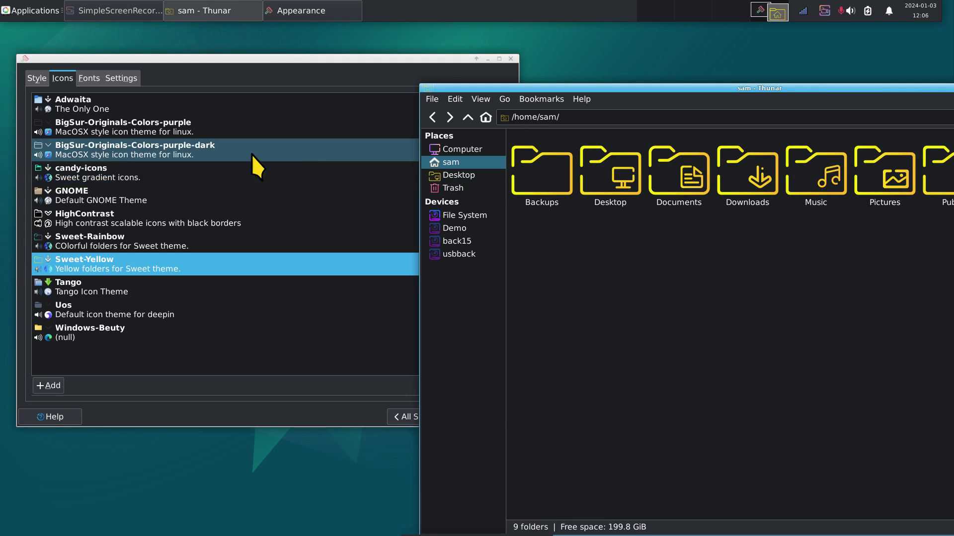
Try the Adwaita desktop style and switch back to Amy-Dark-GTK
{"action": "left_click", "coordinate": [42, 80]}
{"action": "left_click", "coordinate": [55, 103]}
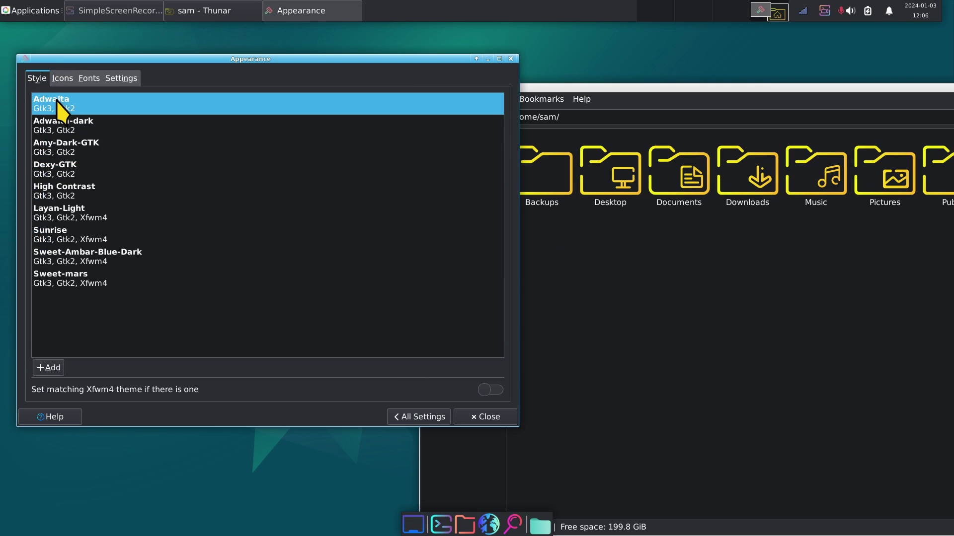
{"action": "left_click", "coordinate": [75, 144]}
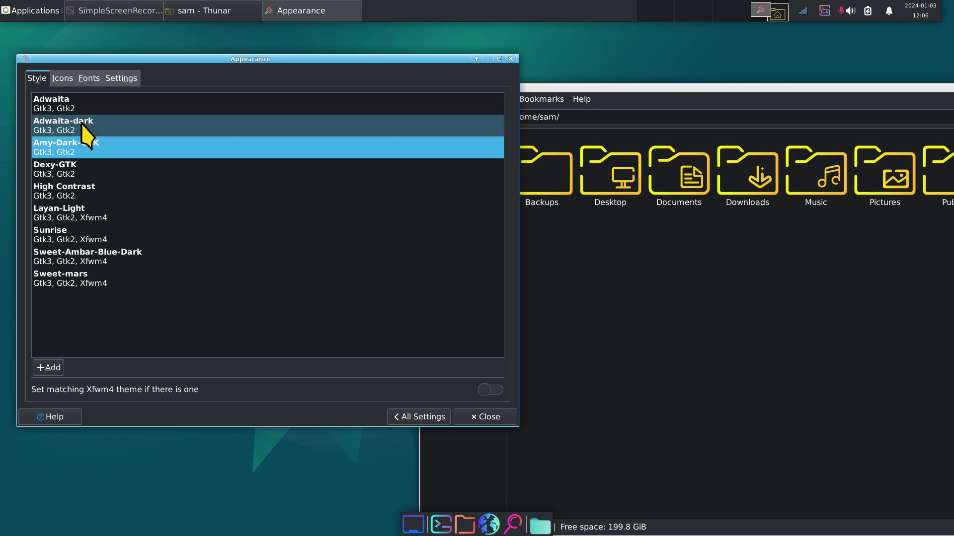
Try the Tango and Uos icon themes on the home folder
{"action": "left_click", "coordinate": [64, 80]}
{"action": "left_click", "coordinate": [90, 289]}
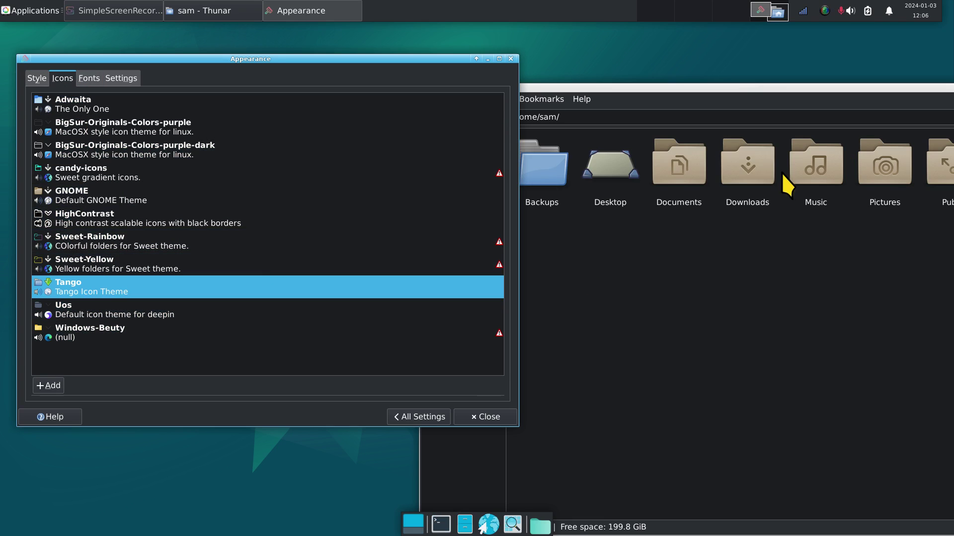
{"action": "left_click", "coordinate": [63, 312]}
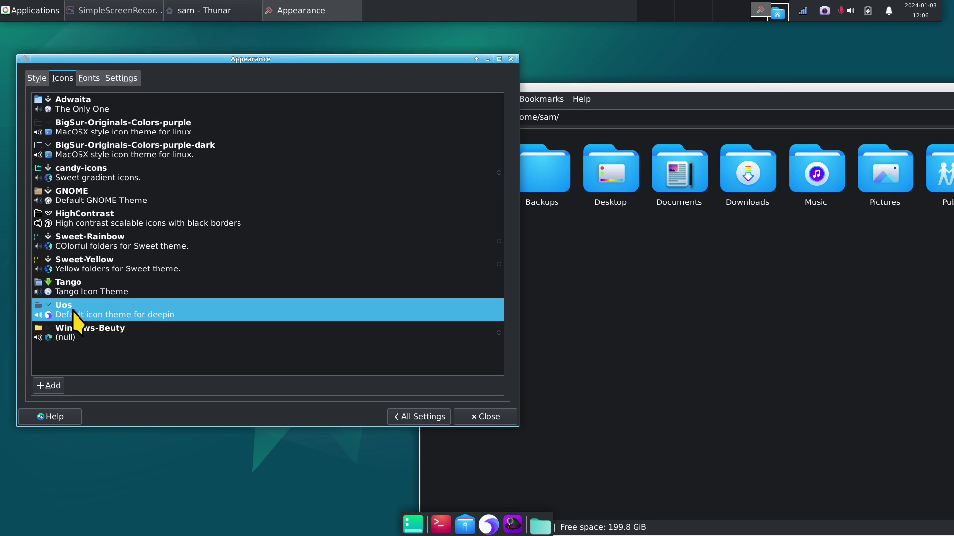
Apply the Windows-Beuty icon theme and resize the home folder's icons, leaving them enlarged
{"action": "left_click", "coordinate": [65, 334]}
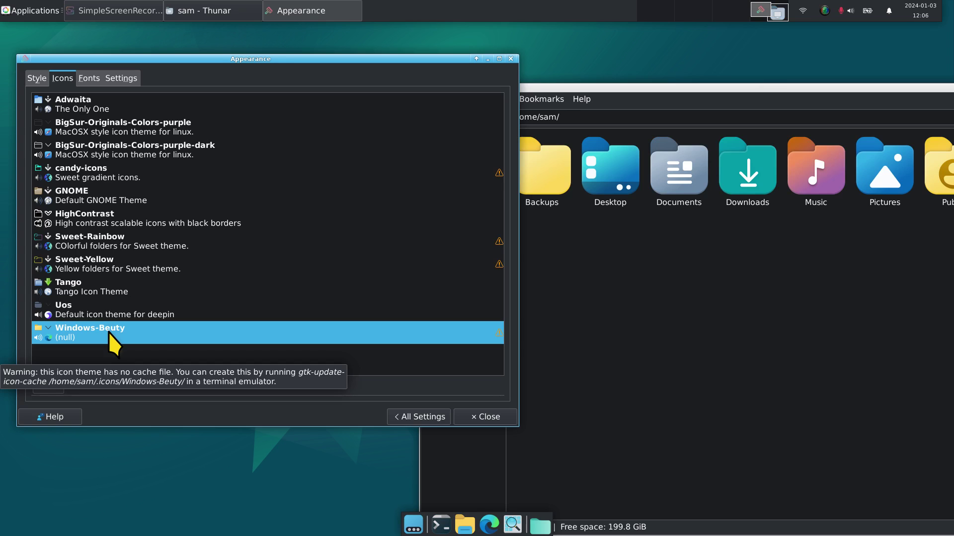
{"action": "left_click", "coordinate": [684, 317]}
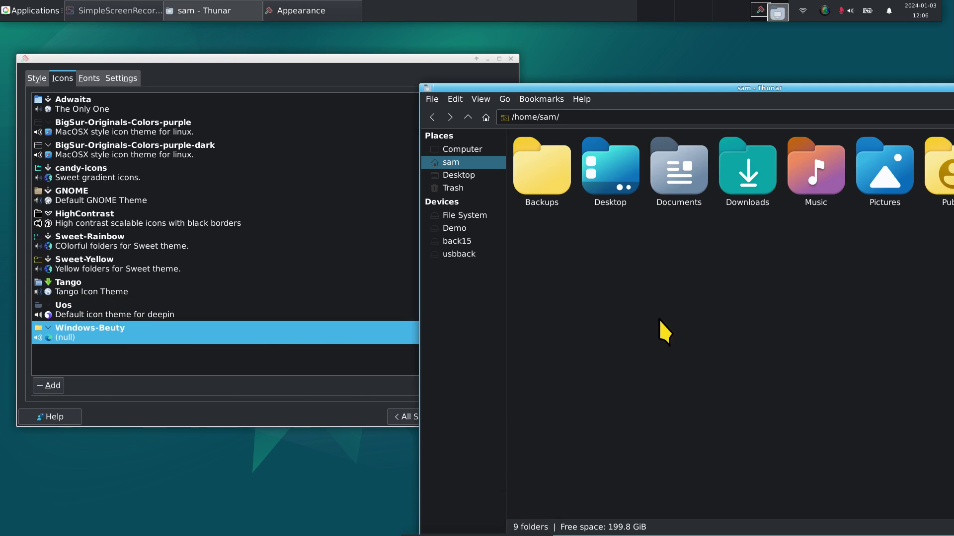
{"action": "scroll", "coordinate": [657, 314], "scroll_direction": "down", "scroll_amount": 2}
{"action": "scroll", "coordinate": [657, 314], "scroll_direction": "up", "scroll_amount": 4}
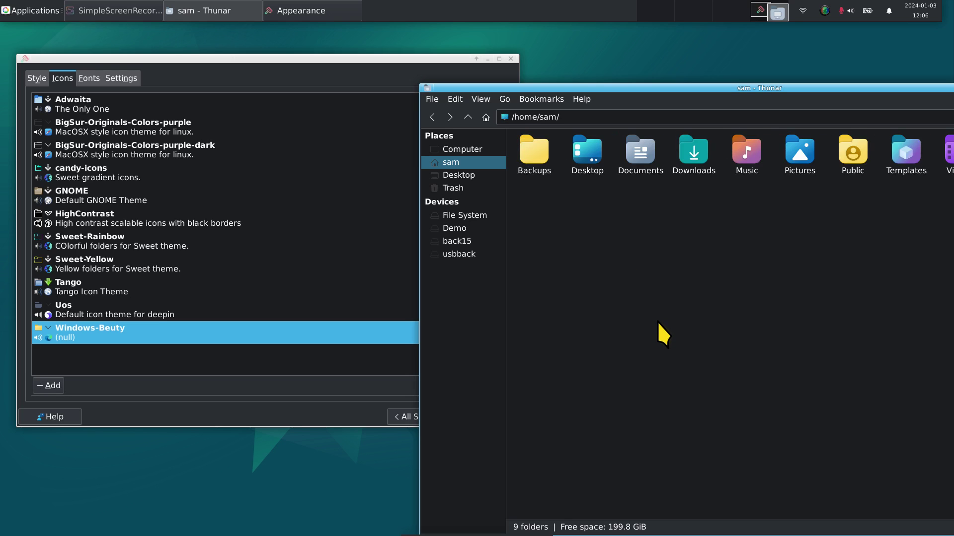
{"action": "scroll", "coordinate": [657, 319], "scroll_direction": "down", "scroll_amount": 2}
{"action": "scroll", "coordinate": [657, 318], "scroll_direction": "up", "scroll_amount": 2}
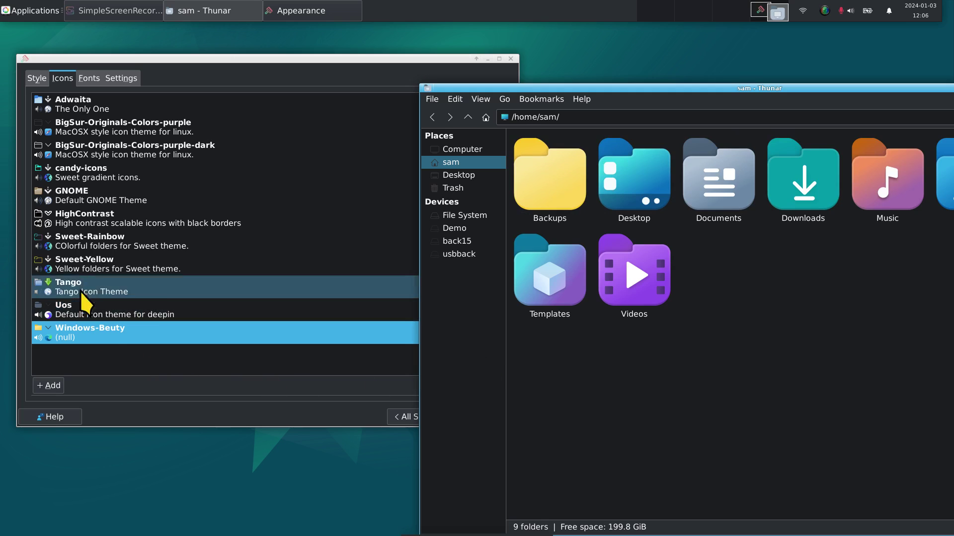
Try the Sweet-Yellow icon theme again and settle on Sweet-Rainbow
{"action": "left_click", "coordinate": [80, 264]}
{"action": "left_click", "coordinate": [82, 249]}
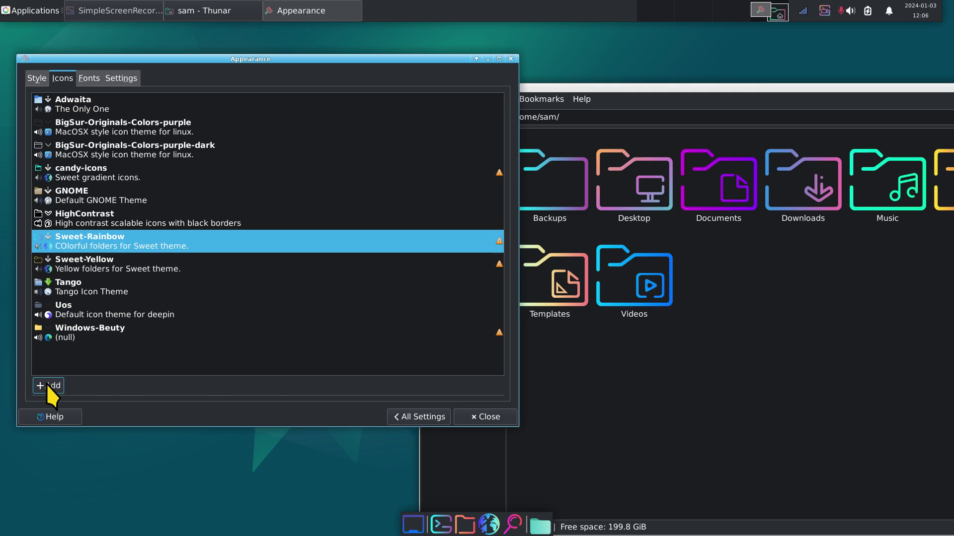
Open the Downloads folder in the file manager and move its window so all the theme archives are in view
{"action": "left_click", "coordinate": [735, 338]}
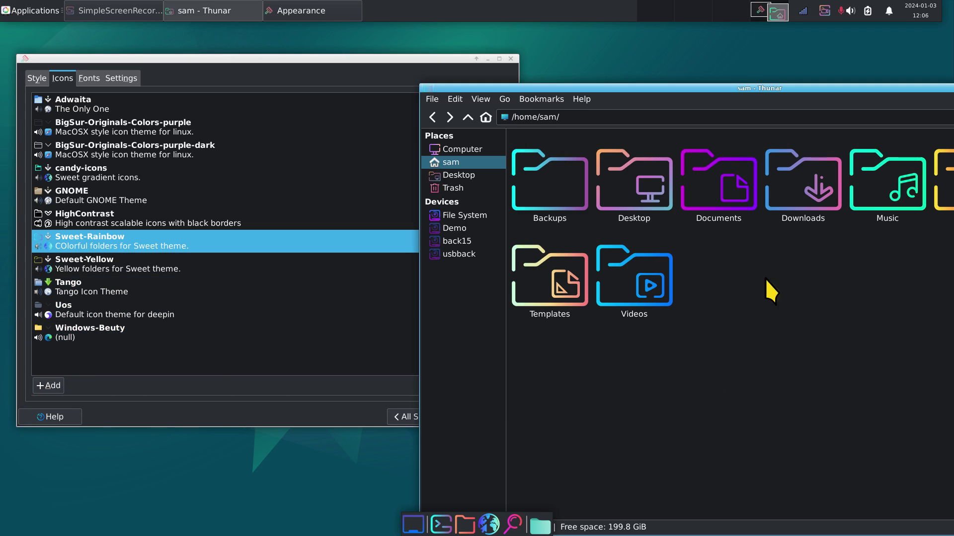
{"action": "double_click", "coordinate": [805, 172]}
{"action": "left_click_drag", "start_coordinate": [695, 88], "coordinate": [459, 99]}
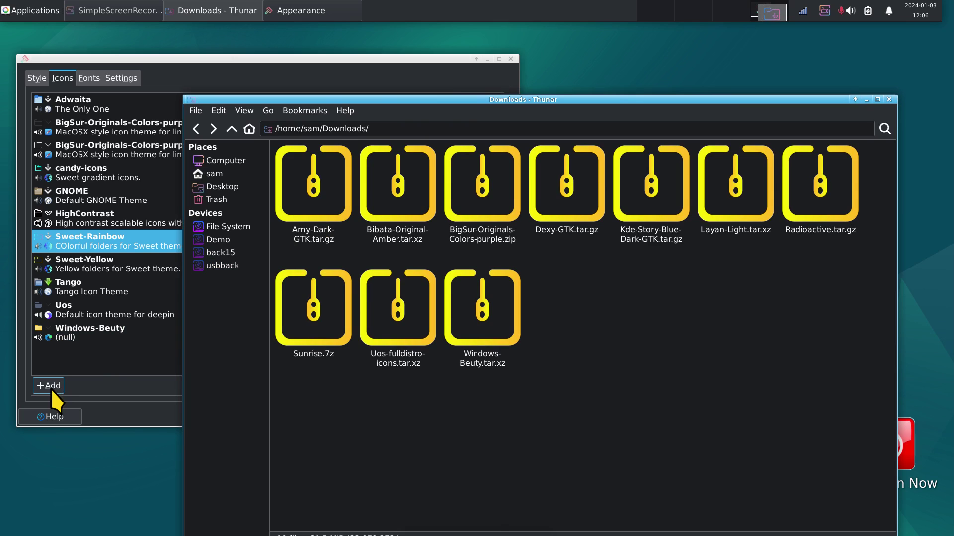
Try the Sunrise desktop style and select the Sunrise.7z archive in the Downloads folder
{"action": "left_click", "coordinate": [37, 78]}
{"action": "left_click", "coordinate": [60, 231]}
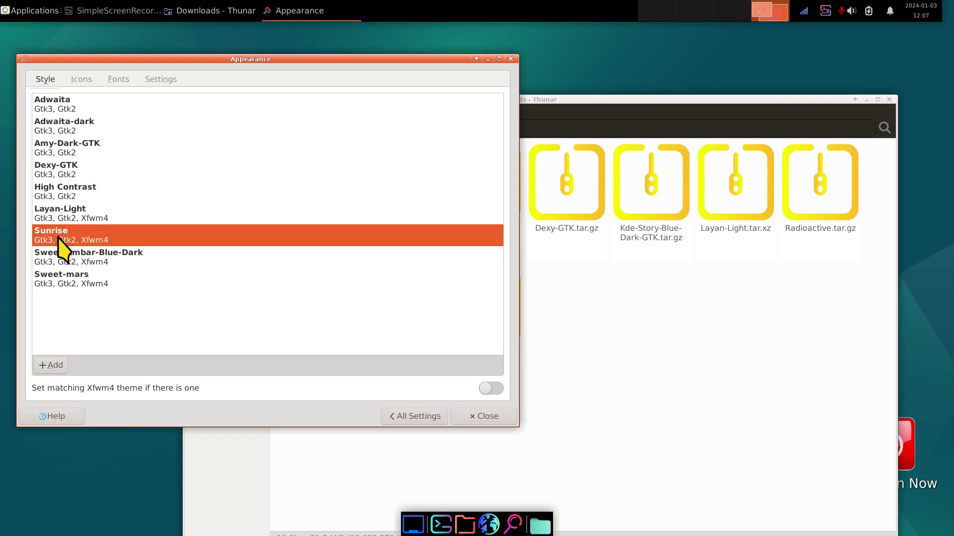
{"action": "left_click", "coordinate": [630, 292]}
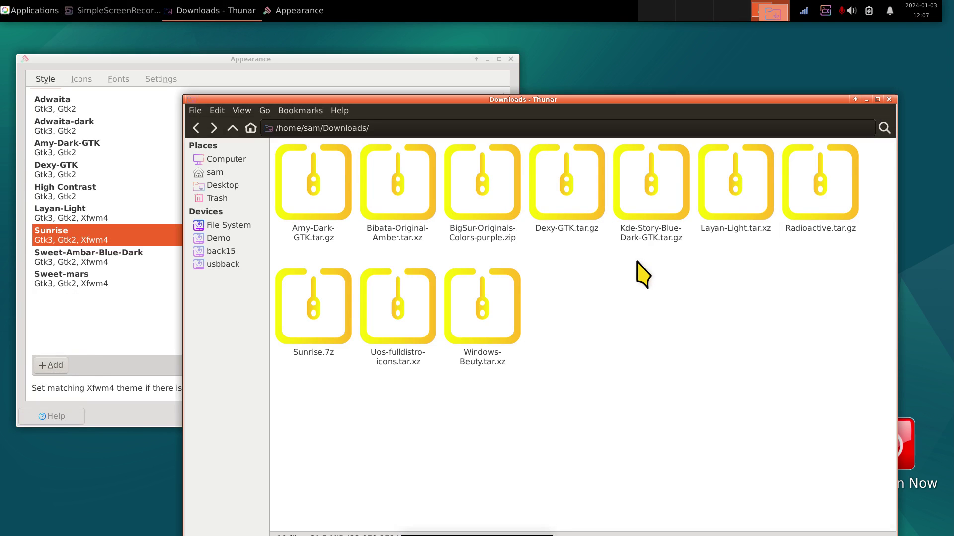
{"action": "left_click", "coordinate": [324, 333]}
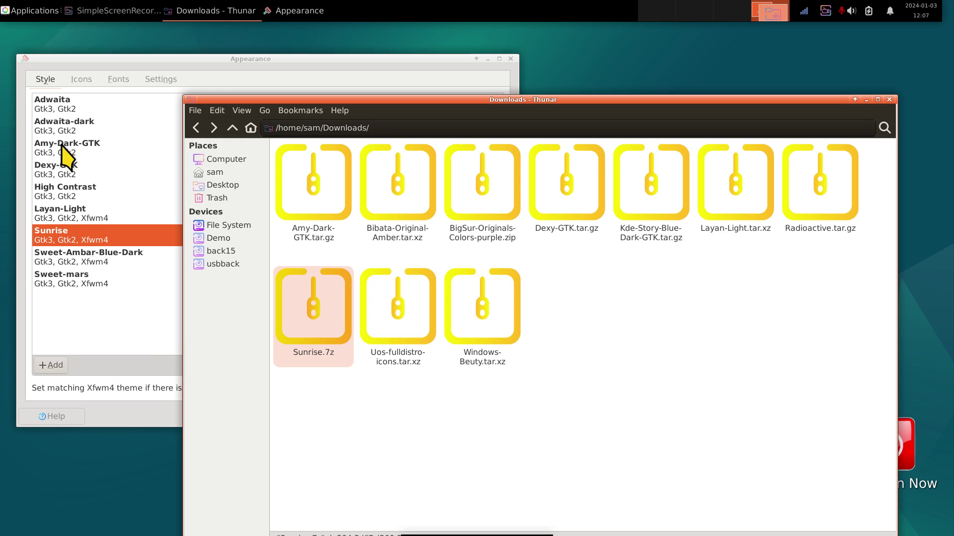
Apply the Dexy-GTK desktop style, check it on the Downloads window, and minimize that window
{"action": "left_click", "coordinate": [58, 169]}
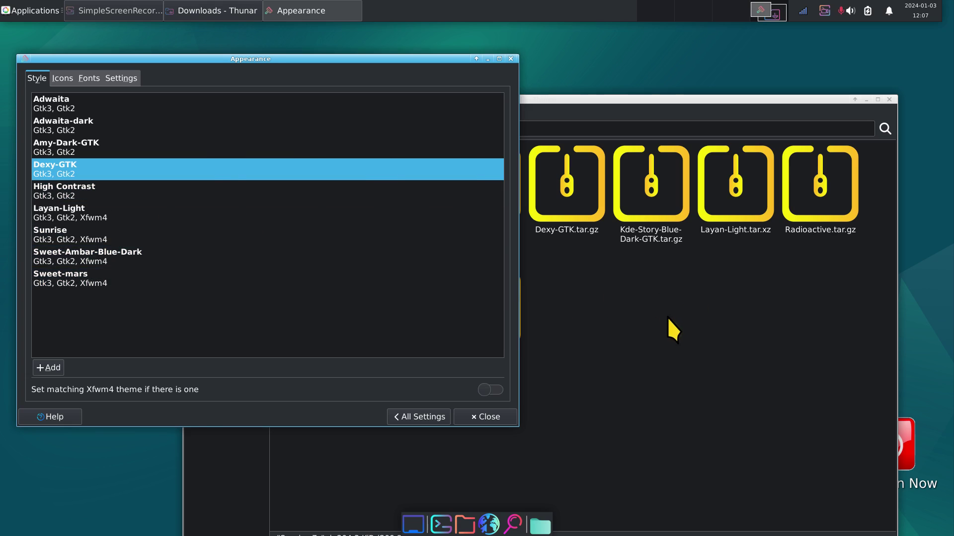
{"action": "left_click", "coordinate": [645, 322]}
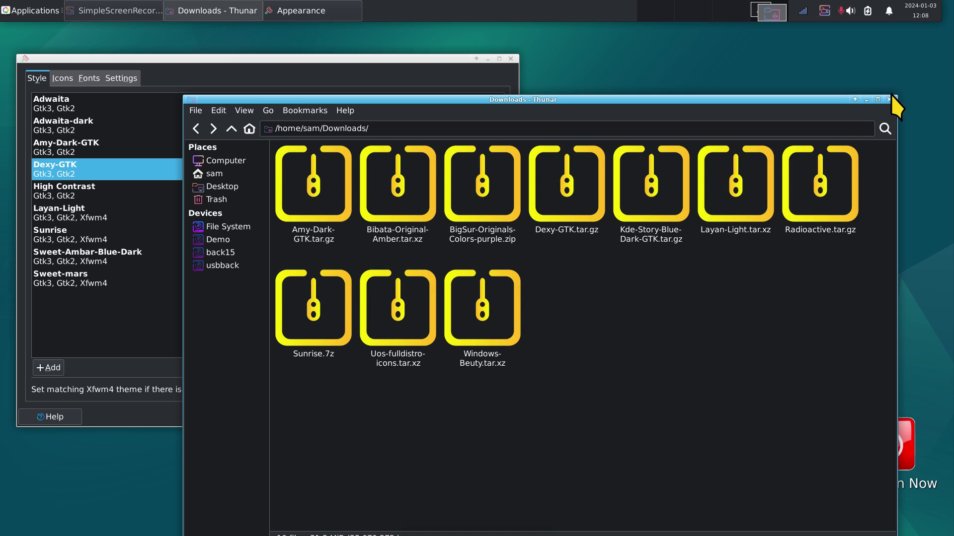
{"action": "left_click", "coordinate": [867, 100]}
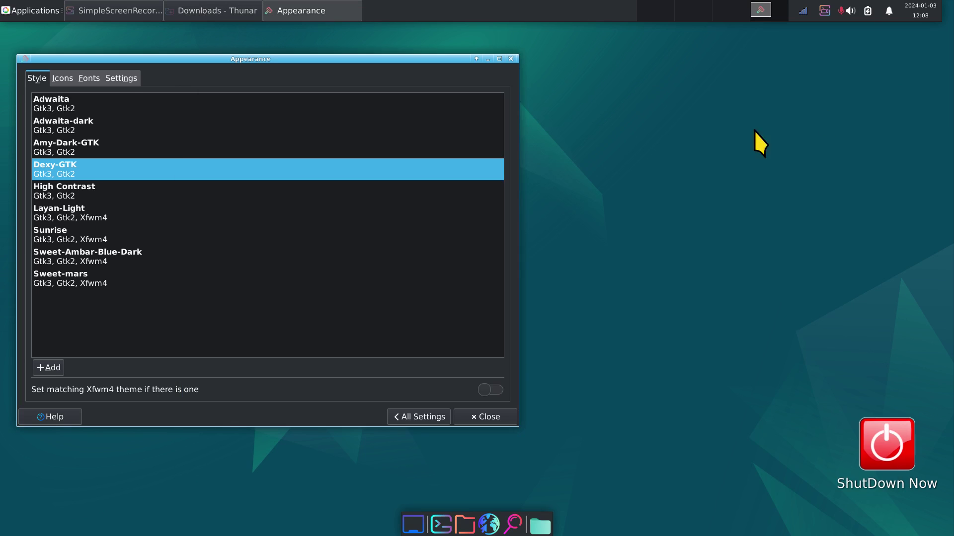
Open the file chooser for adding a desktop style, browse to Downloads, and move the dialog clear of the style list
{"action": "left_click", "coordinate": [48, 368]}
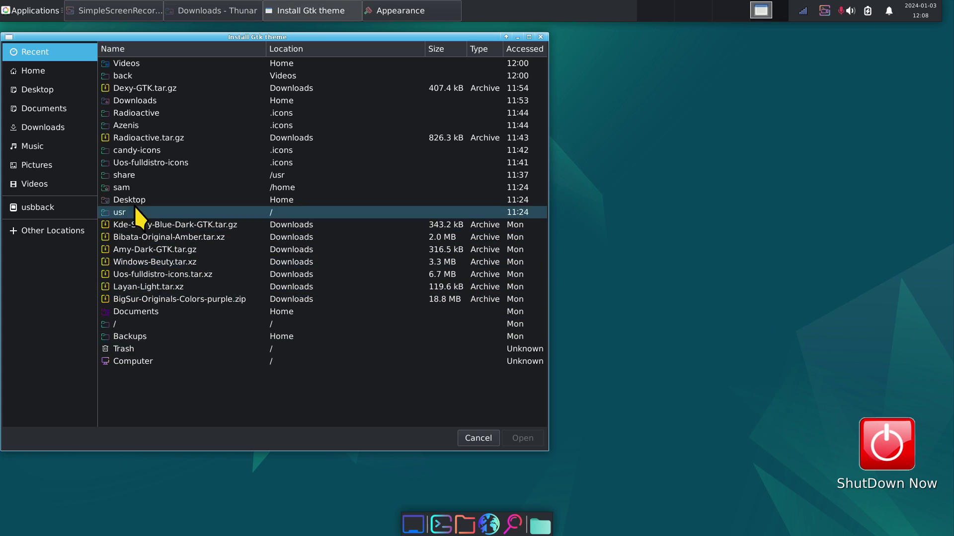
{"action": "left_click", "coordinate": [42, 130]}
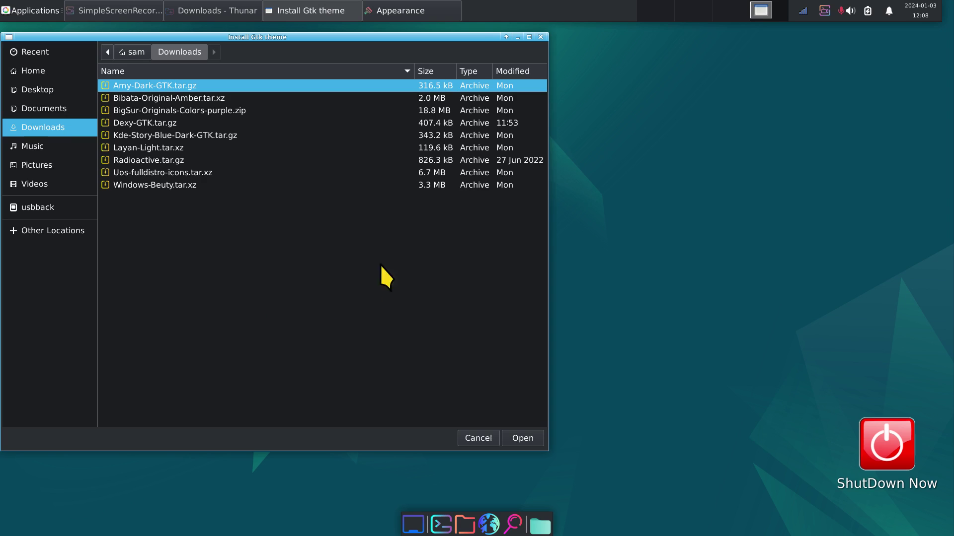
{"action": "left_click_drag", "start_coordinate": [330, 45], "coordinate": [510, 83]}
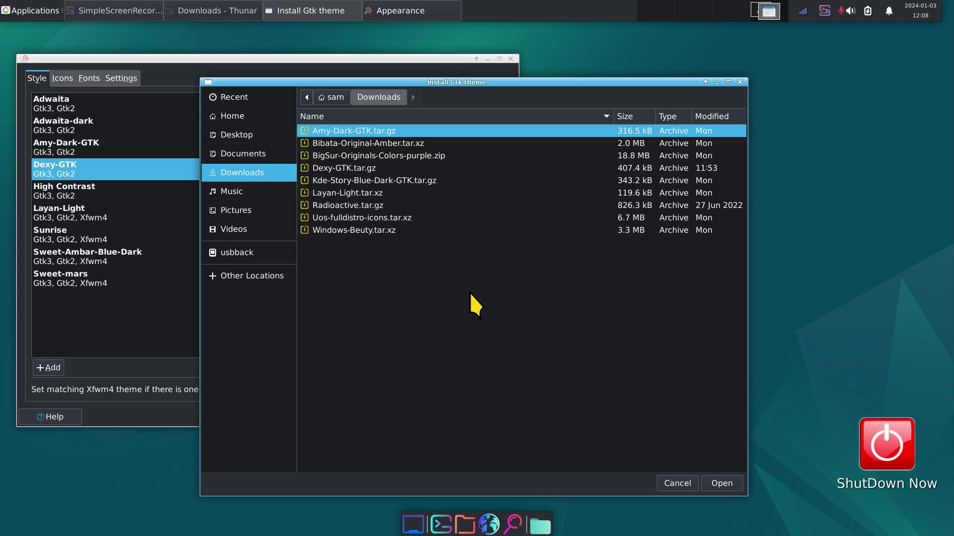
Search Downloads for "sun" in the file chooser and try to install the Sunrise.7z archive as a desktop style
{"action": "key", "text": "ctrl+f"}
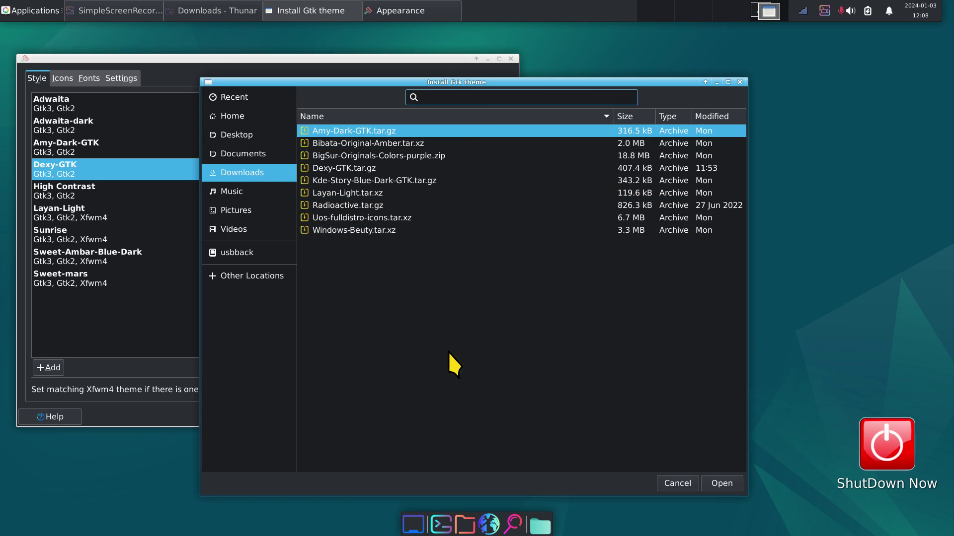
{"action": "type", "text": "sun"}
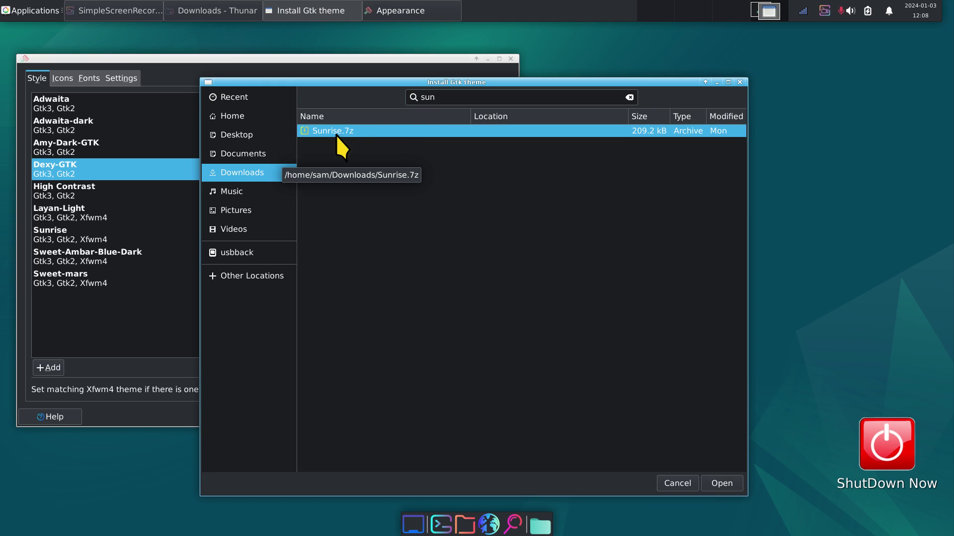
{"action": "left_click", "coordinate": [720, 478]}
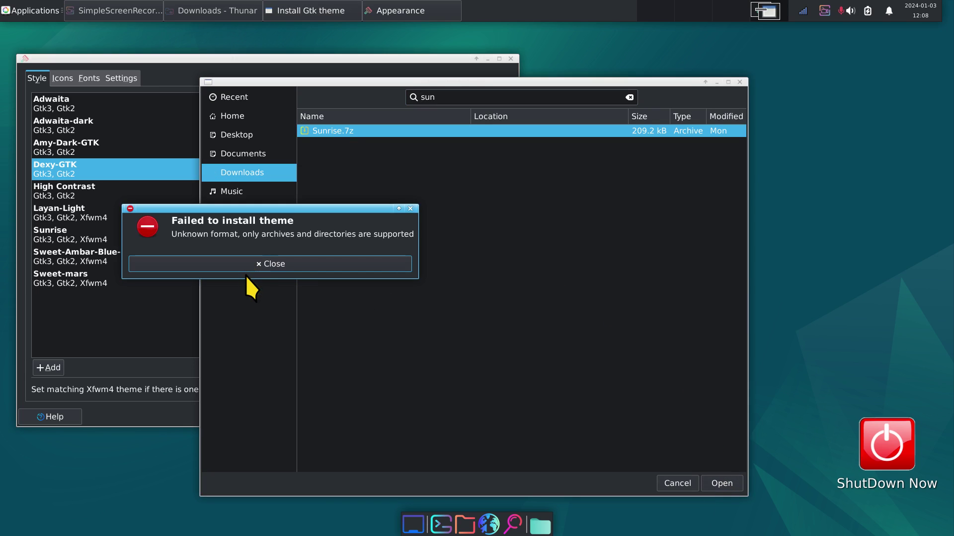
{"action": "left_click", "coordinate": [260, 264]}
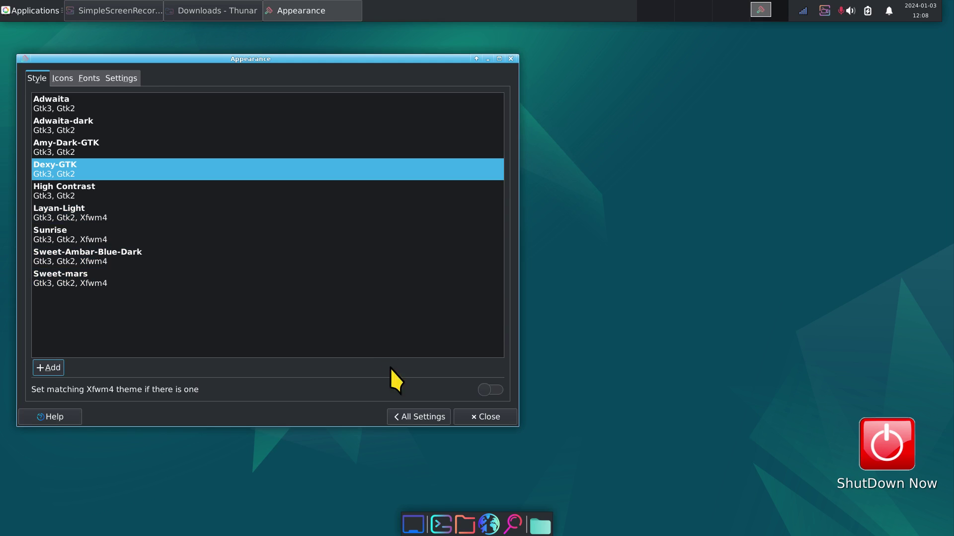
Look at the installed cursor themes in the Mouse and Touchpad settings and return to the settings overview
{"action": "left_click", "coordinate": [418, 417]}
{"action": "left_click", "coordinate": [341, 220]}
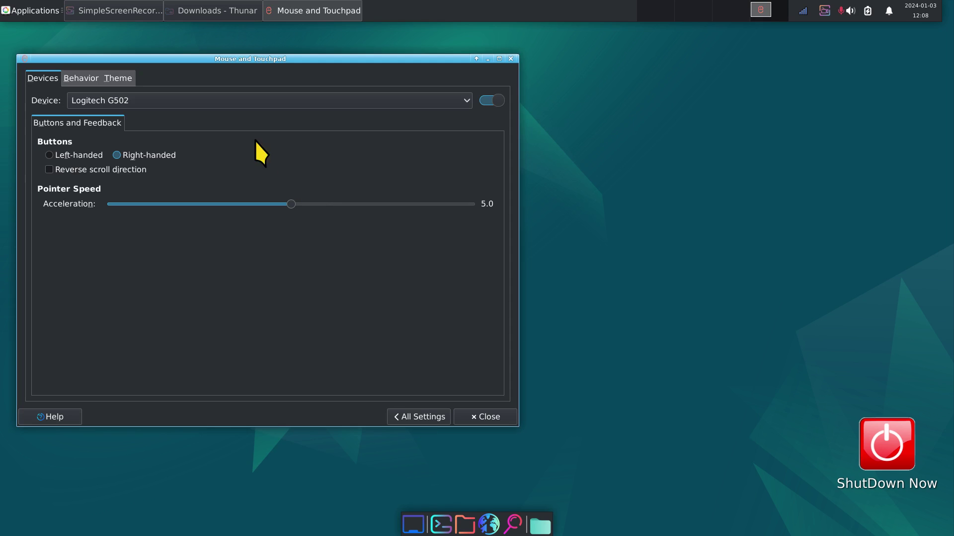
{"action": "left_click", "coordinate": [126, 76]}
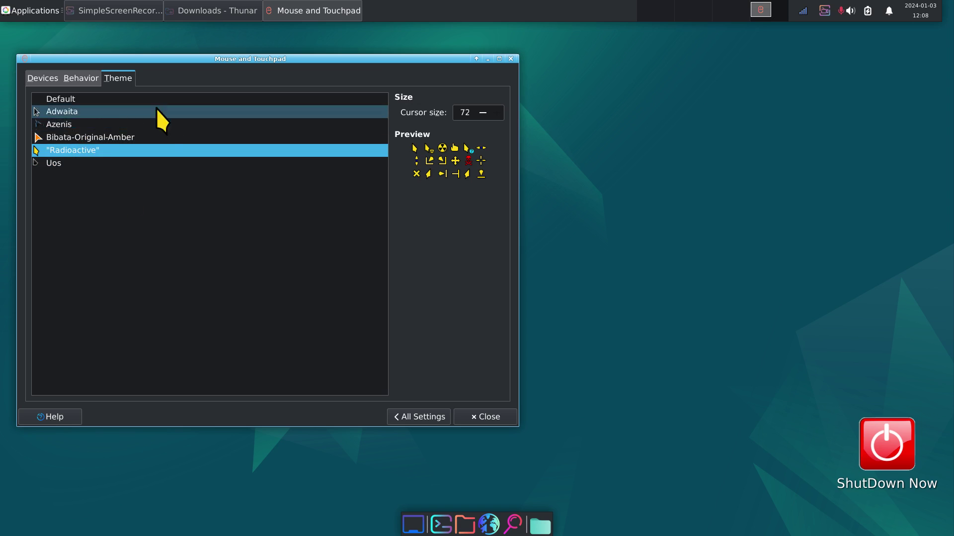
{"action": "left_click", "coordinate": [422, 417]}
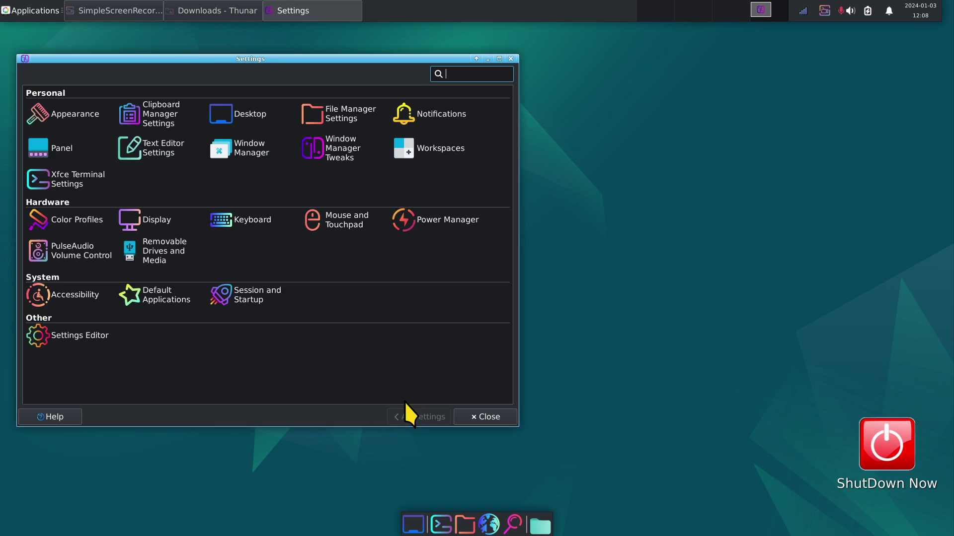
Try the Sunrise desktop style in the Appearance settings and switch back to Dexy-GTK
{"action": "left_click", "coordinate": [71, 129]}
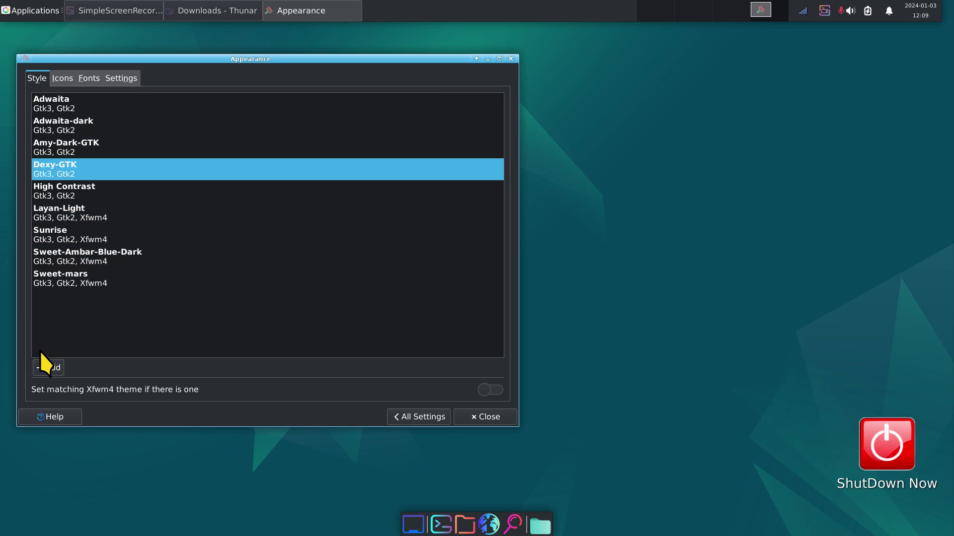
{"action": "left_click", "coordinate": [60, 78]}
{"action": "left_click", "coordinate": [40, 77]}
{"action": "left_click", "coordinate": [59, 238]}
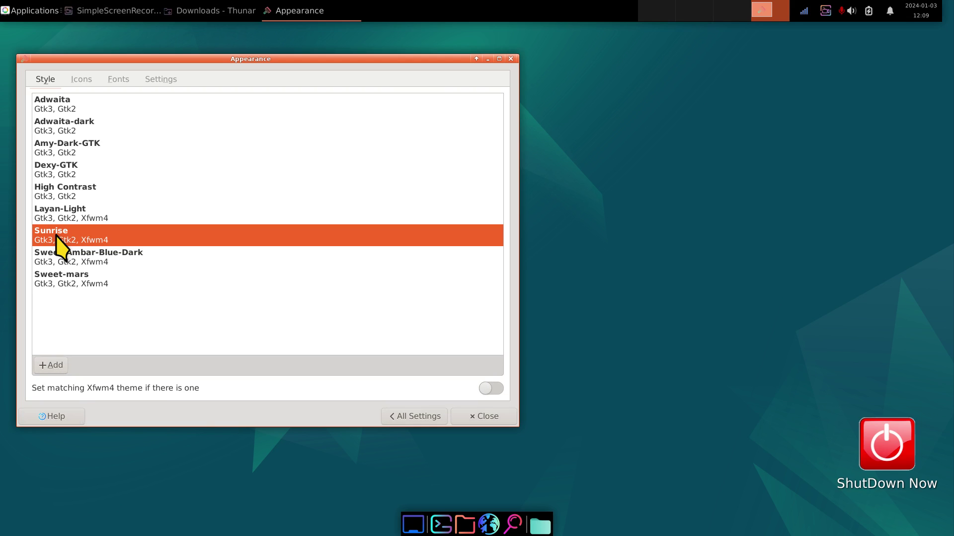
{"action": "left_click", "coordinate": [58, 171]}
Move the Appearance window inward, open the home folder in the file manager and reposition that window over it
{"action": "left_click_drag", "start_coordinate": [281, 60], "coordinate": [373, 71]}
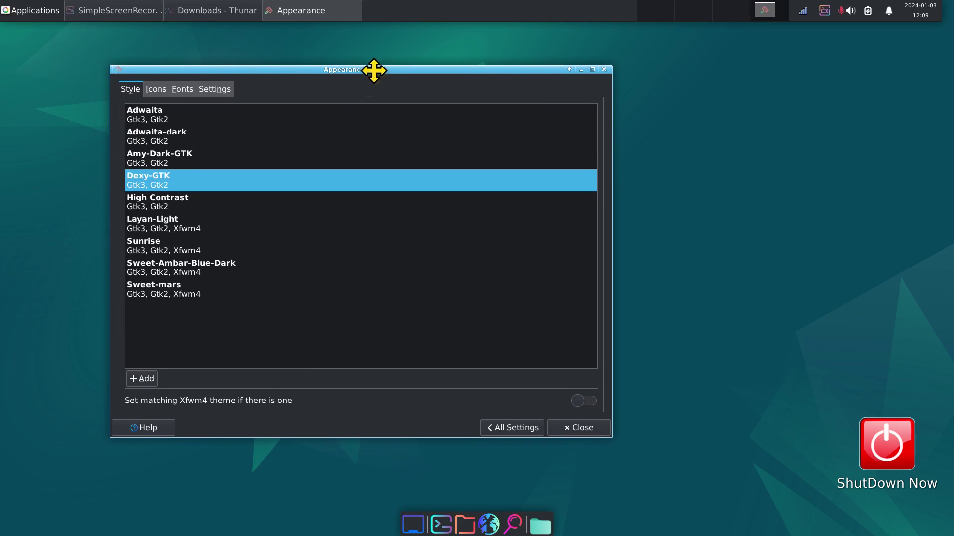
{"action": "left_click", "coordinate": [464, 526]}
{"action": "left_click_drag", "start_coordinate": [607, 90], "coordinate": [455, 67]}
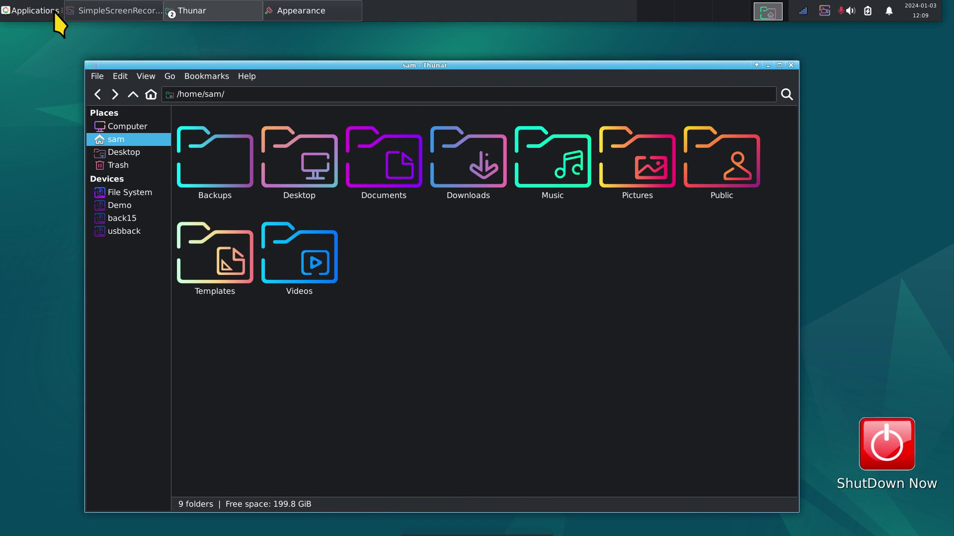
Open the Appearance settings from the Settings Manager and apply the Adwaita desktop style
{"action": "left_click", "coordinate": [10, 10]}
{"action": "mouse_move", "coordinate": [37, 98]}
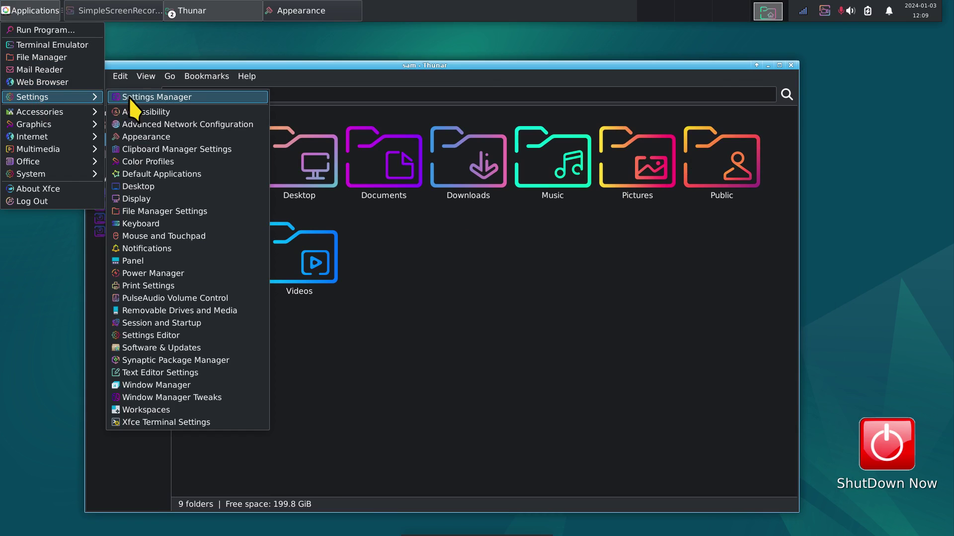
{"action": "left_click", "coordinate": [128, 98]}
{"action": "left_click", "coordinate": [288, 147]}
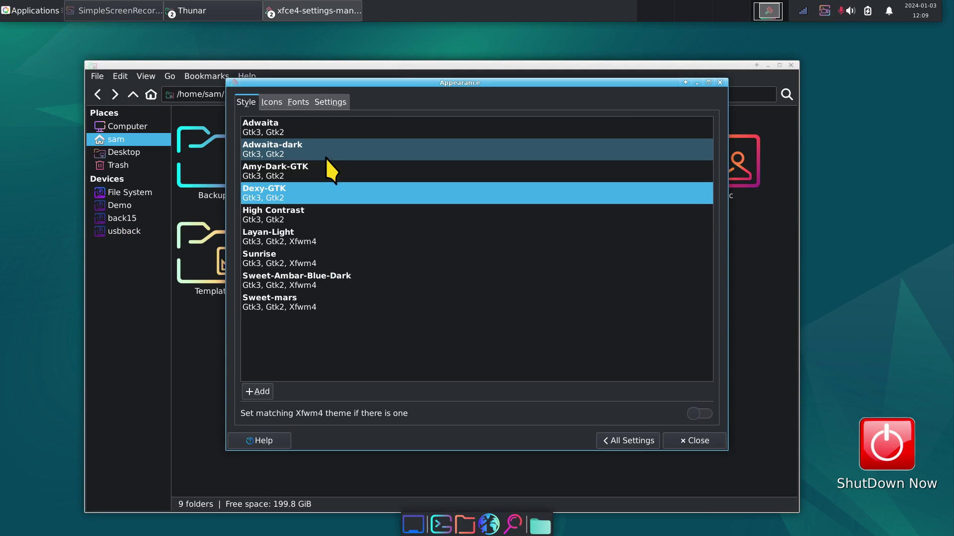
{"action": "left_click", "coordinate": [264, 129]}
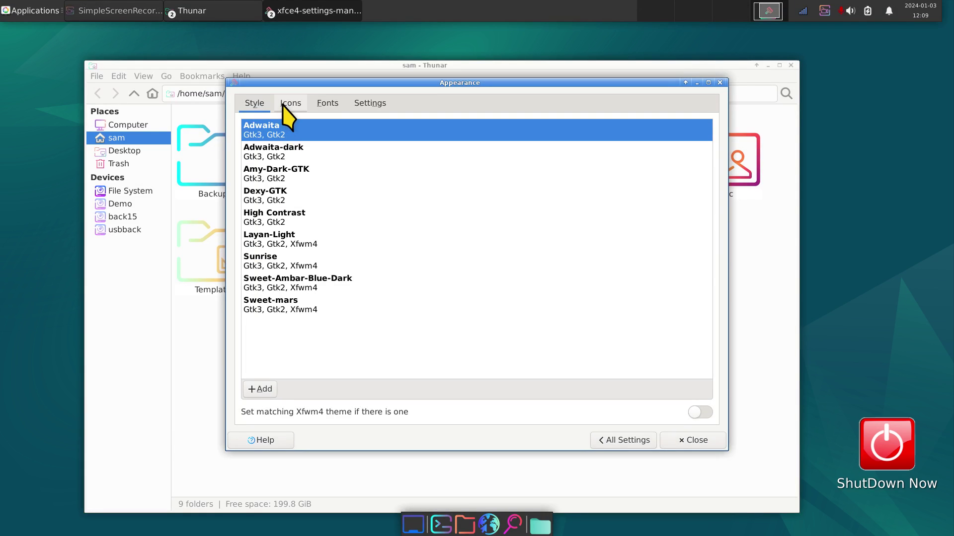
Apply the Adwaita icon theme and close the Appearance window
{"action": "left_click", "coordinate": [290, 103]}
{"action": "left_click", "coordinate": [428, 136]}
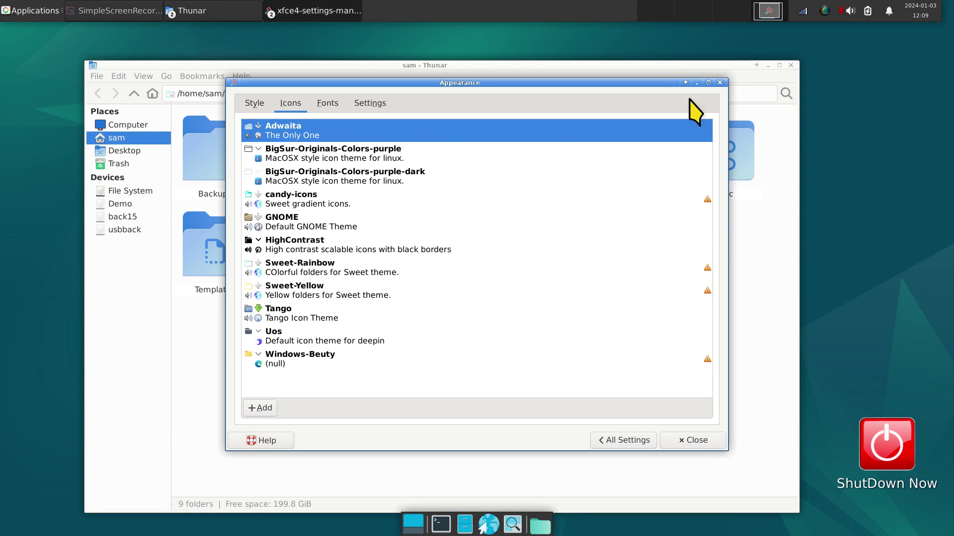
{"action": "left_click", "coordinate": [720, 83]}
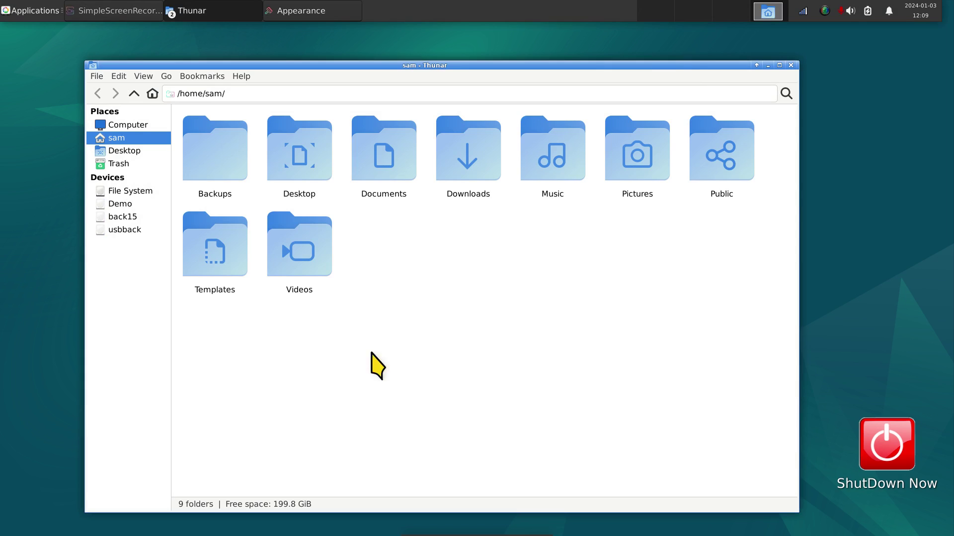
View the file manager's About information and close it
{"action": "left_click", "coordinate": [241, 77]}
{"action": "left_click", "coordinate": [253, 103]}
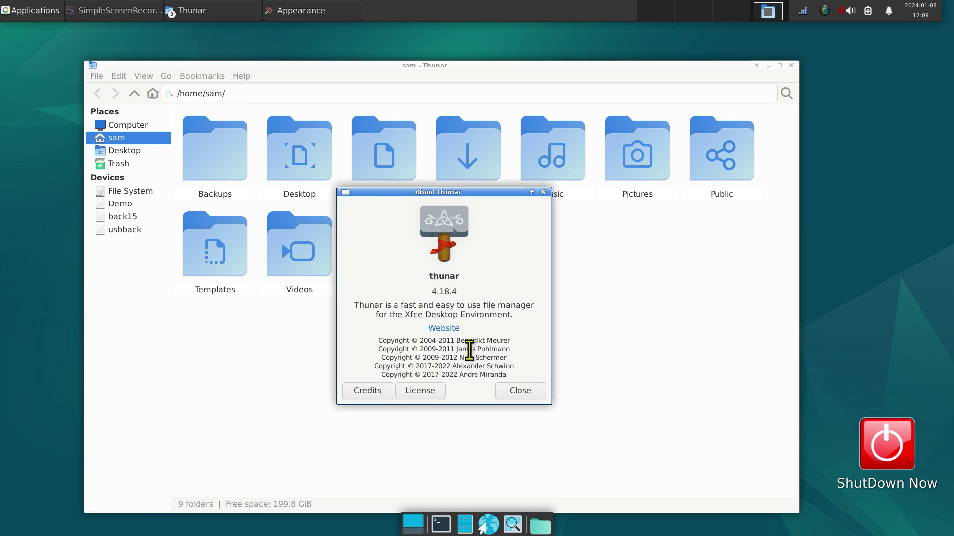
{"action": "left_click", "coordinate": [520, 391]}
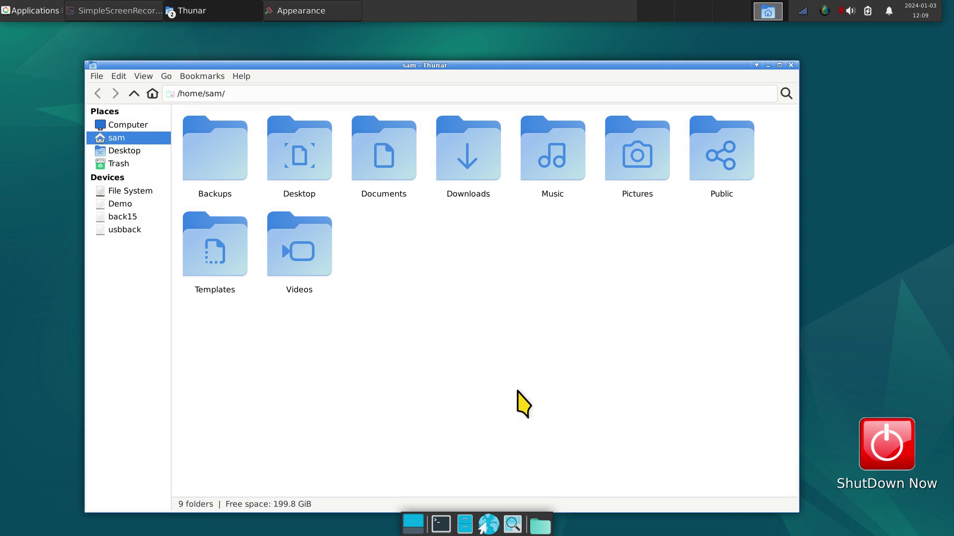
Show the hidden files in the home folder, toggling them off and on again
{"action": "left_click", "coordinate": [141, 76]}
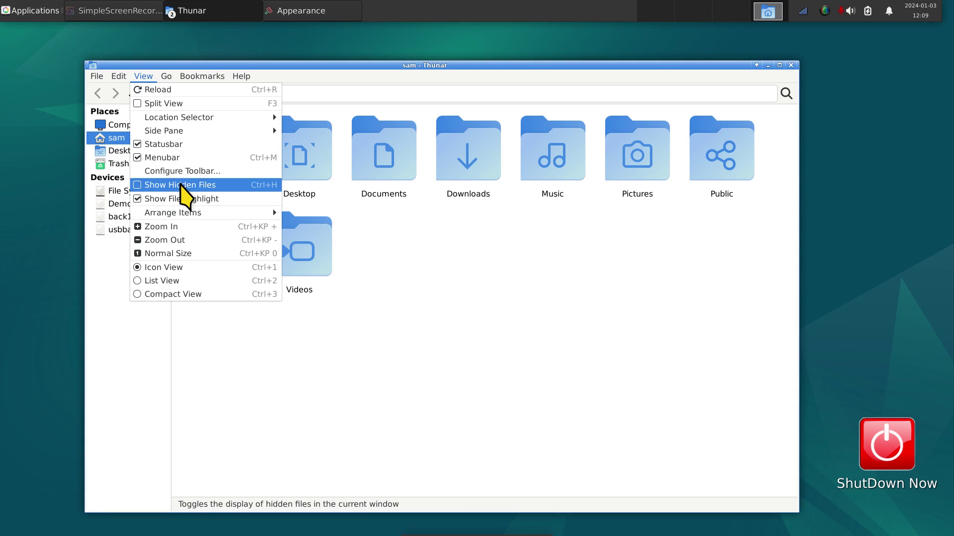
{"action": "left_click", "coordinate": [258, 188]}
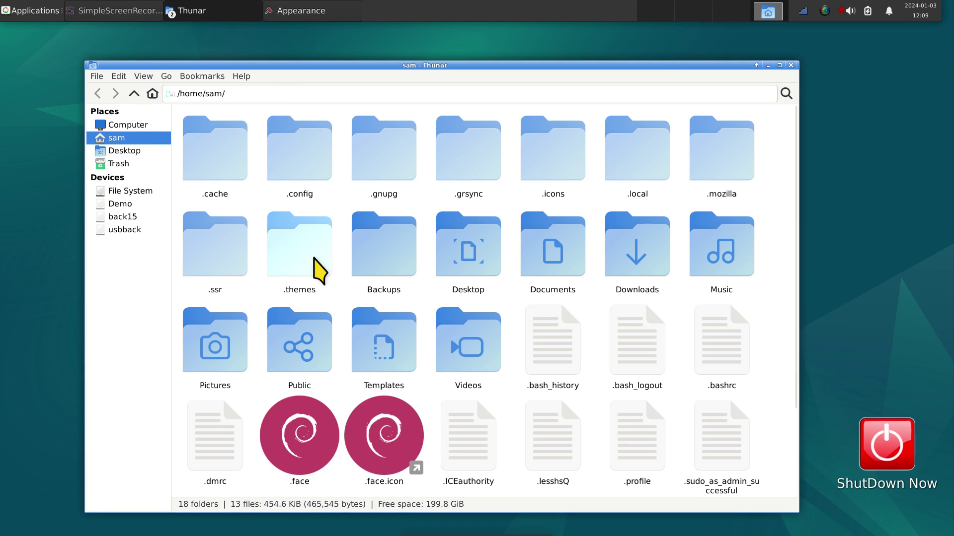
{"action": "left_click", "coordinate": [346, 304]}
{"action": "key", "text": "ctrl+h"}
{"action": "key", "text": "ctrl+h"}
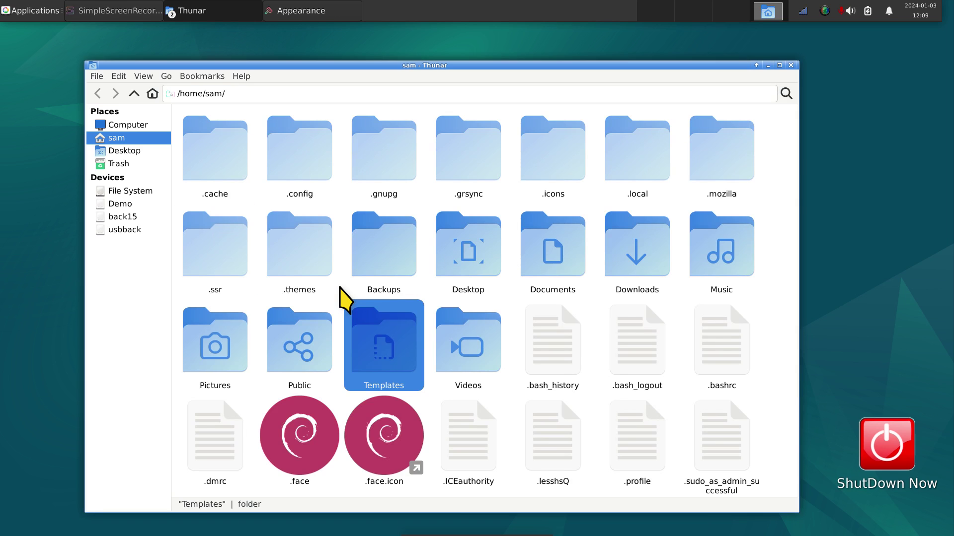
Point out the hidden .icons and .themes folders in the home folder by selecting each in turn
{"action": "left_click", "coordinate": [565, 147]}
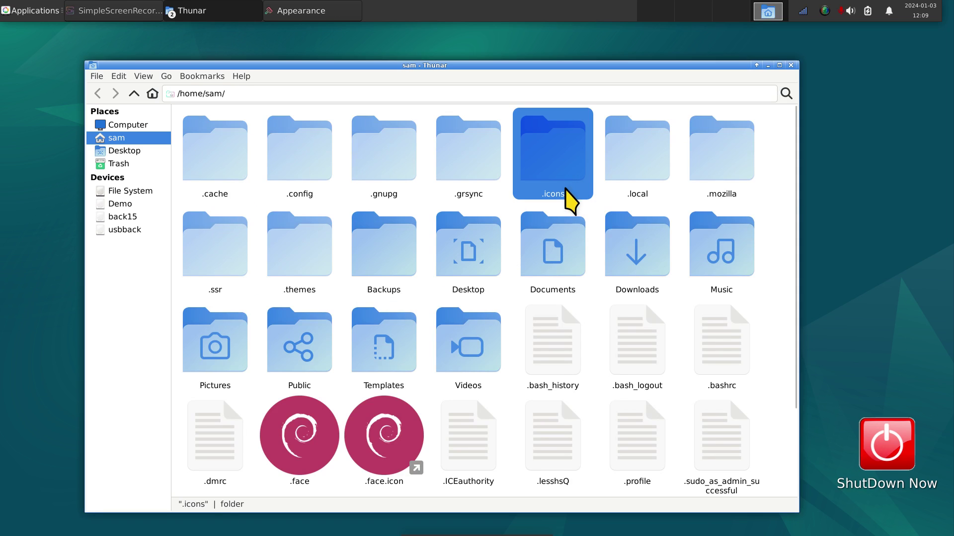
{"action": "left_click", "coordinate": [589, 211]}
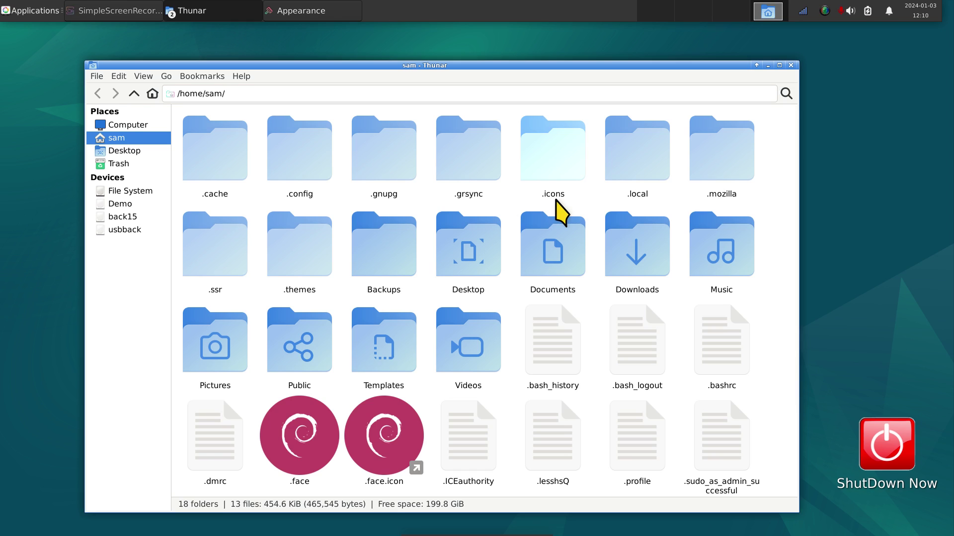
{"action": "left_click", "coordinate": [545, 156]}
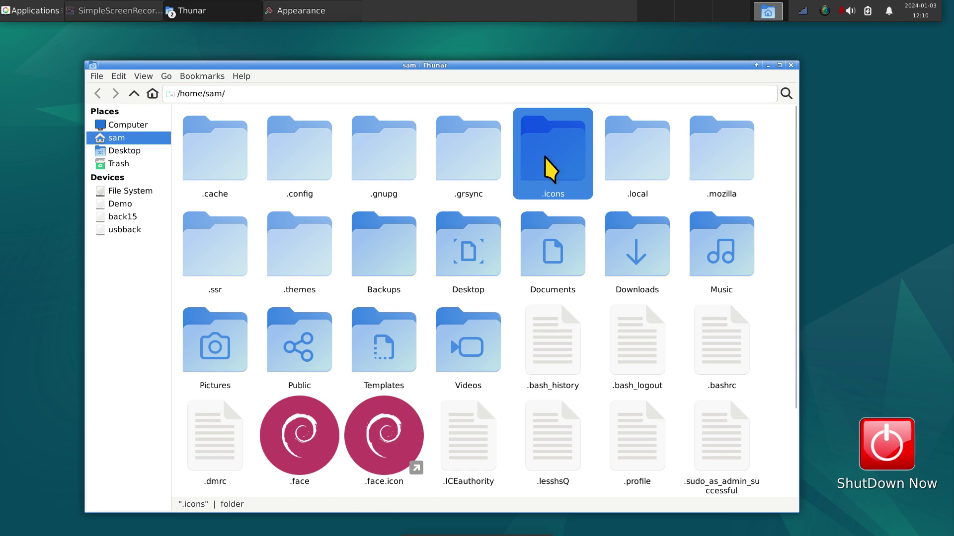
{"action": "left_click", "coordinate": [298, 260]}
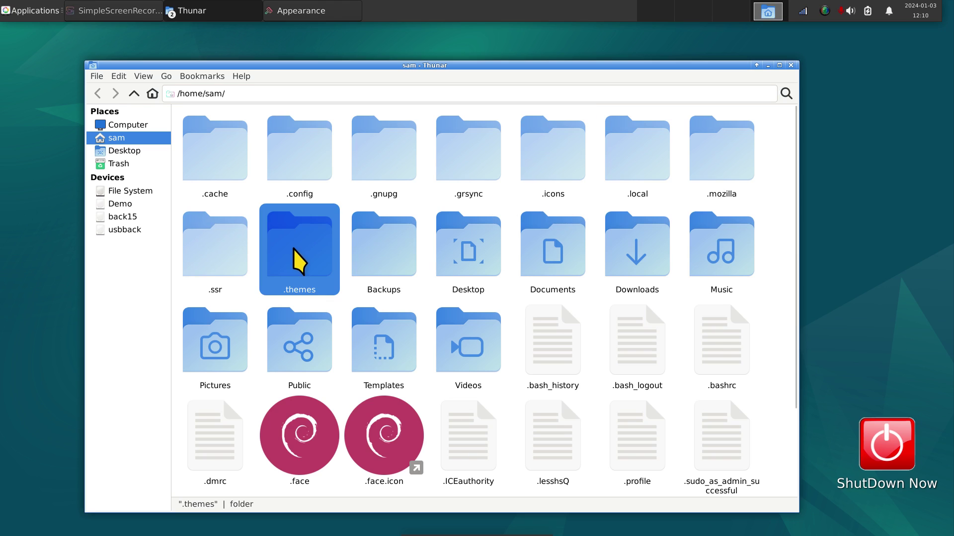
{"action": "left_click", "coordinate": [550, 160]}
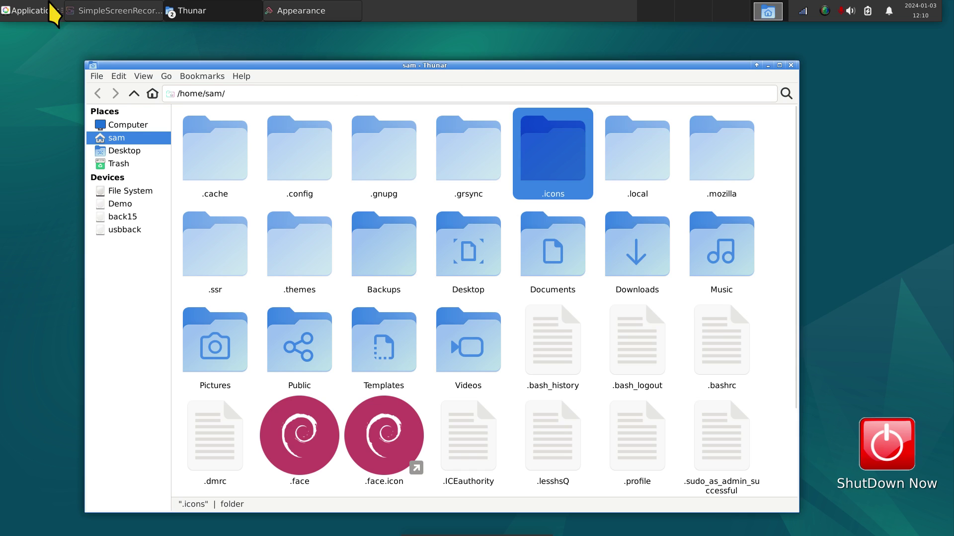
Review the installed desktop styles in the Appearance settings and close the window
{"action": "left_click", "coordinate": [32, 10]}
{"action": "mouse_move", "coordinate": [37, 101]}
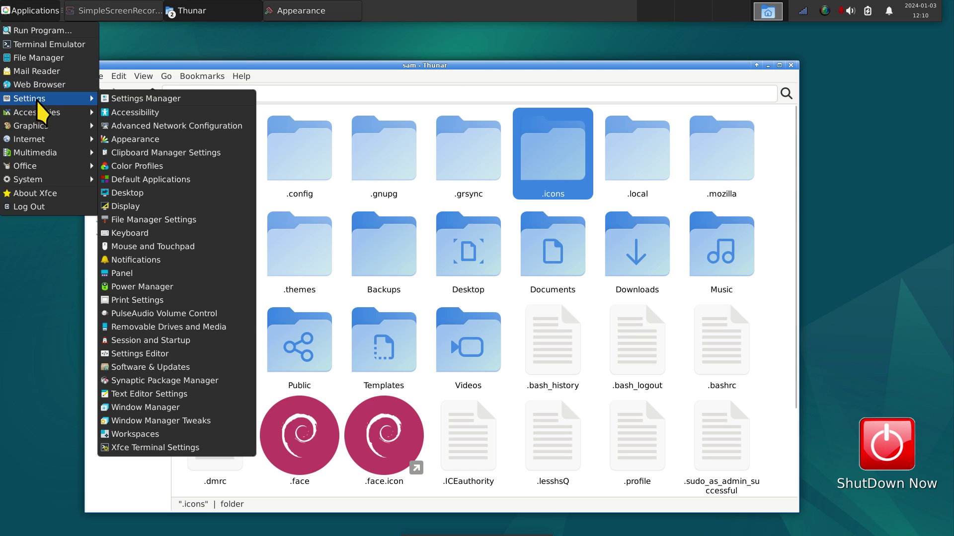
{"action": "left_click", "coordinate": [119, 99]}
{"action": "left_click", "coordinate": [279, 139]}
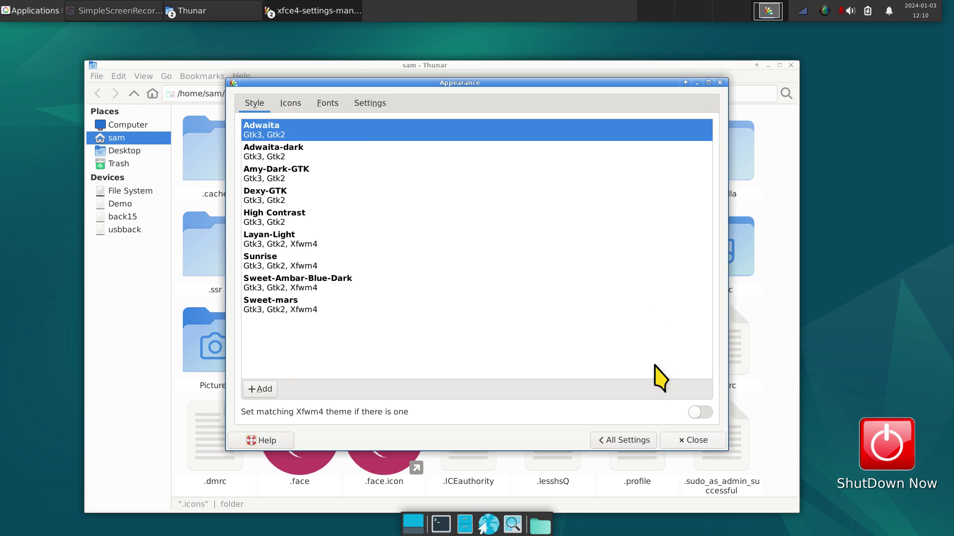
{"action": "left_click", "coordinate": [696, 441]}
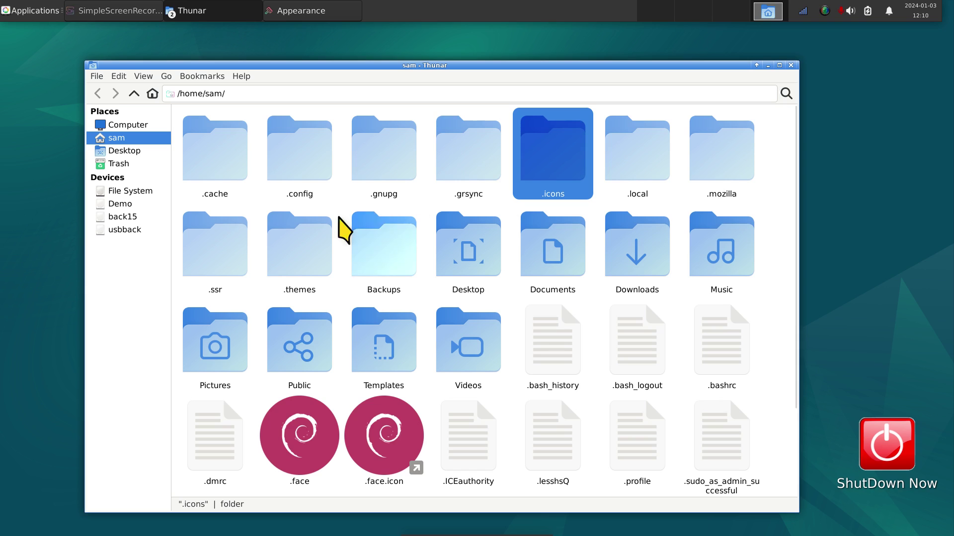
Select the .themes folder, open the .icons folder in the home folder and select its Radioactive folder
{"action": "left_click", "coordinate": [292, 264]}
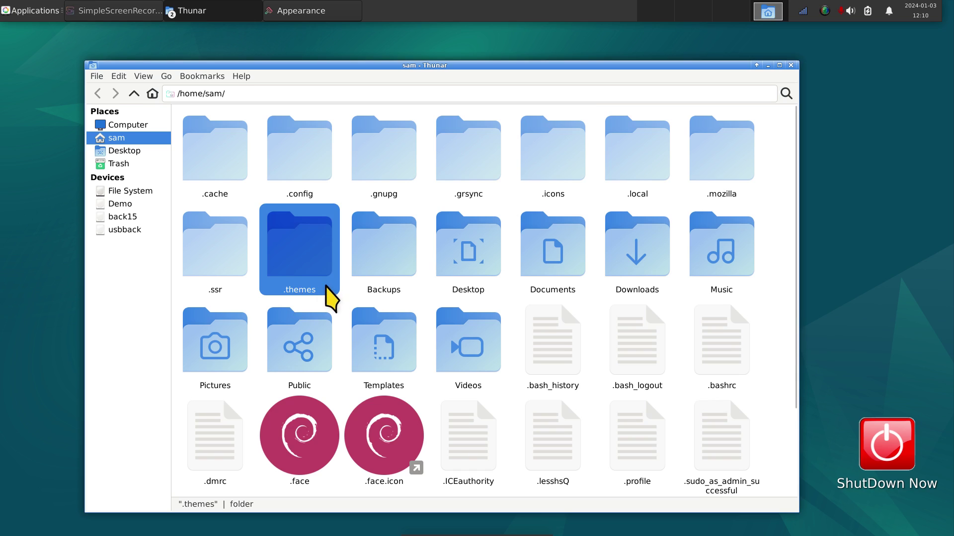
{"action": "right_click", "coordinate": [349, 288]}
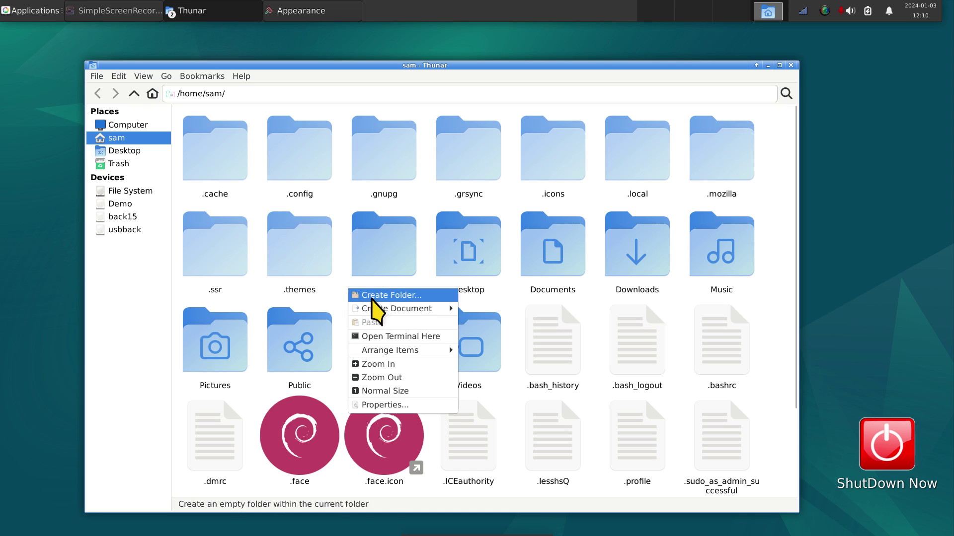
{"action": "left_click", "coordinate": [558, 166]}
{"action": "double_click", "coordinate": [558, 166]}
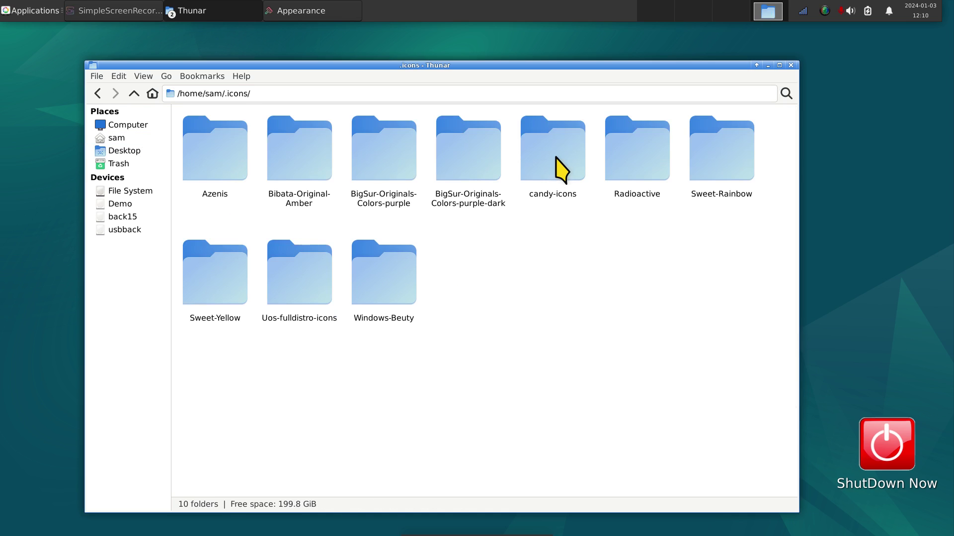
{"action": "left_click", "coordinate": [632, 180]}
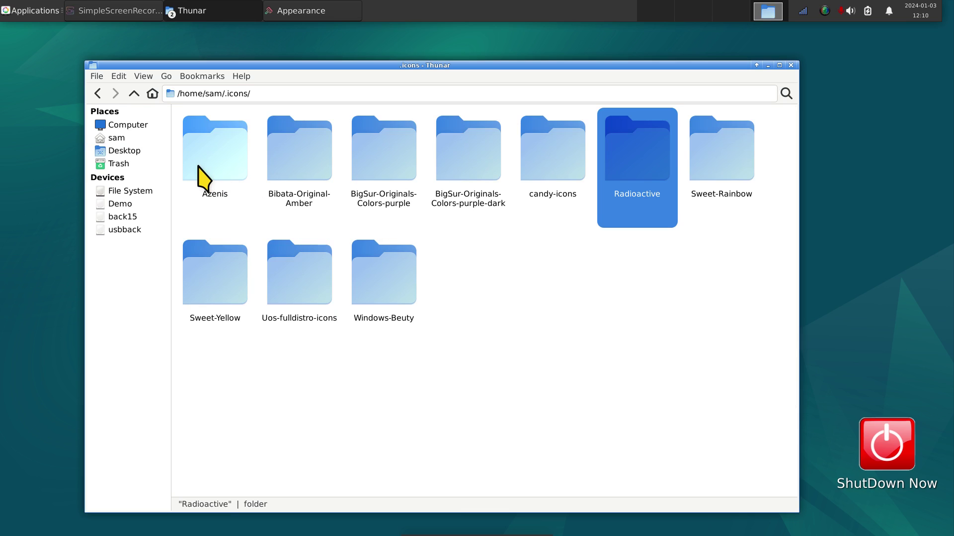
Open the Mouse and Touchpad settings and show the cursor theme list, keeping the folders in .icons visible above it
{"action": "left_click", "coordinate": [8, 19]}
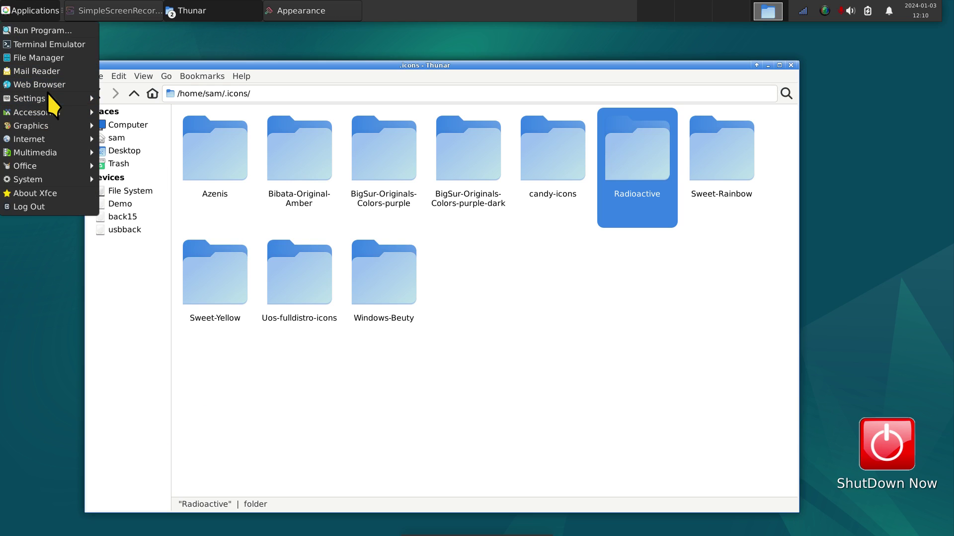
{"action": "mouse_move", "coordinate": [63, 99]}
{"action": "left_click", "coordinate": [124, 100]}
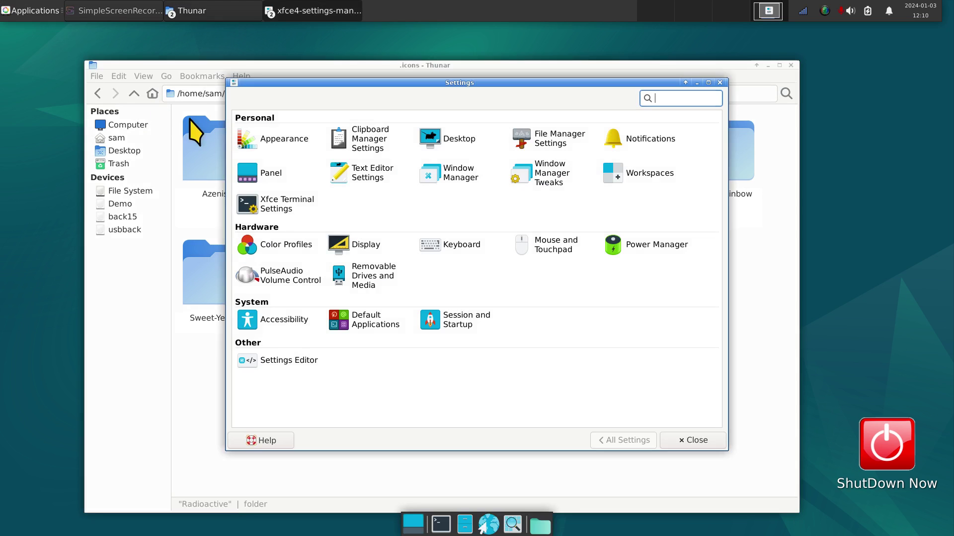
{"action": "left_click", "coordinate": [561, 255]}
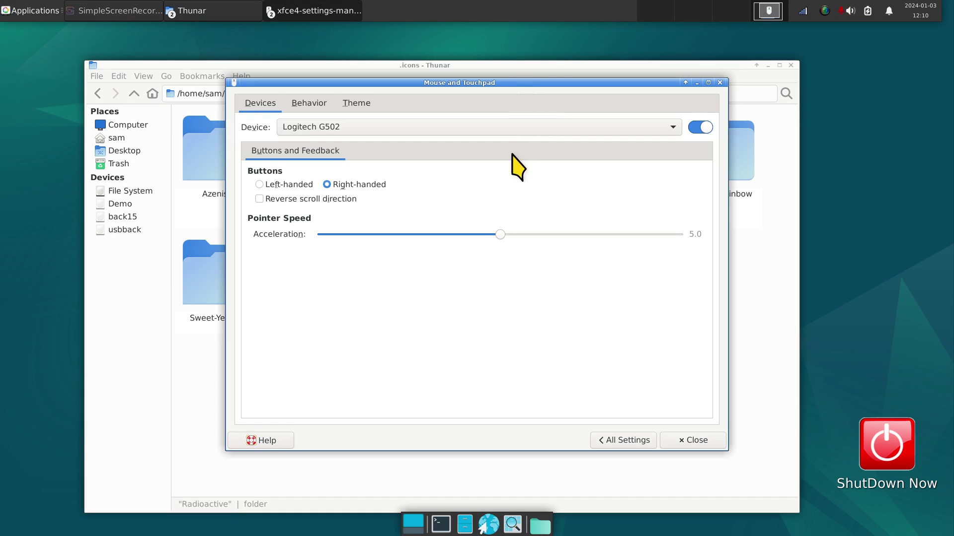
{"action": "left_click_drag", "start_coordinate": [551, 82], "coordinate": [532, 324]}
{"action": "left_click", "coordinate": [335, 345]}
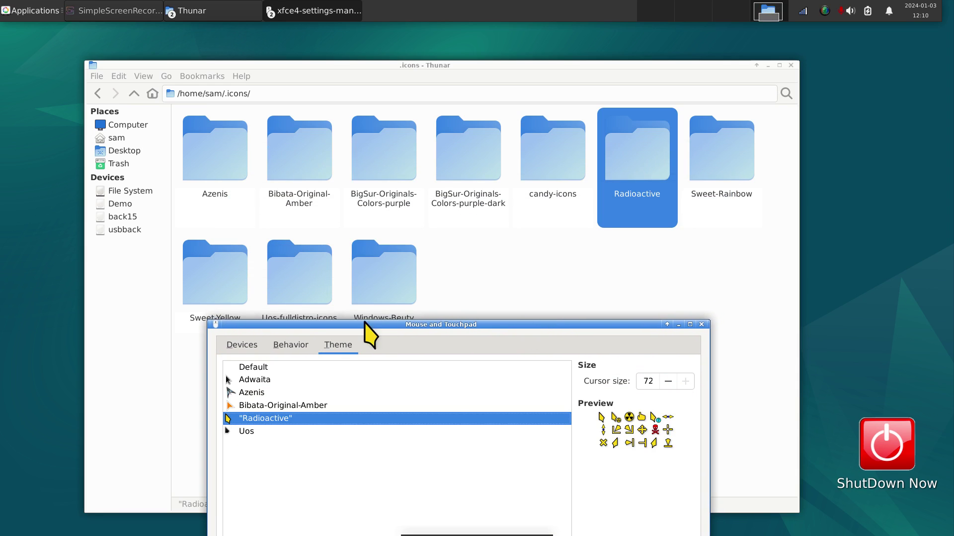
Try the Bibata-Original-Amber and Azenis cursor themes, vary the cursor size, and return to the Radioactive theme at size 72
{"action": "left_click", "coordinate": [285, 407]}
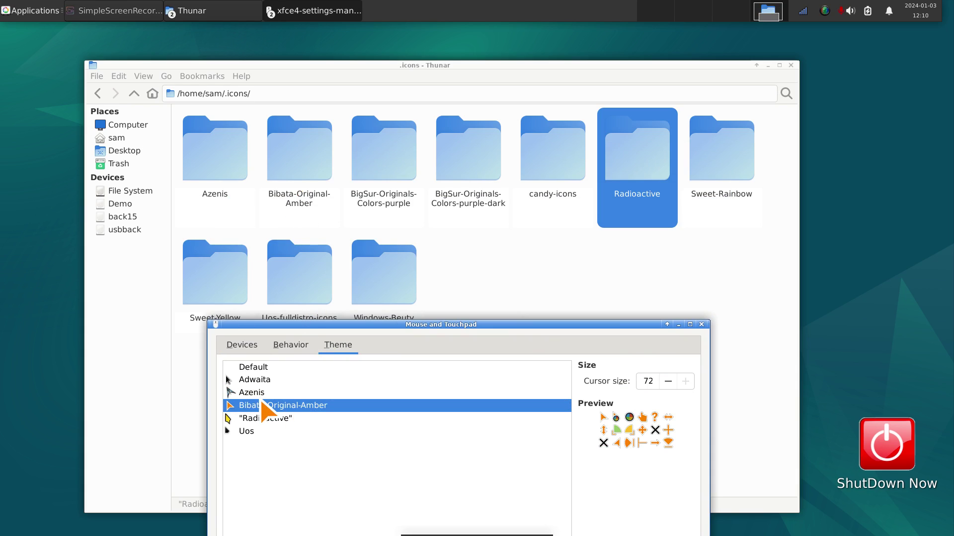
{"action": "left_click", "coordinate": [263, 393]}
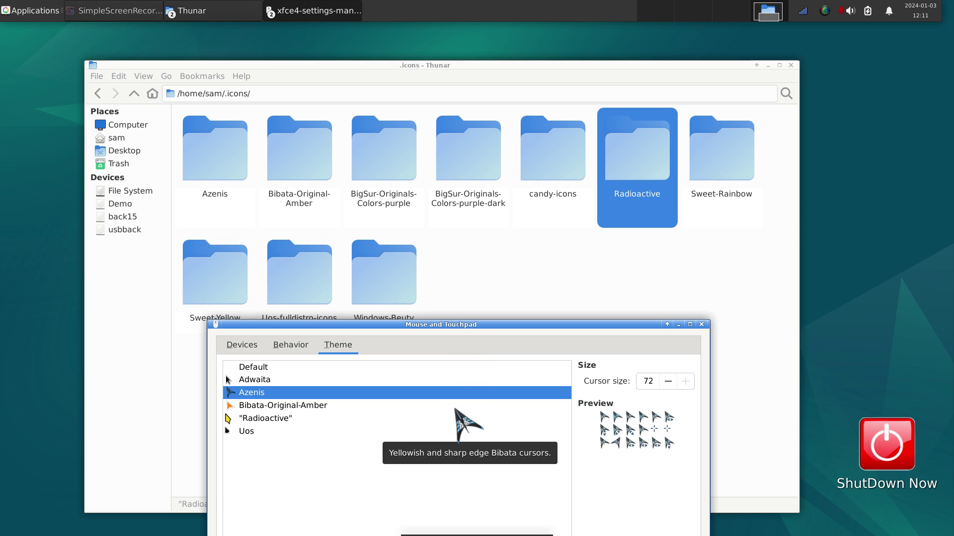
{"action": "left_click", "coordinate": [667, 381]}
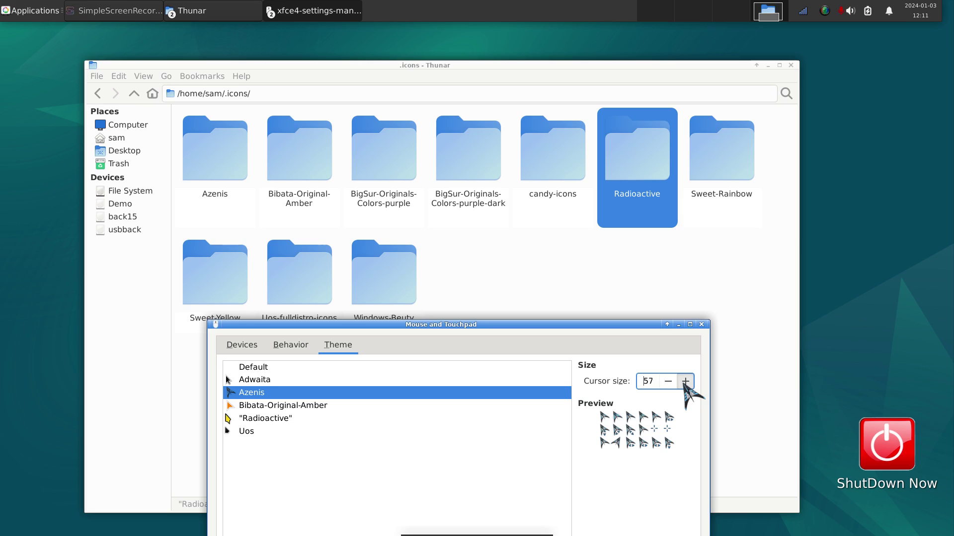
{"action": "left_click", "coordinate": [268, 419]}
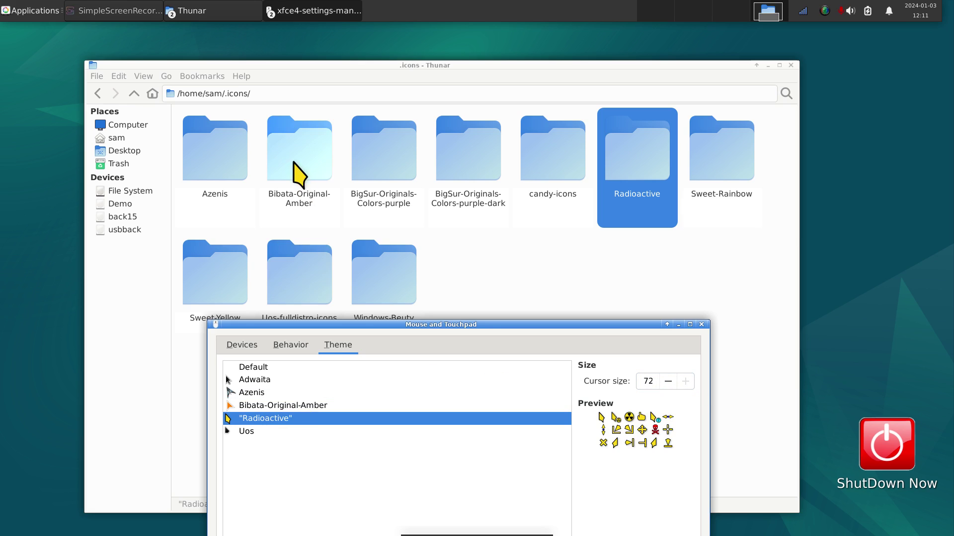
Point out the Azenis, Bibata-Original-Amber and Radioactive cursor theme folders in .icons by selecting each in turn
{"action": "left_click", "coordinate": [220, 160]}
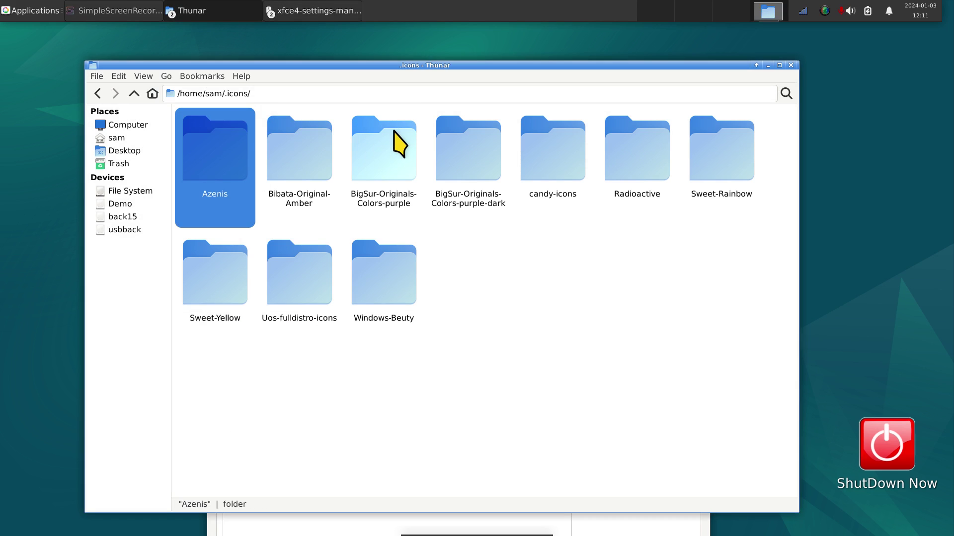
{"action": "left_click", "coordinate": [304, 155]}
{"action": "left_click", "coordinate": [624, 153]}
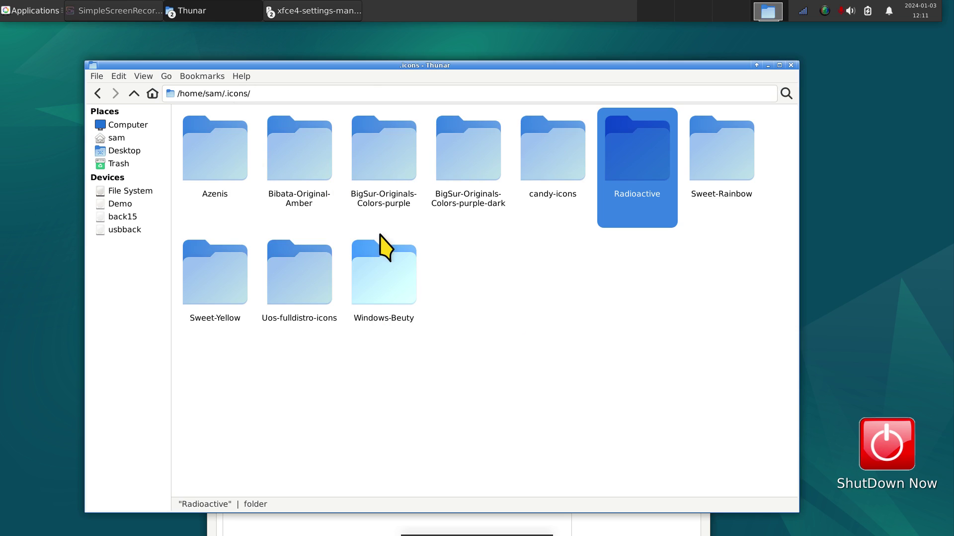
Open the .themes folder from the home folder and place the Appearance settings window below its theme folders
{"action": "left_click", "coordinate": [122, 138]}
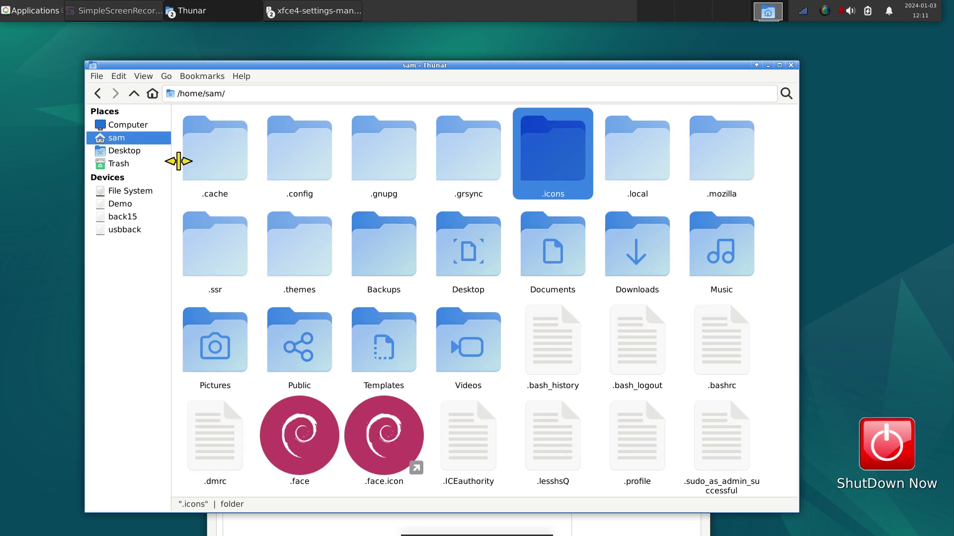
{"action": "double_click", "coordinate": [294, 253]}
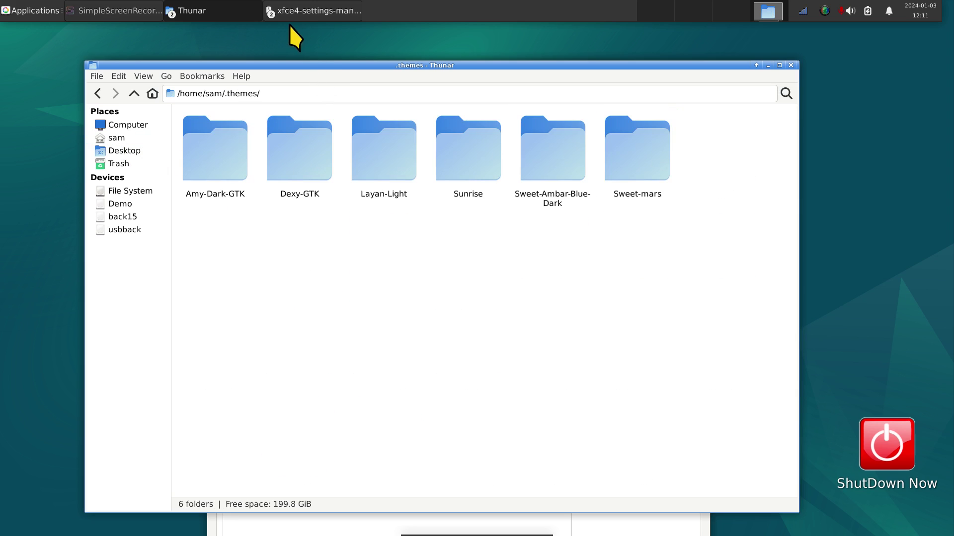
{"action": "left_click", "coordinate": [305, 9]}
{"action": "left_click", "coordinate": [306, 30]}
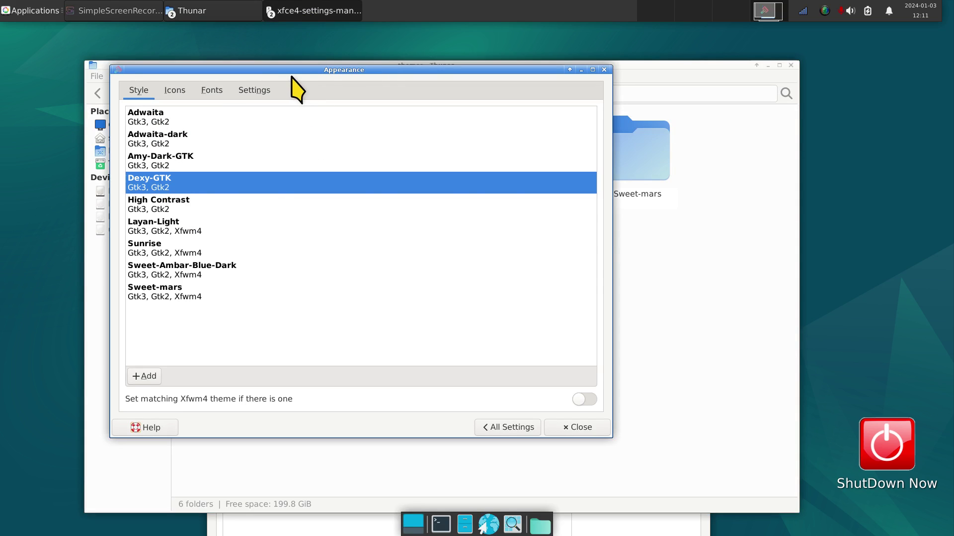
{"action": "left_click_drag", "start_coordinate": [293, 75], "coordinate": [336, 233]}
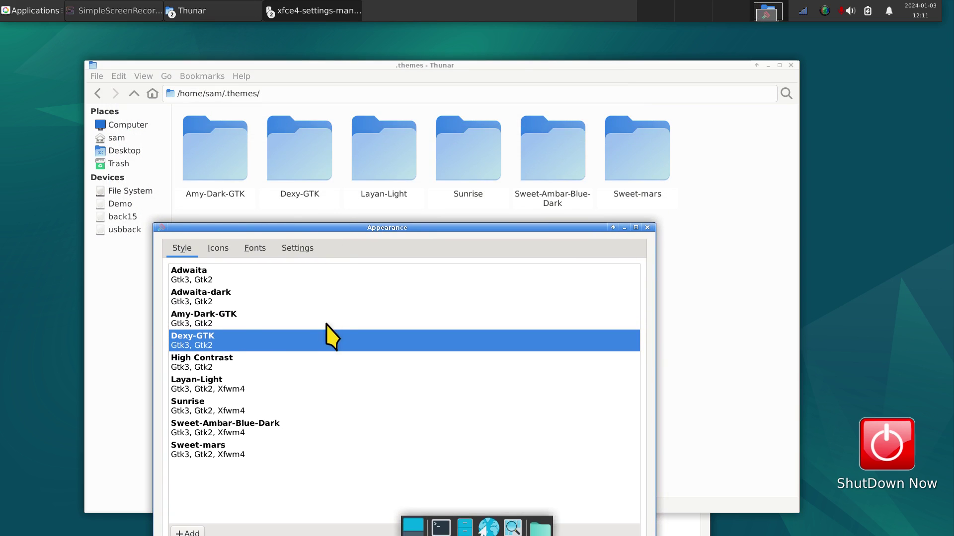
Try the Amy-Dark-GTK, Dexy-GTK, Layan-Light, Sunrise, Sweet-Ambar-Blue-Dark and Sweet-mars styles one after another
{"action": "left_click", "coordinate": [206, 321]}
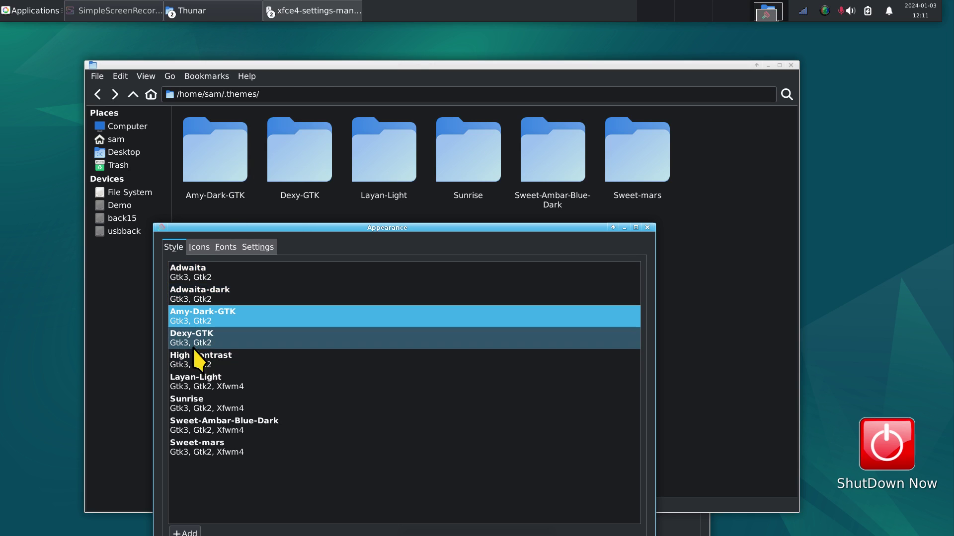
{"action": "left_click", "coordinate": [251, 343]}
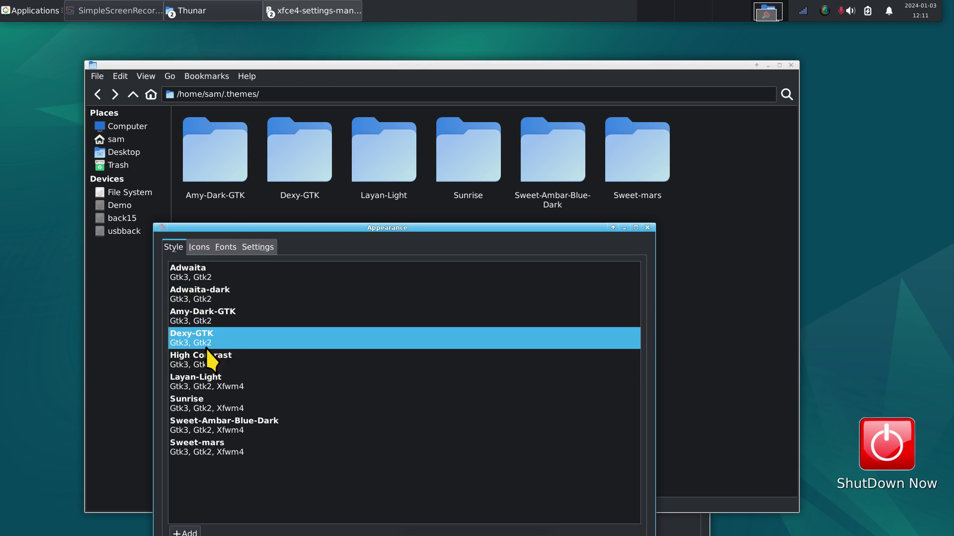
{"action": "left_click", "coordinate": [193, 382]}
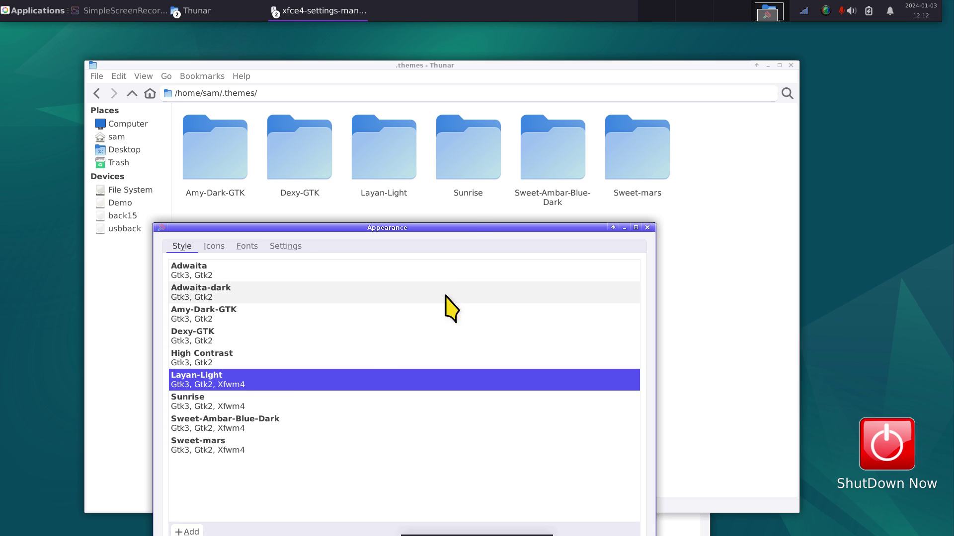
{"action": "left_click", "coordinate": [206, 403]}
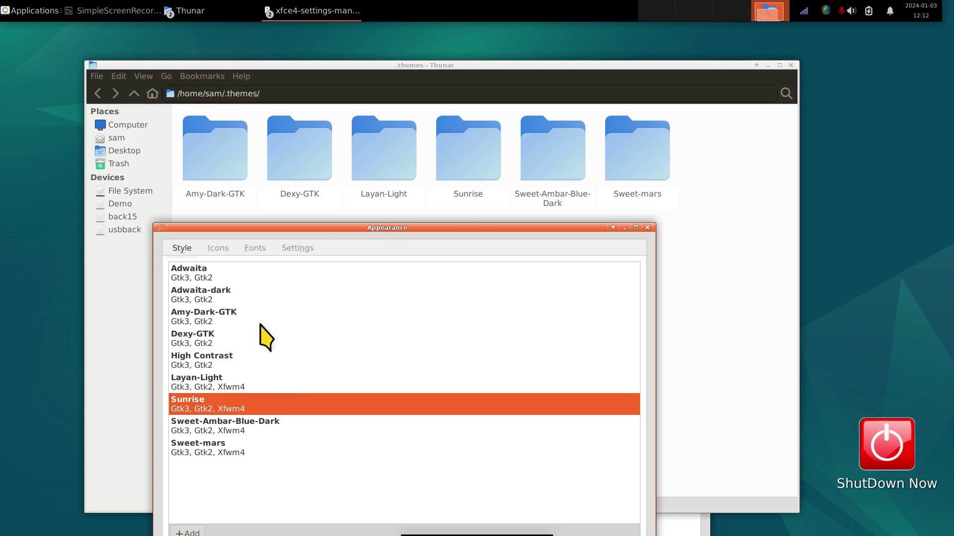
{"action": "left_click", "coordinate": [197, 428]}
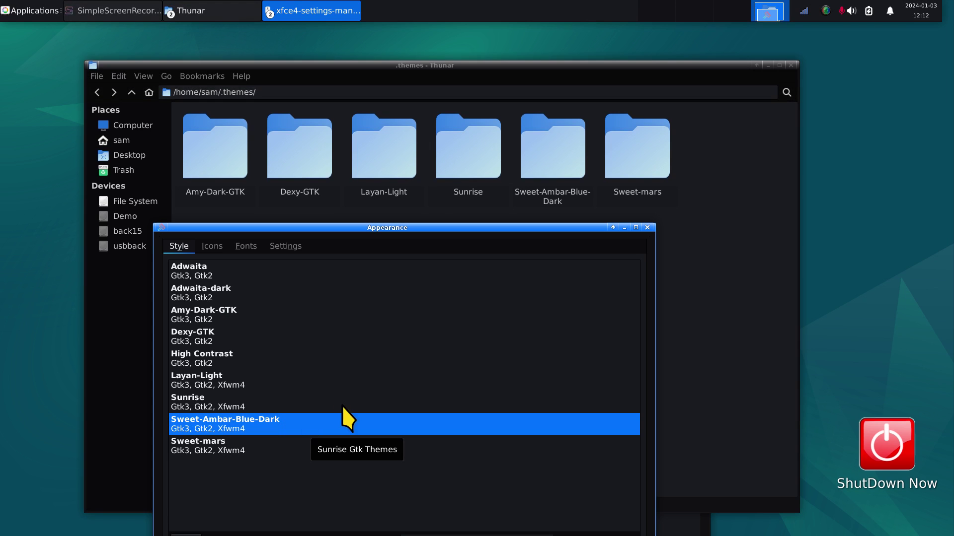
{"action": "left_click", "coordinate": [198, 446]}
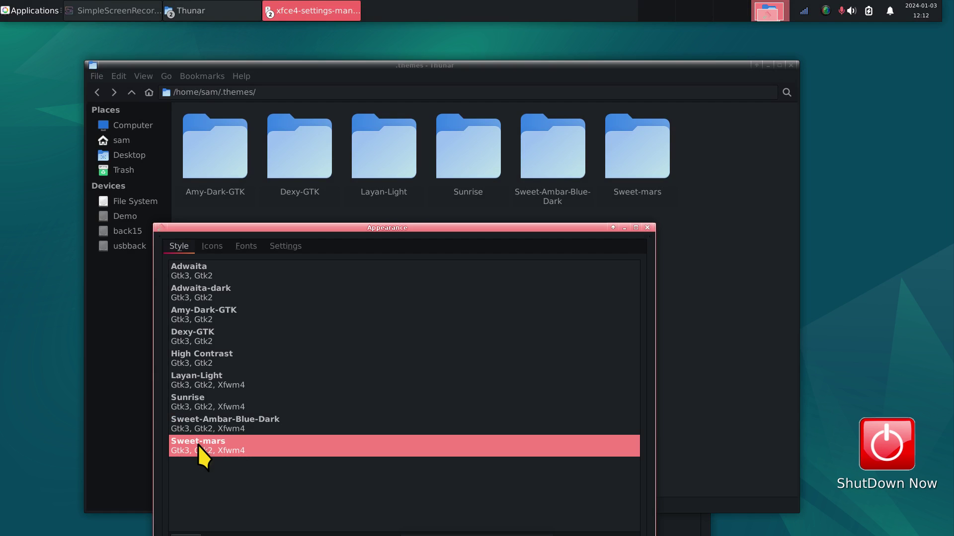
Try the Sweet-Yellow and Sweet-Rainbow icon themes in the Appearance settings
{"action": "left_click", "coordinate": [212, 246]}
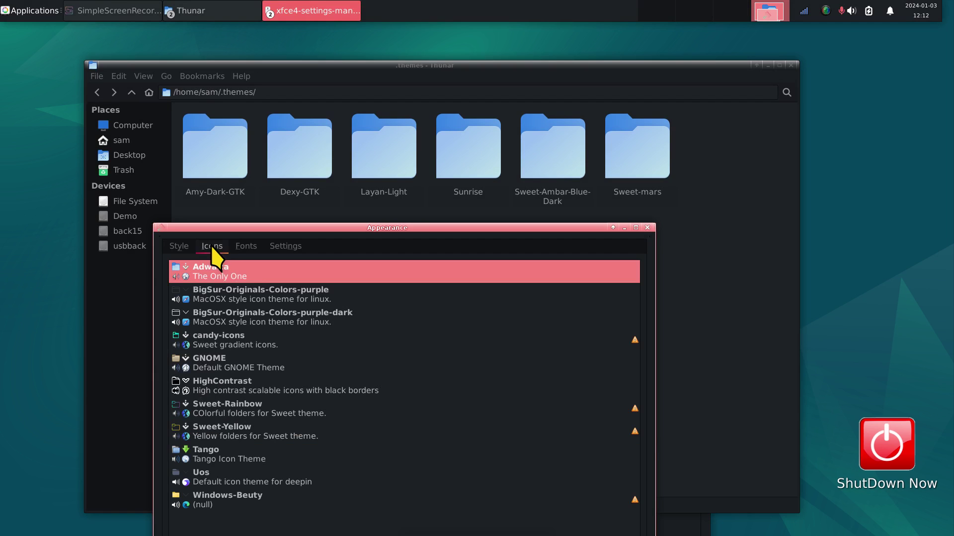
{"action": "left_click", "coordinate": [216, 432]}
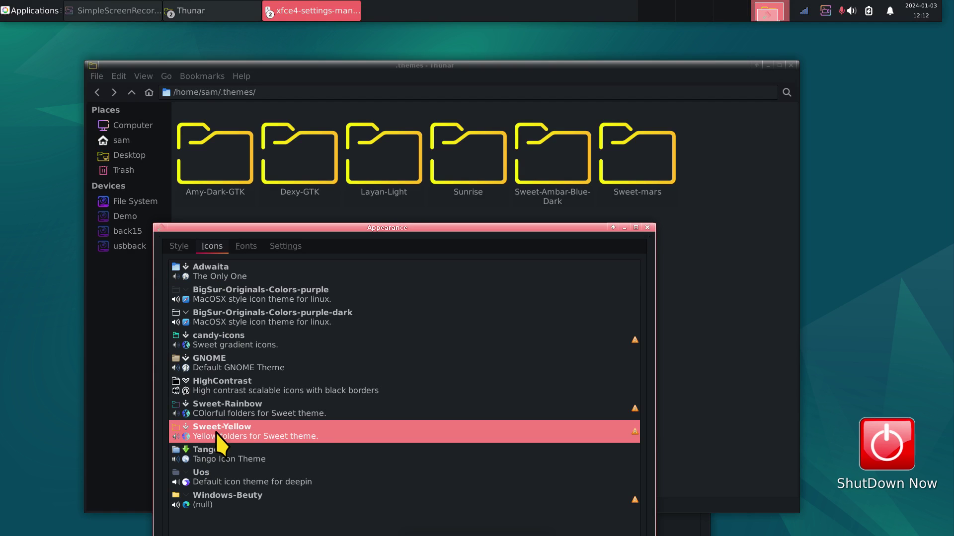
{"action": "left_click", "coordinate": [222, 407]}
Try the Sweet-Ambar-Blue-Dark and Amy-Dark-GTK styles in combination with the Sweet-Rainbow icons
{"action": "left_click", "coordinate": [179, 246]}
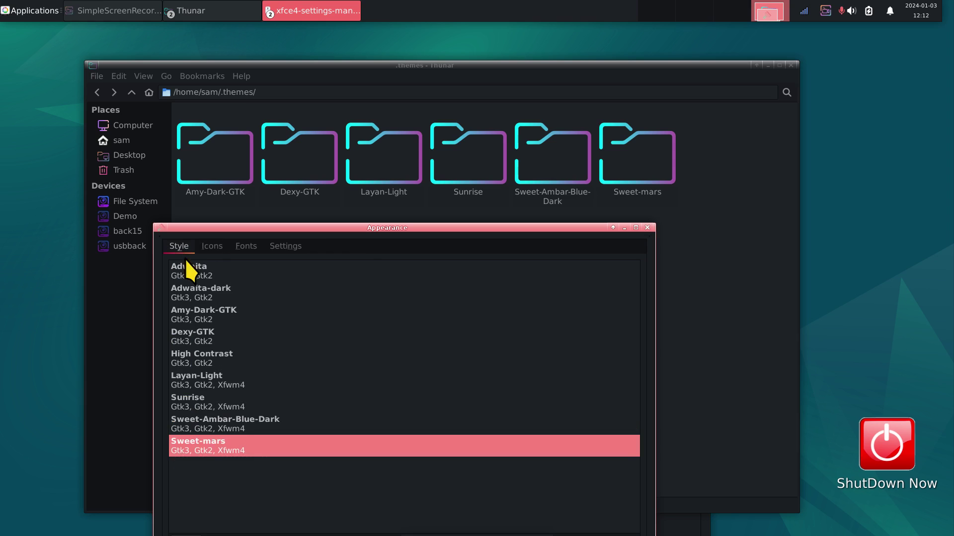
{"action": "left_click", "coordinate": [202, 429]}
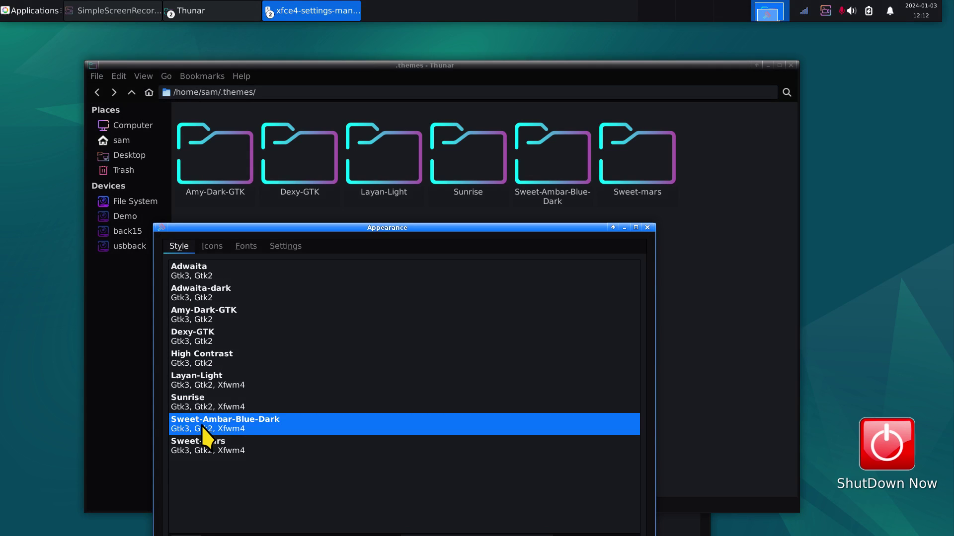
{"action": "left_click", "coordinate": [201, 313]}
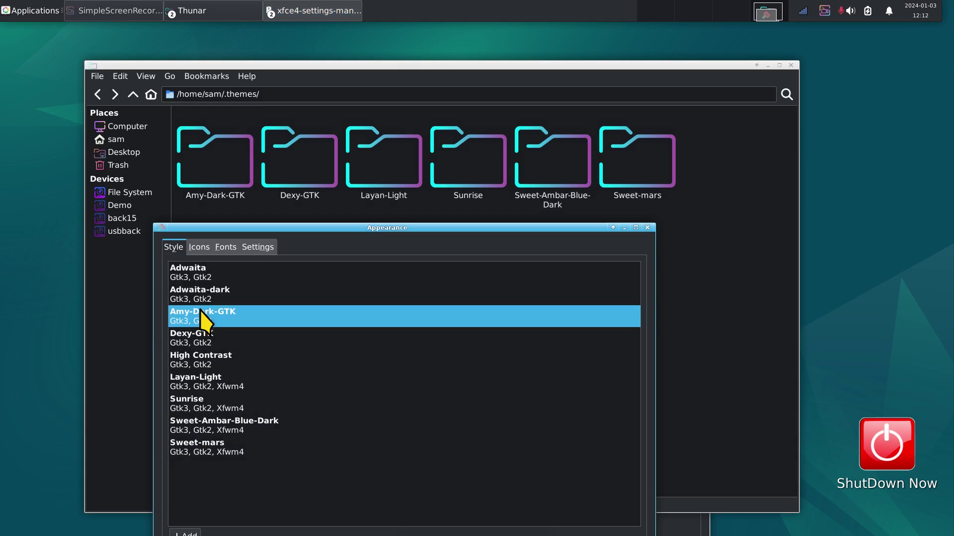
Set both the icon theme and the style to Adwaita and close the Appearance settings
{"action": "left_click", "coordinate": [200, 247]}
{"action": "left_click", "coordinate": [209, 273]}
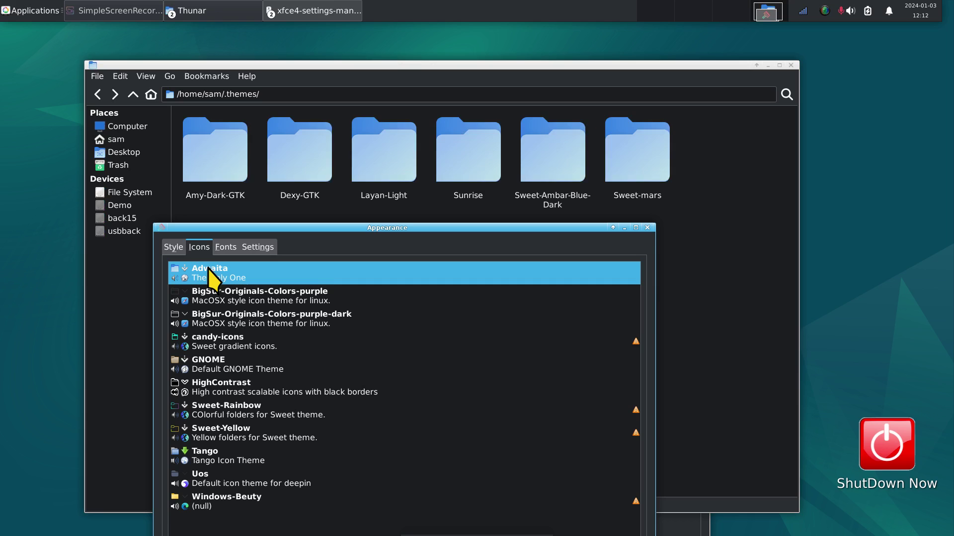
{"action": "left_click", "coordinate": [175, 247]}
{"action": "left_click", "coordinate": [181, 274]}
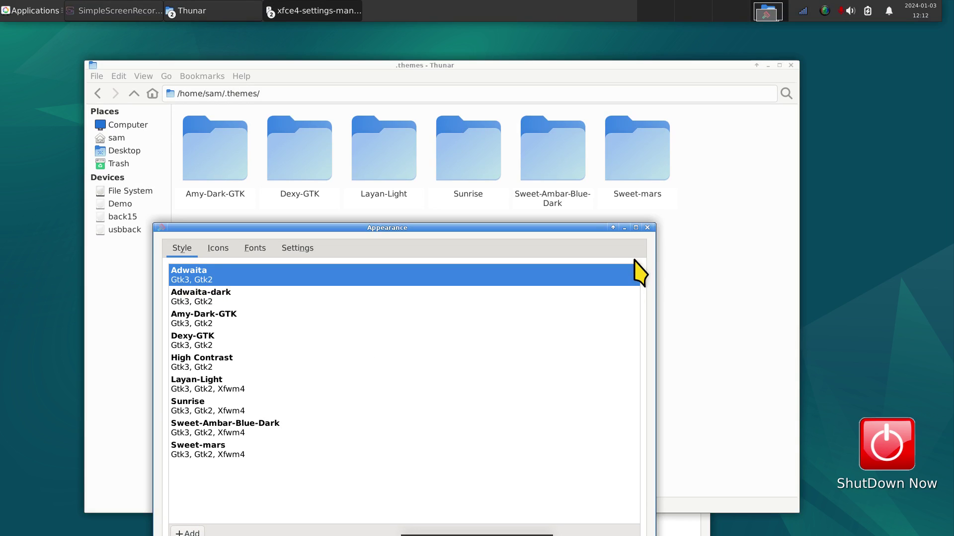
{"action": "left_click", "coordinate": [647, 228]}
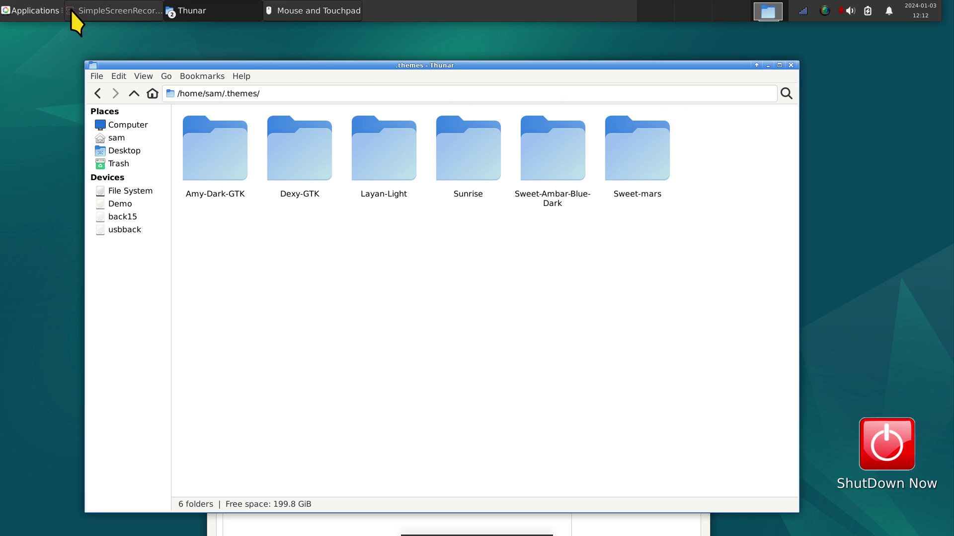
{"action": "left_click_drag", "start_coordinate": [412, 69], "coordinate": [415, 39]}
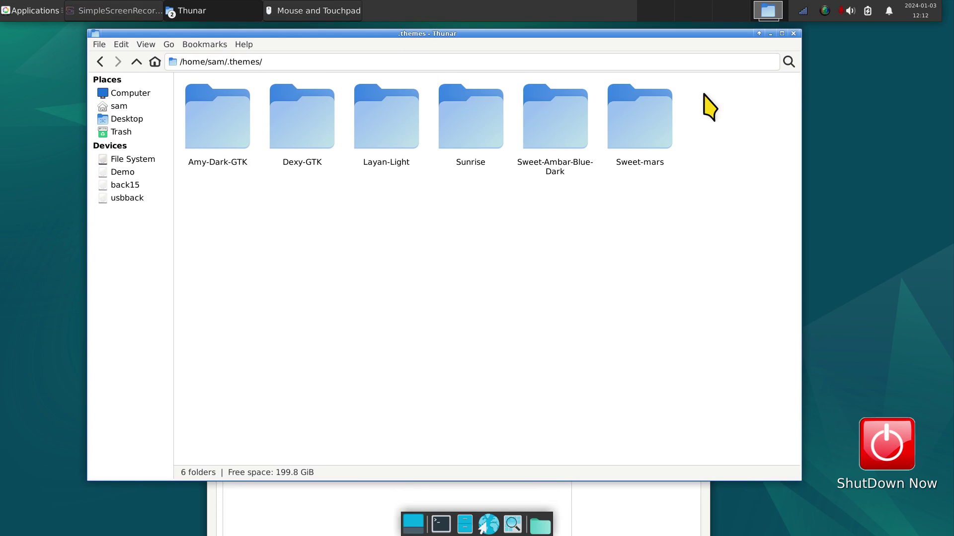
{"action": "left_click_drag", "start_coordinate": [742, 90], "coordinate": [212, 193]}
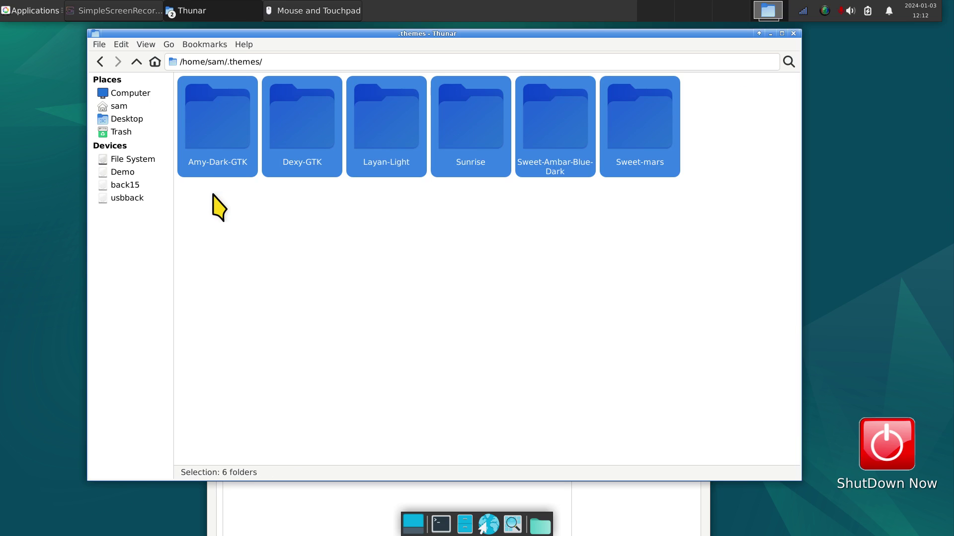
{"action": "left_click", "coordinate": [238, 325]}
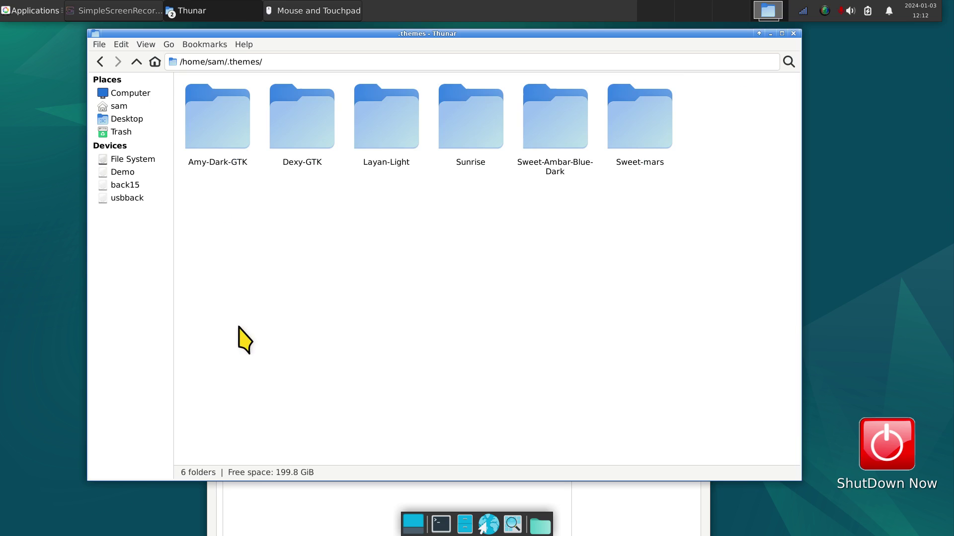
Empty the trash of its deleted theme folders and index.theme file
{"action": "left_click", "coordinate": [123, 132]}
{"action": "right_click", "coordinate": [307, 214]}
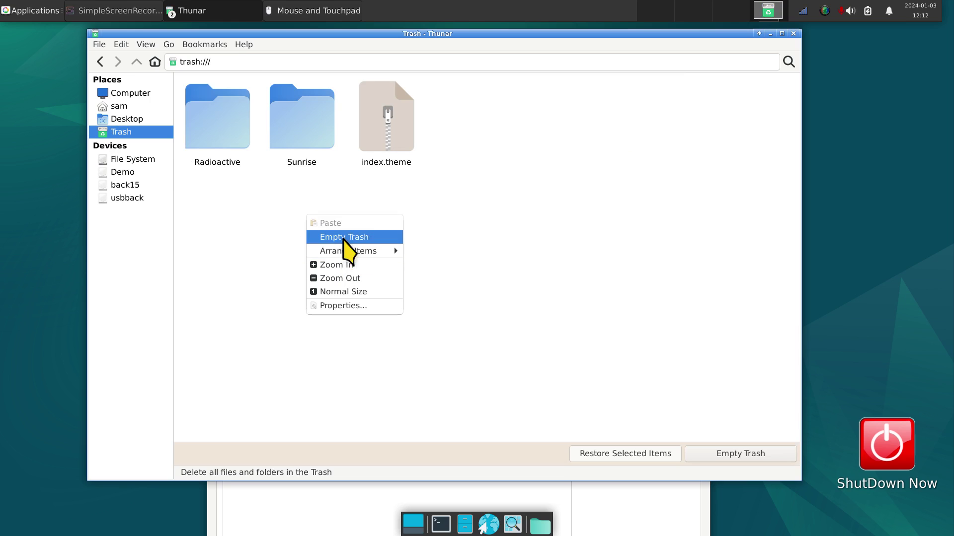
{"action": "left_click", "coordinate": [343, 237]}
{"action": "left_click", "coordinate": [506, 292]}
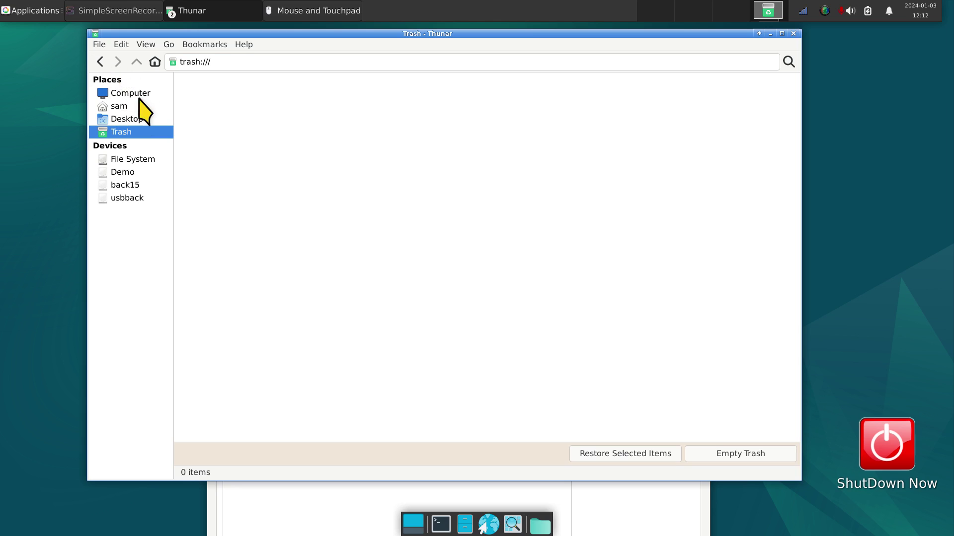
Return to the .themes folder and delete all six theme folders in it
{"action": "left_click", "coordinate": [100, 61]}
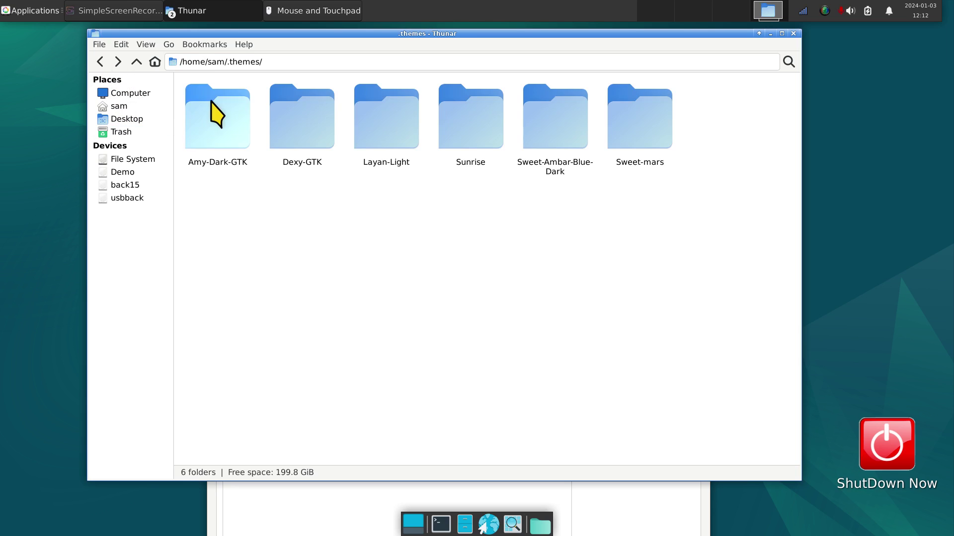
{"action": "left_click_drag", "start_coordinate": [700, 77], "coordinate": [207, 198]}
{"action": "key", "text": "Delete"}
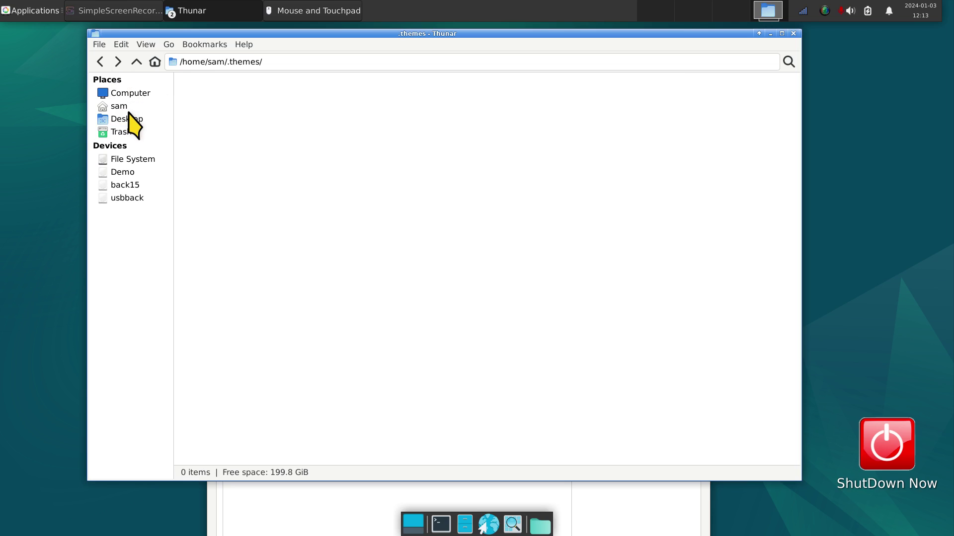
Delete every folder in the home directory's .icons folder except Radioactive, and close the file manager window
{"action": "left_click", "coordinate": [120, 106]}
{"action": "double_click", "coordinate": [558, 124]}
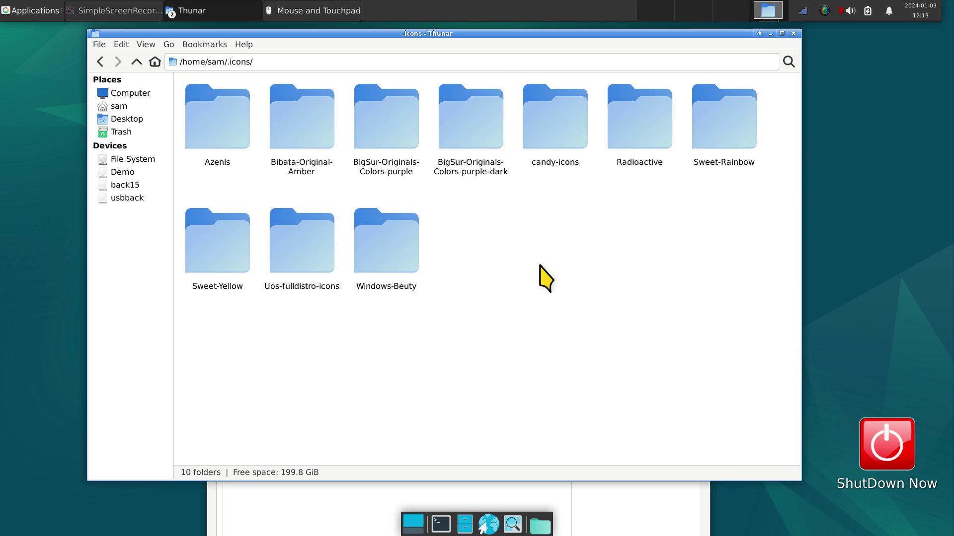
{"action": "key", "text": "ctrl+a"}
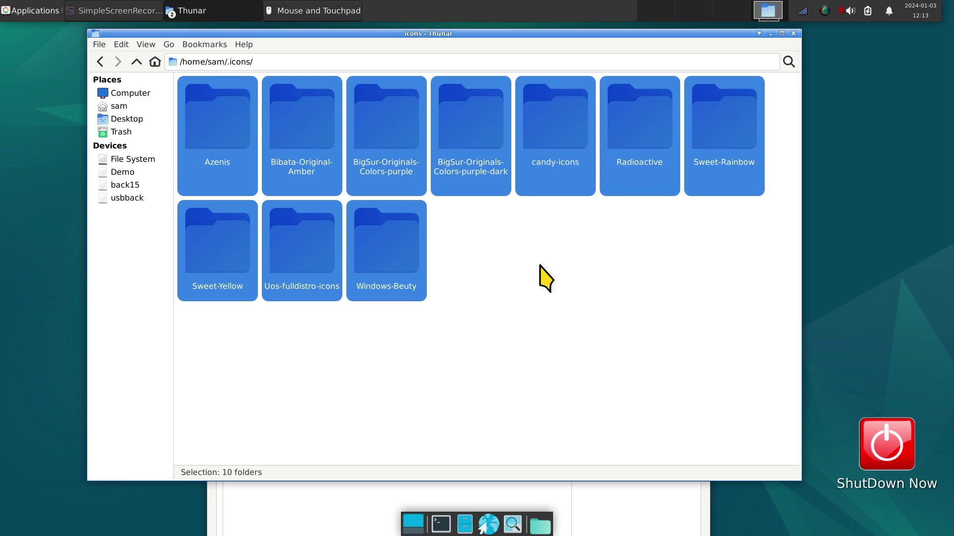
{"action": "left_click", "coordinate": [630, 117], "text": "ctrl"}
{"action": "key", "text": "Delete"}
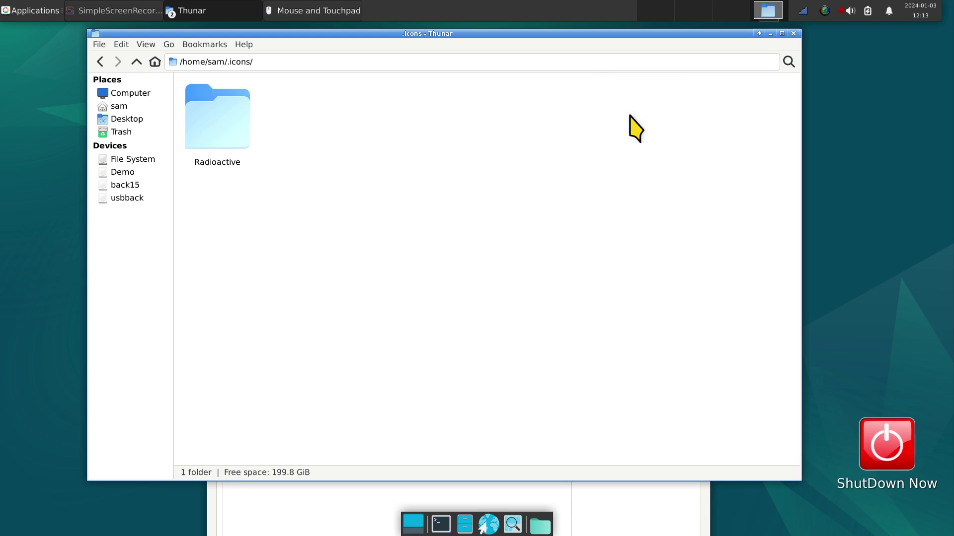
{"action": "left_click", "coordinate": [794, 34]}
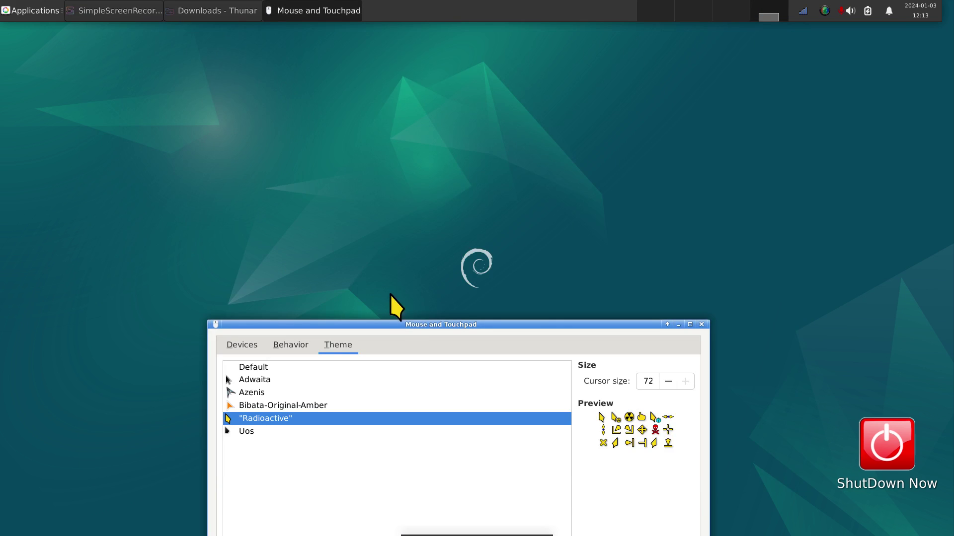
Reload the Mouse and Touchpad settings, try the Default and Adwaita cursor themes, and switch back to Radioactive
{"action": "left_click_drag", "start_coordinate": [421, 333], "coordinate": [436, 85]}
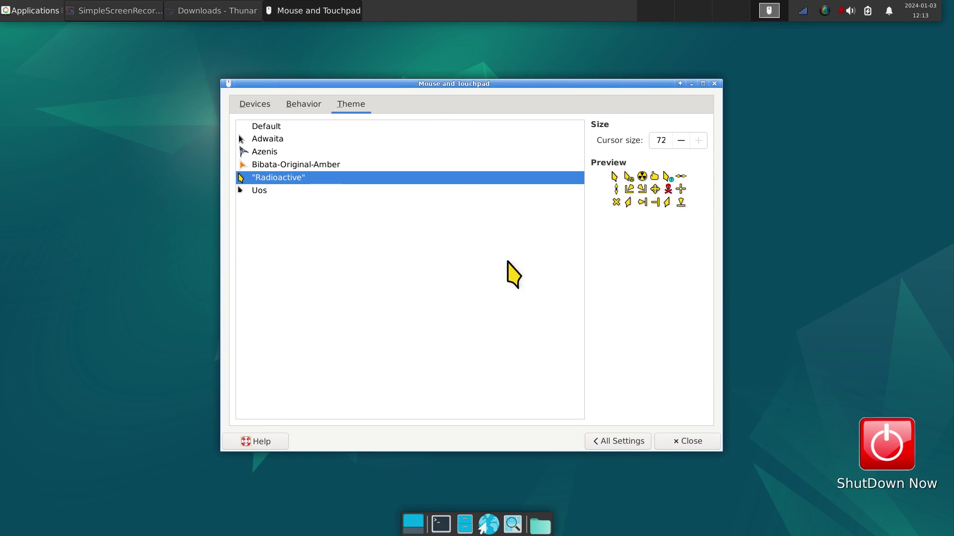
{"action": "left_click", "coordinate": [613, 443]}
{"action": "left_click", "coordinate": [542, 239]}
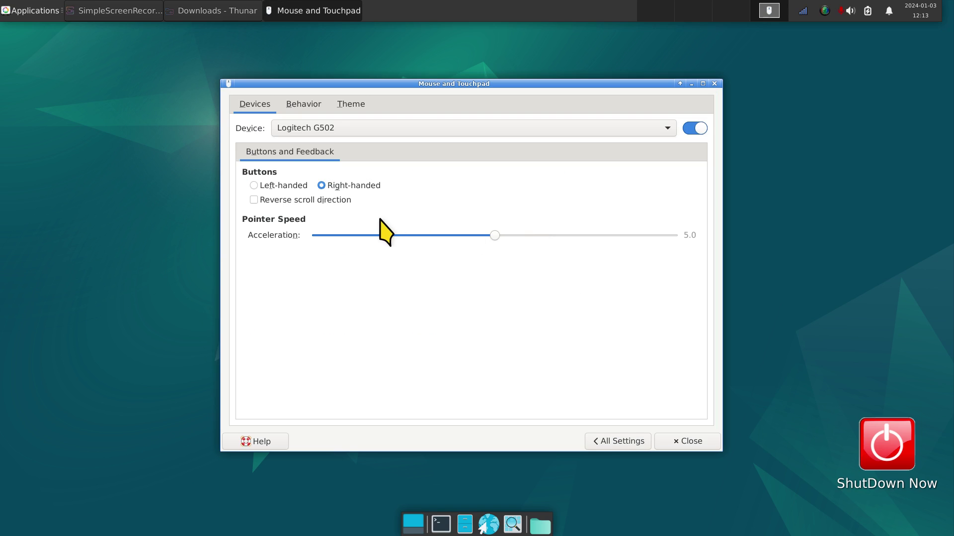
{"action": "left_click", "coordinate": [345, 104]}
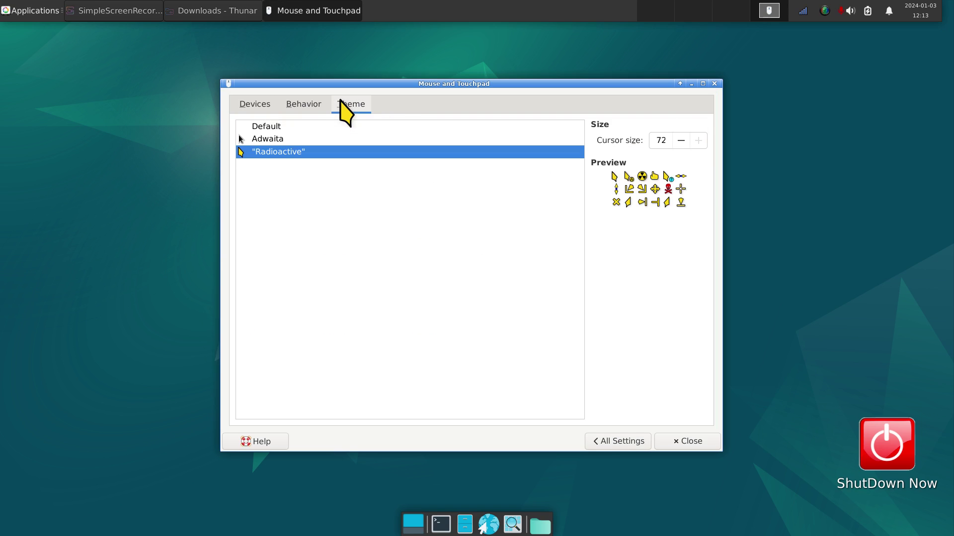
{"action": "left_click", "coordinate": [279, 127]}
{"action": "left_click", "coordinate": [272, 141]}
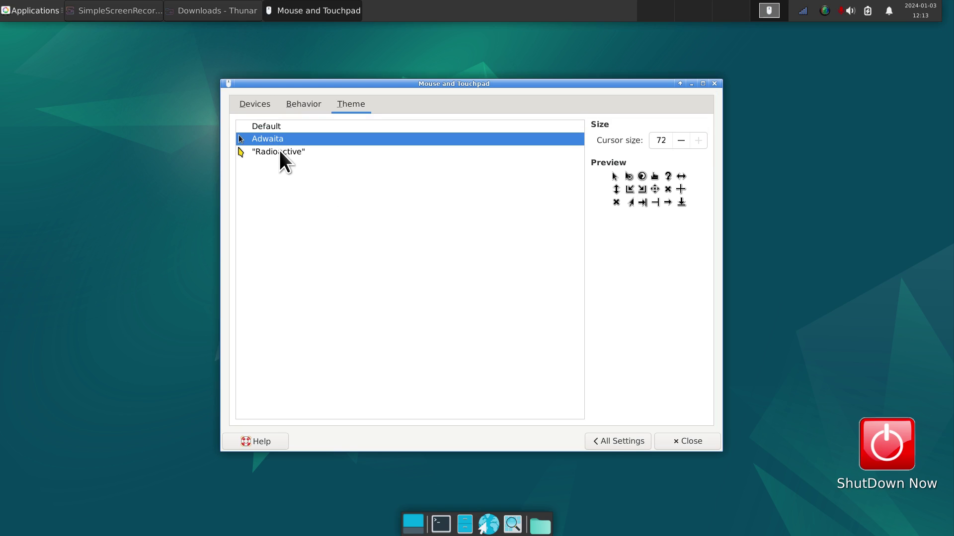
{"action": "left_click", "coordinate": [279, 151]}
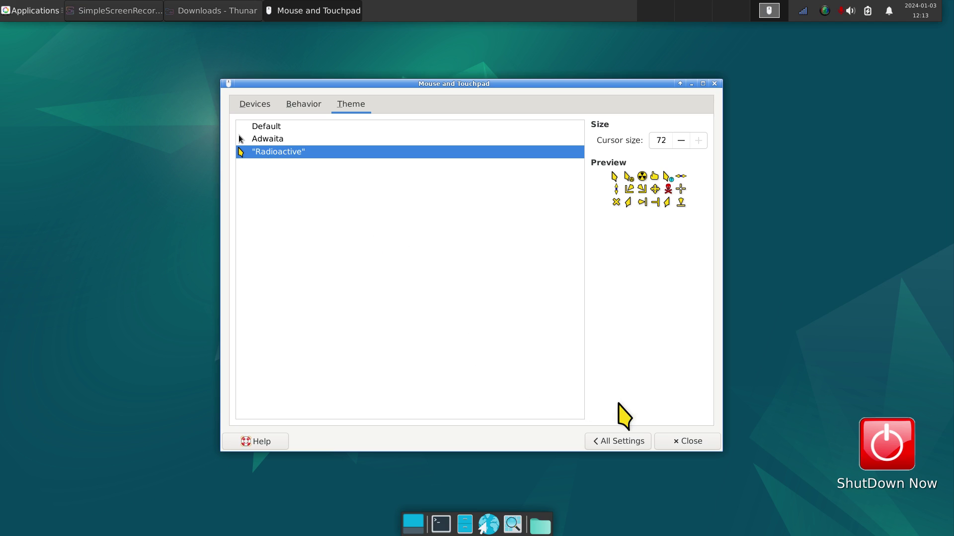
Check which styles and icon themes remain in the Appearance settings and close them
{"action": "left_click", "coordinate": [623, 442]}
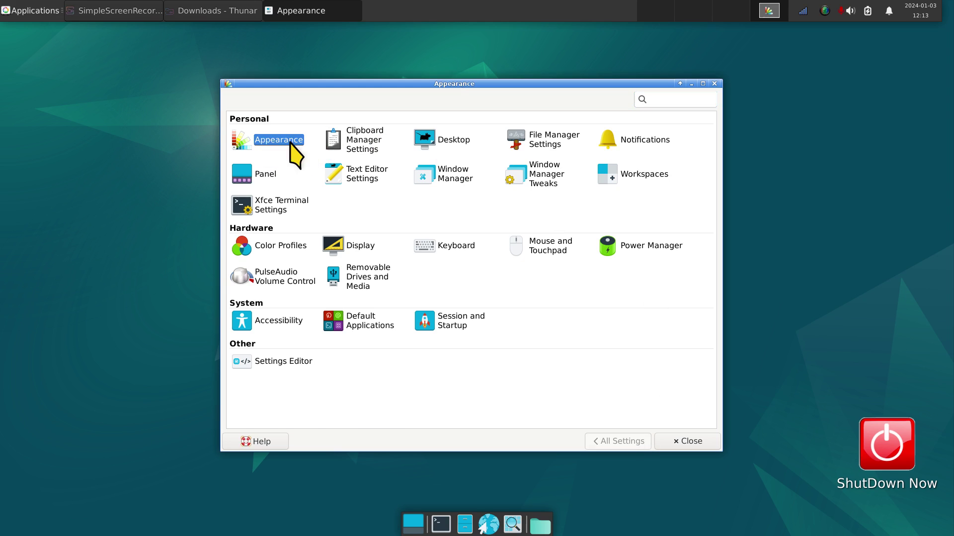
{"action": "left_click", "coordinate": [273, 142]}
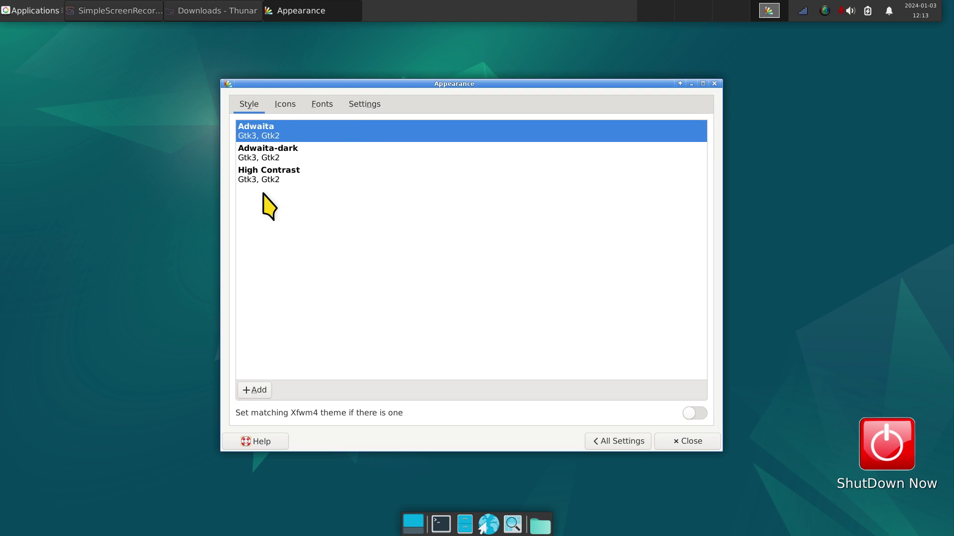
{"action": "left_click_drag", "start_coordinate": [306, 84], "coordinate": [282, 85]}
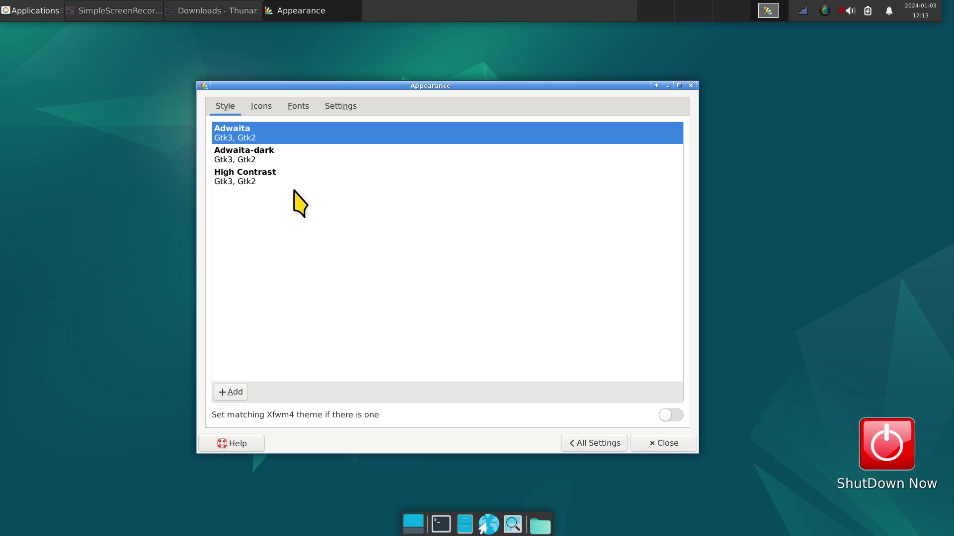
{"action": "left_click", "coordinate": [259, 111]}
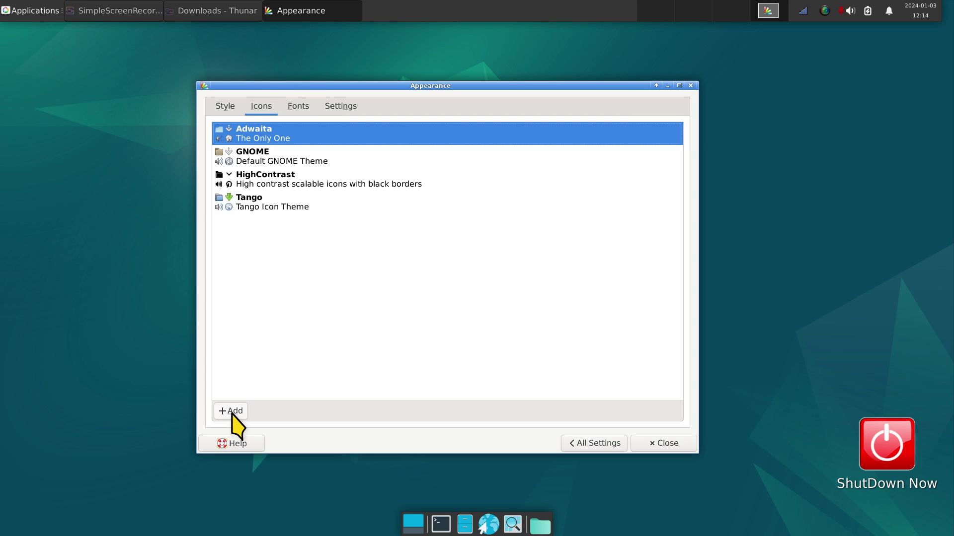
{"action": "left_click", "coordinate": [221, 109]}
{"action": "left_click", "coordinate": [254, 107]}
{"action": "left_click", "coordinate": [226, 107]}
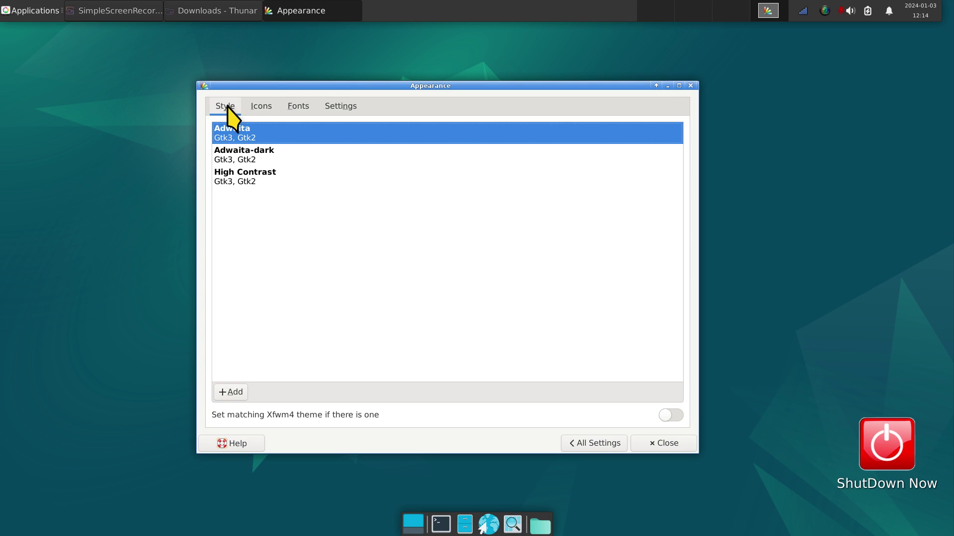
{"action": "left_click", "coordinate": [261, 106]}
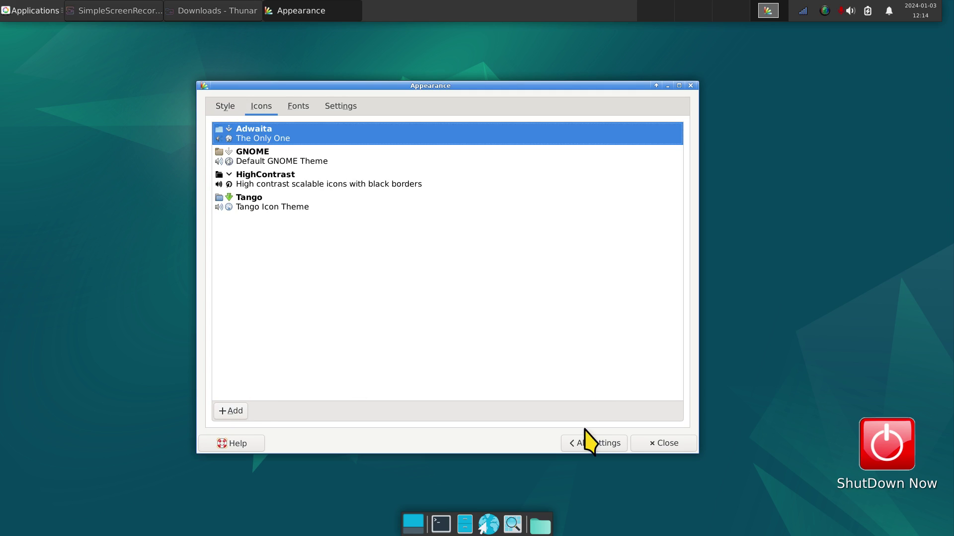
{"action": "left_click", "coordinate": [665, 444]}
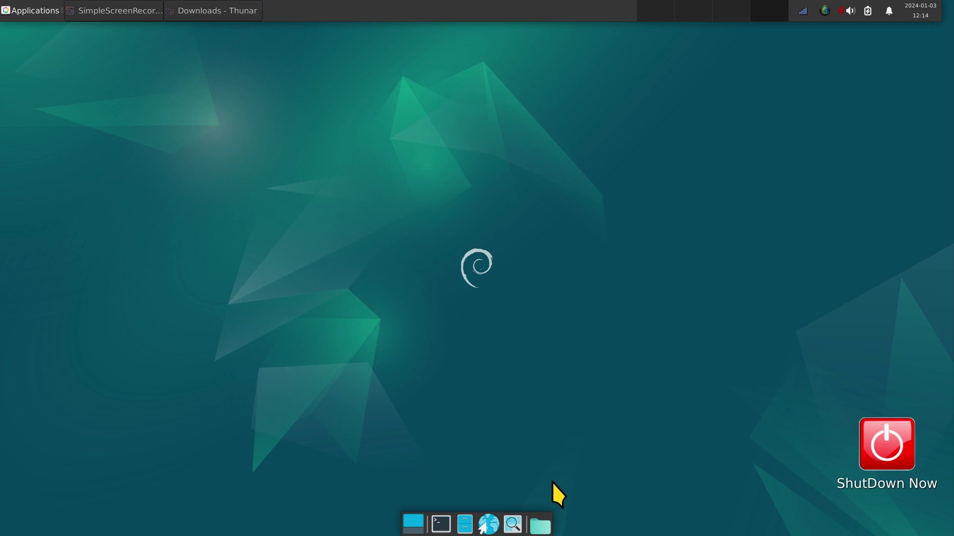
Restore all deleted theme and icon folders from the trash and close the Trash and Downloads windows
{"action": "left_click", "coordinate": [463, 528]}
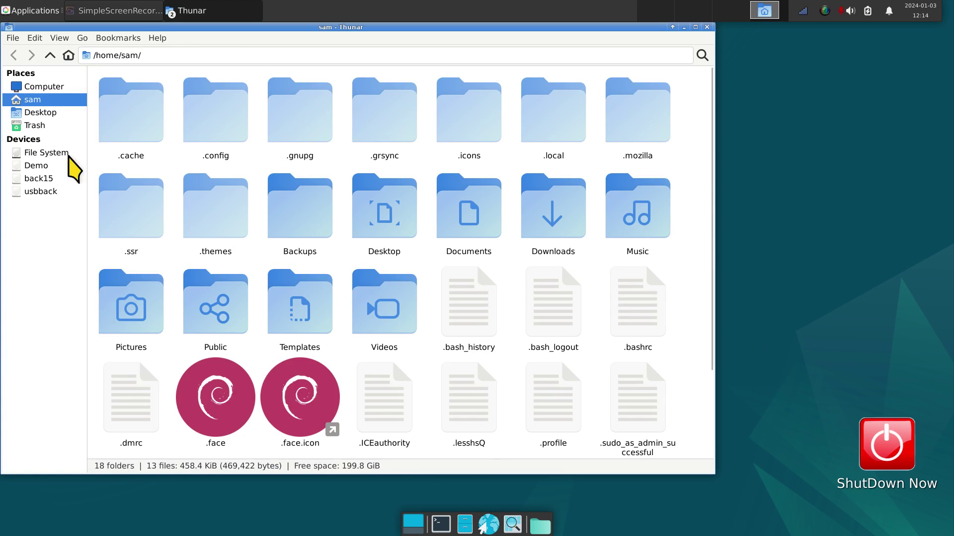
{"action": "left_click", "coordinate": [33, 127]}
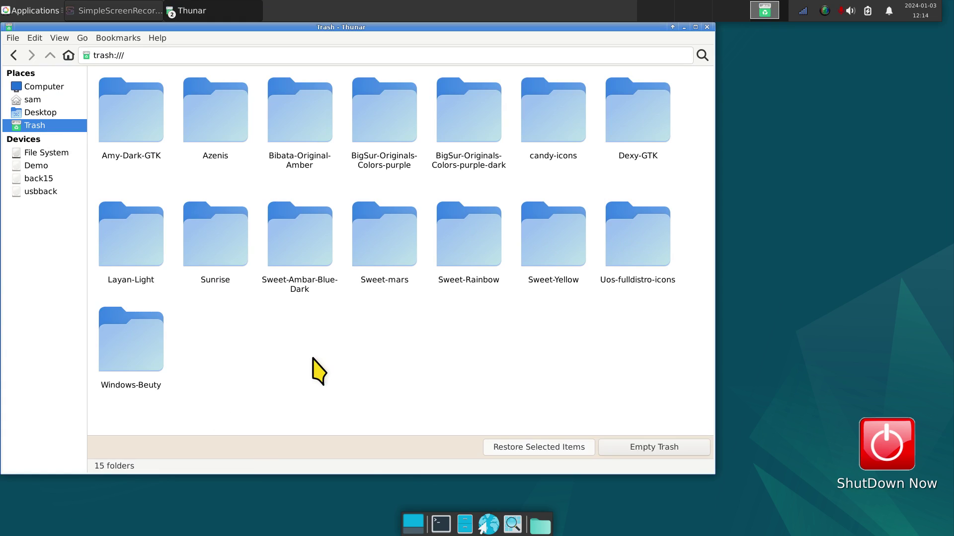
{"action": "key", "text": "ctrl+a"}
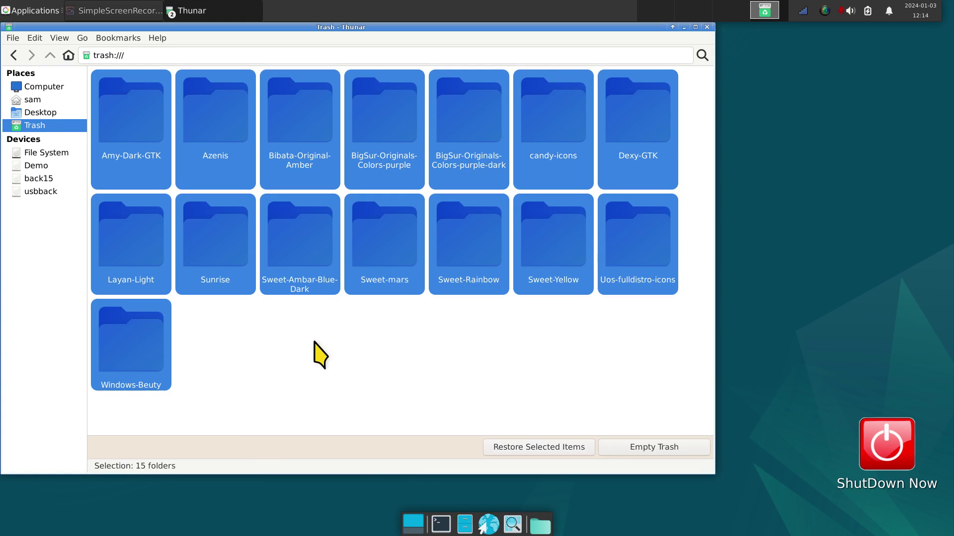
{"action": "right_click", "coordinate": [300, 243]}
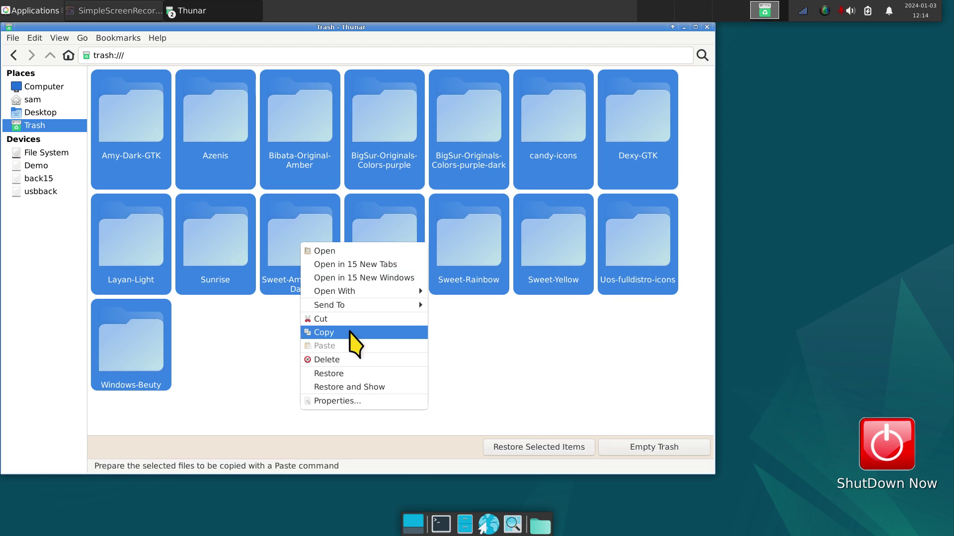
{"action": "left_click", "coordinate": [375, 375]}
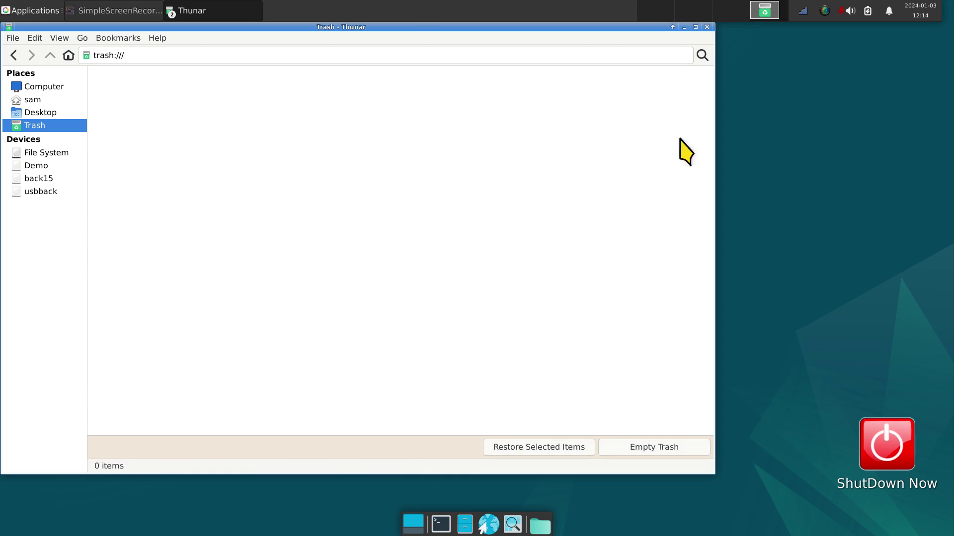
{"action": "left_click", "coordinate": [707, 27]}
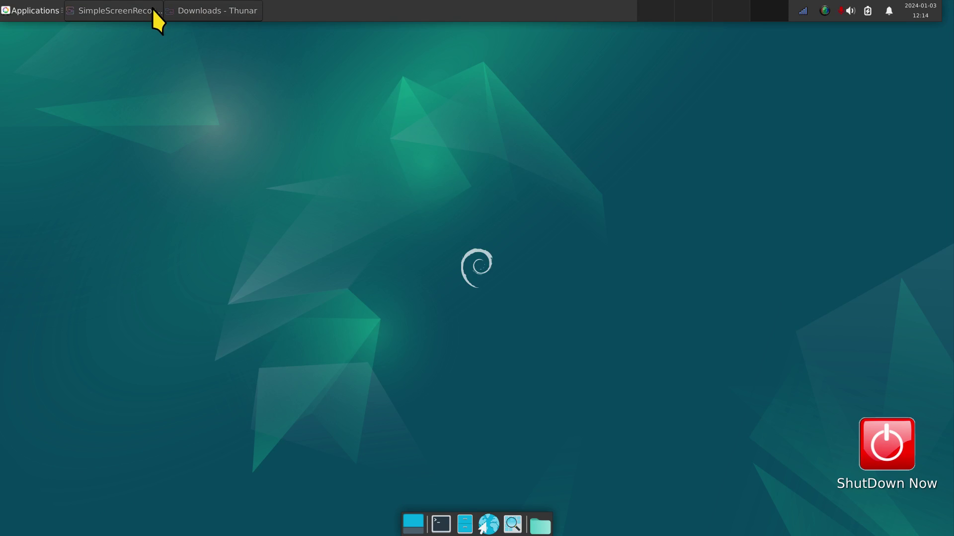
{"action": "left_click", "coordinate": [224, 11]}
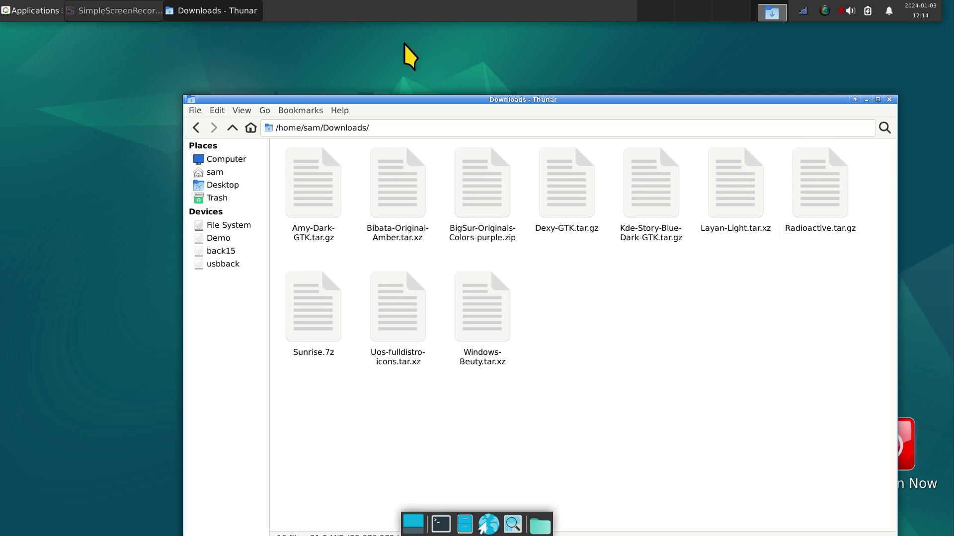
{"action": "left_click", "coordinate": [890, 100]}
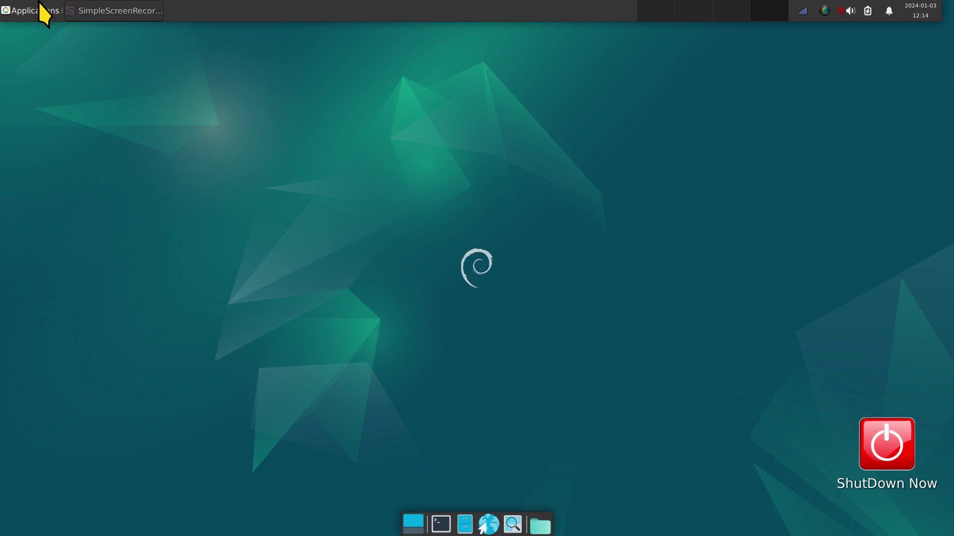
Set the Appearance style to Amy-Dark-GTK after trying Sunrise, Sweet-Ambar-Blue-Dark and Sweet-mars
{"action": "left_click", "coordinate": [14, 14]}
{"action": "mouse_move", "coordinate": [40, 98]}
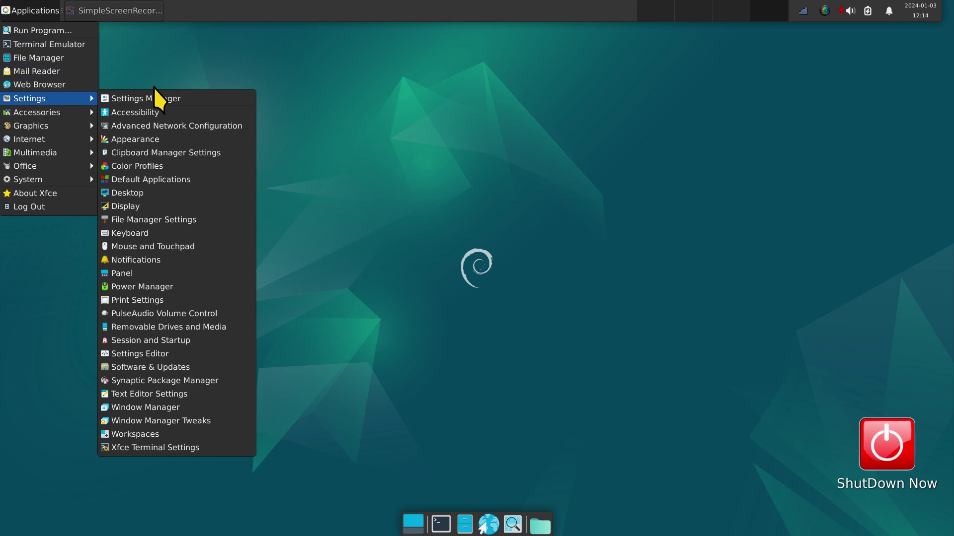
{"action": "left_click", "coordinate": [164, 97]}
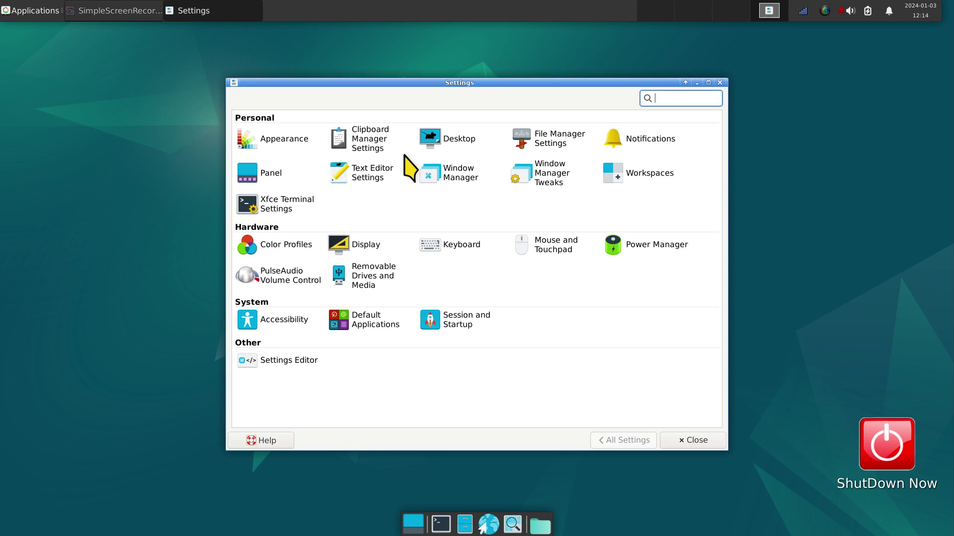
{"action": "left_click", "coordinate": [278, 142]}
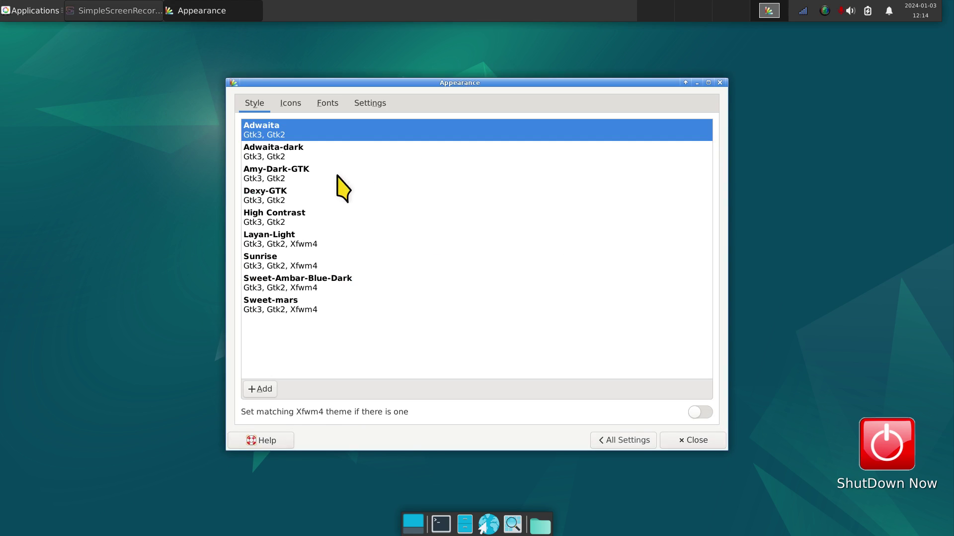
{"action": "left_click", "coordinate": [277, 174]}
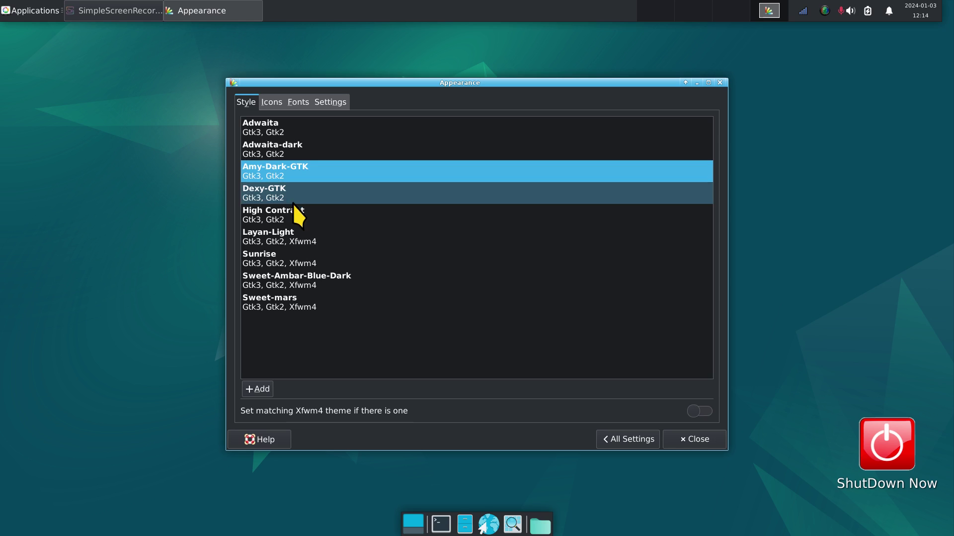
{"action": "left_click", "coordinate": [315, 261]}
{"action": "left_click", "coordinate": [300, 284]}
{"action": "left_click", "coordinate": [288, 298]}
{"action": "left_click", "coordinate": [309, 168]}
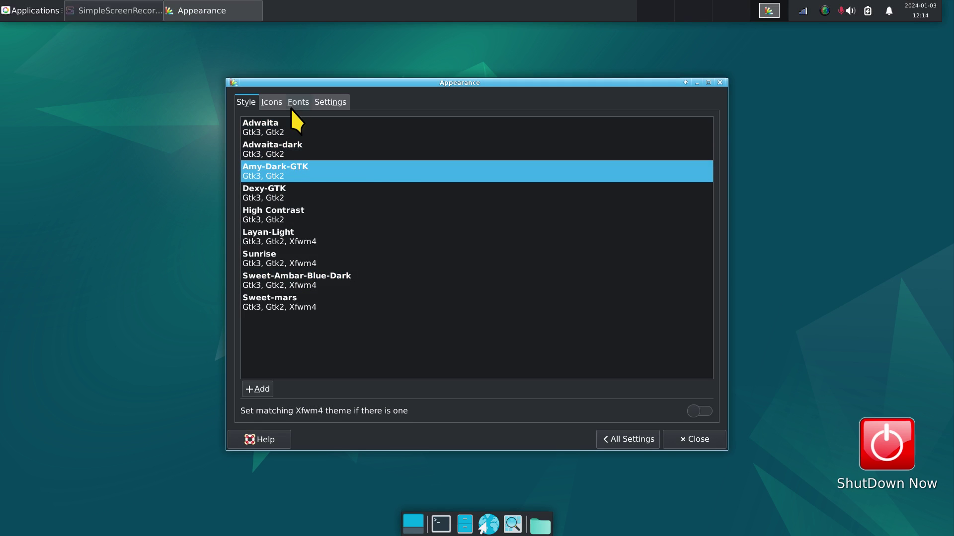
Set the icon theme to Uos and close the Appearance settings
{"action": "left_click", "coordinate": [272, 102]}
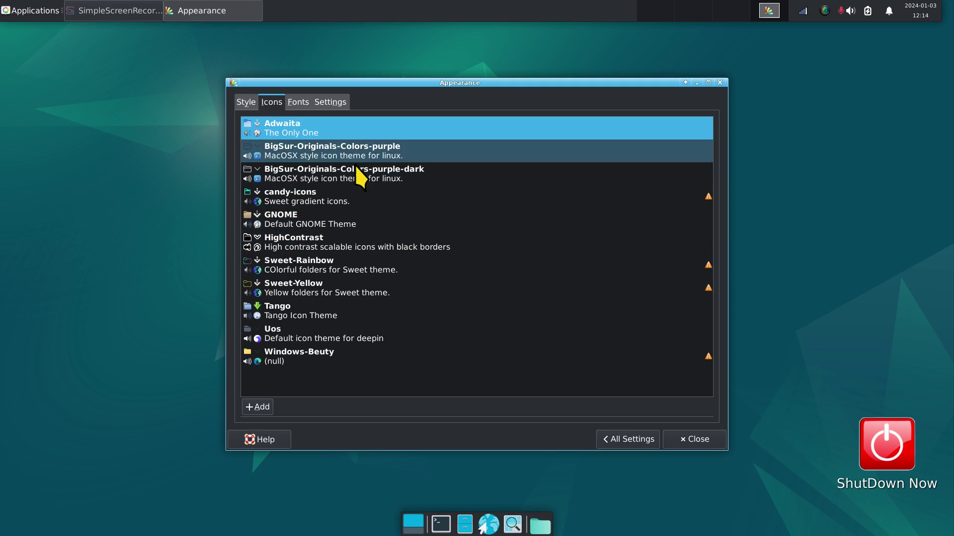
{"action": "left_click", "coordinate": [356, 331]}
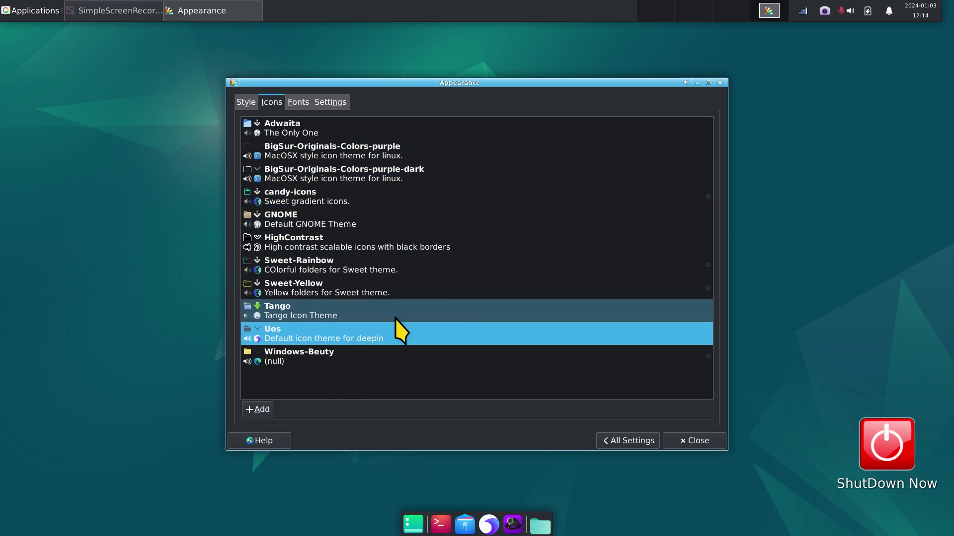
{"action": "left_click", "coordinate": [693, 440]}
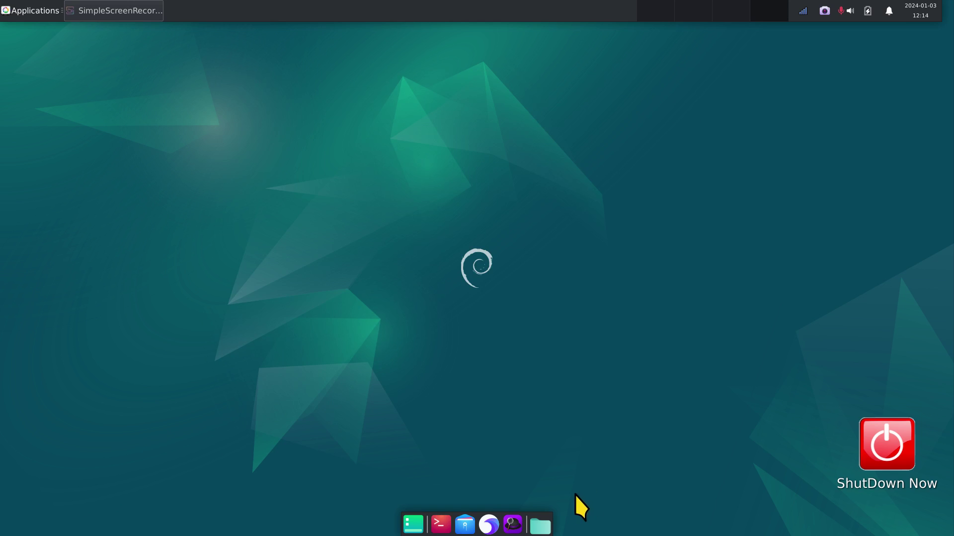
Open the .icons folder in the home directory and look over its icon and cursor theme folders
{"action": "left_click", "coordinate": [13, 9]}
{"action": "left_click", "coordinate": [320, 149]}
{"action": "left_click", "coordinate": [467, 525]}
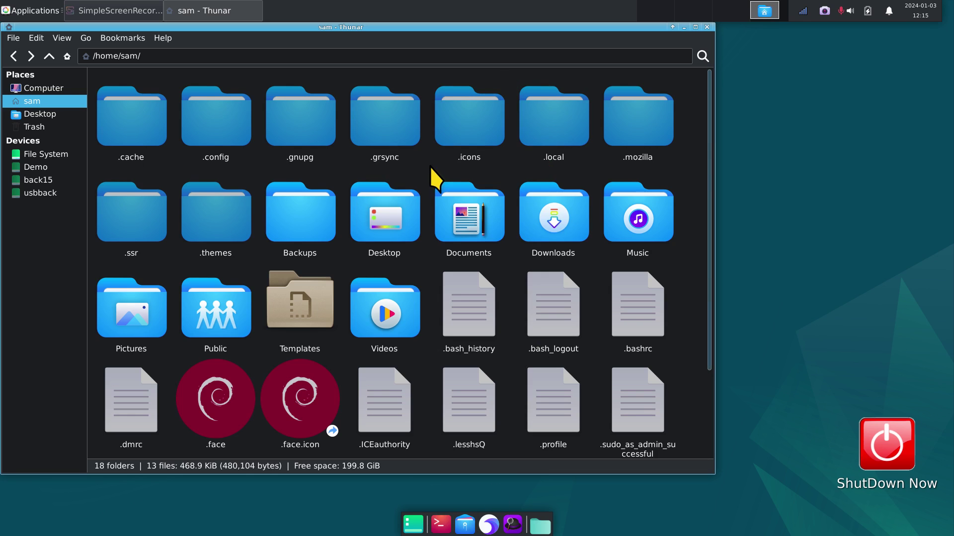
{"action": "double_click", "coordinate": [460, 130]}
{"action": "left_click", "coordinate": [559, 113]}
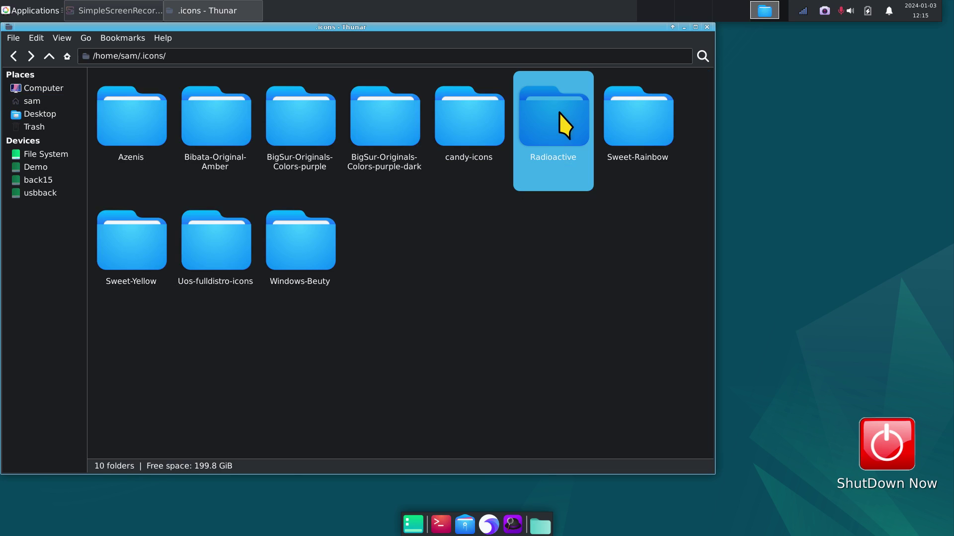
{"action": "left_click", "coordinate": [475, 124]}
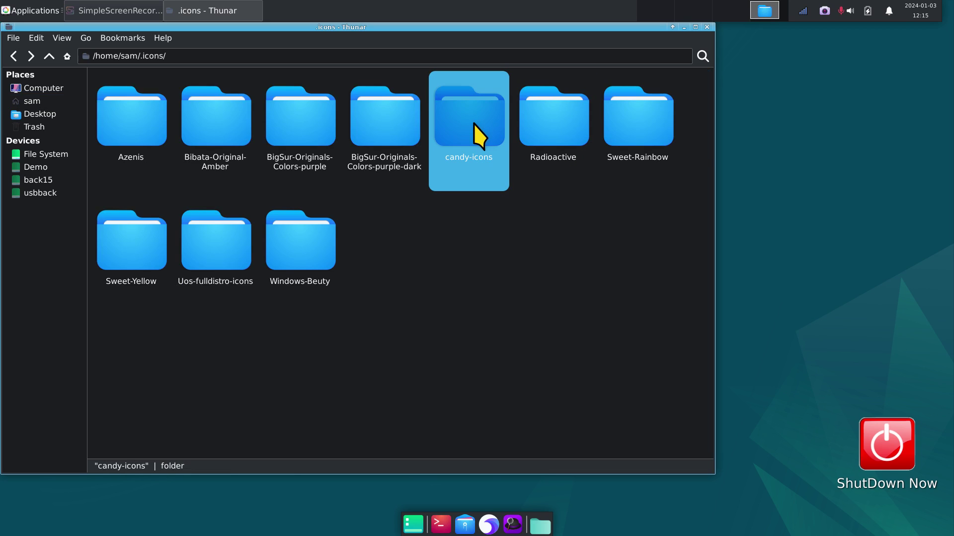
Delete the Sunrise theme folder from the .themes folder in the home directory and close the file manager window
{"action": "left_click", "coordinate": [53, 56]}
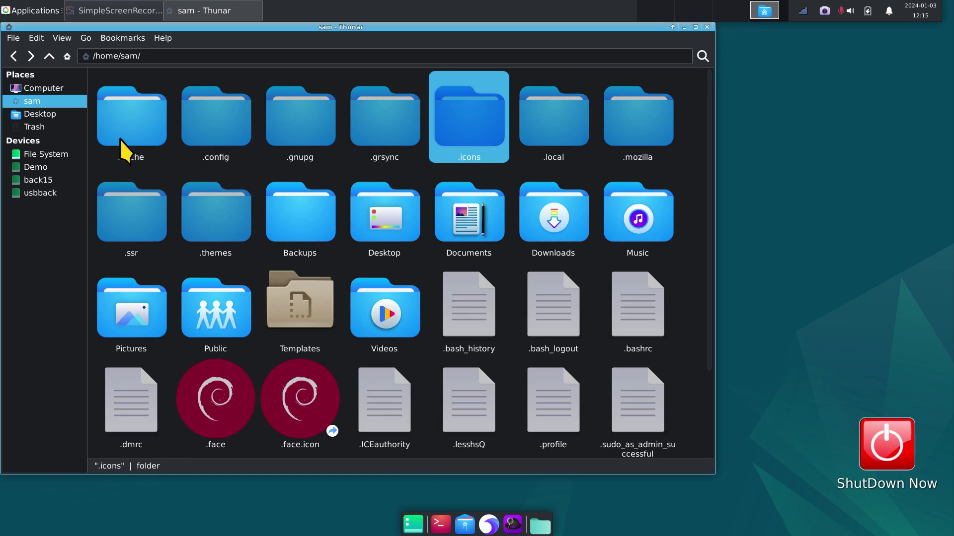
{"action": "double_click", "coordinate": [210, 208]}
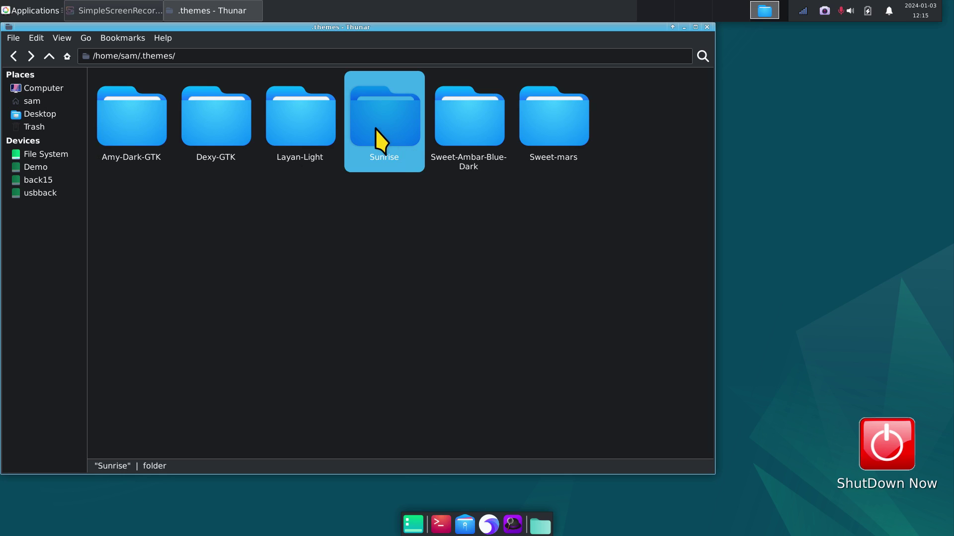
{"action": "key", "text": "Delete"}
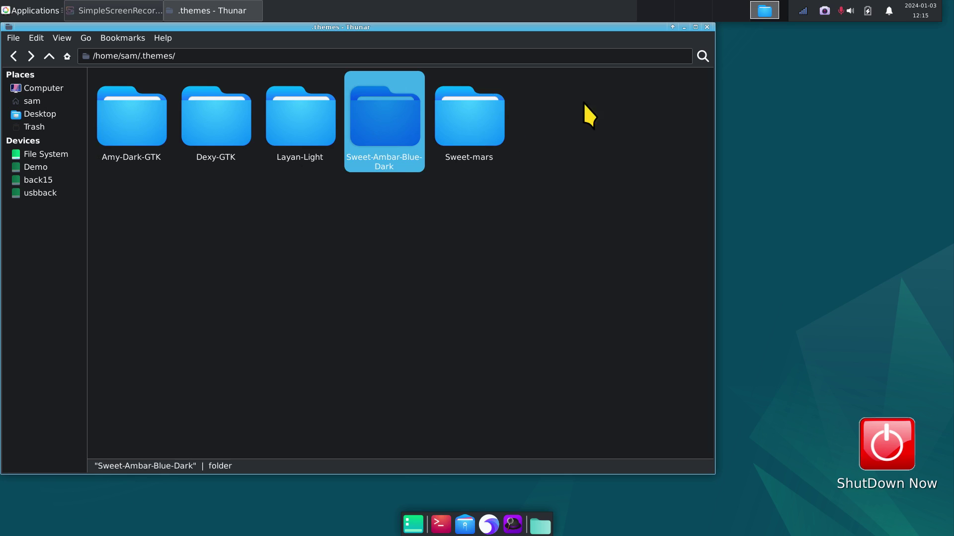
{"action": "left_click", "coordinate": [707, 27]}
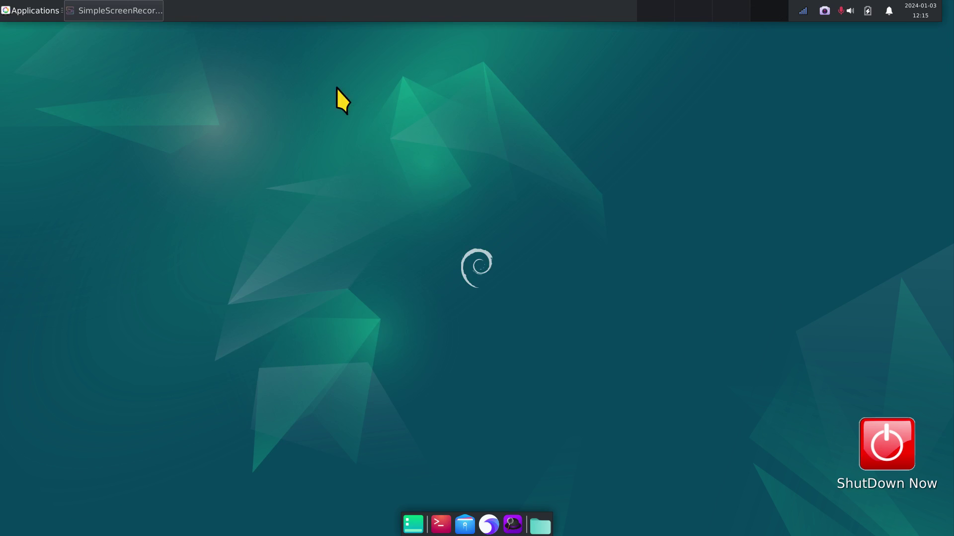
Look up the Sunrise.7z archive in the Downloads folder and close the file manager window
{"action": "left_click", "coordinate": [31, 13]}
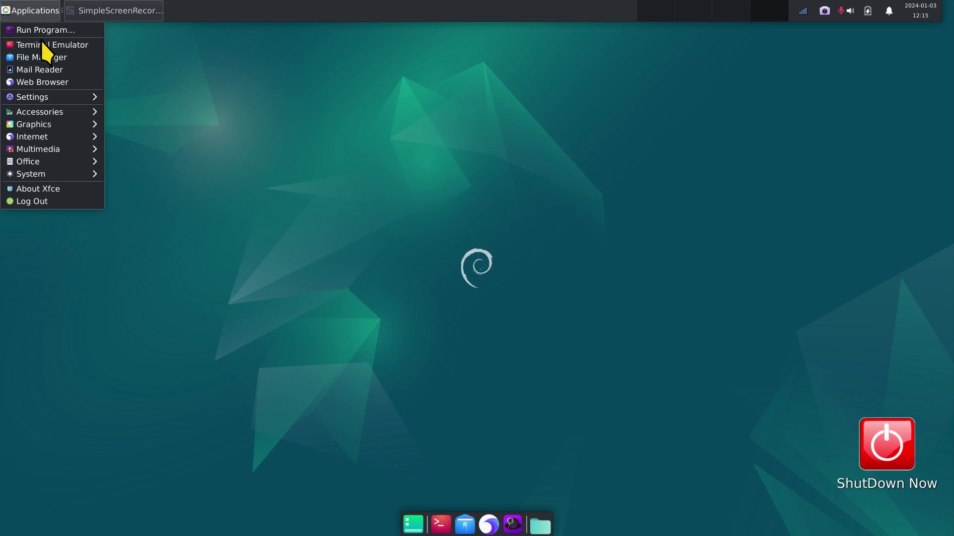
{"action": "left_click", "coordinate": [153, 115]}
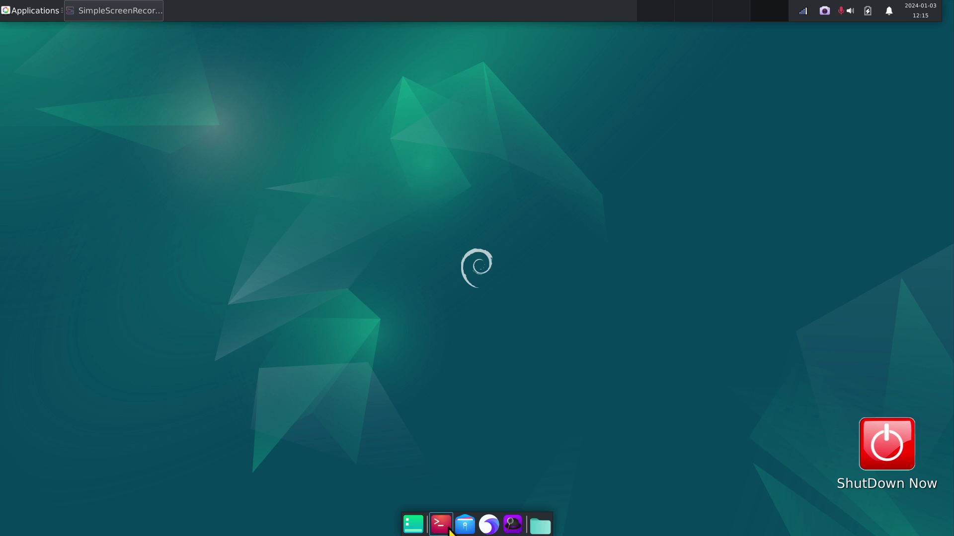
{"action": "left_click", "coordinate": [463, 524]}
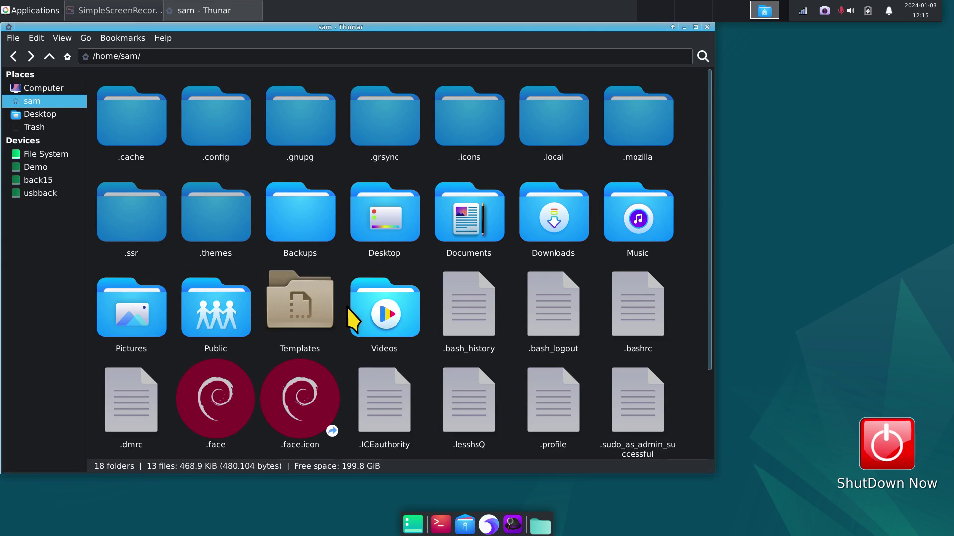
{"action": "left_click", "coordinate": [564, 212]}
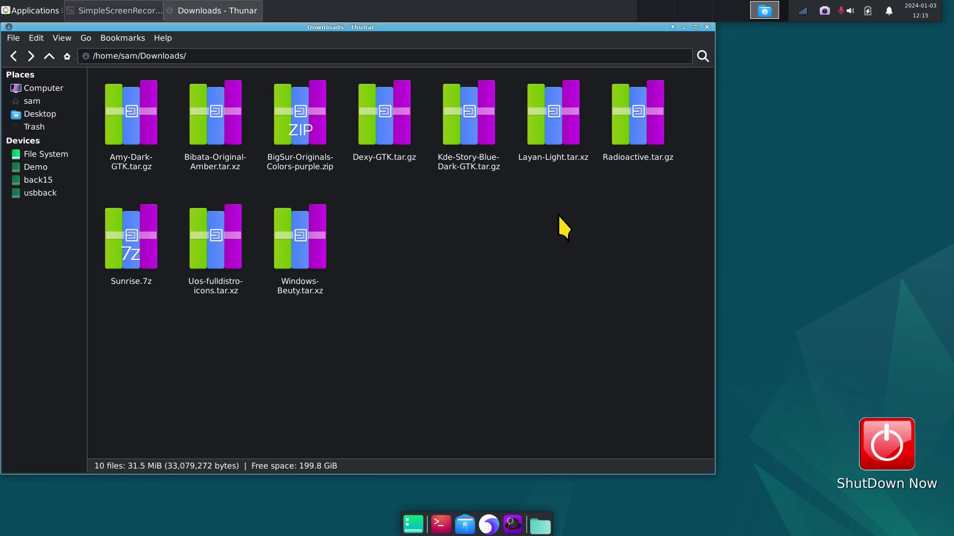
{"action": "left_click", "coordinate": [139, 270]}
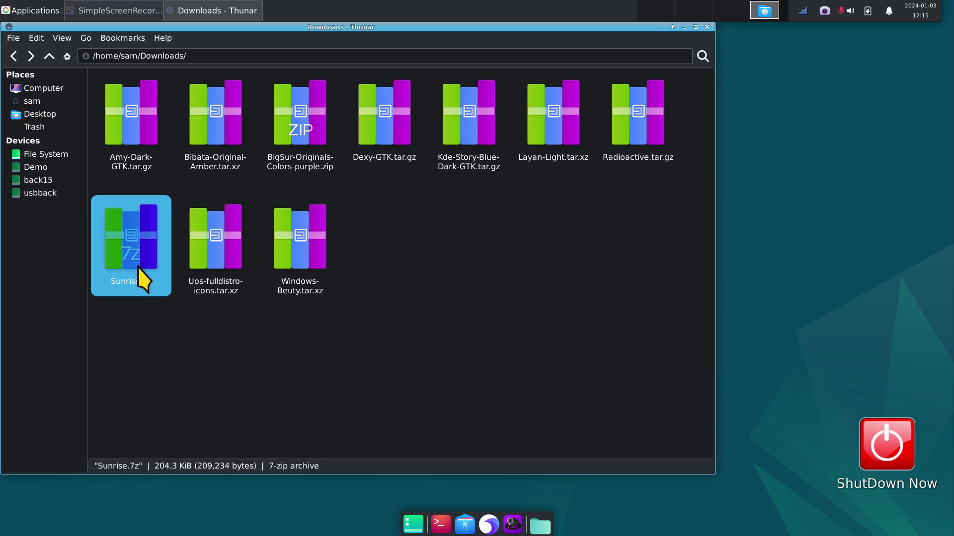
{"action": "left_click", "coordinate": [707, 27]}
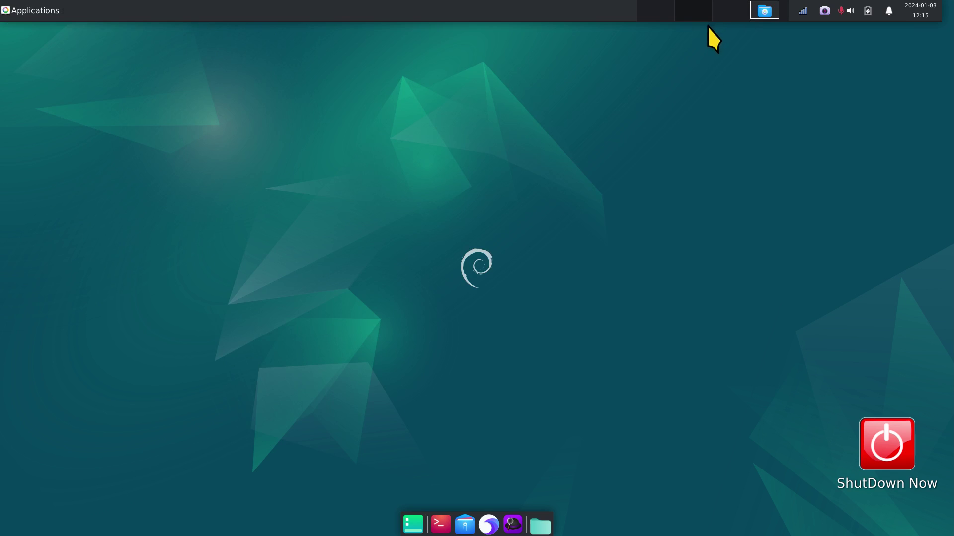
Try to install Sunrise.7z from Downloads as a style through the Appearance settings, searching for "sun", and close the settings
{"action": "left_click", "coordinate": [59, 16]}
{"action": "mouse_move", "coordinate": [50, 97]}
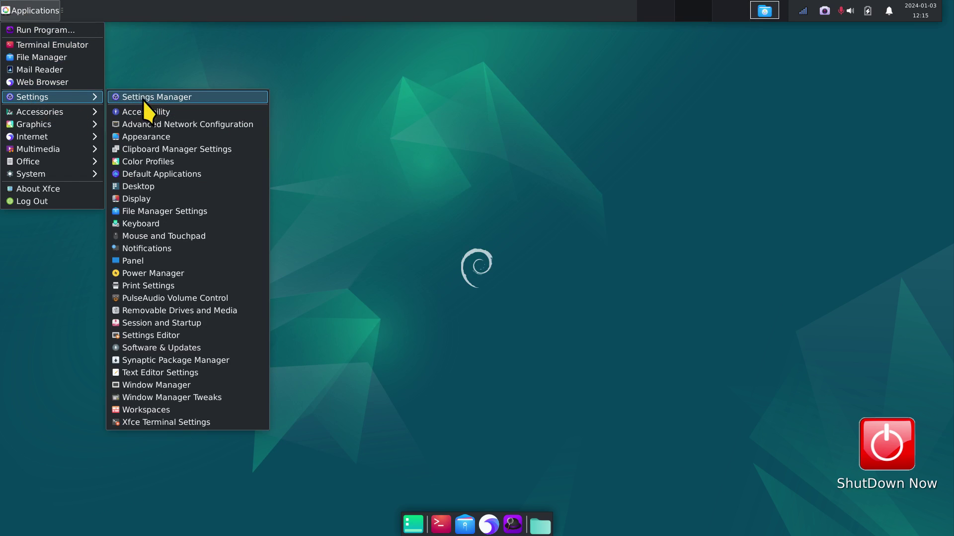
{"action": "left_click", "coordinate": [151, 97]}
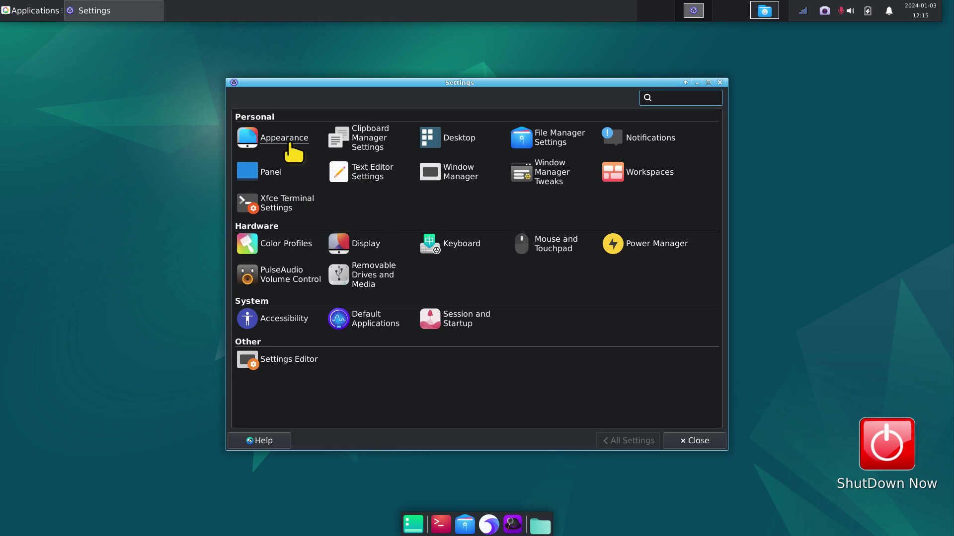
{"action": "left_click", "coordinate": [278, 140]}
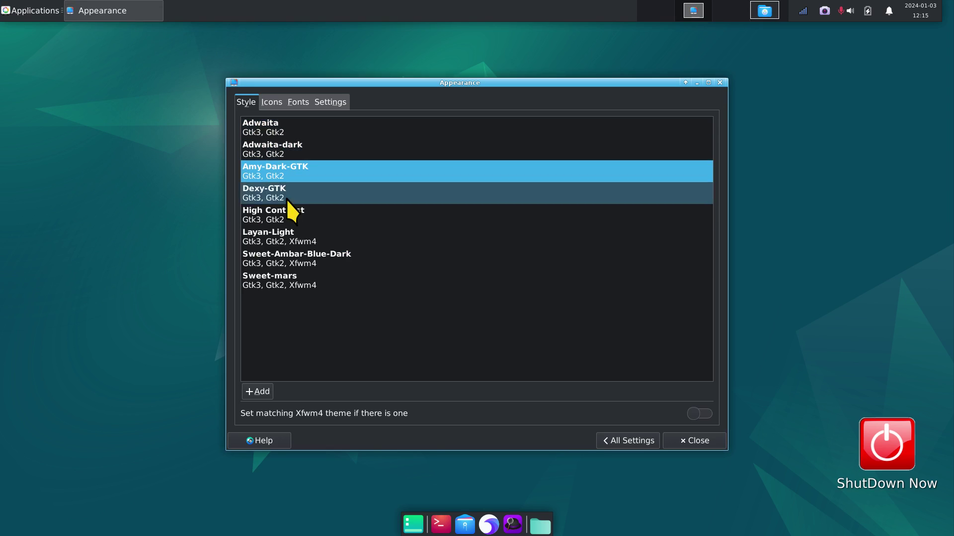
{"action": "left_click", "coordinate": [254, 394]}
{"action": "left_click", "coordinate": [270, 154]}
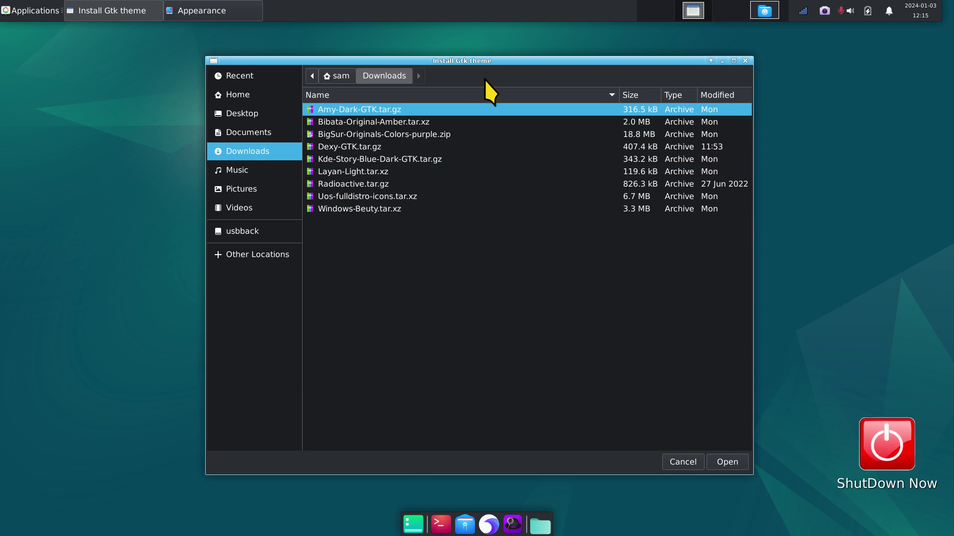
{"action": "key", "text": "ctrl+f"}
{"action": "type", "text": "sun"}
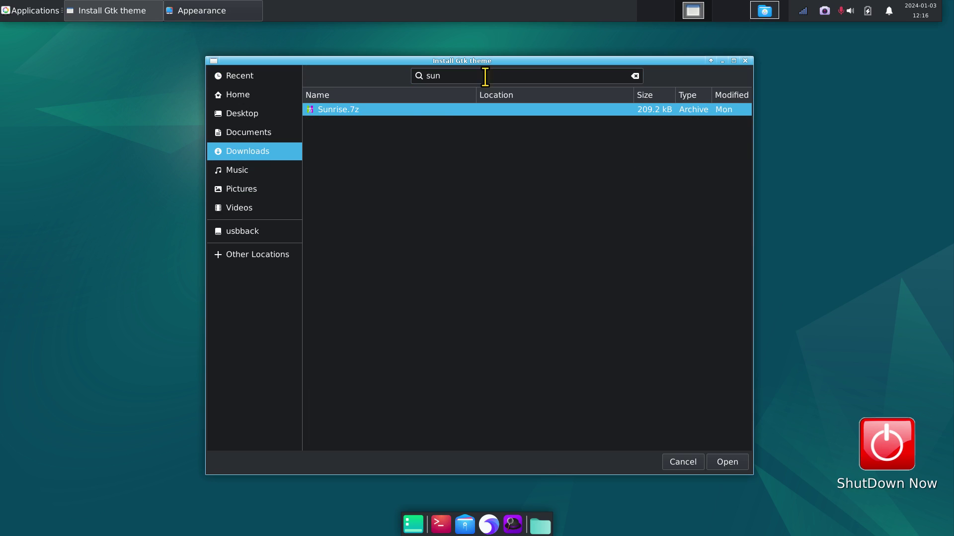
{"action": "left_click", "coordinate": [734, 463]}
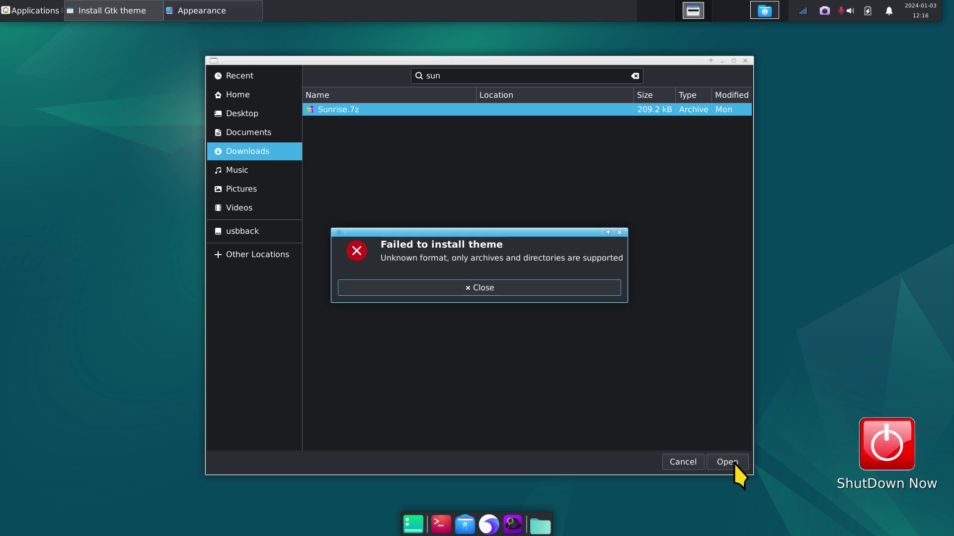
{"action": "left_click", "coordinate": [474, 287]}
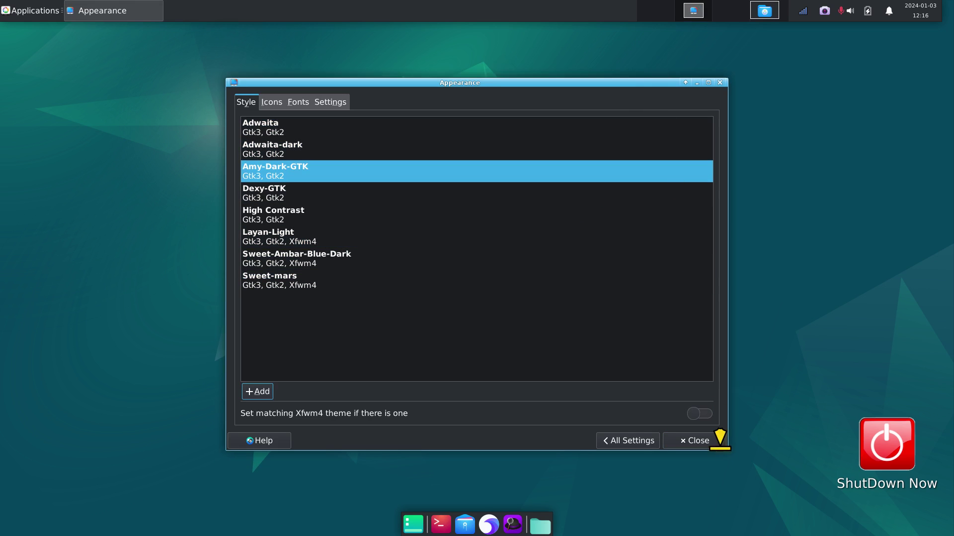
{"action": "left_click", "coordinate": [690, 441]}
Extract the Sunrise.7z archive in place inside the Downloads folder
{"action": "left_click", "coordinate": [464, 522]}
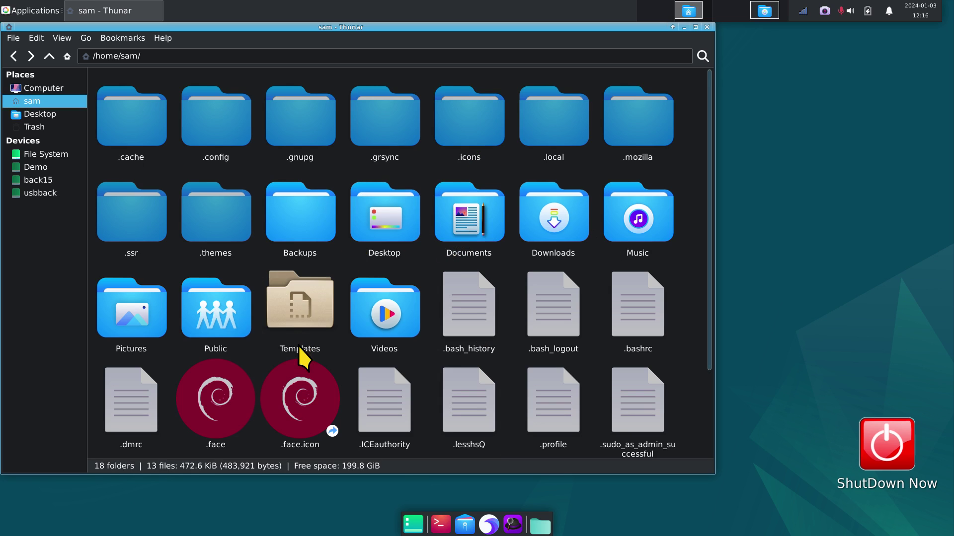
{"action": "double_click", "coordinate": [549, 218]}
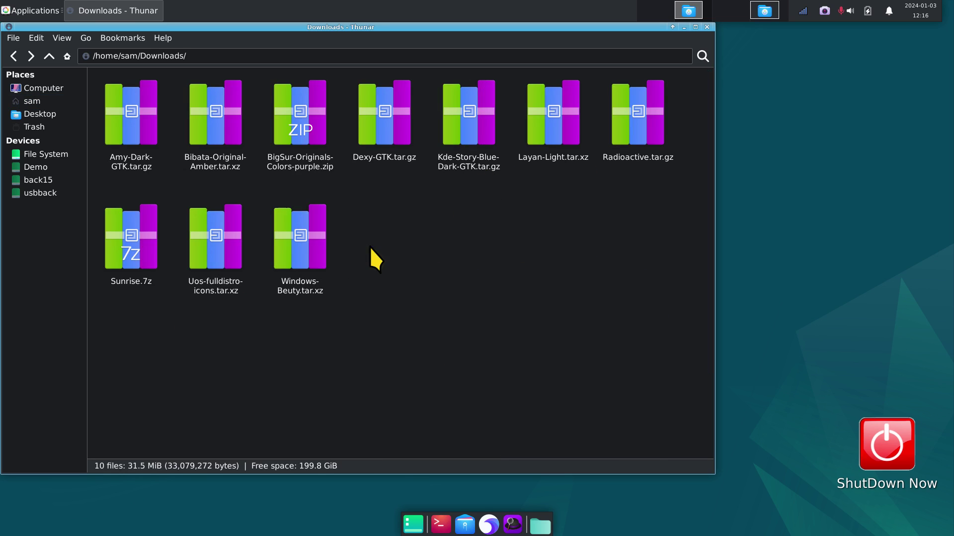
{"action": "right_click", "coordinate": [118, 230]}
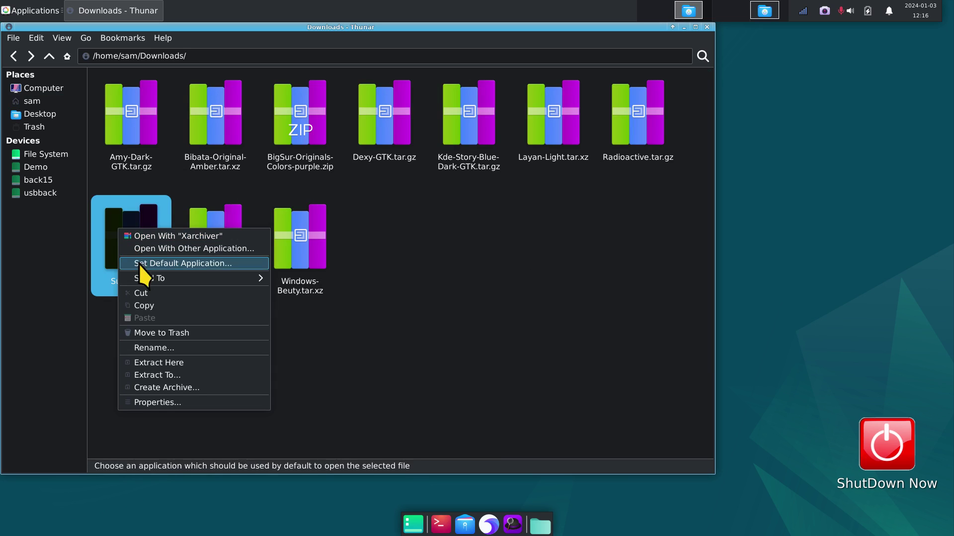
{"action": "left_click", "coordinate": [186, 363]}
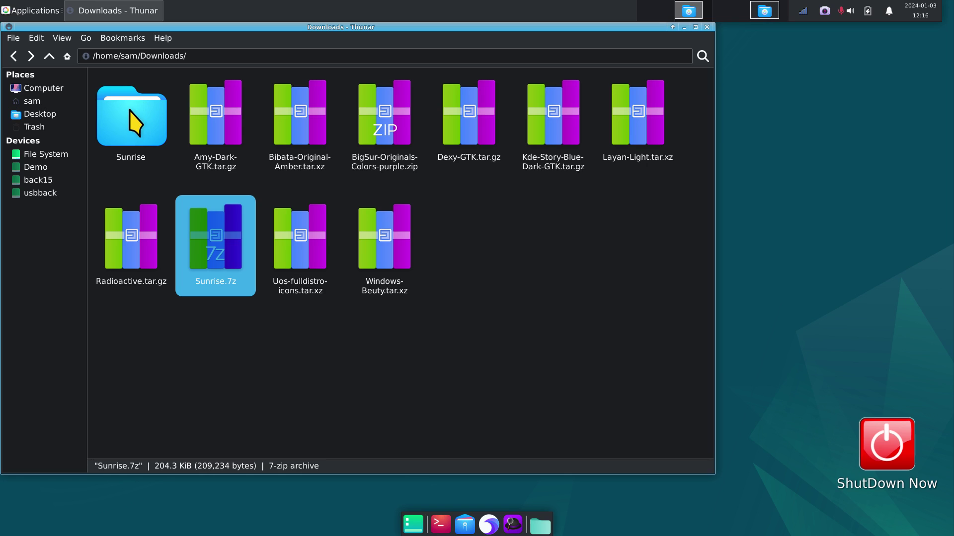
Paste the extracted Sunrise folder from Downloads into the .themes folder in the home directory and close the file manager window
{"action": "right_click", "coordinate": [129, 109]}
{"action": "left_click", "coordinate": [149, 184]}
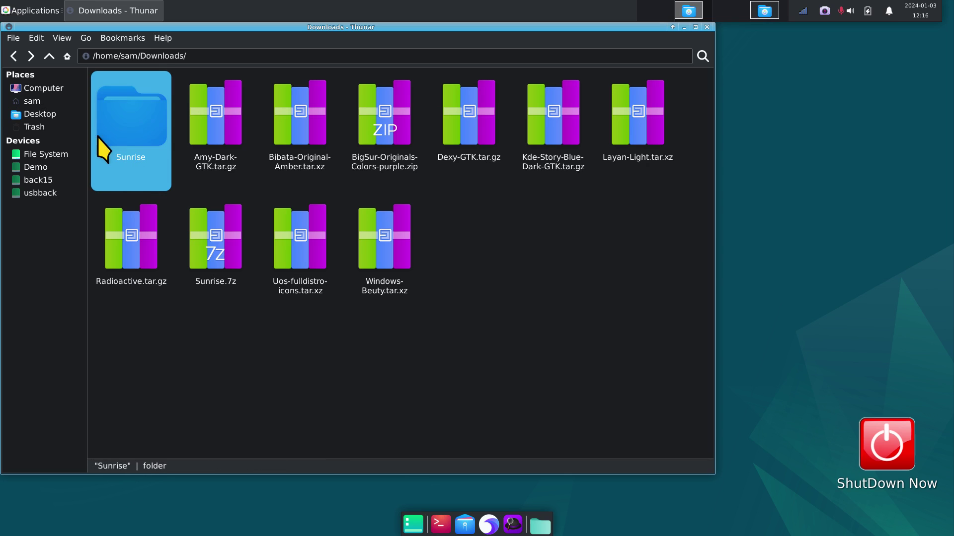
{"action": "left_click", "coordinate": [32, 101]}
{"action": "double_click", "coordinate": [210, 221]}
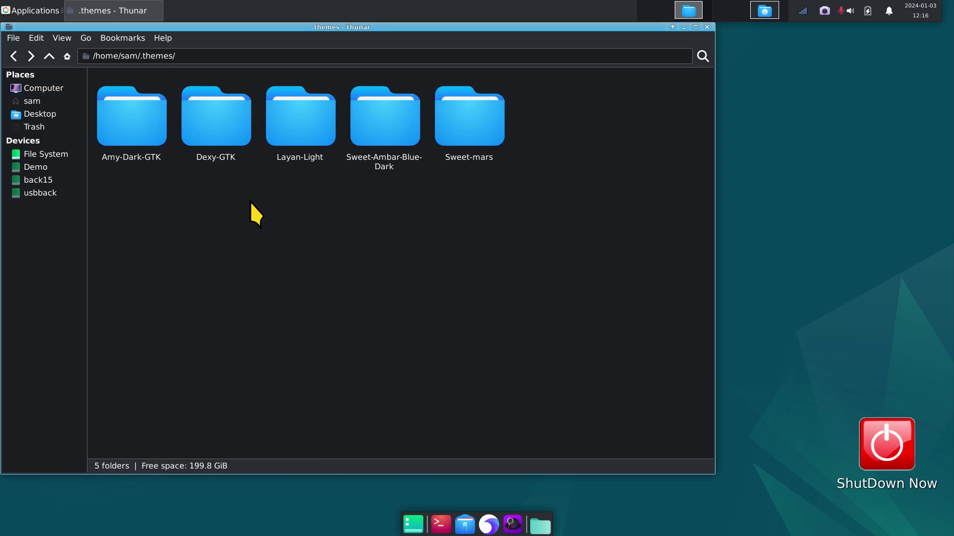
{"action": "right_click", "coordinate": [260, 207]}
{"action": "left_click", "coordinate": [284, 238]}
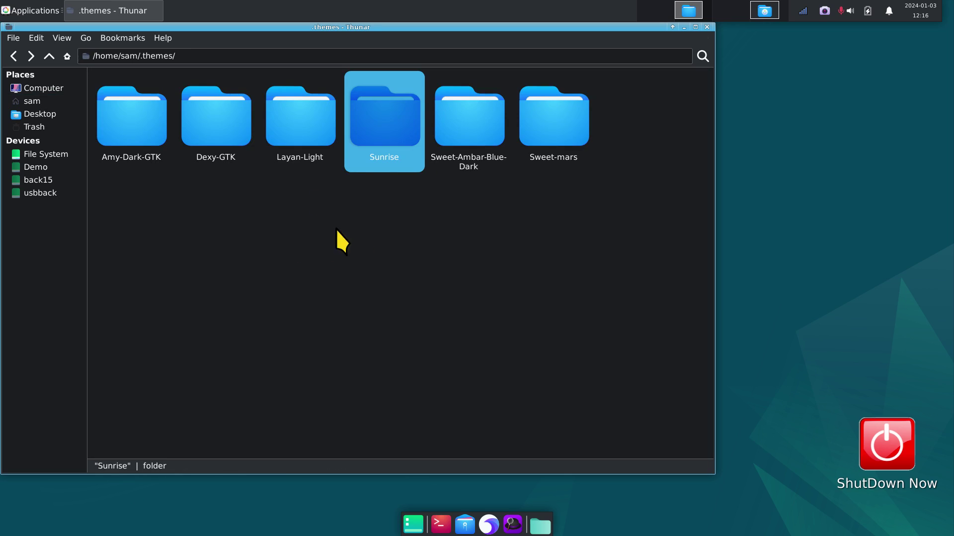
{"action": "left_click", "coordinate": [706, 26]}
Set the Appearance style to Sunrise, check the available icon themes and return to the style list
{"action": "left_click", "coordinate": [31, 10]}
{"action": "mouse_move", "coordinate": [66, 101]}
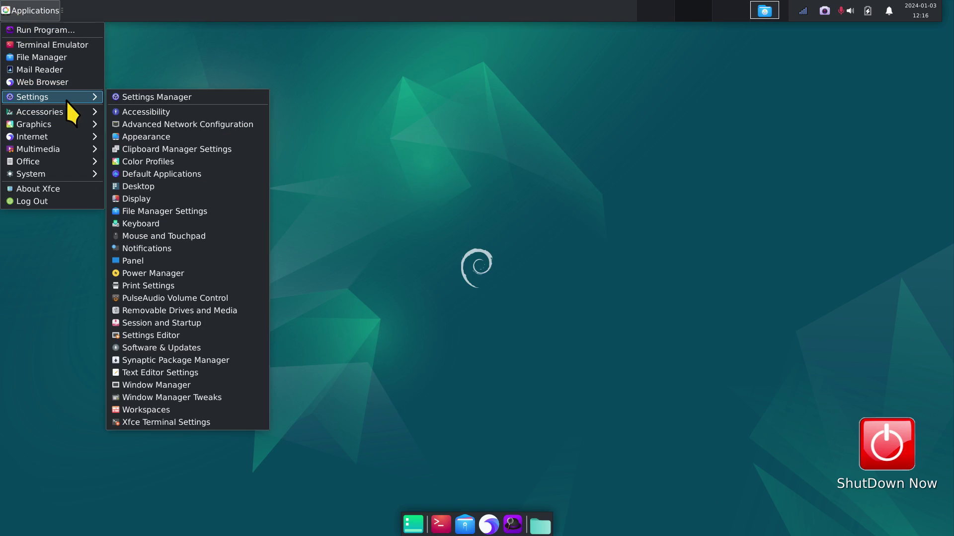
{"action": "left_click", "coordinate": [140, 96]}
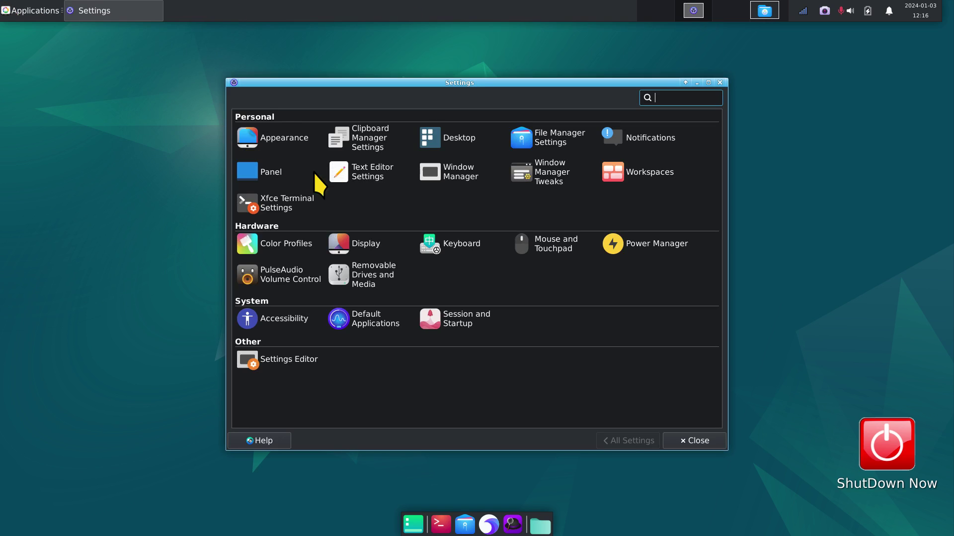
{"action": "left_click", "coordinate": [278, 135]}
{"action": "left_click", "coordinate": [264, 265]}
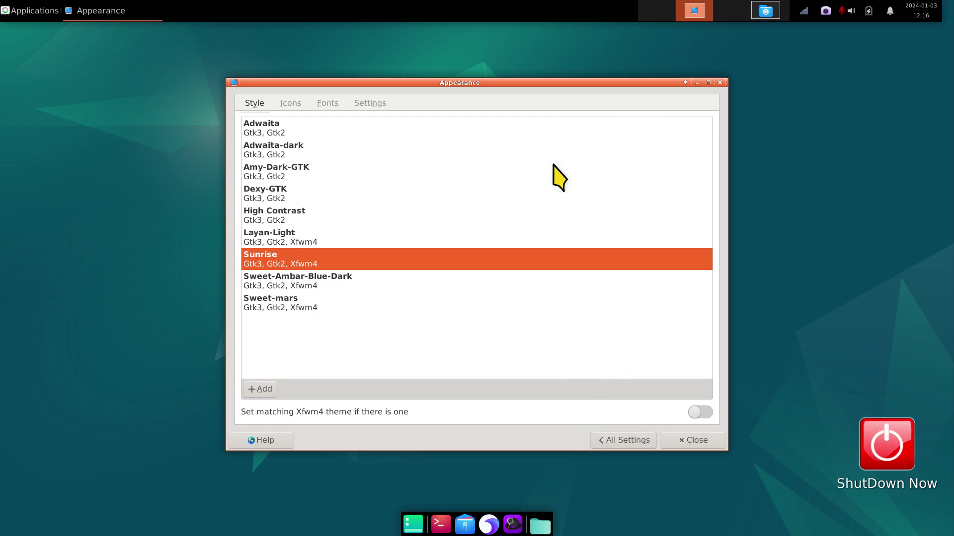
{"action": "left_click", "coordinate": [290, 103]}
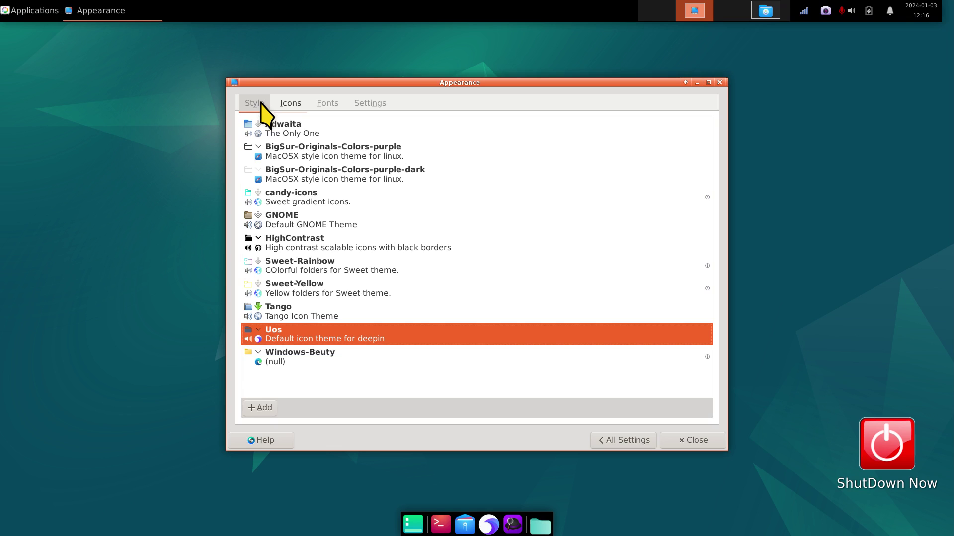
{"action": "left_click", "coordinate": [261, 102]}
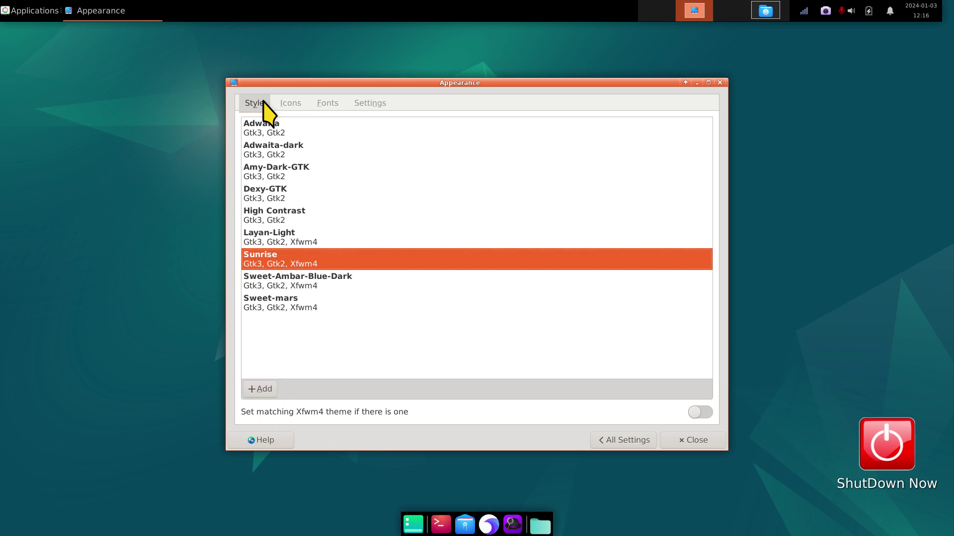
Apply the Amy-Dark-GTK style and the Sweet-Rainbow icon theme, then close the appearance settings
{"action": "left_click", "coordinate": [263, 169]}
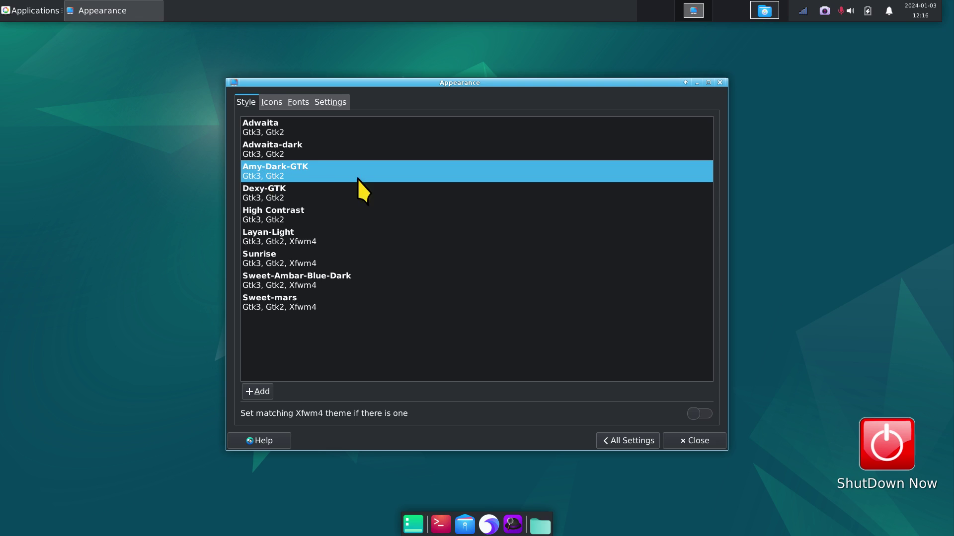
{"action": "left_click", "coordinate": [272, 101]}
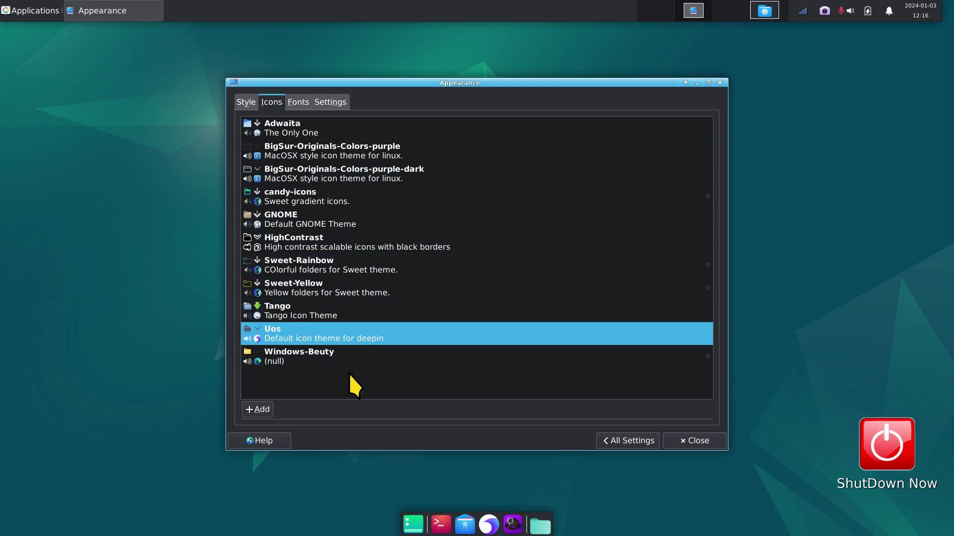
{"action": "left_click", "coordinate": [304, 271]}
{"action": "left_click", "coordinate": [698, 441]}
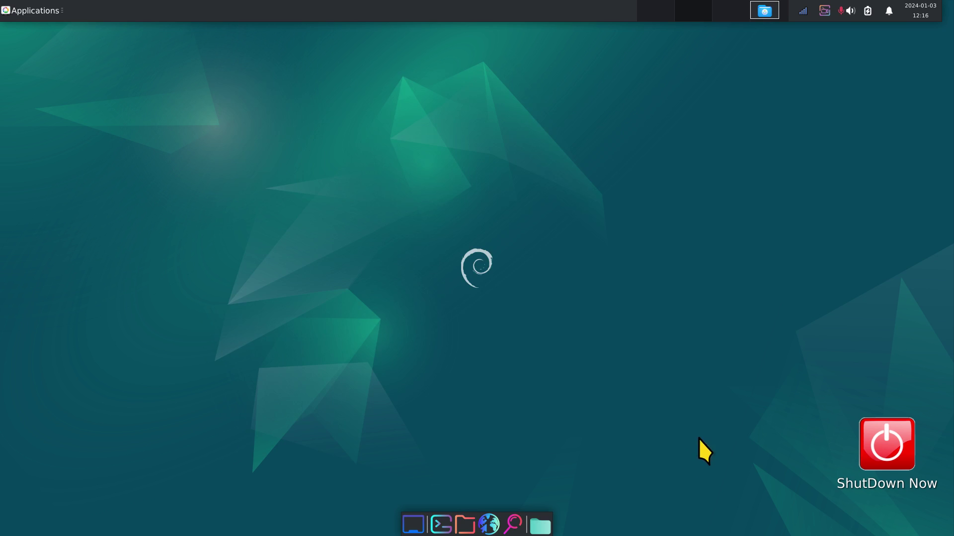
Open the home folder in the file manager, hide the hidden files and go into the Downloads folder
{"action": "left_click", "coordinate": [465, 524]}
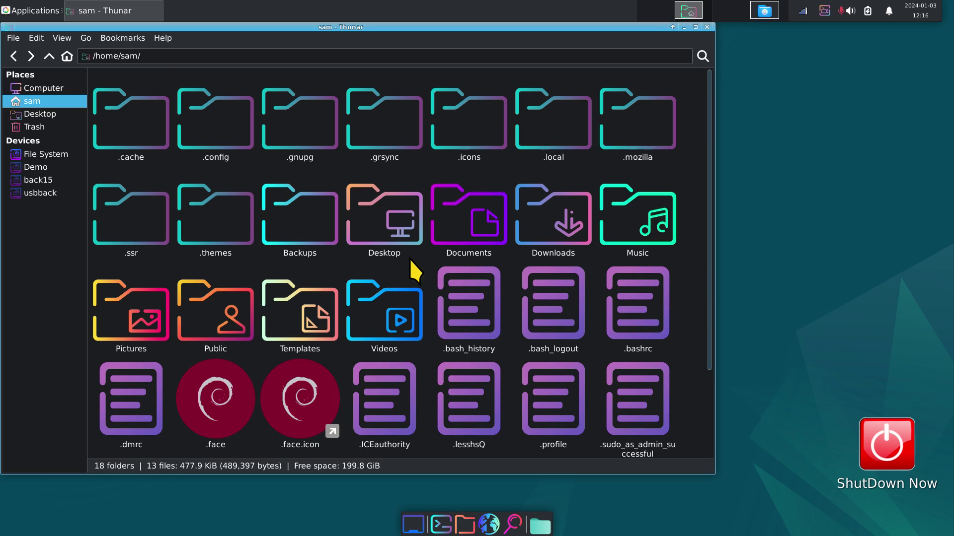
{"action": "key", "text": "ctrl+h"}
{"action": "left_click", "coordinate": [401, 130]}
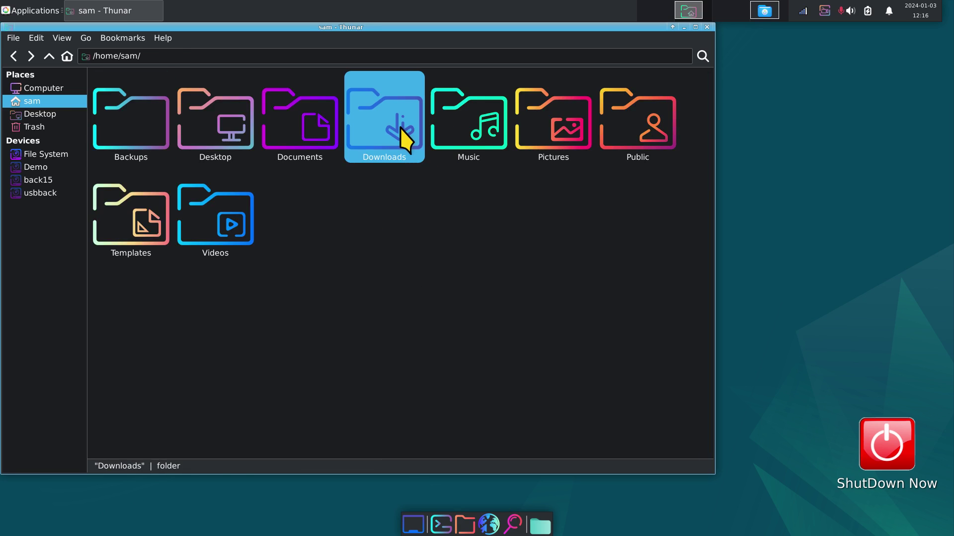
{"action": "double_click", "coordinate": [401, 132]}
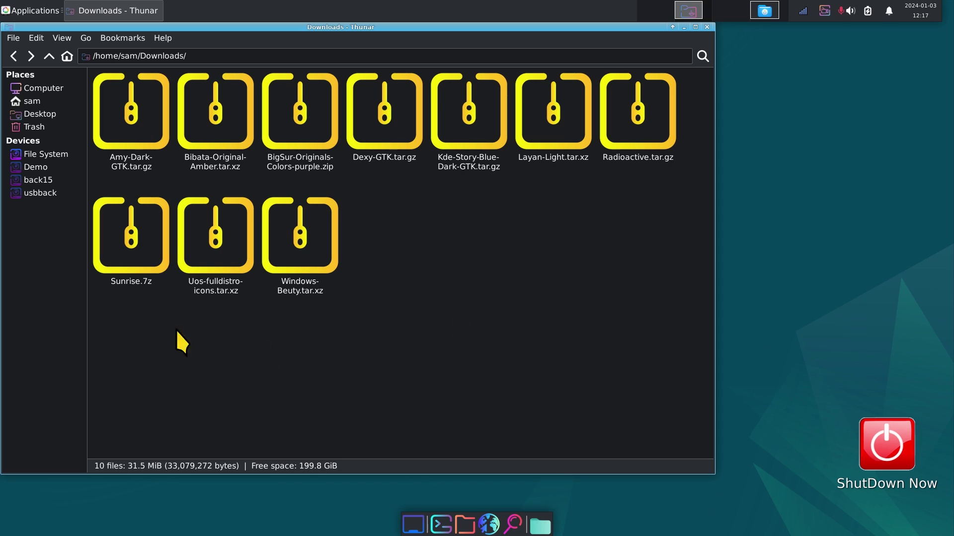
Look at the extraction options available for the Sunrise.7z and Radioactive.tar.gz archives
{"action": "left_click", "coordinate": [150, 246]}
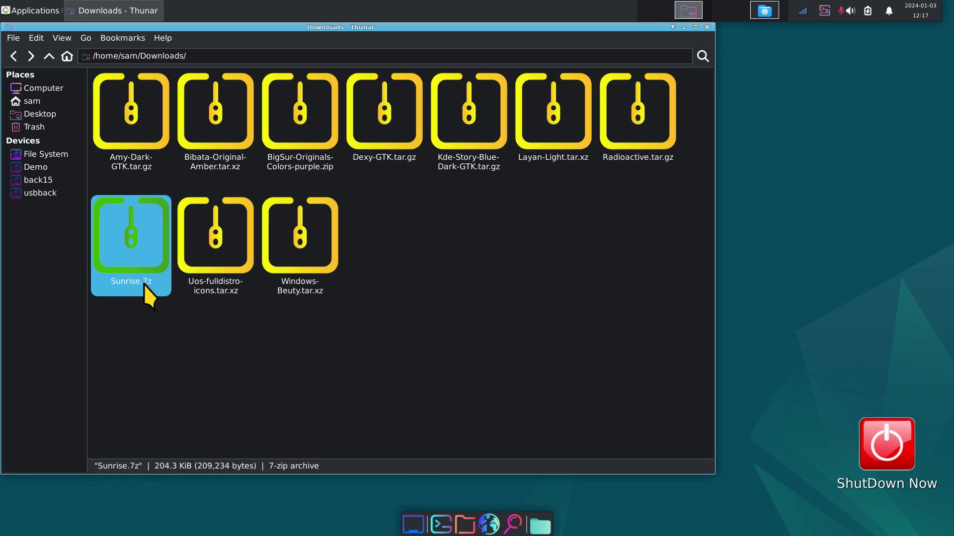
{"action": "right_click", "coordinate": [137, 237]}
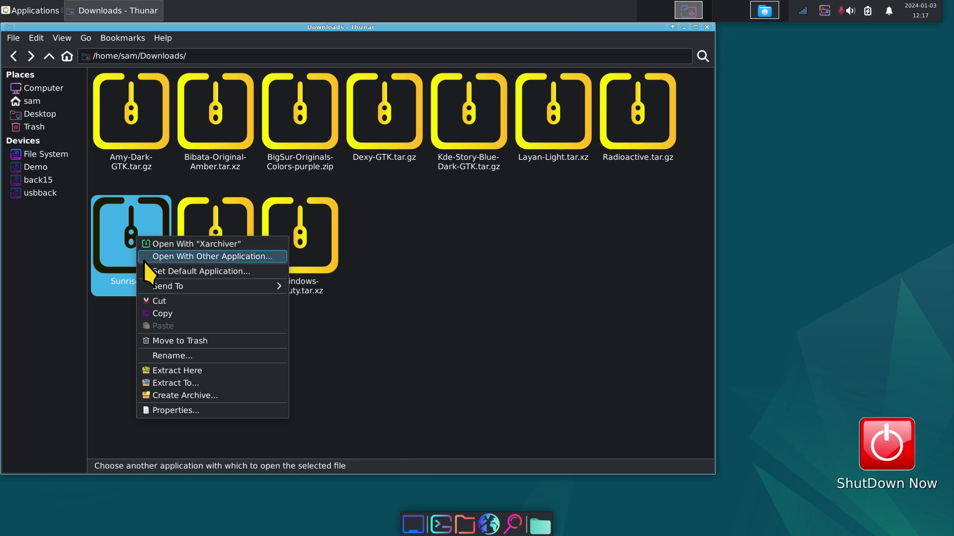
{"action": "left_click", "coordinate": [170, 374]}
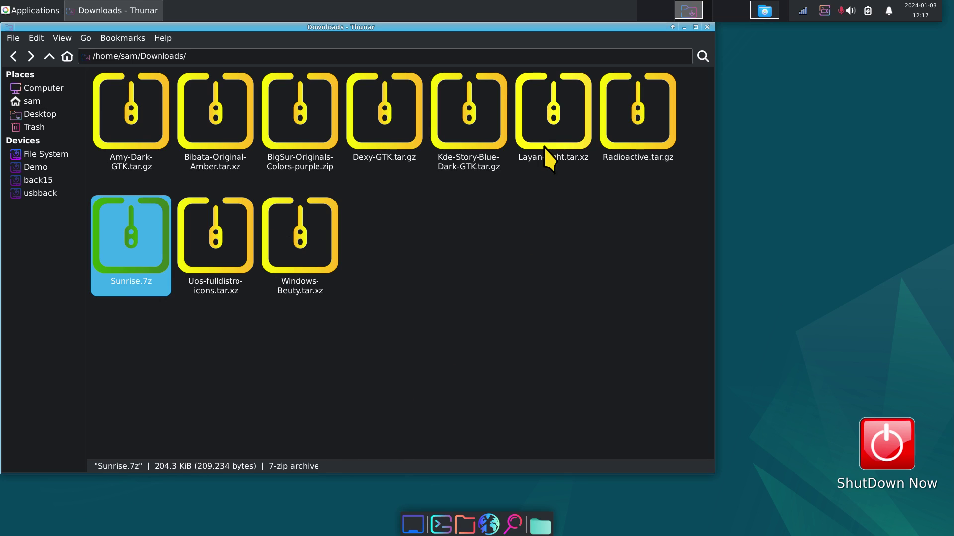
{"action": "left_click", "coordinate": [634, 123]}
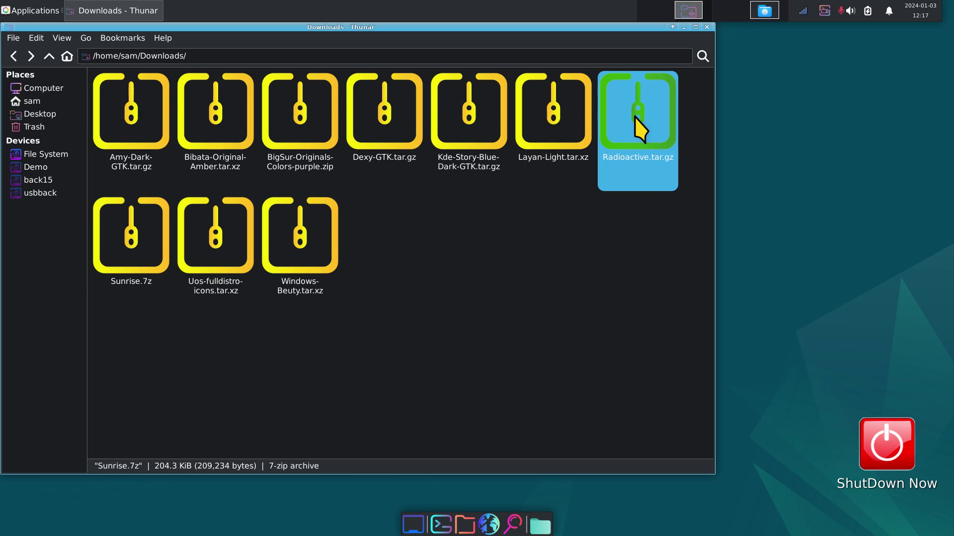
{"action": "right_click", "coordinate": [635, 117]}
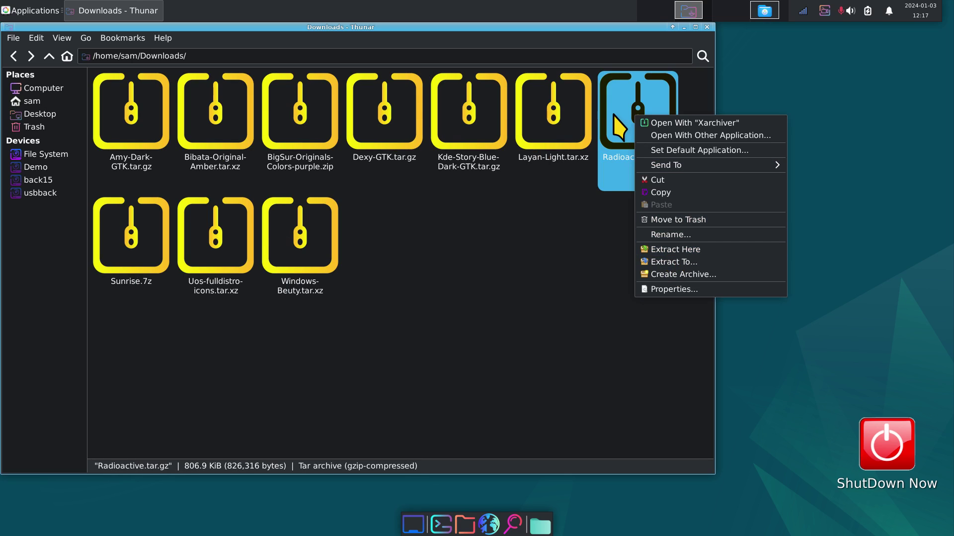
{"action": "left_click", "coordinate": [587, 273]}
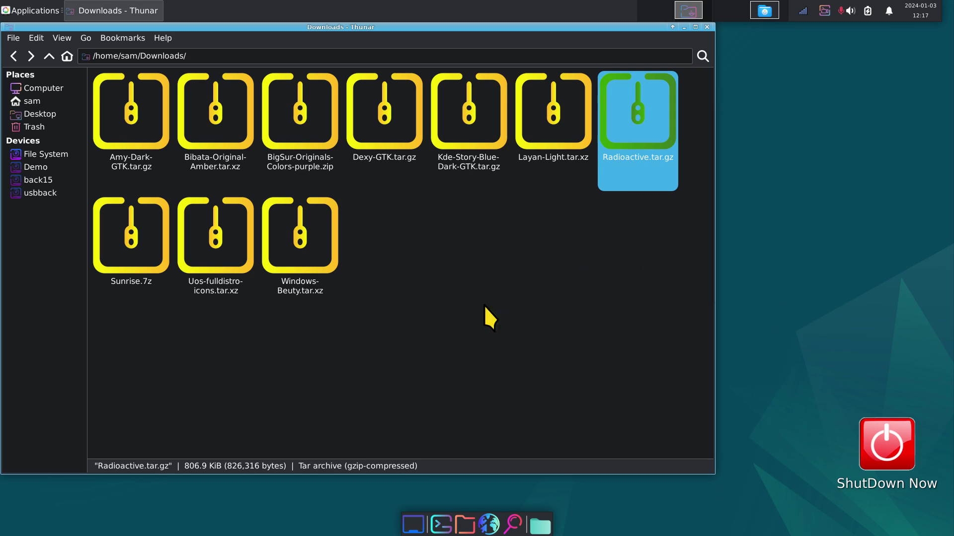
{"action": "left_click", "coordinate": [117, 237]}
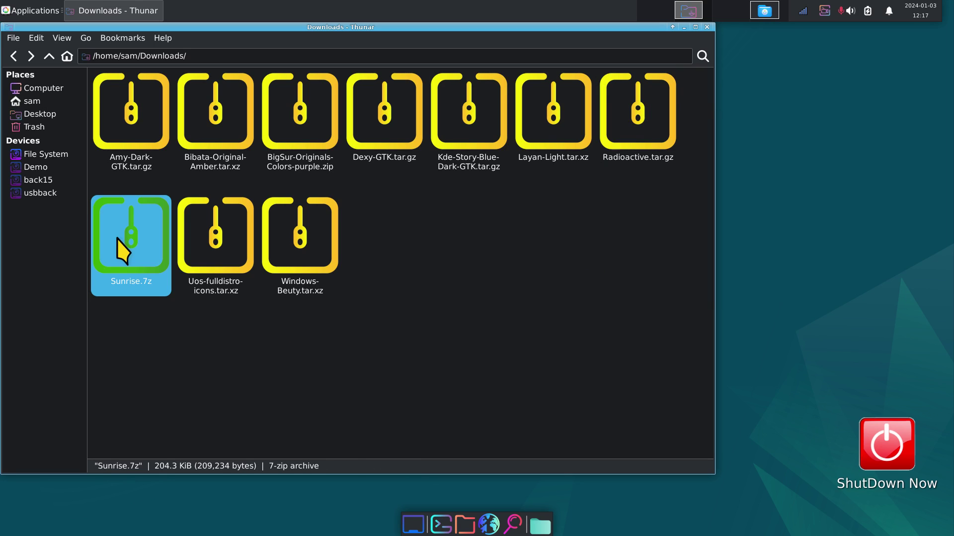
Close the file manager, start Firefox and open the bookmarked Linux for Seniors YouTube channel
{"action": "left_click", "coordinate": [707, 27]}
{"action": "left_click", "coordinate": [491, 522]}
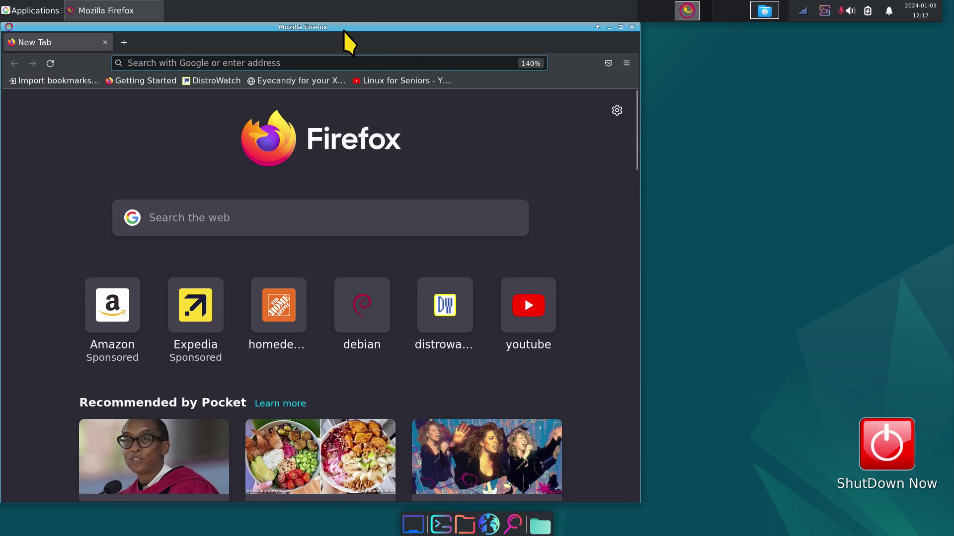
{"action": "left_click_drag", "start_coordinate": [338, 26], "coordinate": [395, 38]}
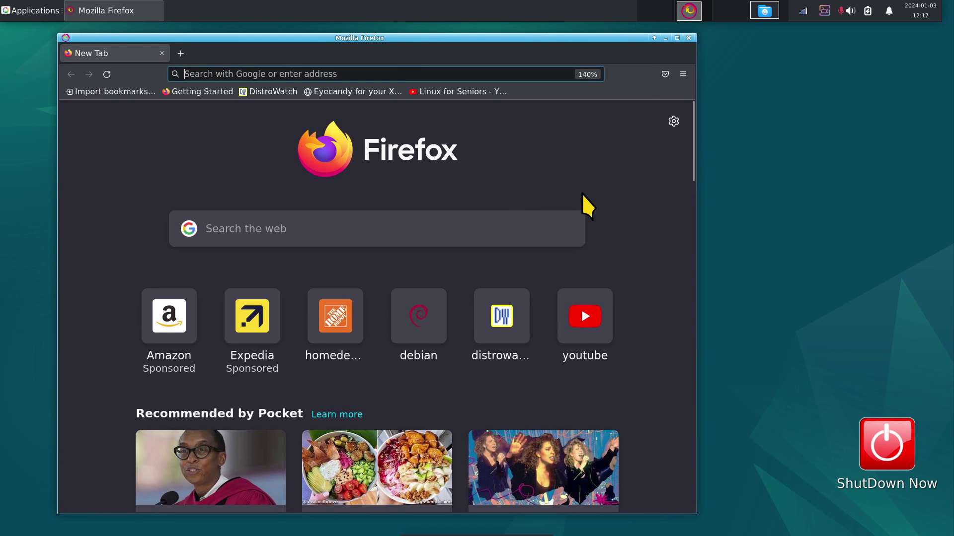
{"action": "left_click", "coordinate": [454, 93]}
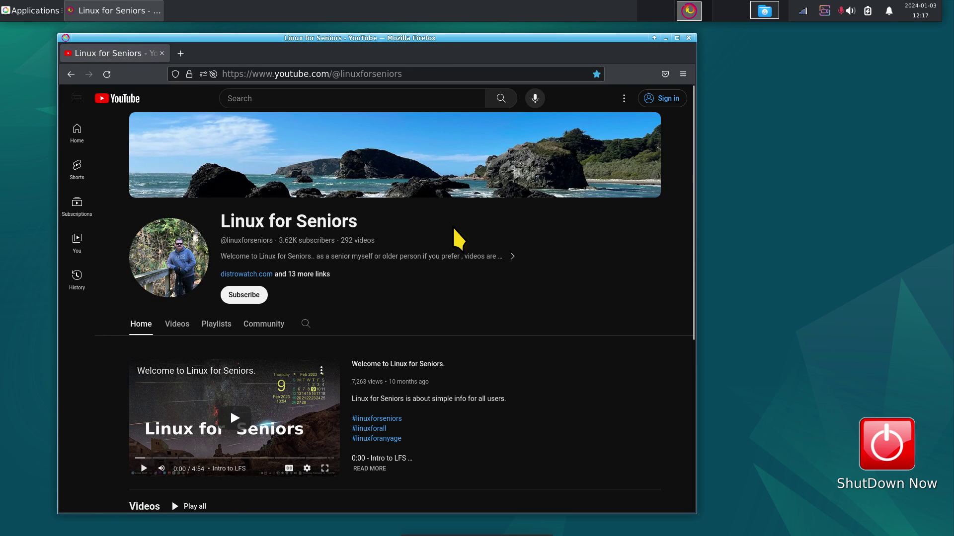
Search within the Linux for Seniors channel for "debian"
{"action": "scroll", "coordinate": [463, 249], "scroll_direction": "down", "scroll_amount": 2}
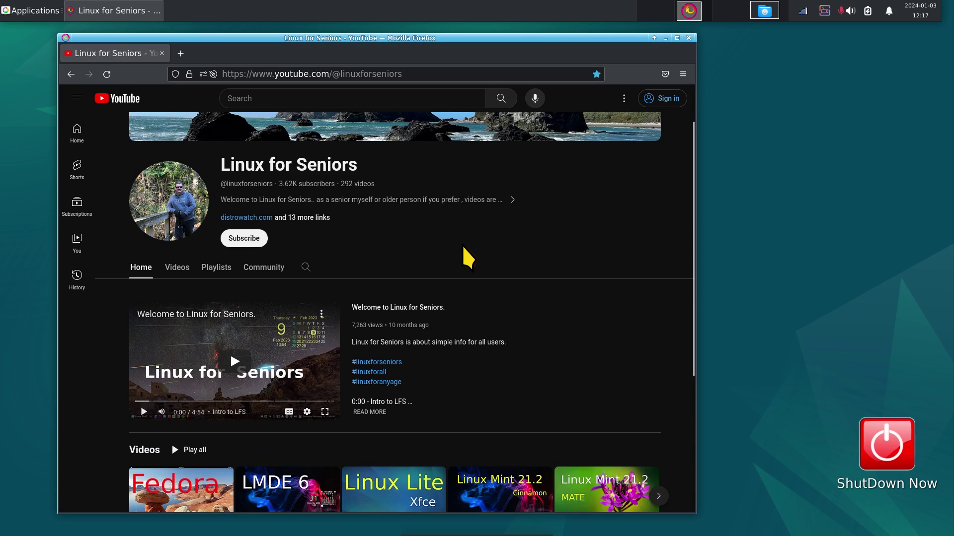
{"action": "left_click", "coordinate": [306, 267]}
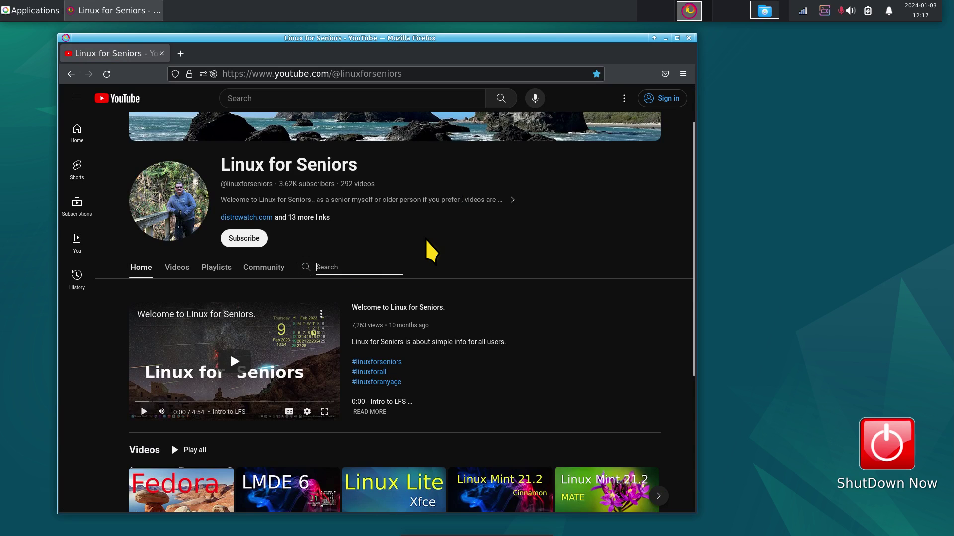
{"action": "type", "text": "debian"}
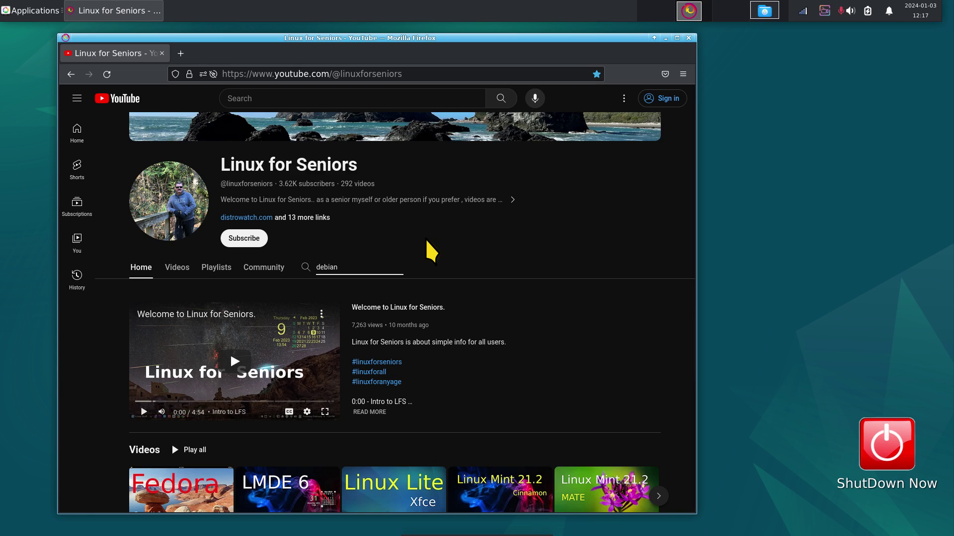
{"action": "key", "text": "Return"}
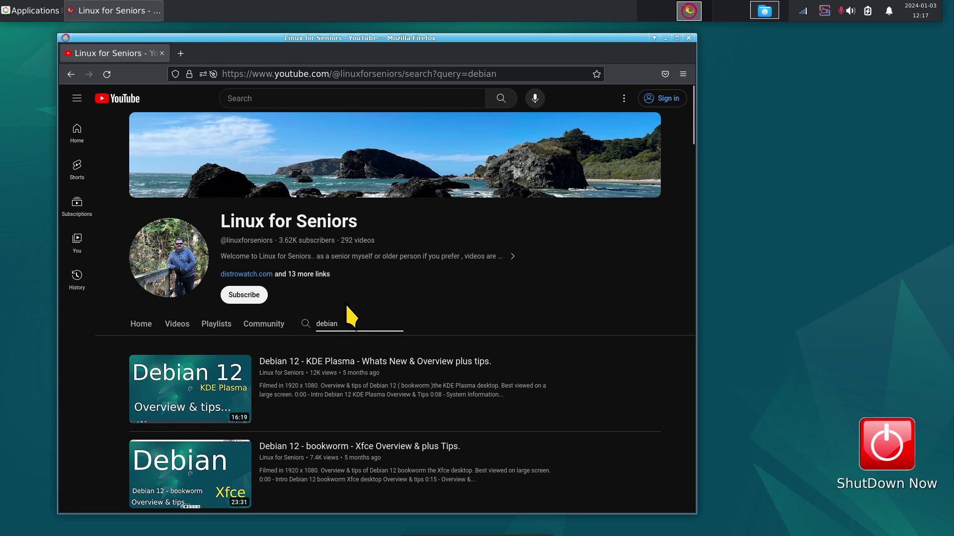
Look through the channel's About information and its list of links, then close it
{"action": "left_click", "coordinate": [376, 266]}
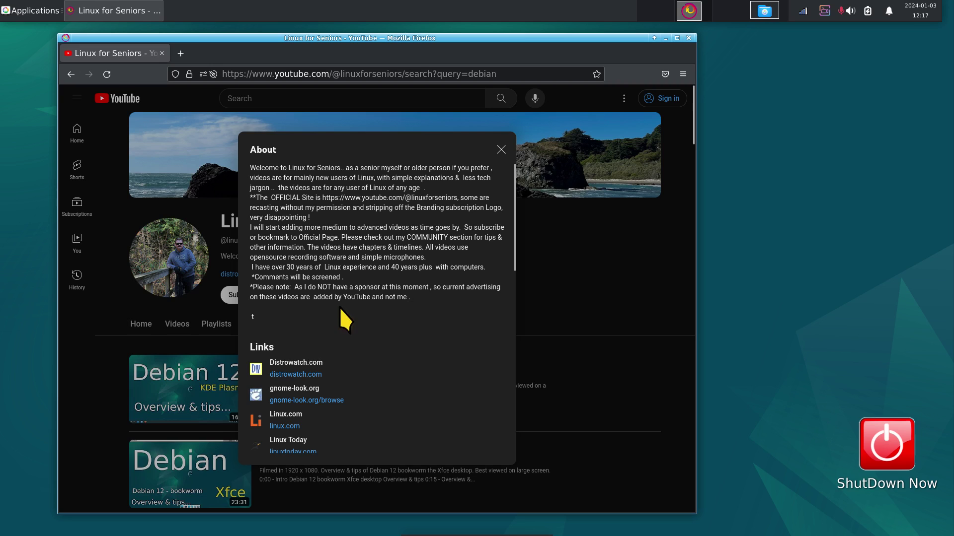
{"action": "scroll", "coordinate": [348, 356], "scroll_direction": "down", "scroll_amount": 3}
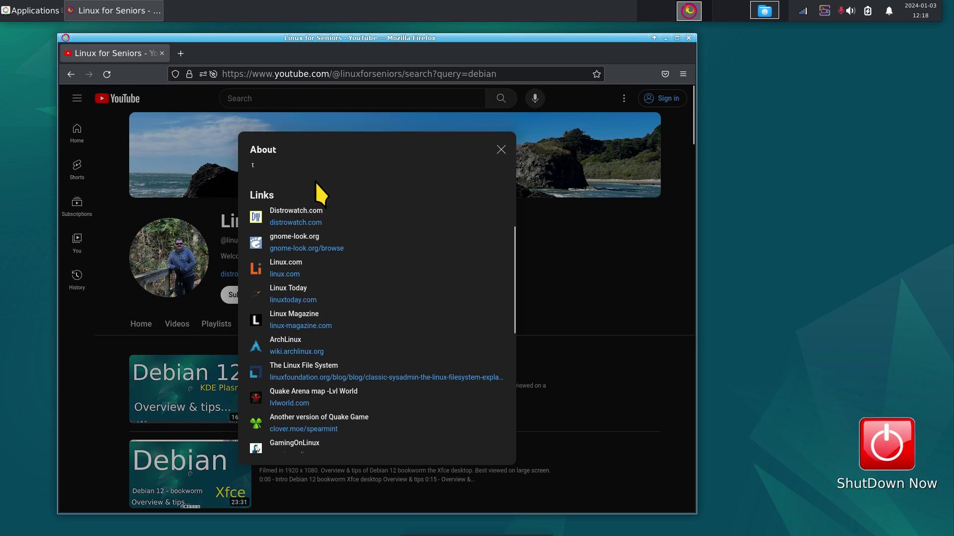
{"action": "left_click", "coordinate": [501, 149]}
{"action": "left_click", "coordinate": [287, 276]}
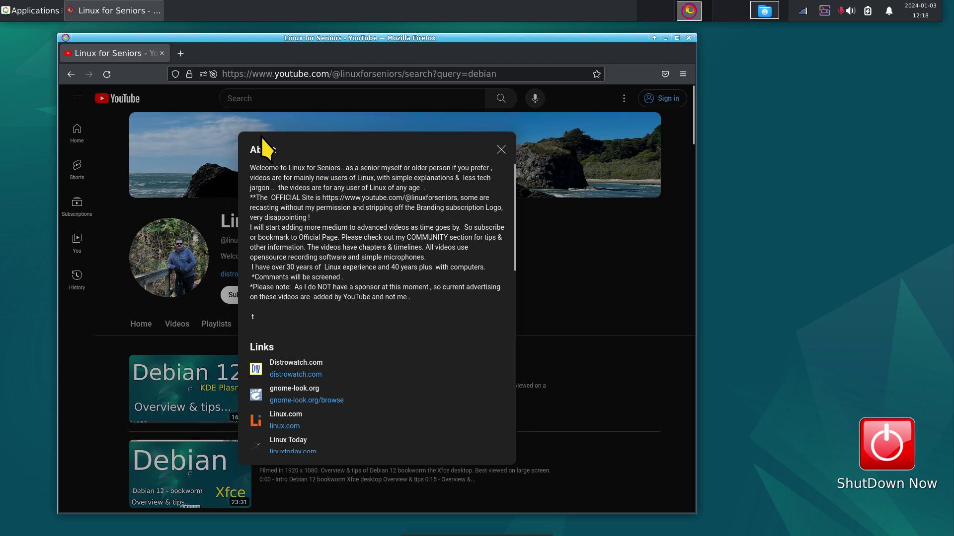
{"action": "left_click", "coordinate": [501, 149]}
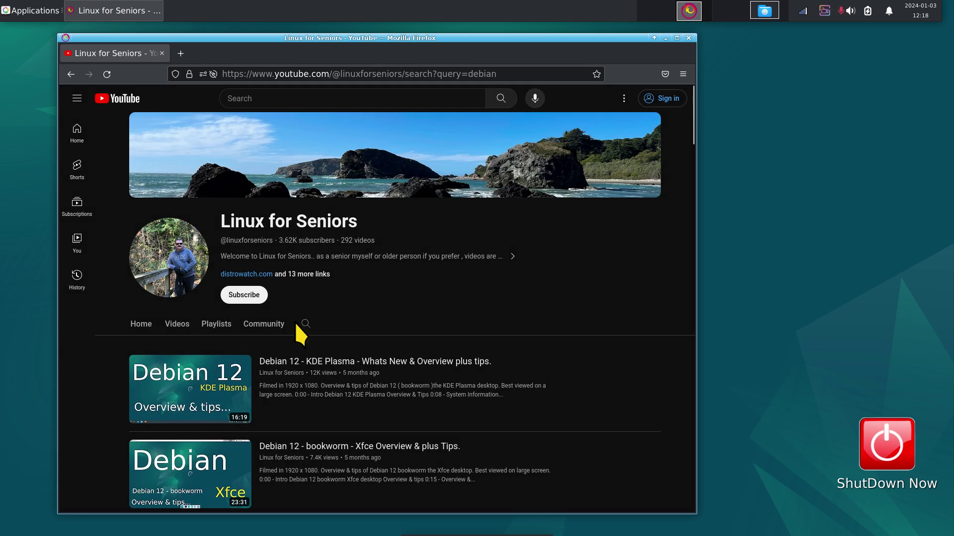
Open the gnome-look.org link from the channel's list of links
{"action": "left_click", "coordinate": [290, 275]}
{"action": "scroll", "coordinate": [359, 261], "scroll_direction": "down", "scroll_amount": 4}
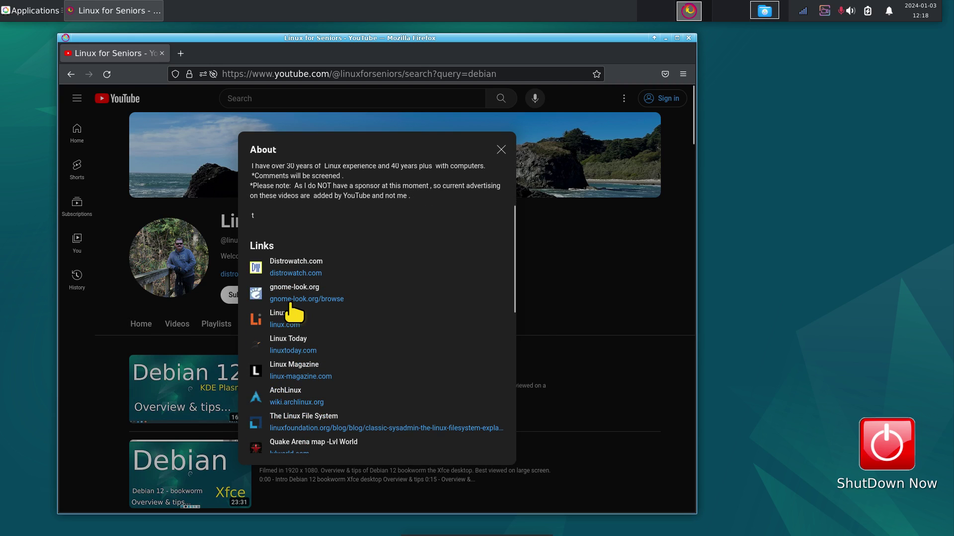
{"action": "left_click", "coordinate": [297, 299]}
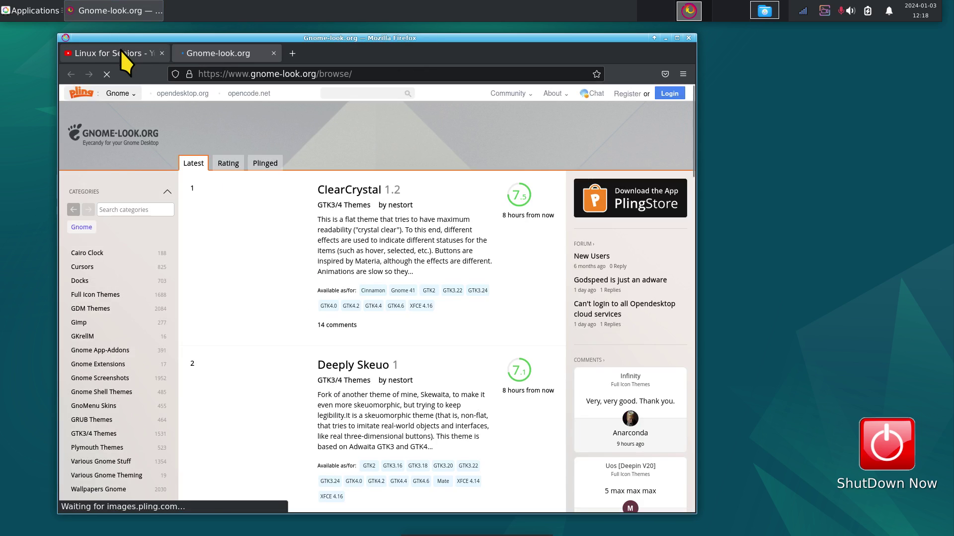
Return to the YouTube channel's list of links and open xfce-look.org
{"action": "left_click", "coordinate": [118, 53]}
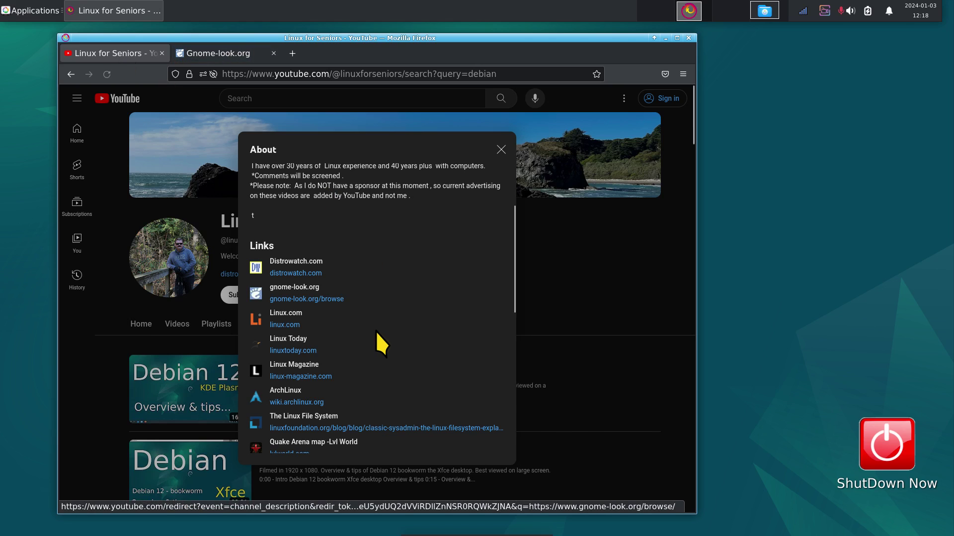
{"action": "scroll", "coordinate": [376, 331], "scroll_direction": "down", "scroll_amount": 10}
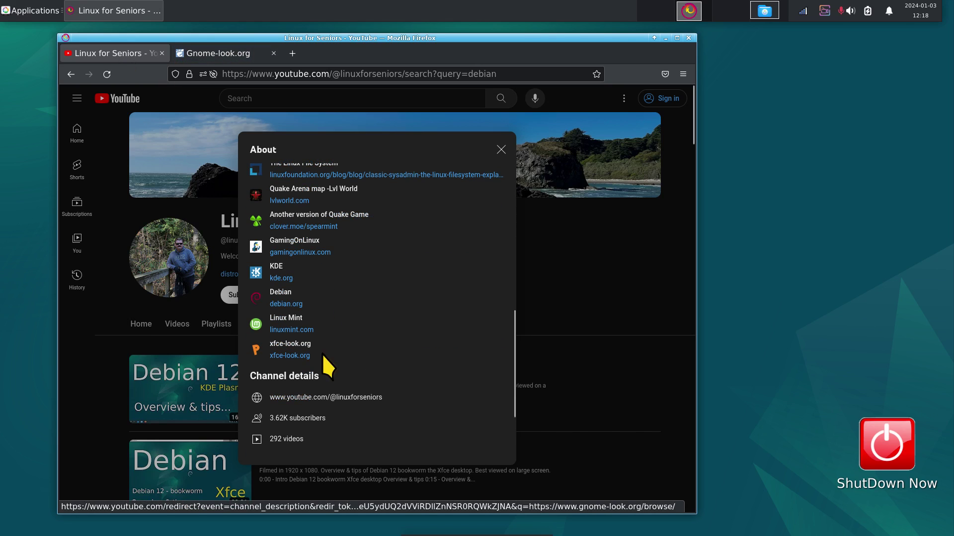
{"action": "left_click", "coordinate": [286, 357]}
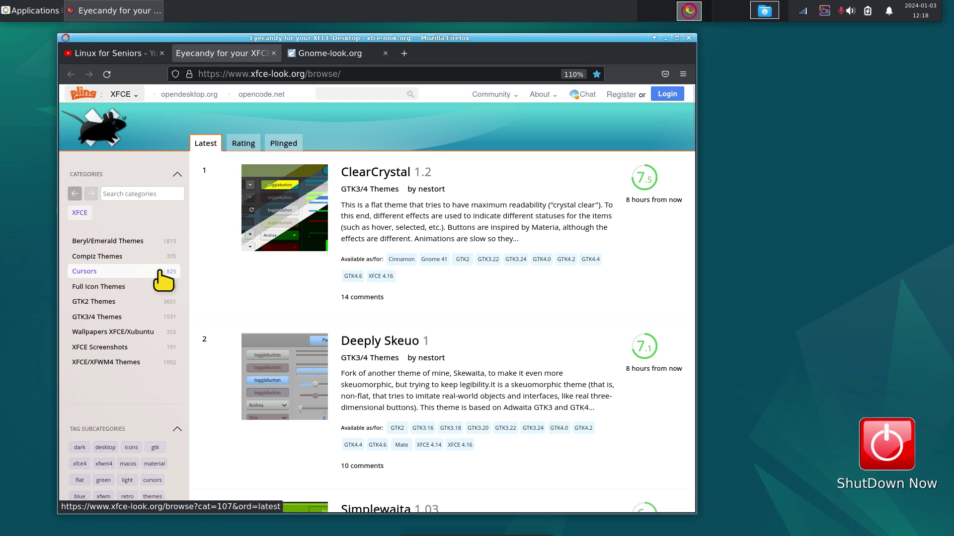
Compare the theme categories on Gnome-look.org and xfce-look.org, then close the Gnome-look.org page
{"action": "left_click", "coordinate": [319, 52]}
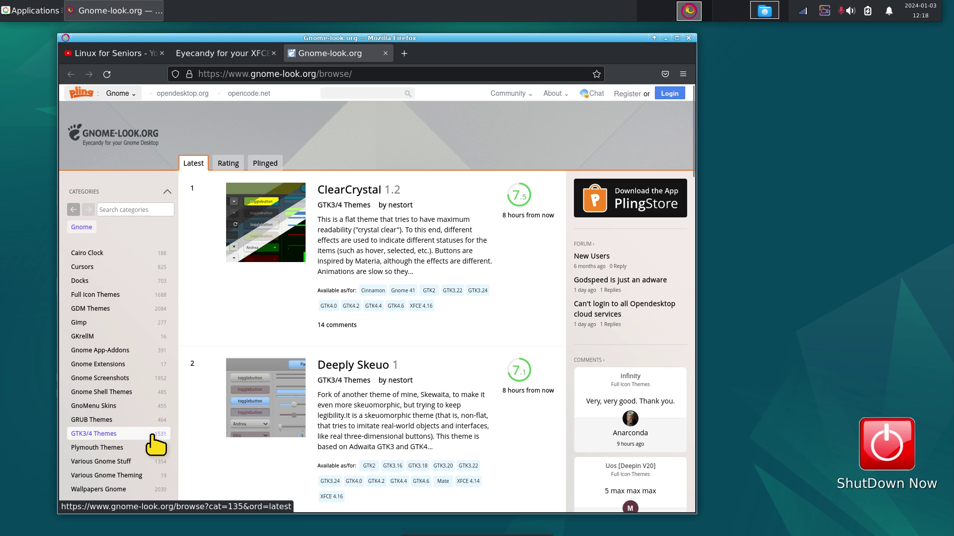
{"action": "left_click", "coordinate": [221, 53]}
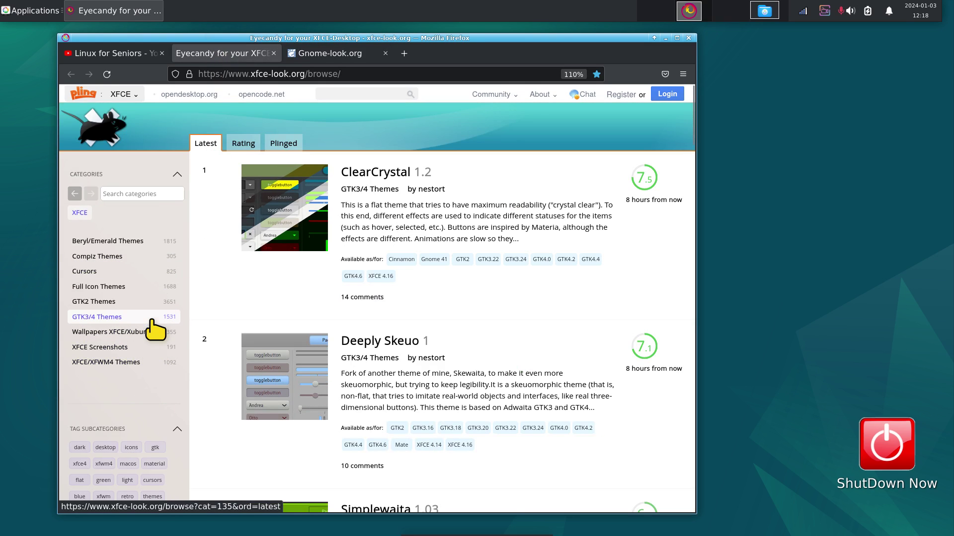
{"action": "left_click", "coordinate": [384, 53]}
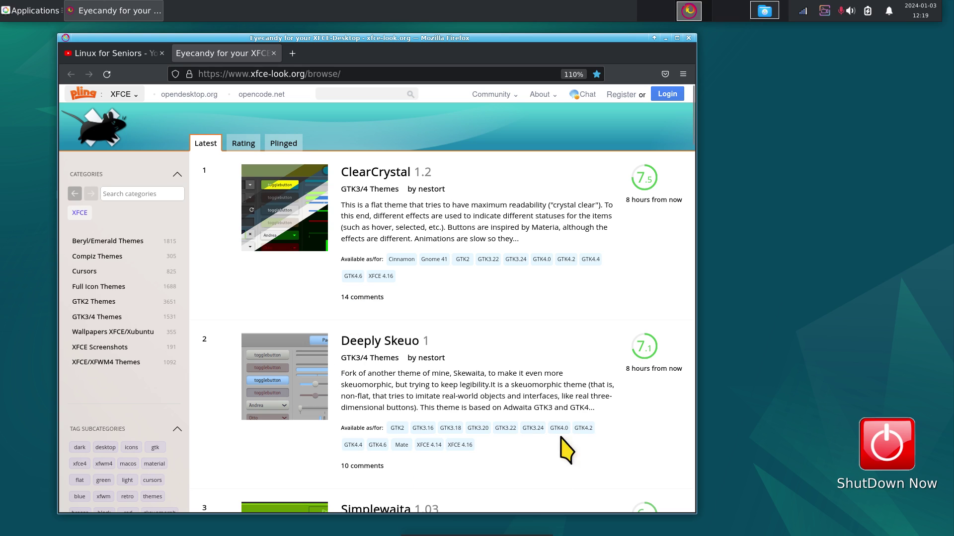
Open the GTK3/4 Themes category on xfce-look.org and browse the latest themes
{"action": "left_click", "coordinate": [108, 321]}
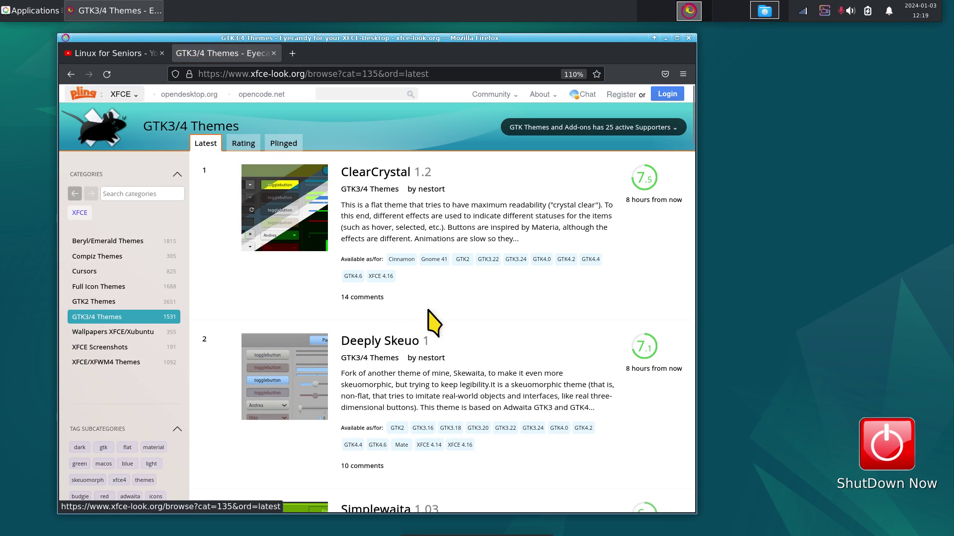
{"action": "scroll", "coordinate": [473, 304], "scroll_direction": "down", "scroll_amount": 10}
{"action": "scroll", "coordinate": [470, 290], "scroll_direction": "down", "scroll_amount": 3}
{"action": "scroll", "coordinate": [469, 287], "scroll_direction": "up", "scroll_amount": 10}
{"action": "scroll", "coordinate": [468, 287], "scroll_direction": "down", "scroll_amount": 5}
{"action": "scroll", "coordinate": [470, 290], "scroll_direction": "down", "scroll_amount": 5}
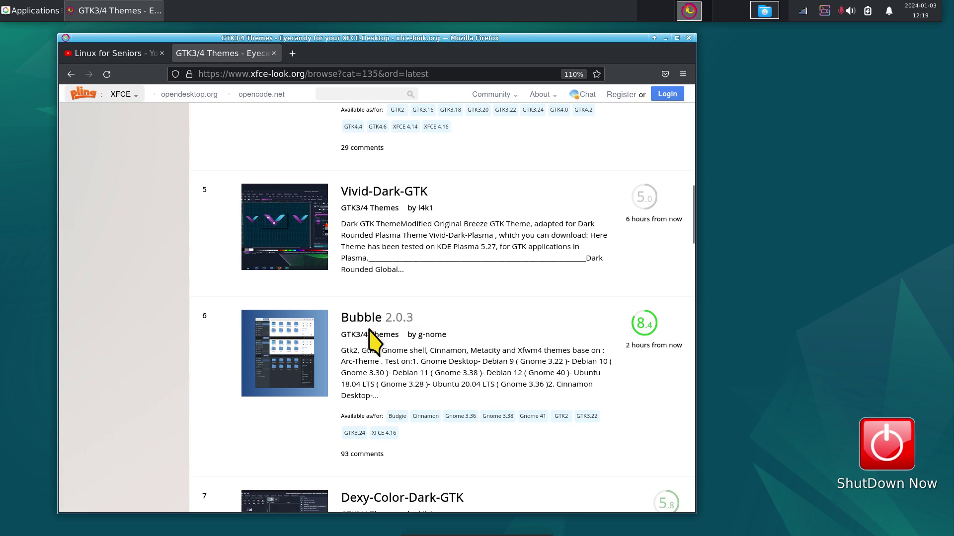
{"action": "scroll", "coordinate": [541, 299], "scroll_direction": "down", "scroll_amount": 1}
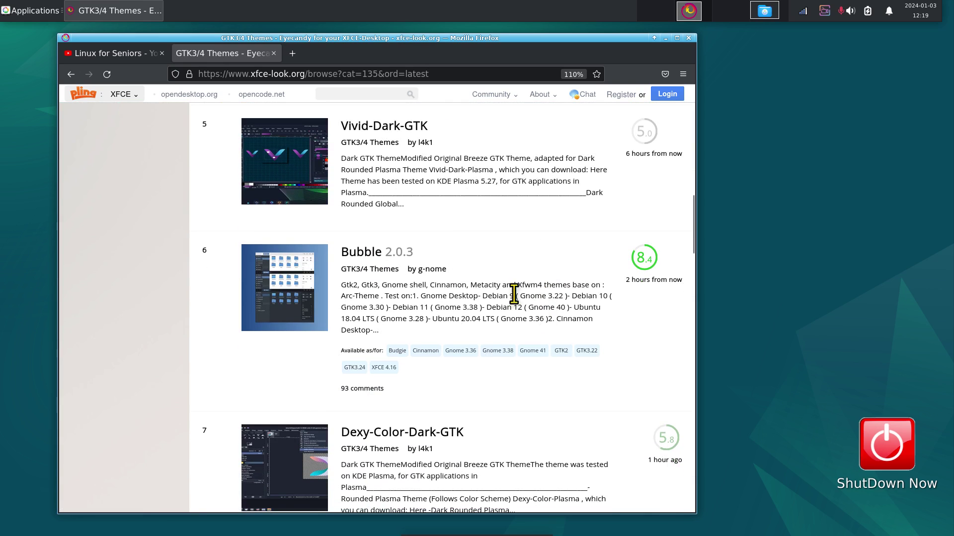
Open the Bubble theme's page, list its files and download Bubble-Lighter.7z
{"action": "left_click", "coordinate": [359, 266]}
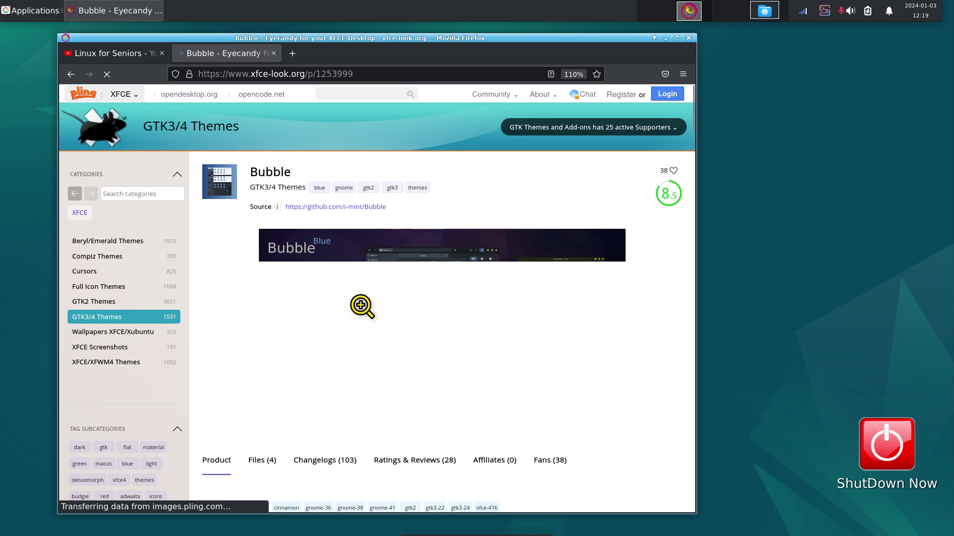
{"action": "scroll", "coordinate": [363, 306], "scroll_direction": "down", "scroll_amount": 3}
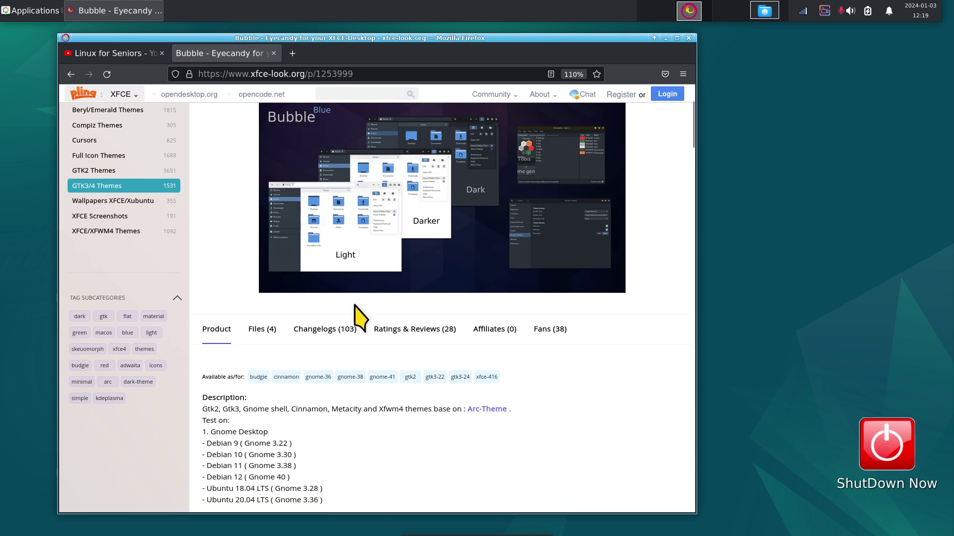
{"action": "scroll", "coordinate": [359, 318], "scroll_direction": "down", "scroll_amount": 2}
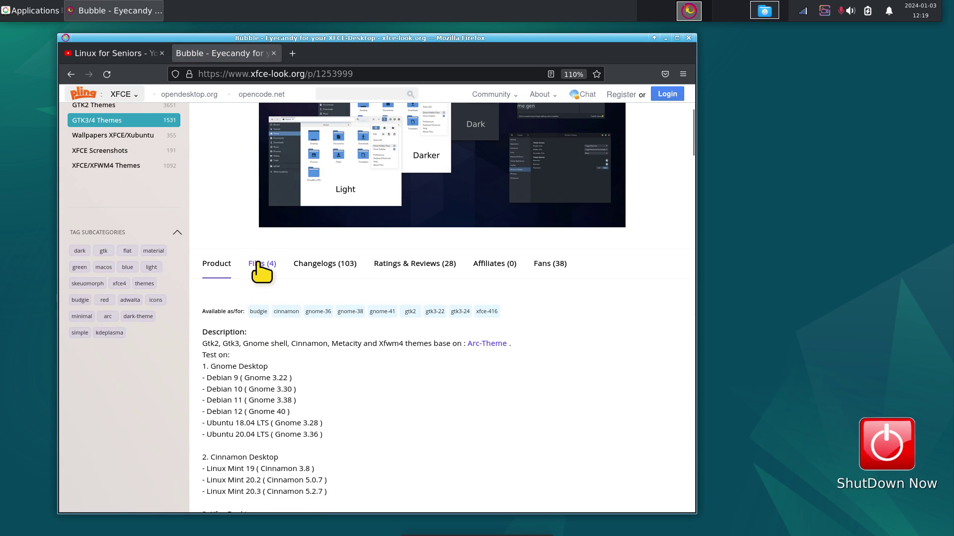
{"action": "left_click", "coordinate": [259, 268]}
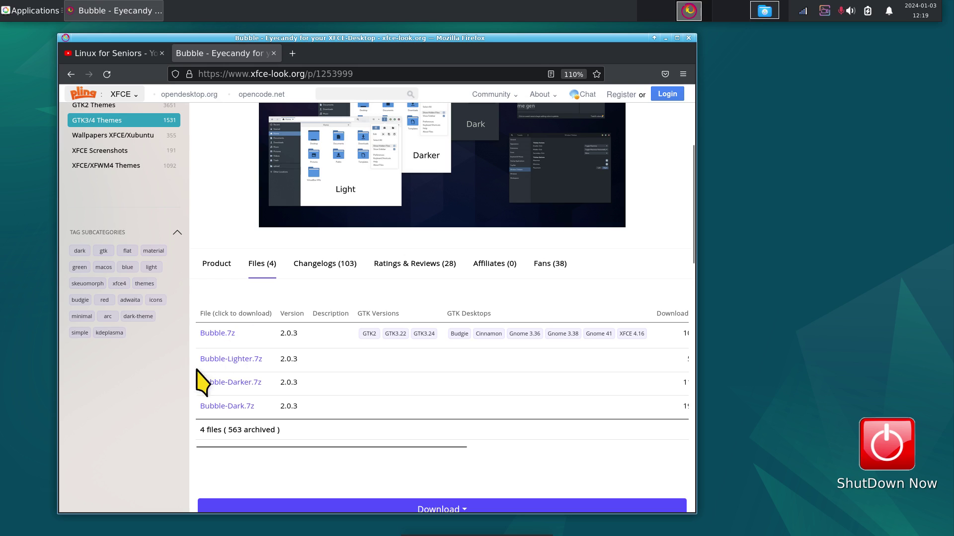
{"action": "left_click", "coordinate": [240, 370]}
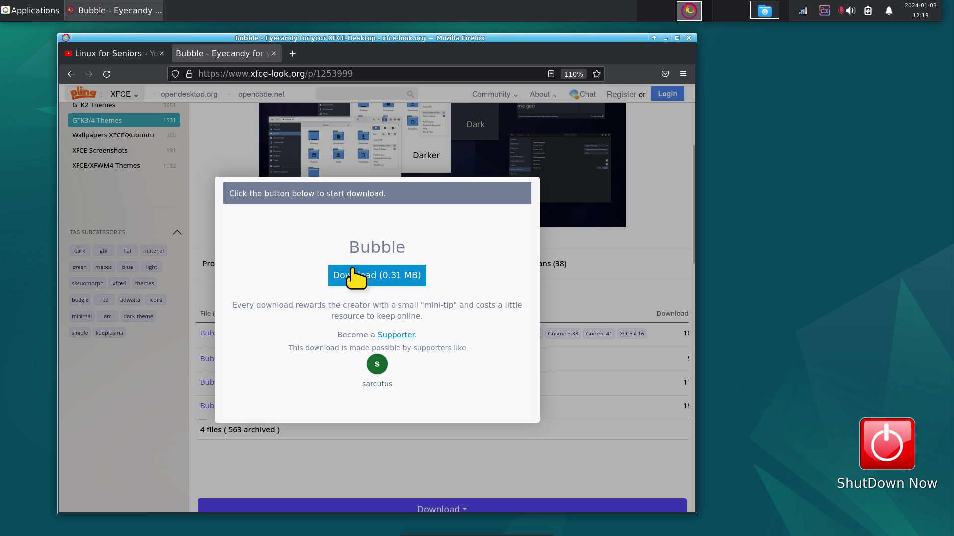
{"action": "left_click", "coordinate": [359, 276]}
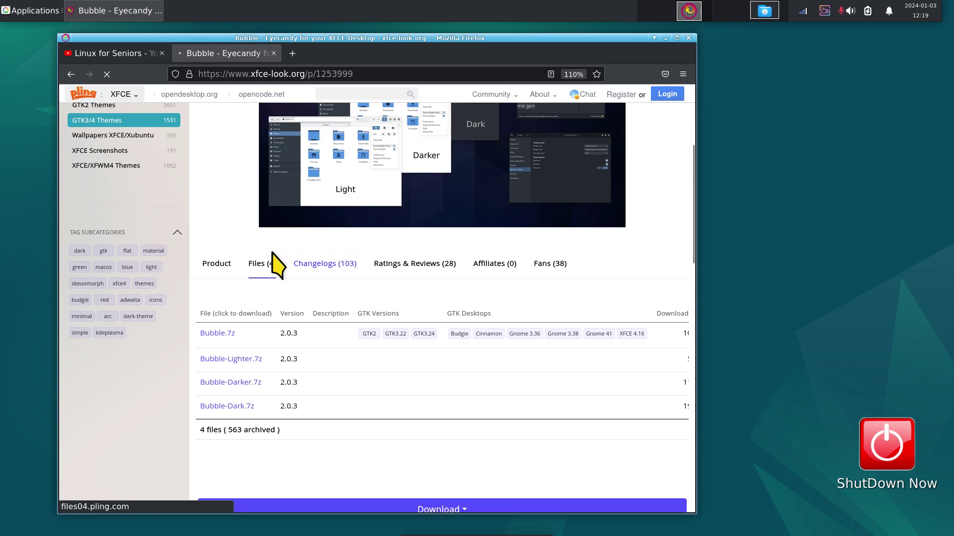
Open Vivid-Dark-Icons from the Full Icon Themes category and download Vivid-Dark-Icons.tar.gz
{"action": "scroll", "coordinate": [229, 213], "scroll_direction": "up", "scroll_amount": 3}
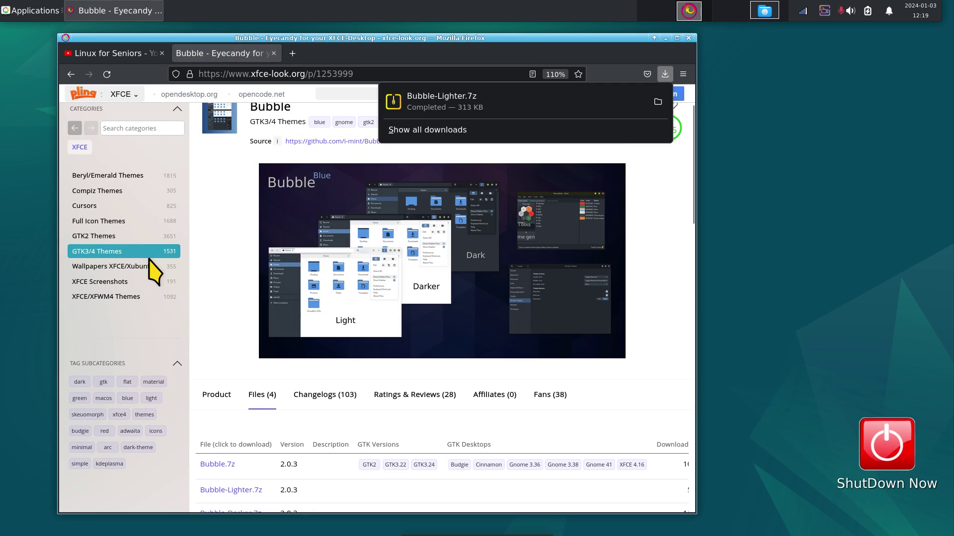
{"action": "left_click", "coordinate": [116, 222]}
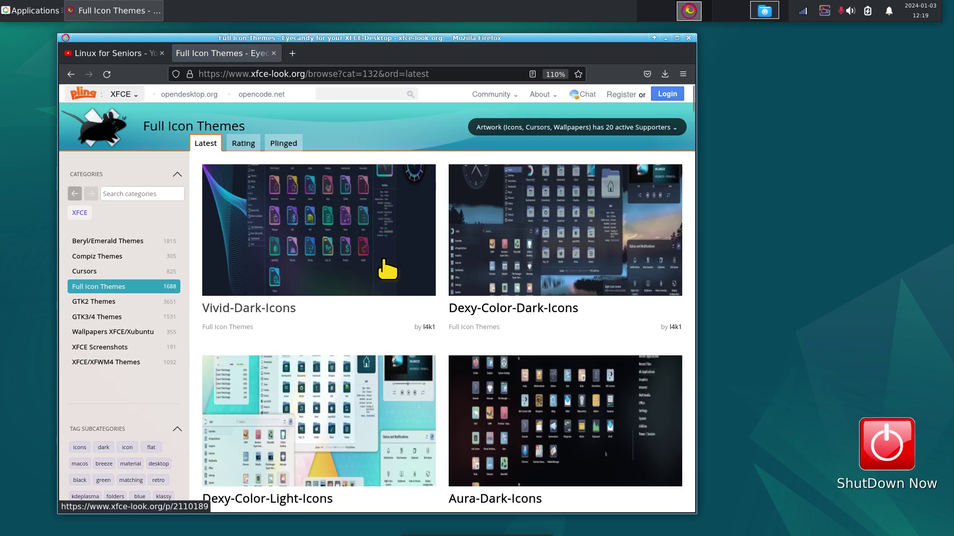
{"action": "left_click", "coordinate": [290, 217]}
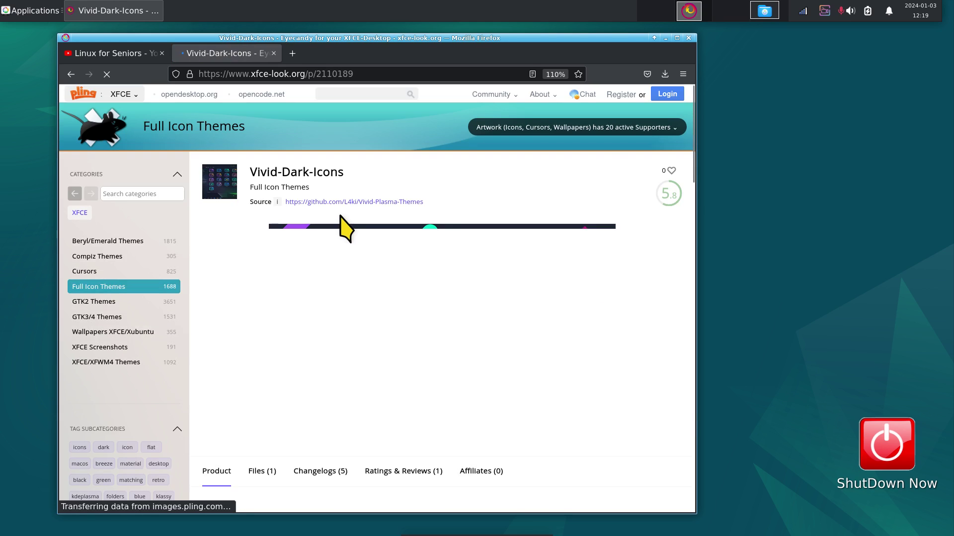
{"action": "scroll", "coordinate": [340, 213], "scroll_direction": "down", "scroll_amount": 4}
{"action": "left_click", "coordinate": [259, 287]}
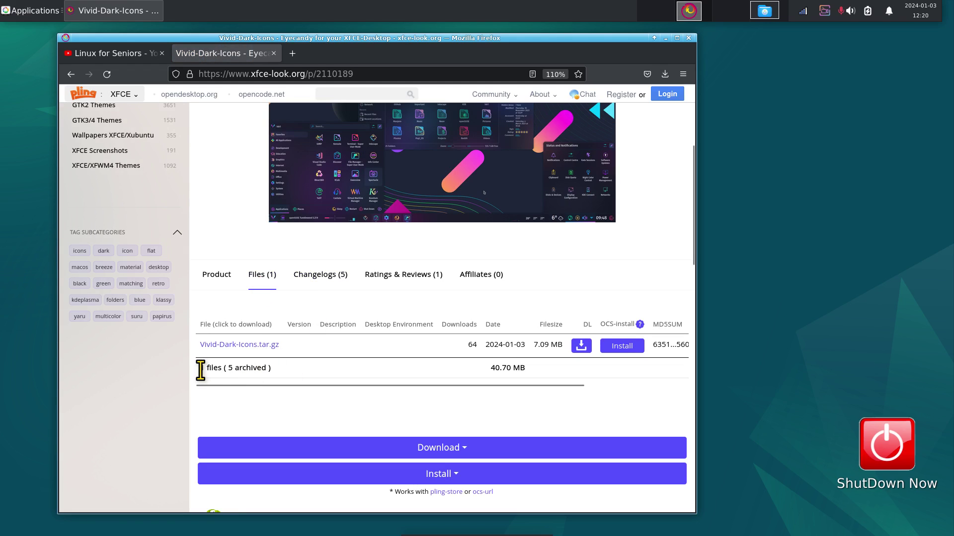
{"action": "left_click", "coordinate": [263, 344]}
{"action": "left_click", "coordinate": [398, 278]}
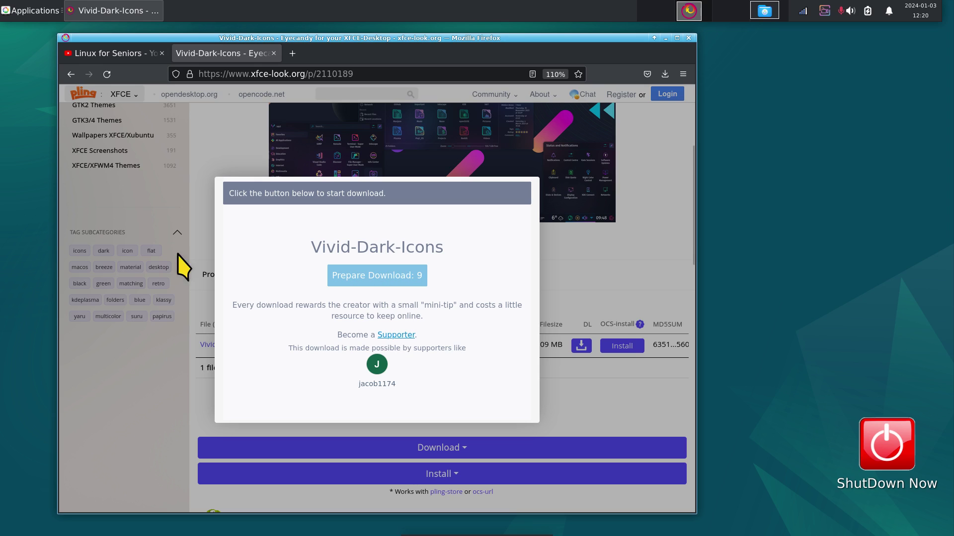
{"action": "scroll", "coordinate": [149, 273], "scroll_direction": "up", "scroll_amount": 3}
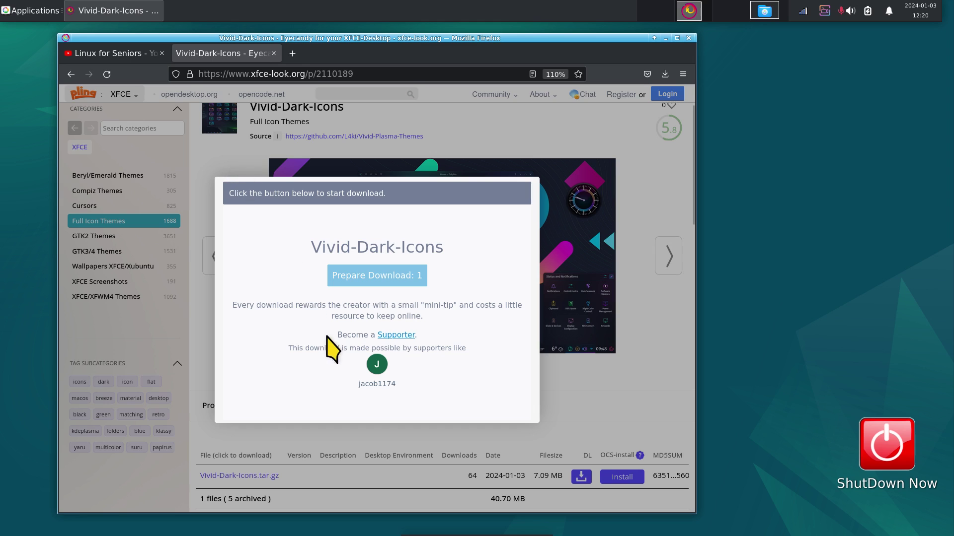
{"action": "left_click", "coordinate": [369, 278]}
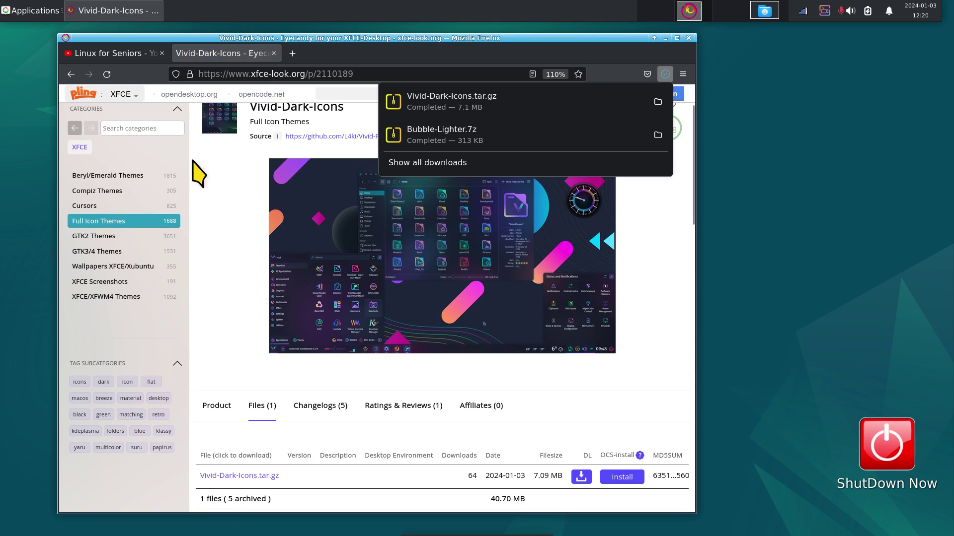
Go to the Cursors category, search the site for "radio" and open the Radioactive cursor theme
{"action": "left_click", "coordinate": [127, 206]}
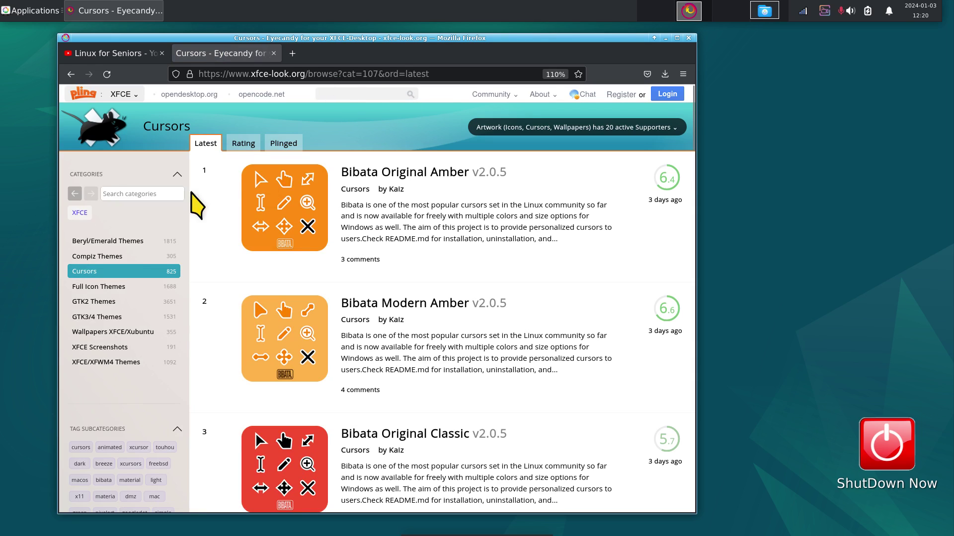
{"action": "left_click", "coordinate": [116, 194]}
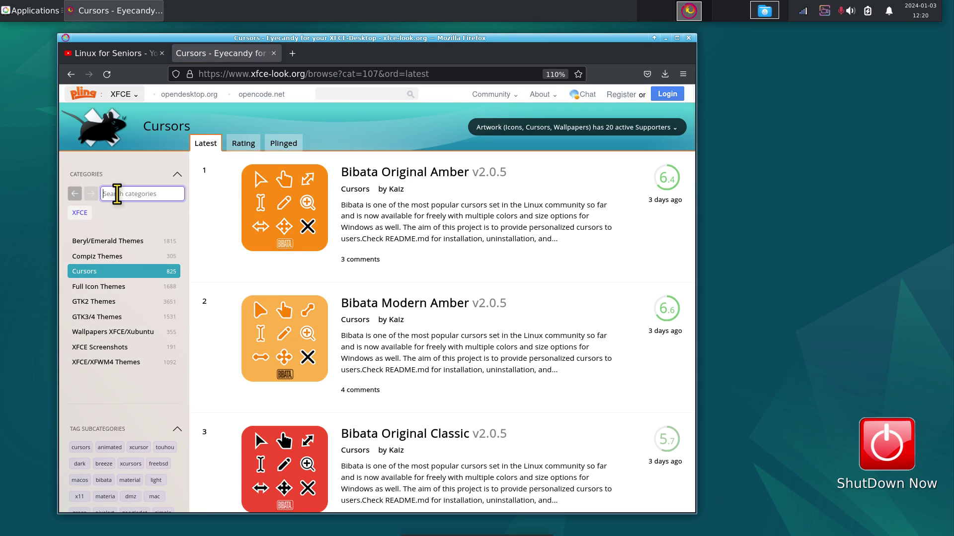
{"action": "left_click", "coordinate": [330, 95]}
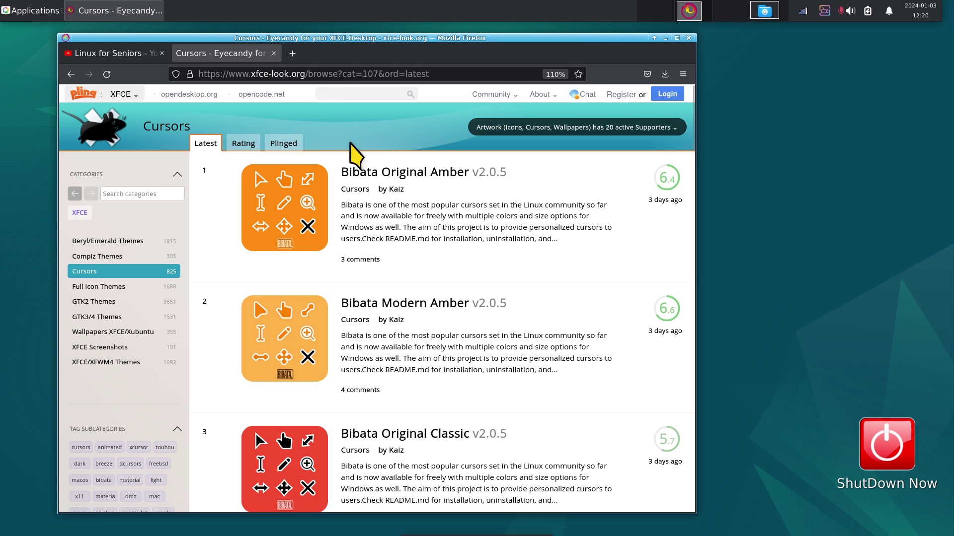
{"action": "type", "text": "radio"}
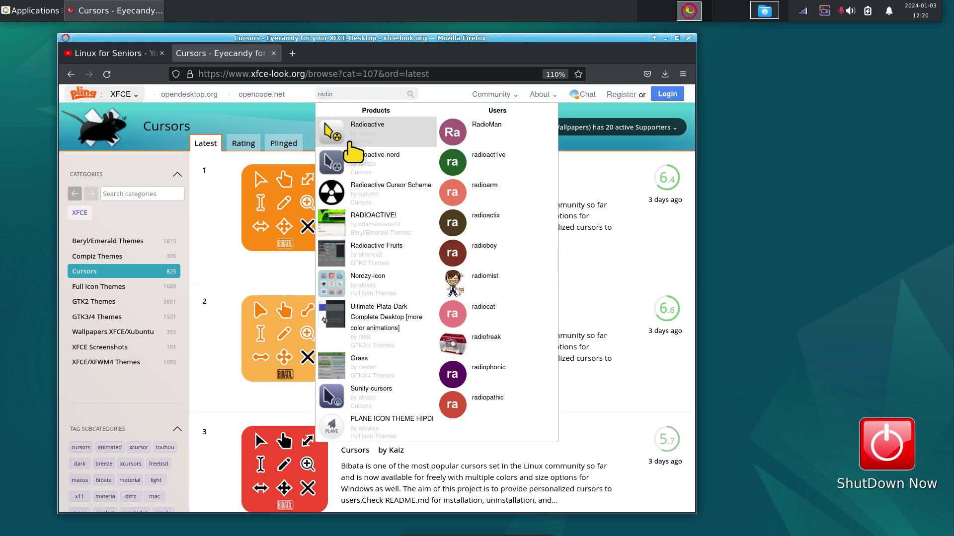
{"action": "left_click", "coordinate": [338, 132]}
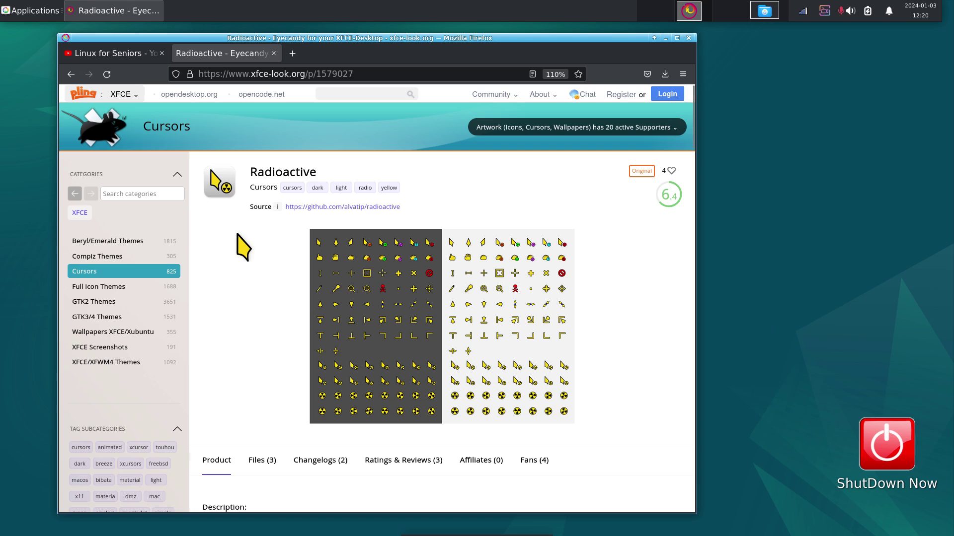
Highlight the local installation folder .icons/ in the Radioactive instructions and view the theme's downloadable files
{"action": "scroll", "coordinate": [237, 235], "scroll_direction": "down", "scroll_amount": 8}
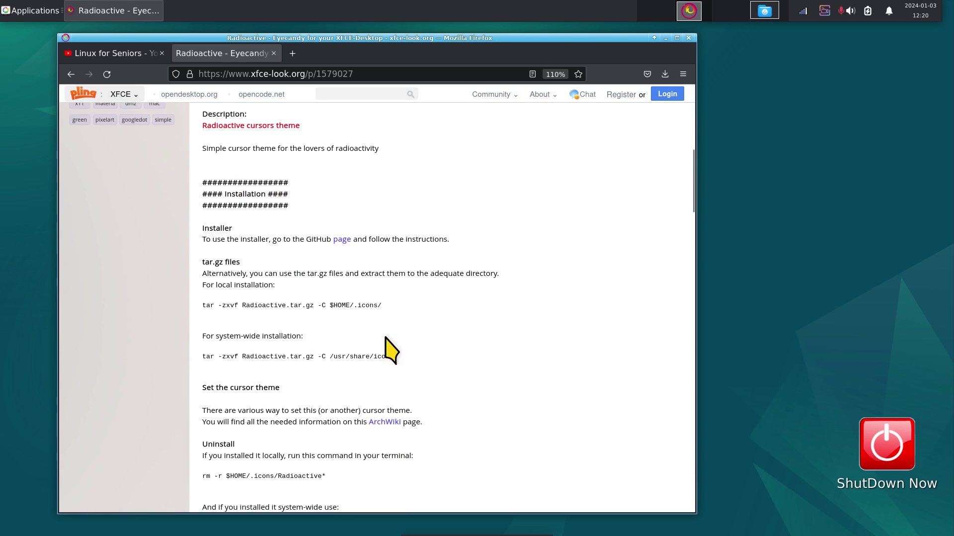
{"action": "left_click_drag", "start_coordinate": [354, 306], "coordinate": [381, 306]}
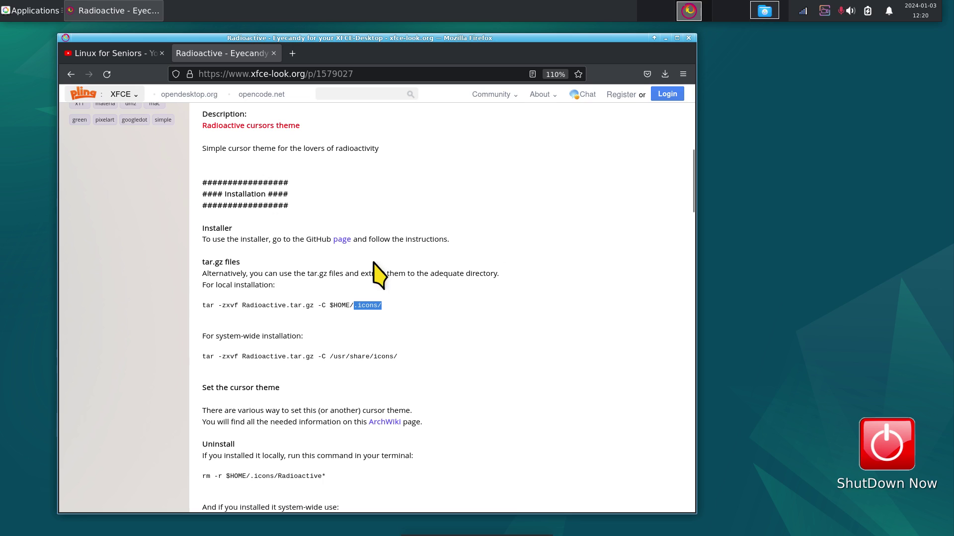
{"action": "scroll", "coordinate": [437, 235], "scroll_direction": "up", "scroll_amount": 4}
{"action": "left_click", "coordinate": [261, 264]}
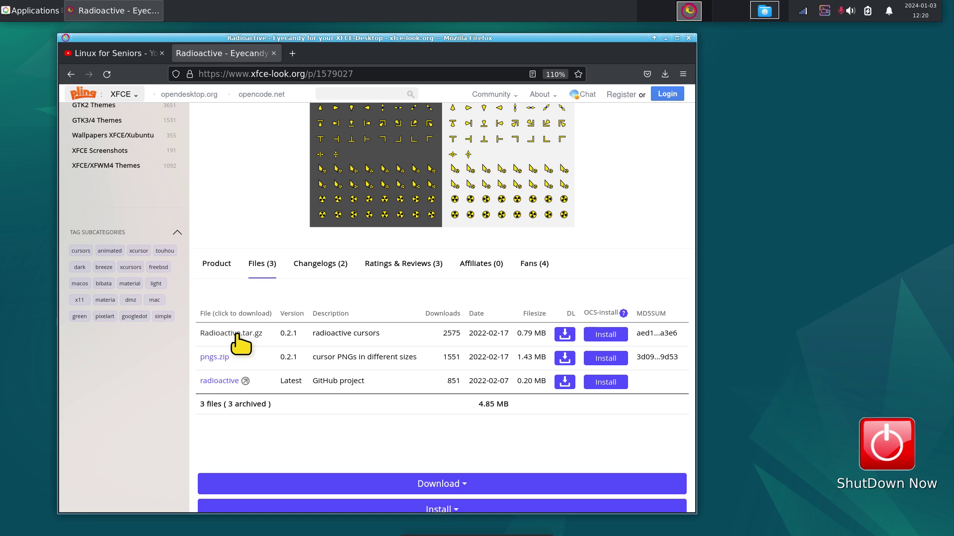
Return to the Radioactive description and compare the system-wide path /usr/share/icons/ with the local .icons/ folder
{"action": "left_click", "coordinate": [218, 265]}
{"action": "scroll", "coordinate": [331, 368], "scroll_direction": "down", "scroll_amount": 5}
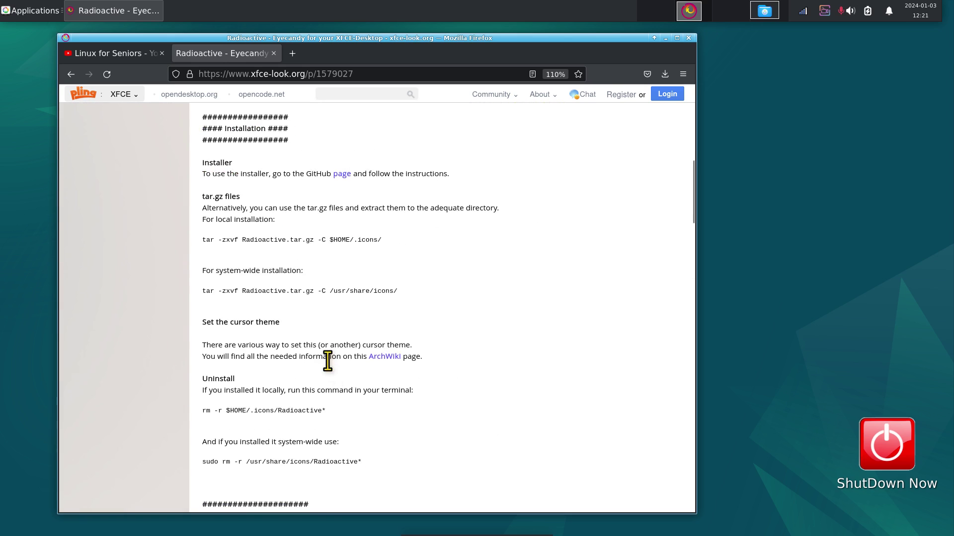
{"action": "left_click_drag", "start_coordinate": [330, 291], "coordinate": [438, 294]}
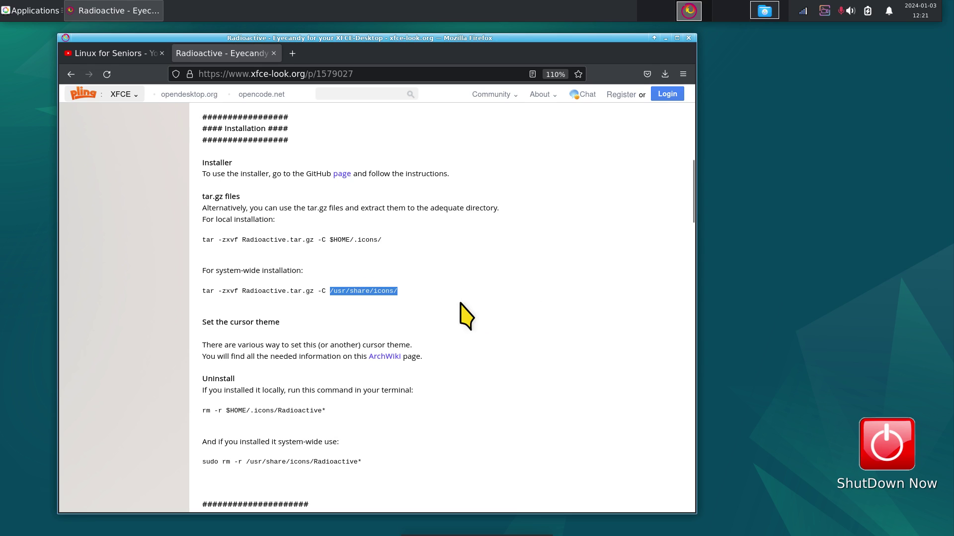
{"action": "scroll", "coordinate": [487, 329], "scroll_direction": "up", "scroll_amount": 5}
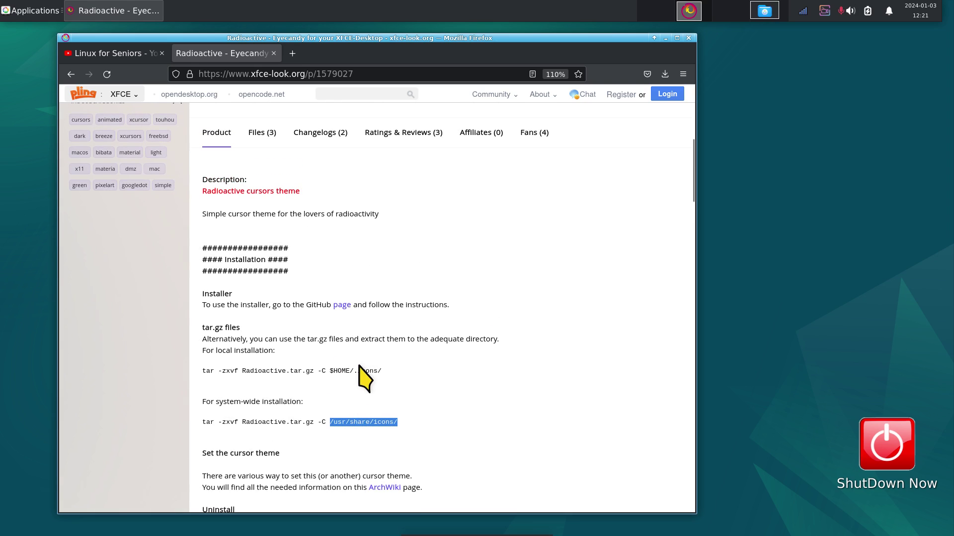
{"action": "left_click_drag", "start_coordinate": [353, 370], "coordinate": [383, 372]}
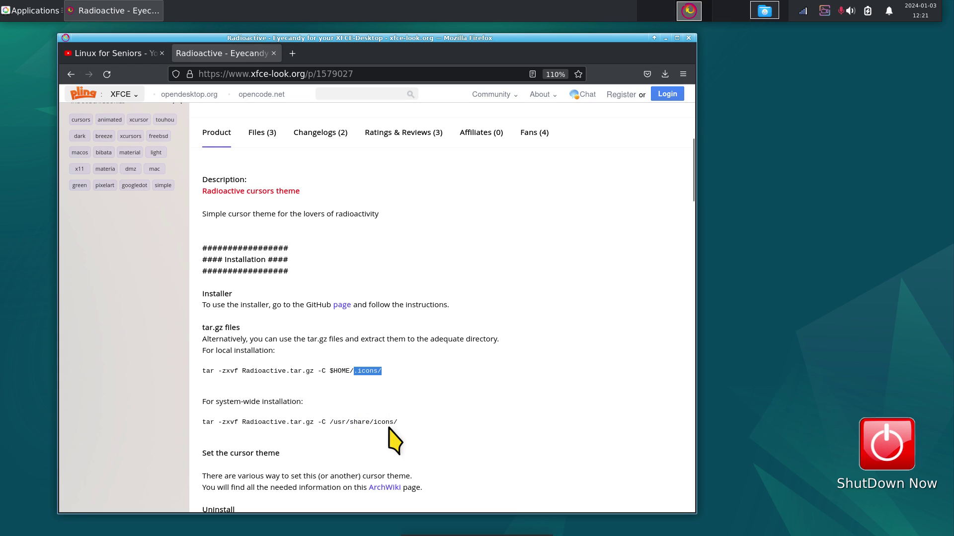
{"action": "left_click_drag", "start_coordinate": [373, 421], "coordinate": [472, 404]}
{"action": "left_click_drag", "start_coordinate": [354, 371], "coordinate": [395, 382]}
{"action": "scroll", "coordinate": [411, 366], "scroll_direction": "up", "scroll_amount": 10}
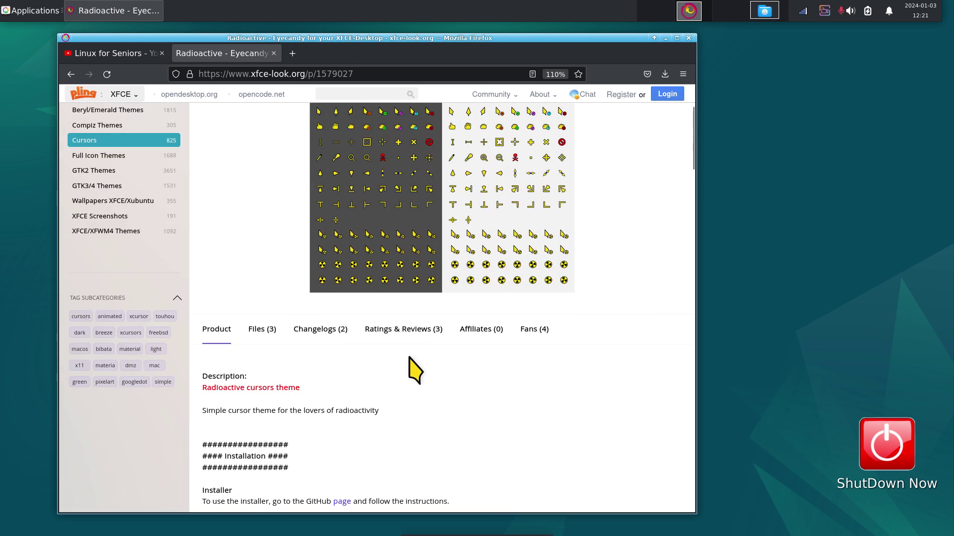
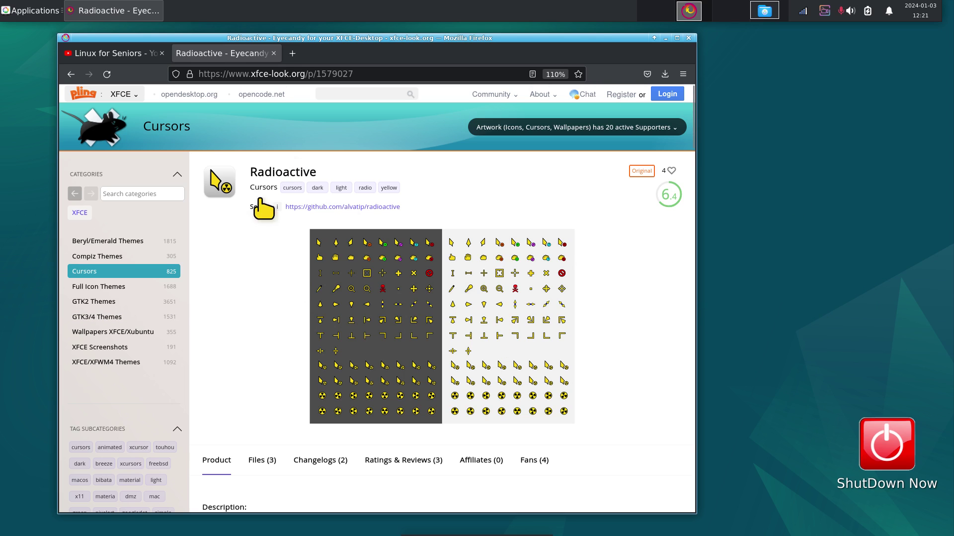
Close the browser, switch to the Thunar file manager and look at the downloaded archives in Downloads
{"action": "left_click", "coordinate": [688, 37]}
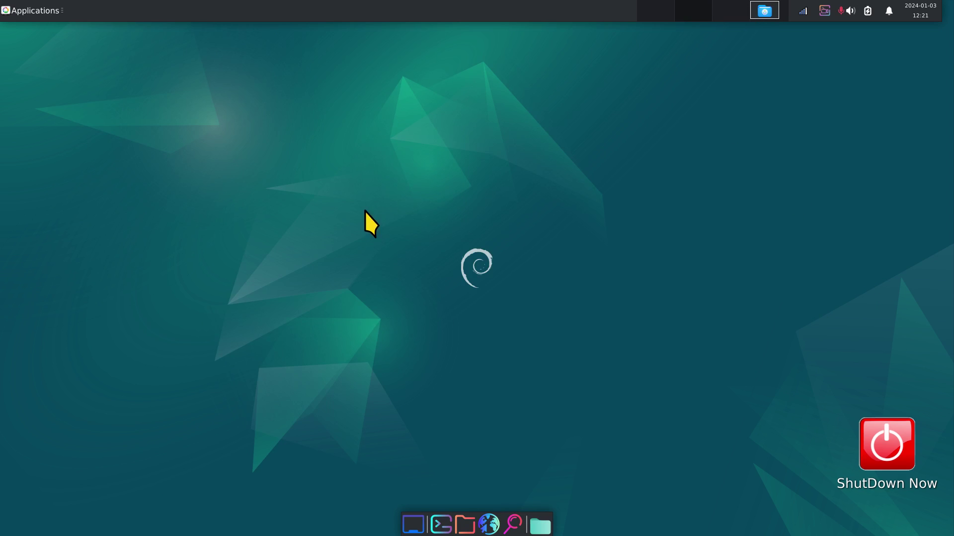
{"action": "left_click", "coordinate": [465, 525]}
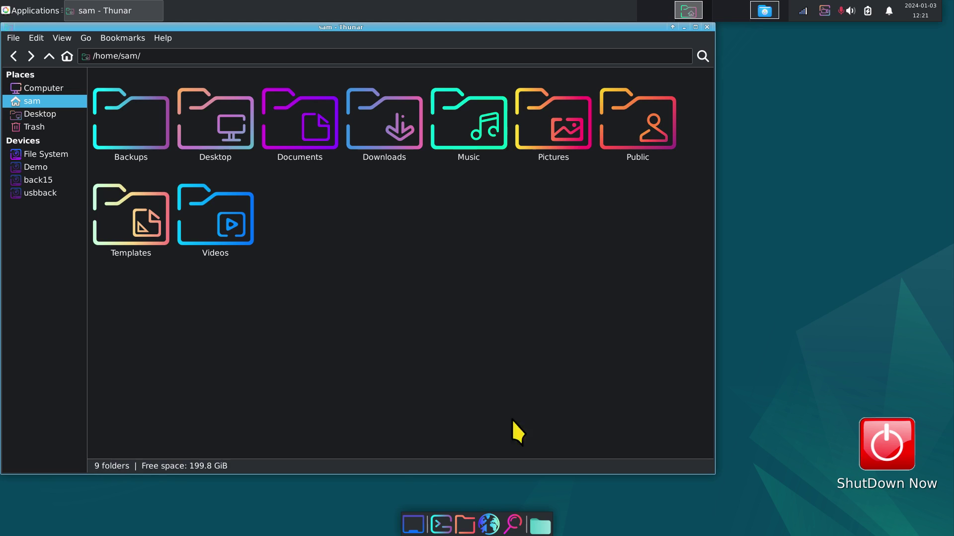
{"action": "double_click", "coordinate": [388, 123]}
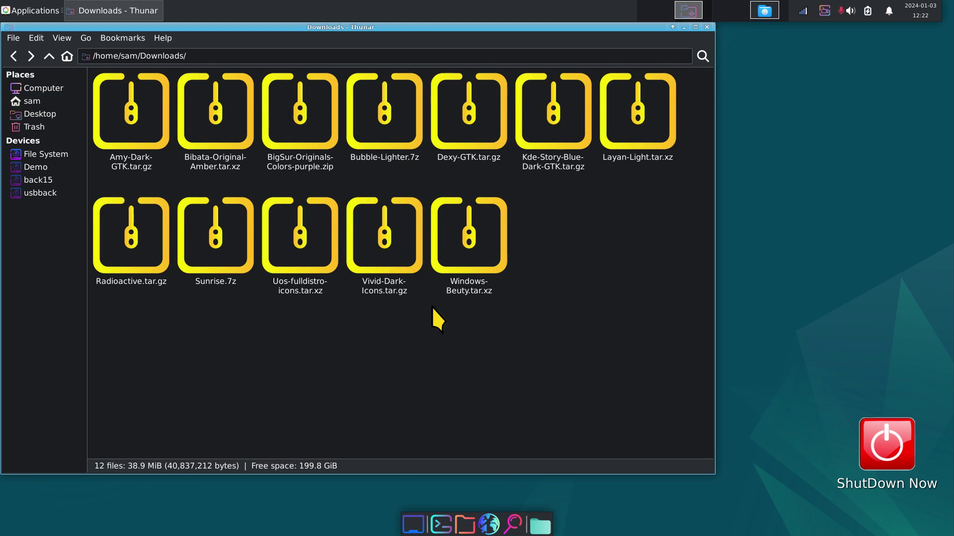
{"action": "left_click", "coordinate": [386, 279]}
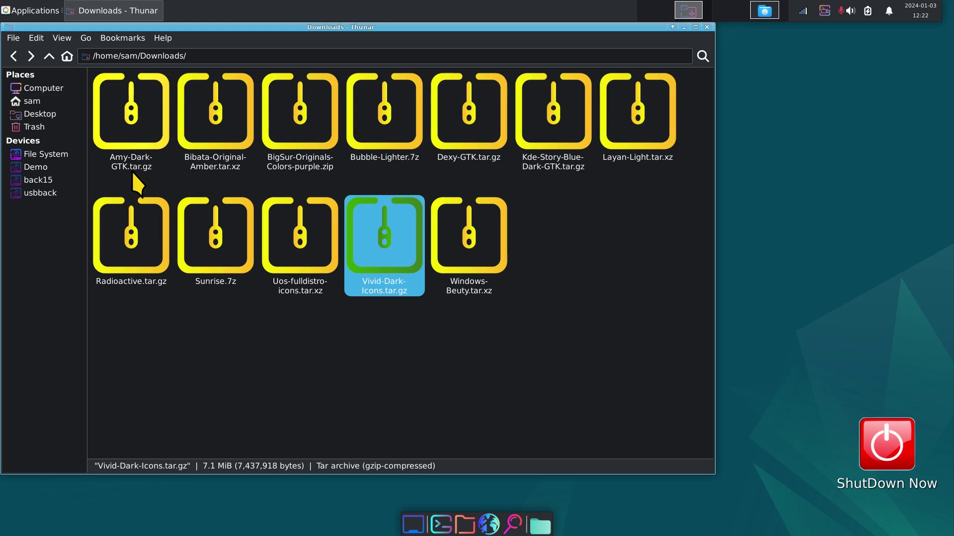
Extract the Bubble-Lighter.7z archive inside the Downloads folder, moving the file manager window closer to the screen's center
{"action": "left_click", "coordinate": [411, 128]}
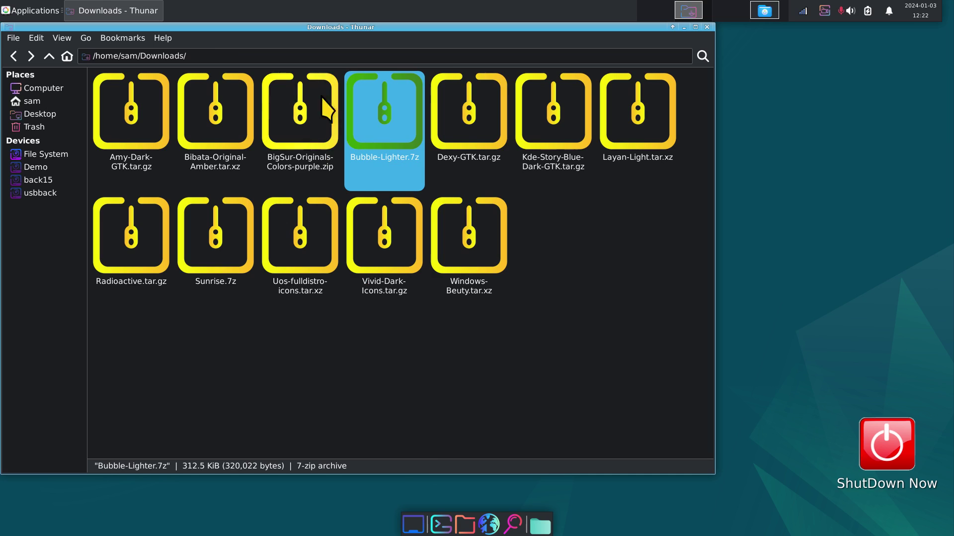
{"action": "left_click_drag", "start_coordinate": [229, 28], "coordinate": [313, 29]}
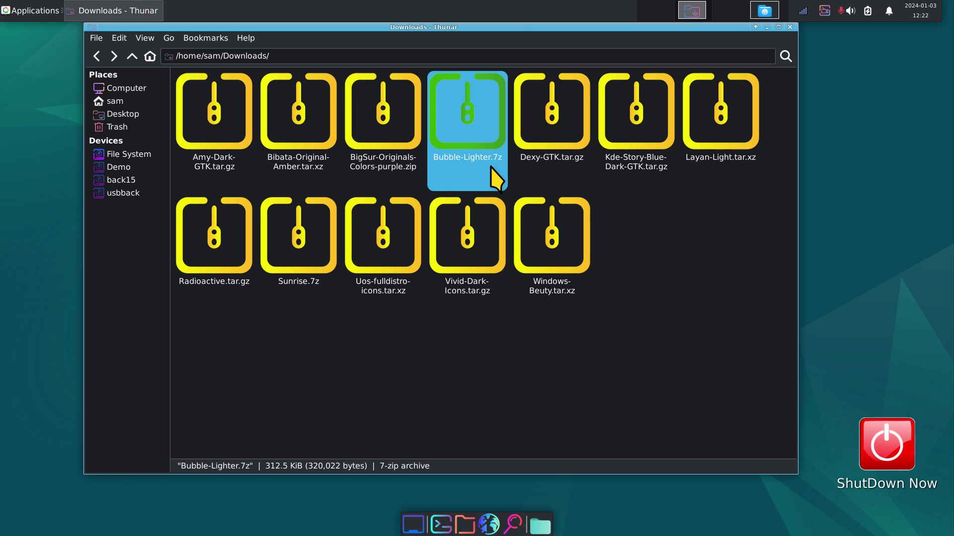
{"action": "right_click", "coordinate": [448, 95]}
{"action": "left_click", "coordinate": [485, 226]}
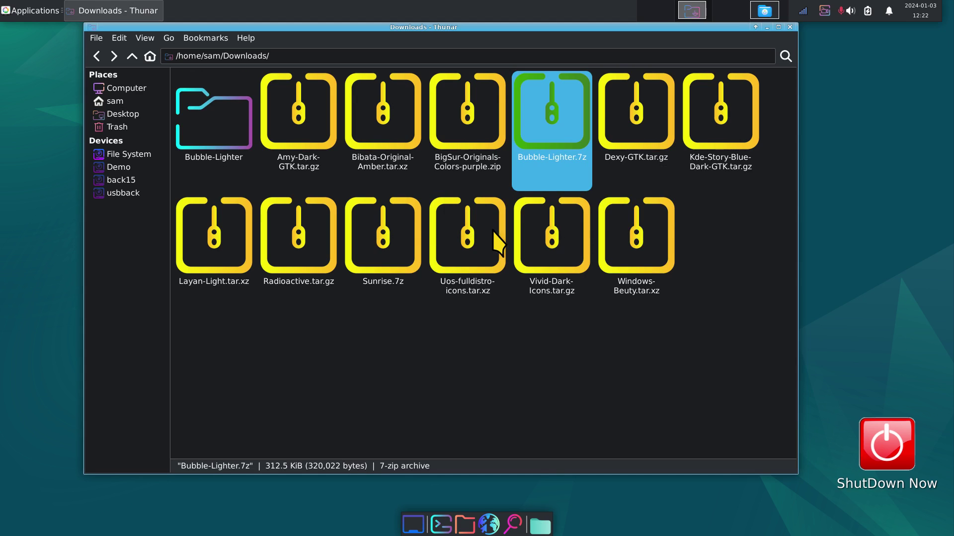
Move the extracted Bubble-Lighter folder from Downloads into the hidden .themes folder of the home directory and close the file manager
{"action": "right_click", "coordinate": [187, 116]}
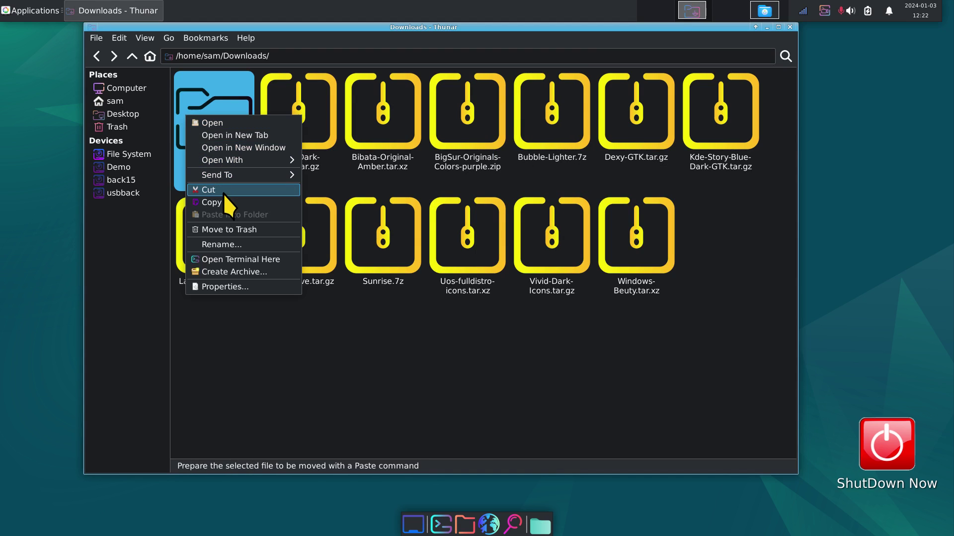
{"action": "left_click", "coordinate": [209, 190]}
{"action": "left_click", "coordinate": [111, 102]}
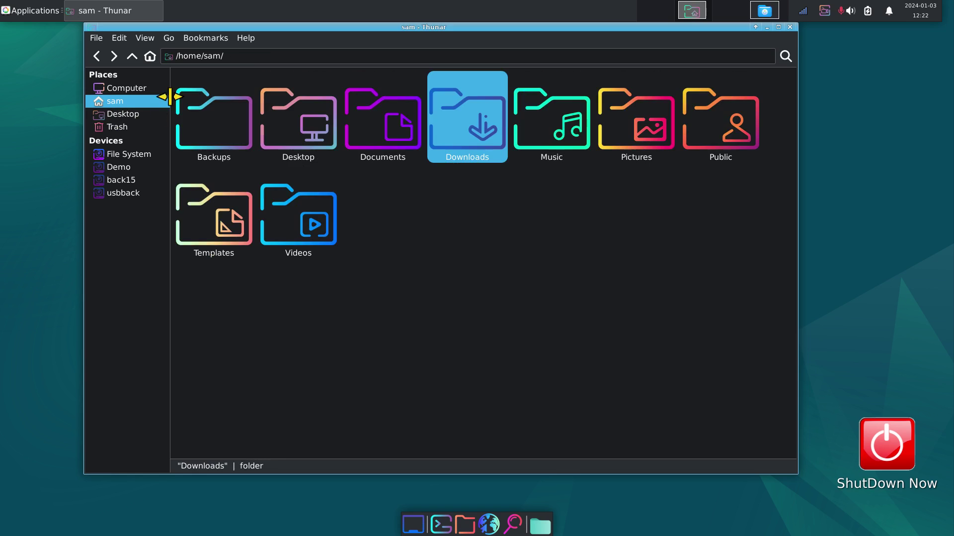
{"action": "left_click", "coordinate": [374, 252]}
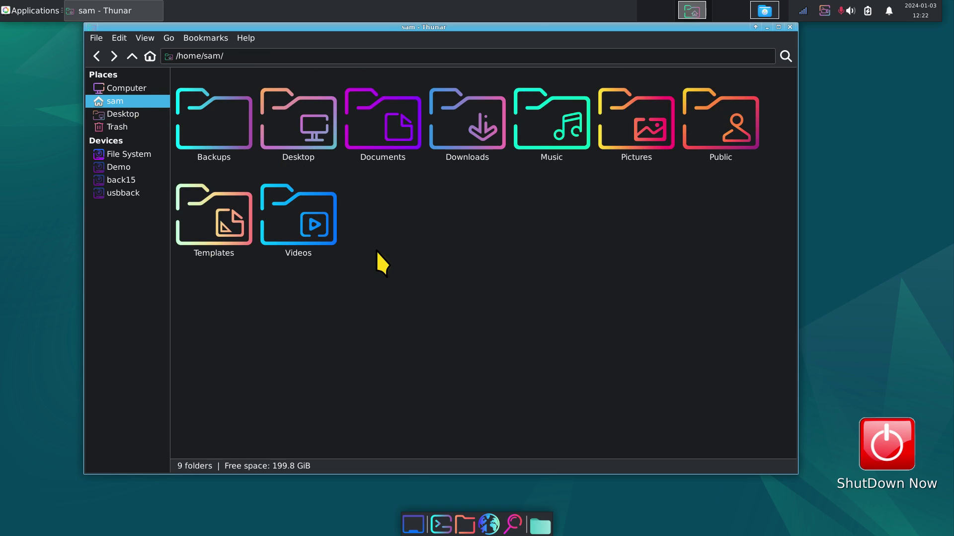
{"action": "key", "text": "ctrl+h"}
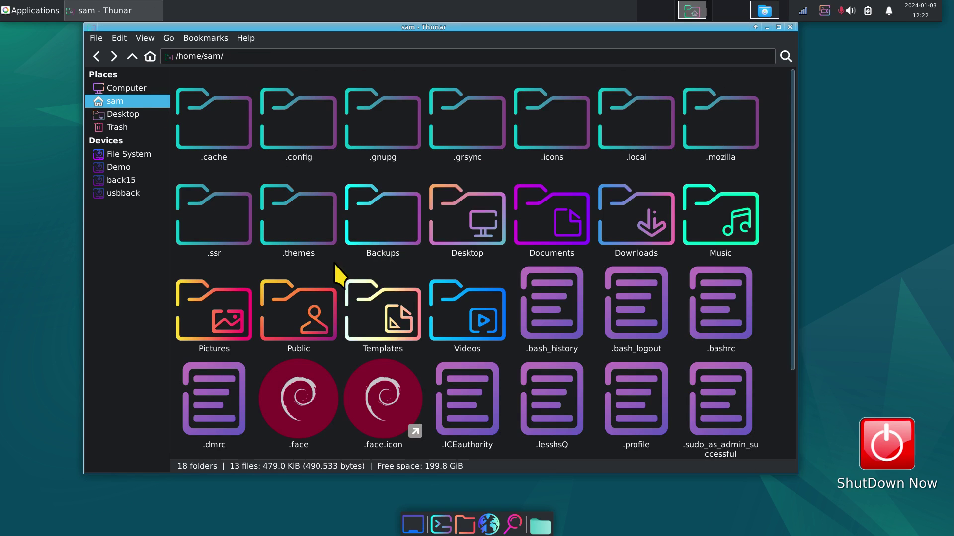
{"action": "double_click", "coordinate": [308, 213]}
{"action": "right_click", "coordinate": [308, 201]}
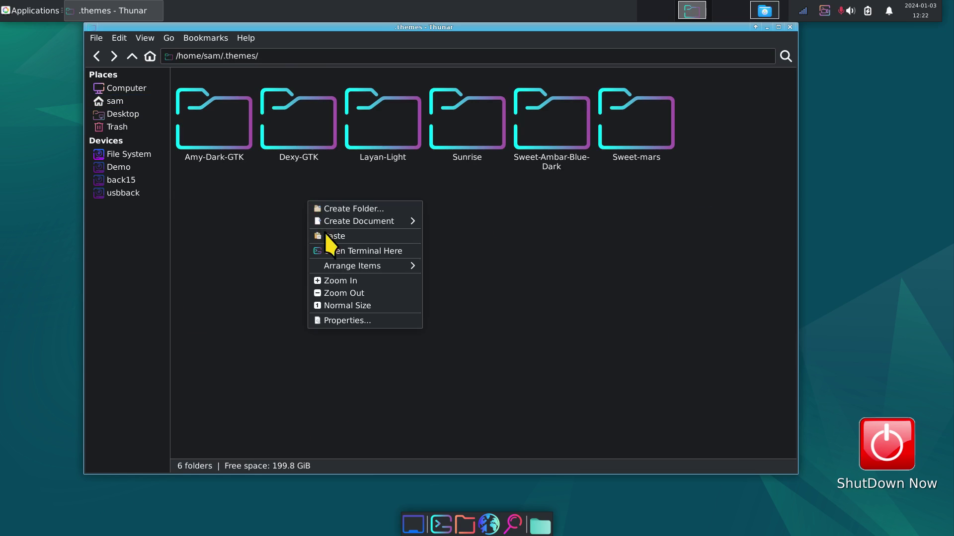
{"action": "left_click", "coordinate": [353, 237]}
{"action": "left_click", "coordinate": [375, 249]}
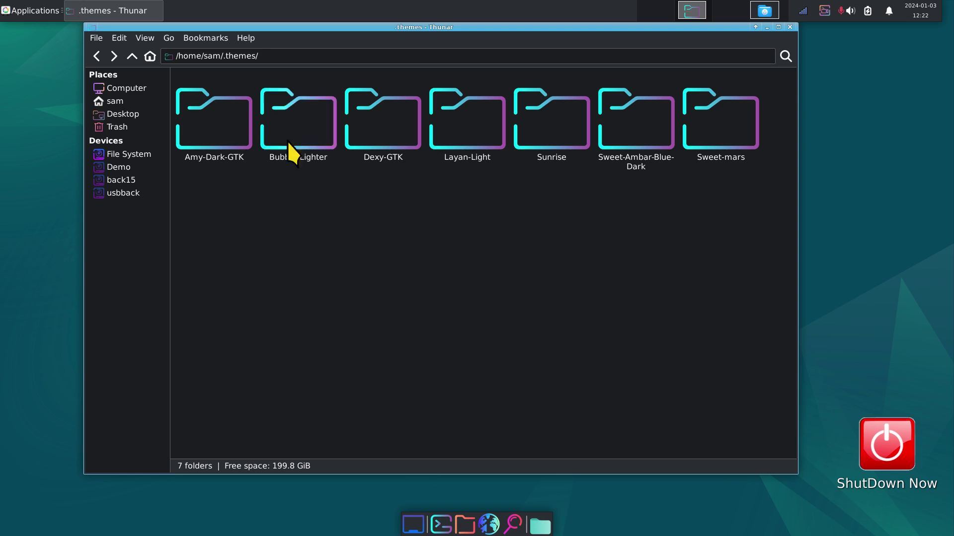
{"action": "left_click", "coordinate": [787, 27]}
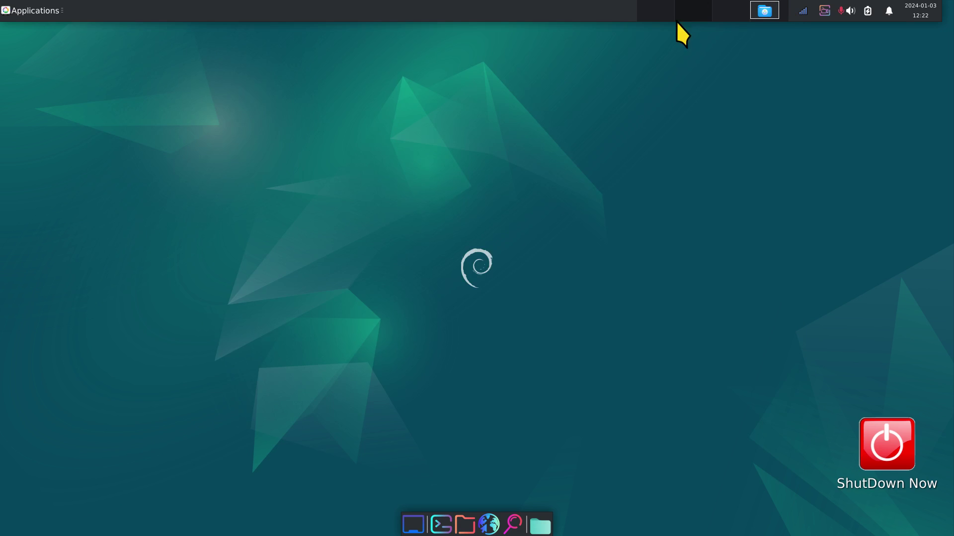
Open the Appearance settings from the Settings Manager, try the Bubble-Lighter style and switch to Amy-Dark-GTK
{"action": "left_click", "coordinate": [46, 15]}
{"action": "mouse_move", "coordinate": [55, 97]}
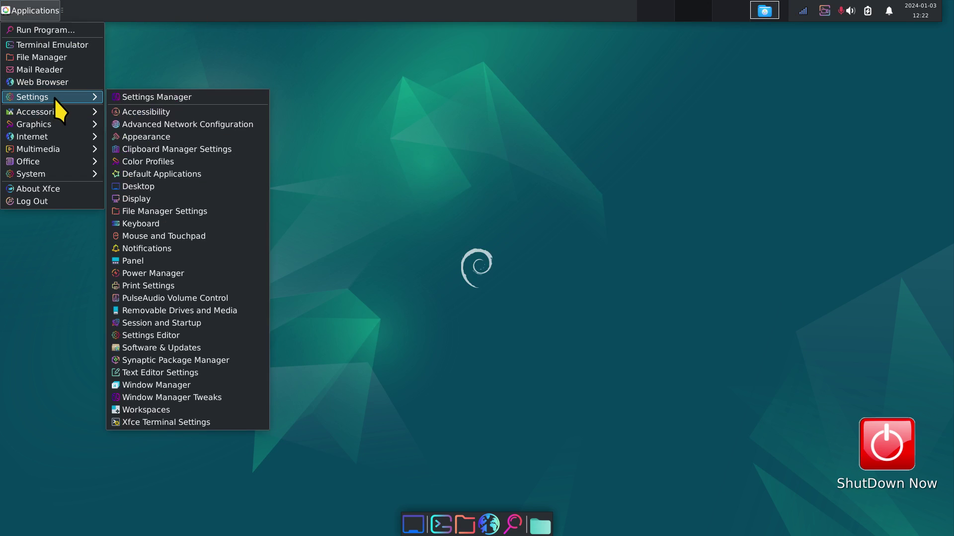
{"action": "left_click", "coordinate": [125, 97]}
{"action": "left_click", "coordinate": [278, 145]}
{"action": "left_click", "coordinate": [394, 202]}
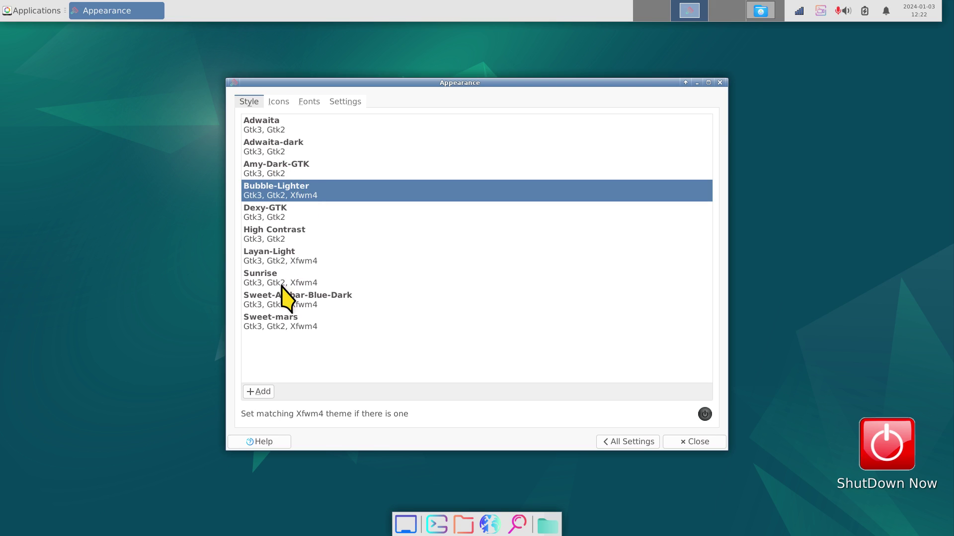
{"action": "left_click", "coordinate": [280, 168]}
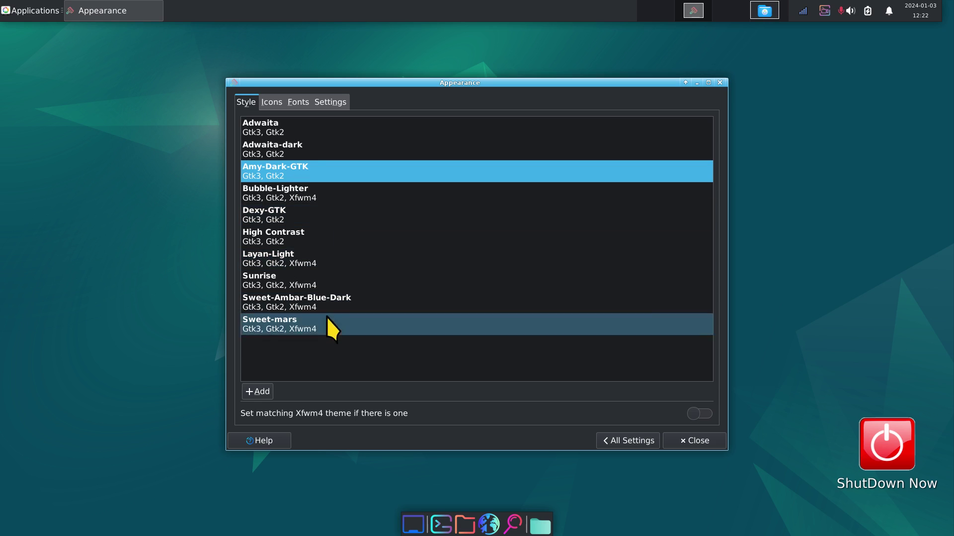
Install Vivid-Dark-Icons.tar.gz from Downloads through the Appearance settings and apply Vivid-Dark-Icons as the icon theme
{"action": "left_click", "coordinate": [262, 391]}
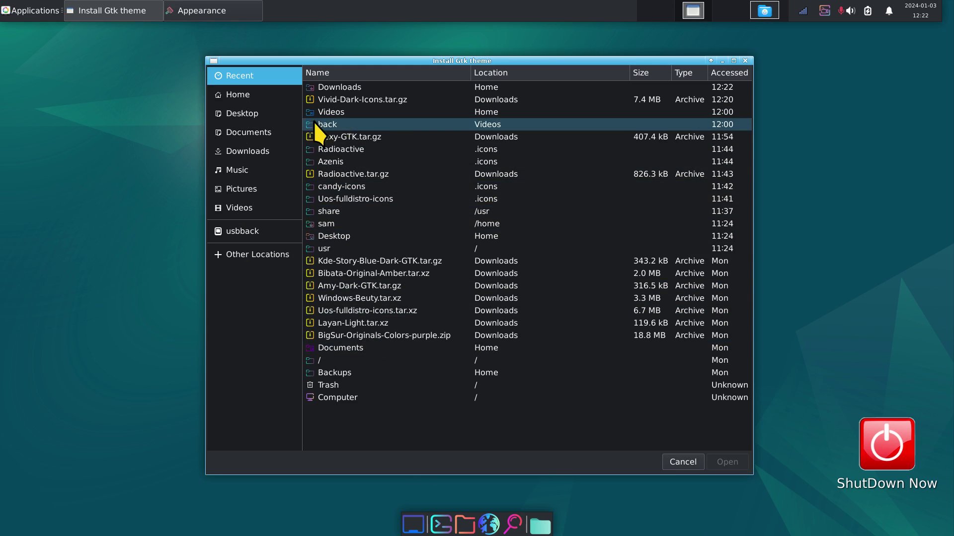
{"action": "left_click", "coordinate": [256, 152]}
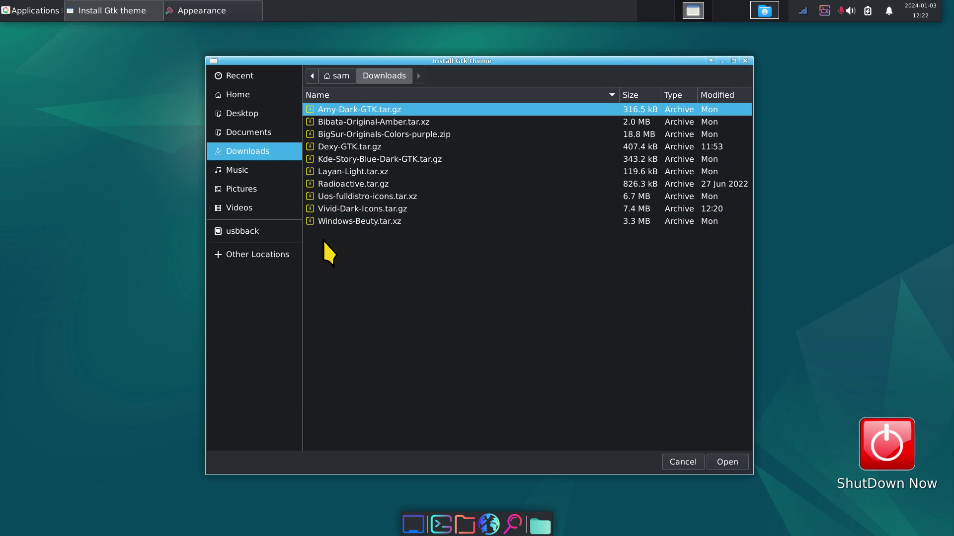
{"action": "left_click", "coordinate": [327, 209]}
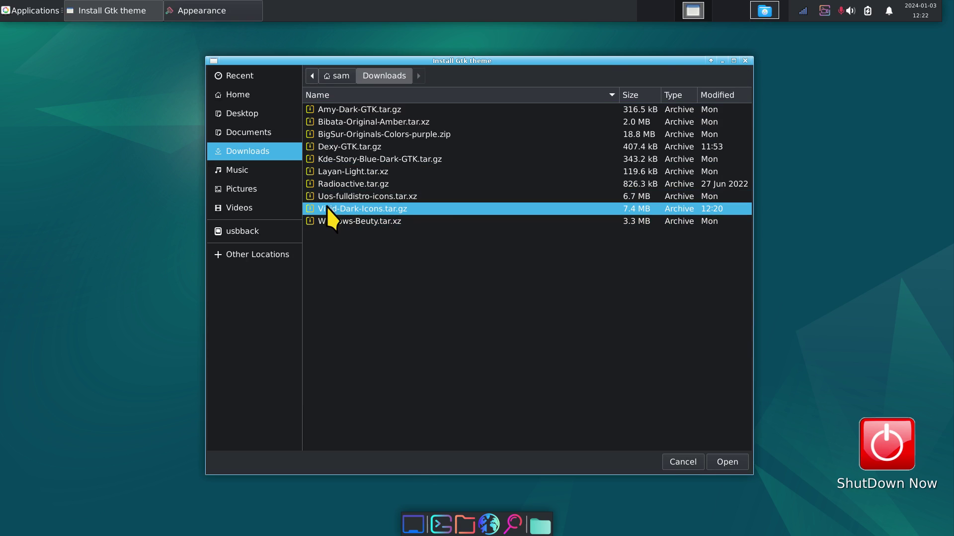
{"action": "left_click", "coordinate": [728, 460]}
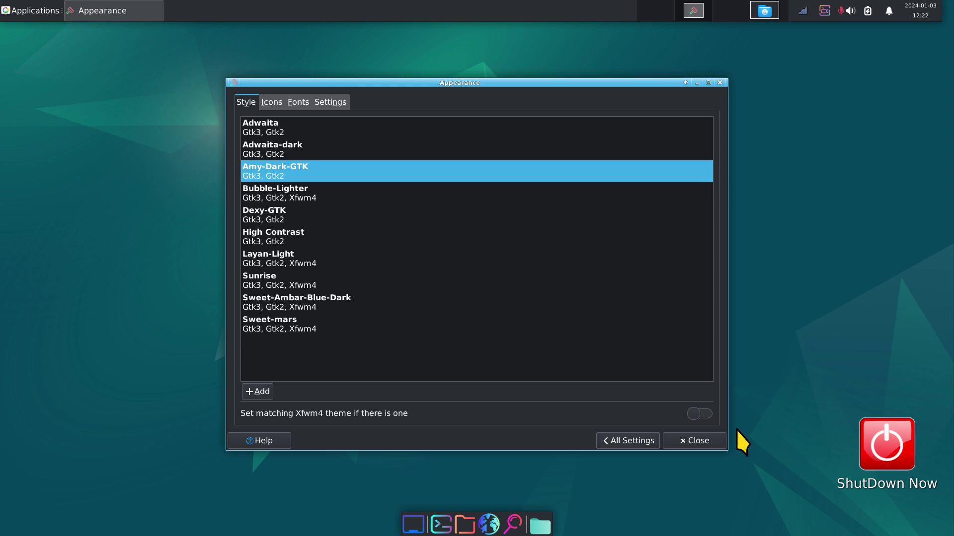
{"action": "left_click", "coordinate": [282, 101]}
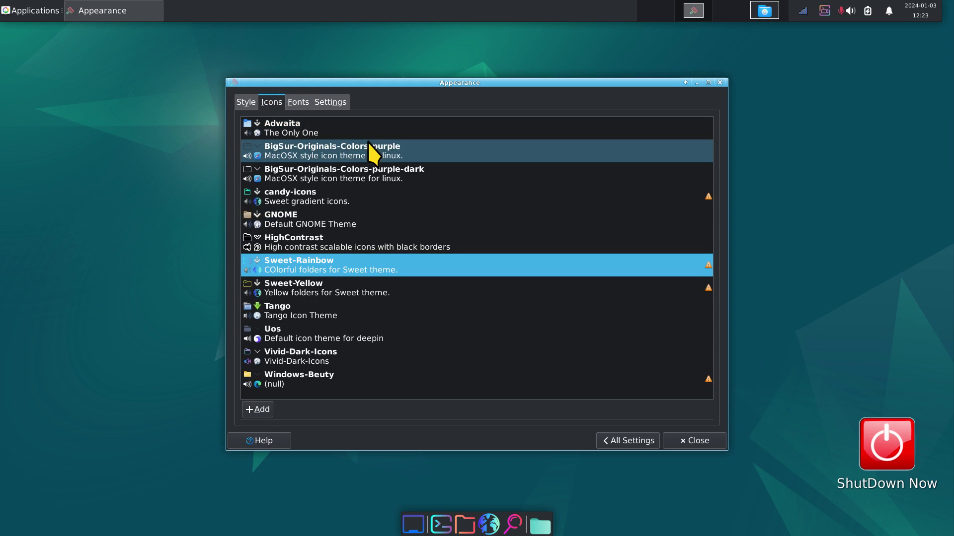
{"action": "left_click", "coordinate": [300, 355]}
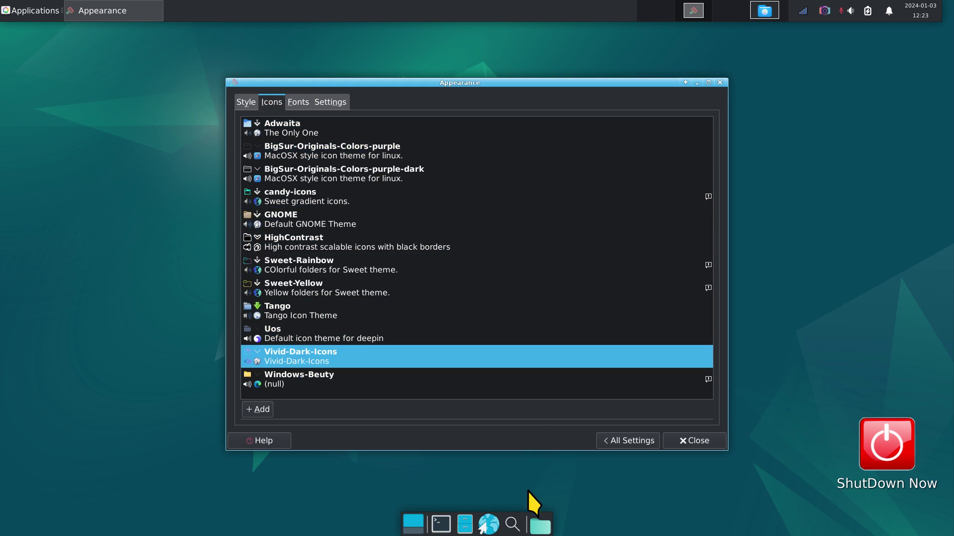
Open the home folder in the file manager and turn off the display of hidden files
{"action": "left_click", "coordinate": [465, 525]}
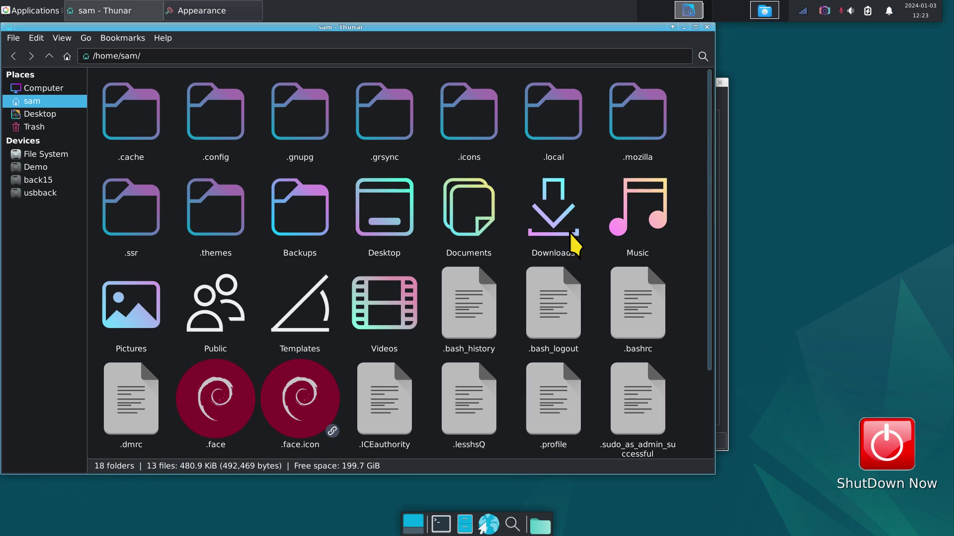
{"action": "left_click", "coordinate": [254, 267]}
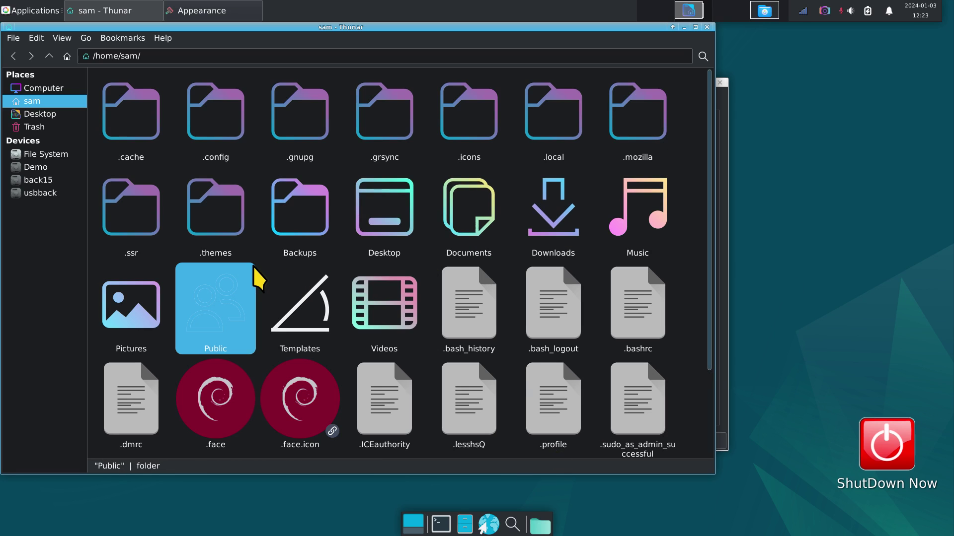
{"action": "key", "text": "ctrl+h"}
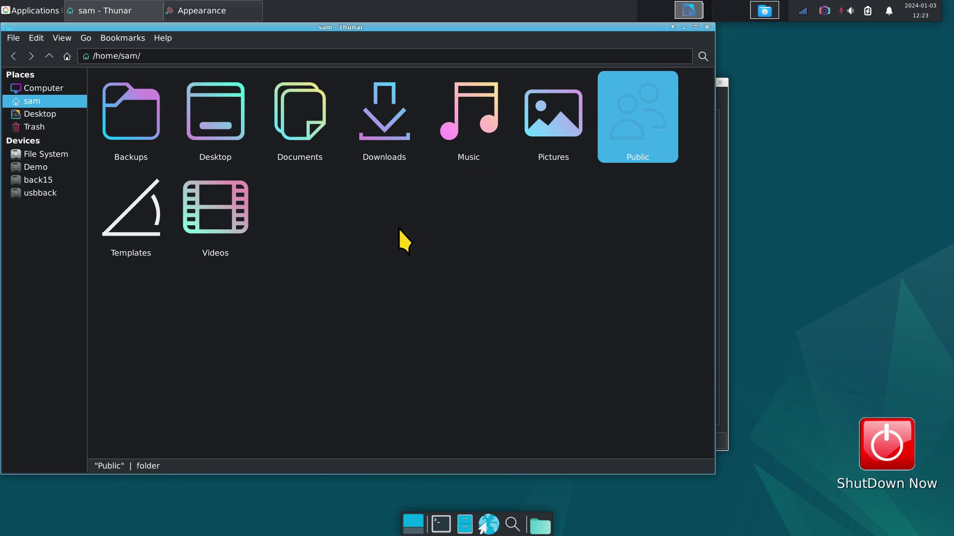
Examine how the Vivid-Dark folder icons look at several smaller and larger sizes in the home folder
{"action": "key", "text": "ctrl+minus"}
{"action": "key", "text": "ctrl+minus"}
{"action": "key", "text": "ctrl+minus"}
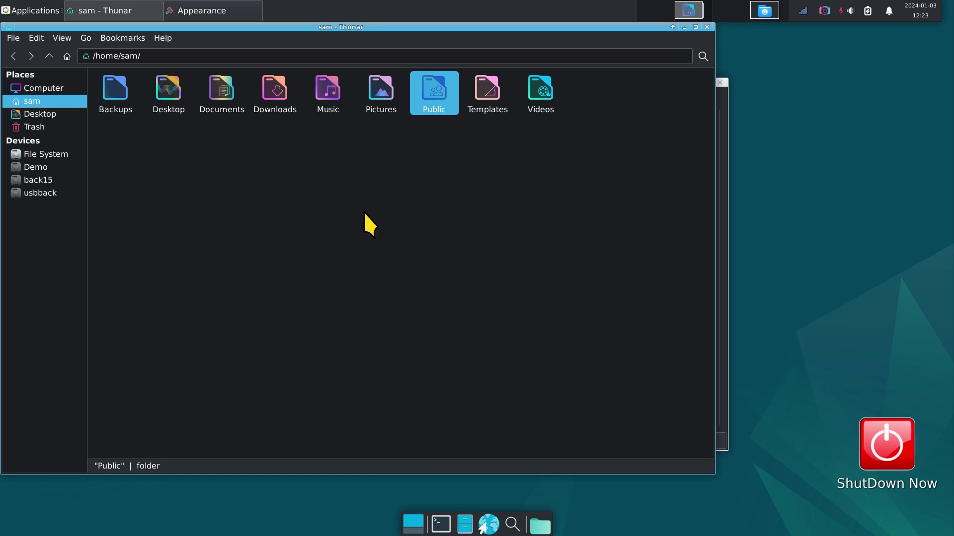
{"action": "key", "text": "ctrl+minus"}
{"action": "key", "text": "ctrl+minus"}
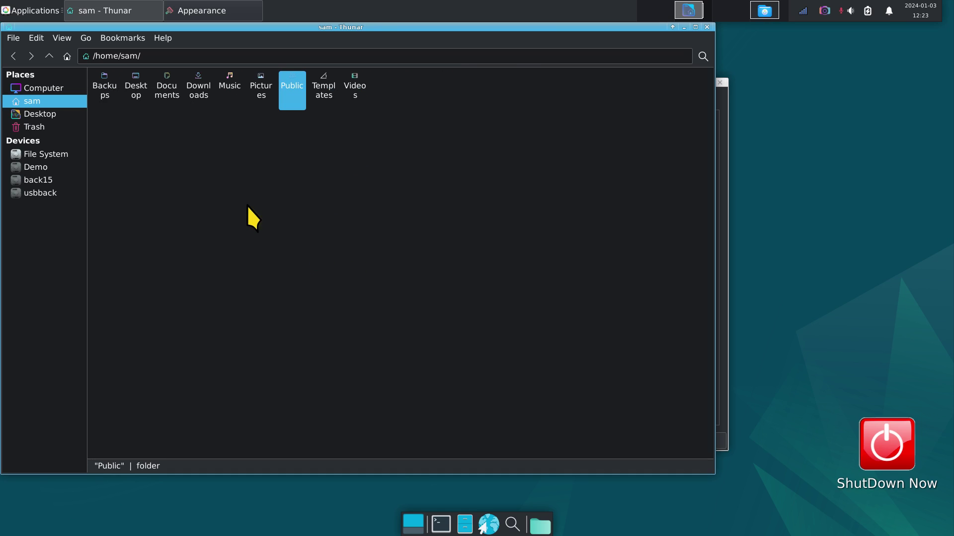
{"action": "key", "text": "ctrl+plus"}
{"action": "key", "text": "ctrl+plus"}
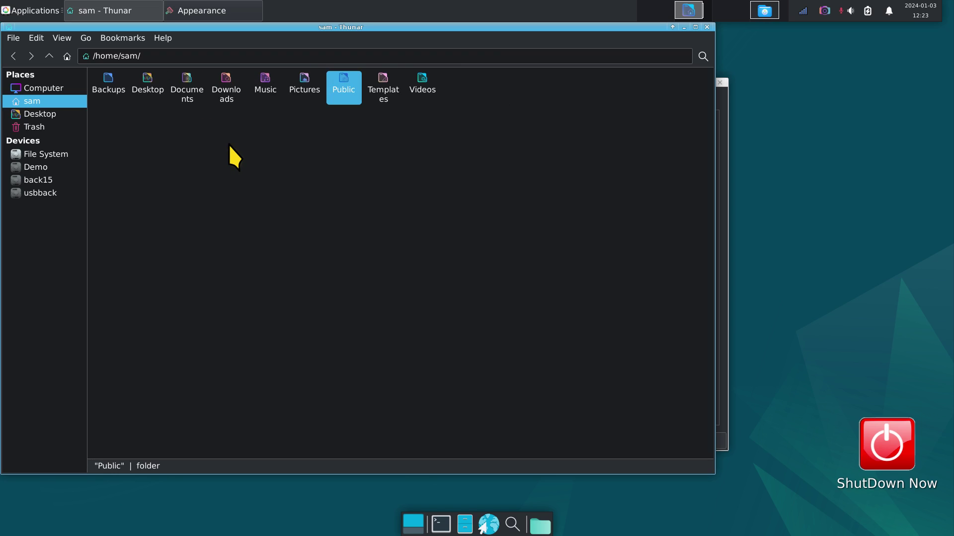
{"action": "key", "text": "ctrl+plus"}
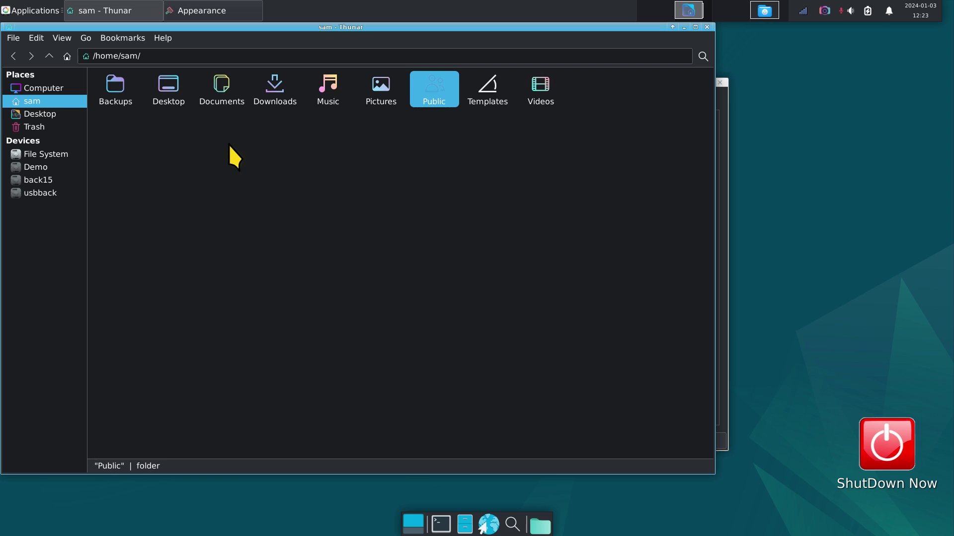
{"action": "key", "text": "ctrl+plus"}
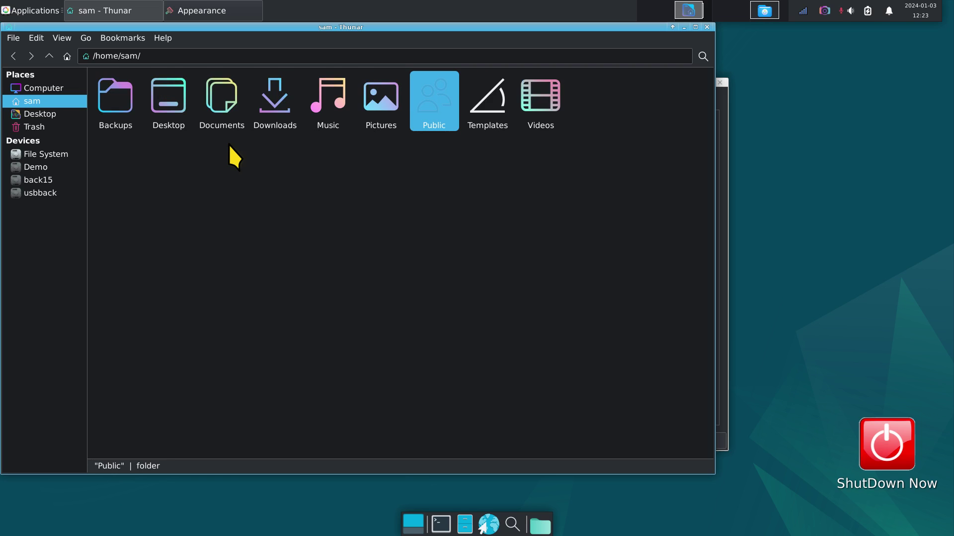
{"action": "key", "text": "ctrl+plus"}
{"action": "key", "text": "ctrl+plus"}
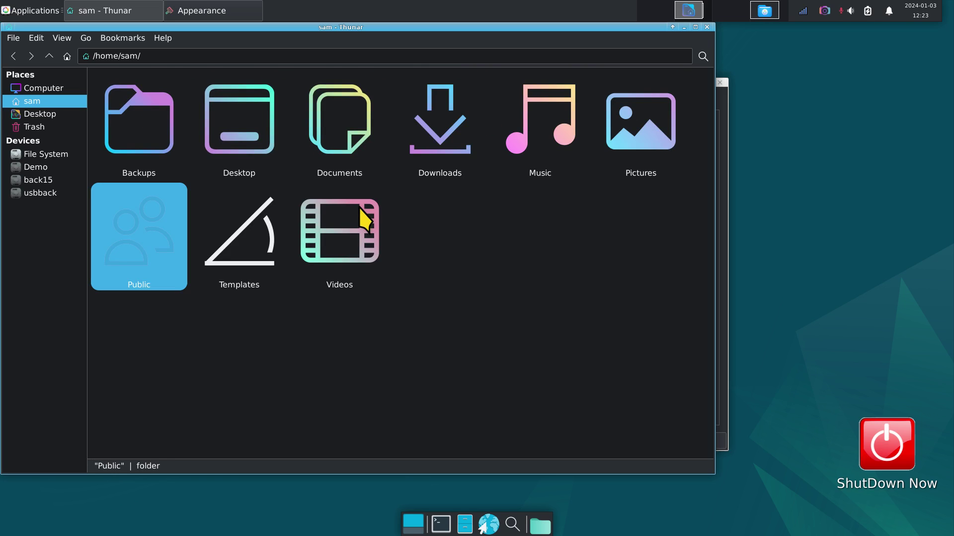
{"action": "key", "text": "ctrl+minus"}
{"action": "key", "text": "ctrl+minus"}
{"action": "key", "text": "ctrl+minus"}
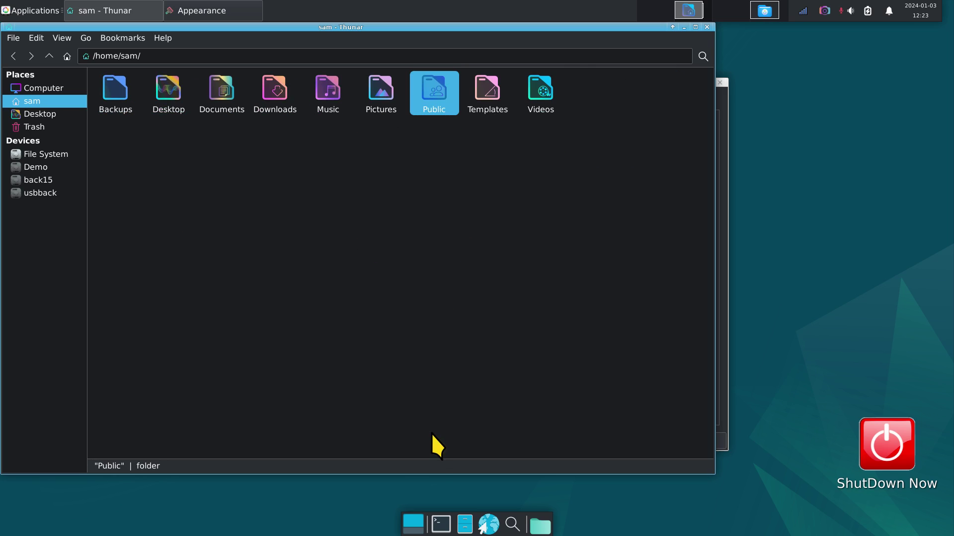
Set the Appearance style to Adwaita and move the settings window down to uncover the folder icons behind it
{"action": "left_click", "coordinate": [192, 12]}
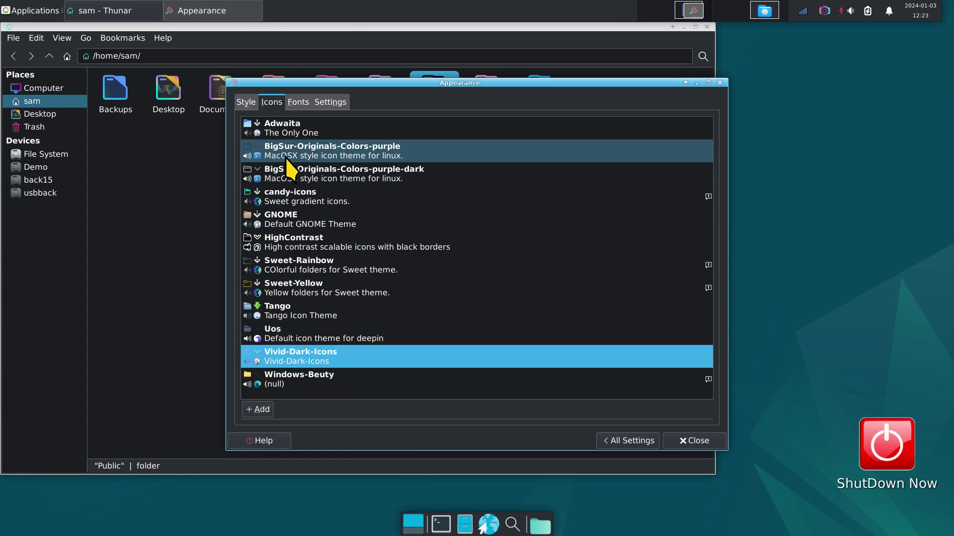
{"action": "left_click", "coordinate": [253, 105]}
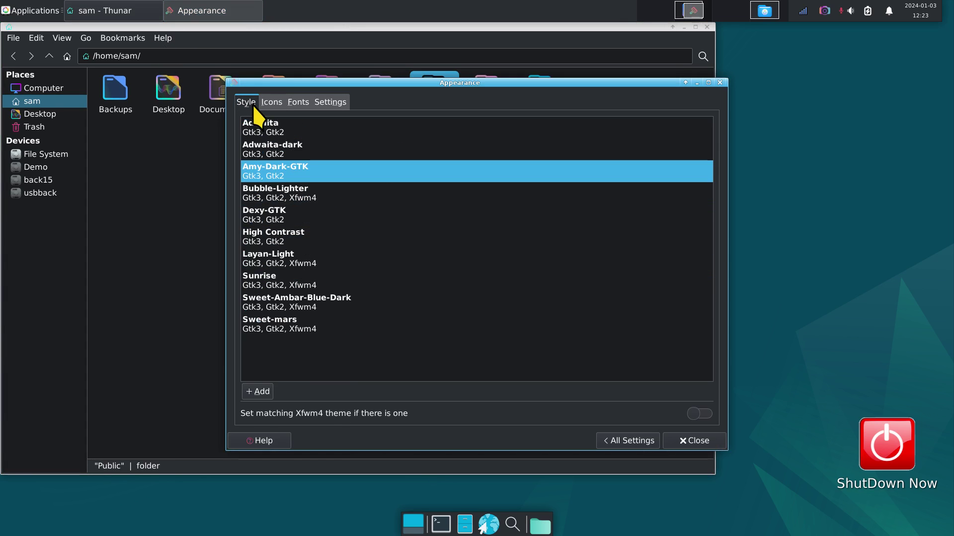
{"action": "left_click", "coordinate": [268, 130]}
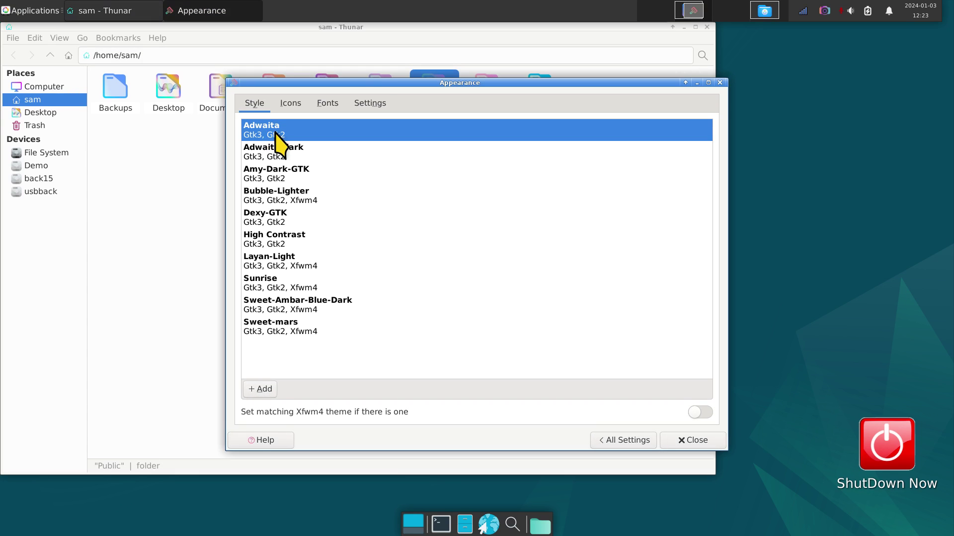
{"action": "left_click_drag", "start_coordinate": [380, 83], "coordinate": [389, 212]}
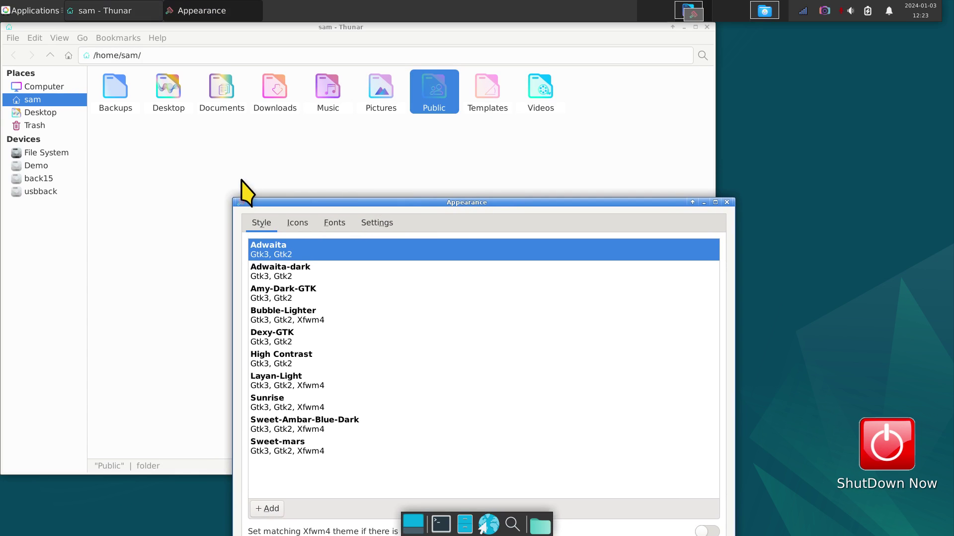
Check the home folder icons at different sizes against the light Adwaita style and close the file manager
{"action": "left_click", "coordinate": [128, 207]}
{"action": "scroll", "coordinate": [195, 258], "scroll_direction": "up", "scroll_amount": 5}
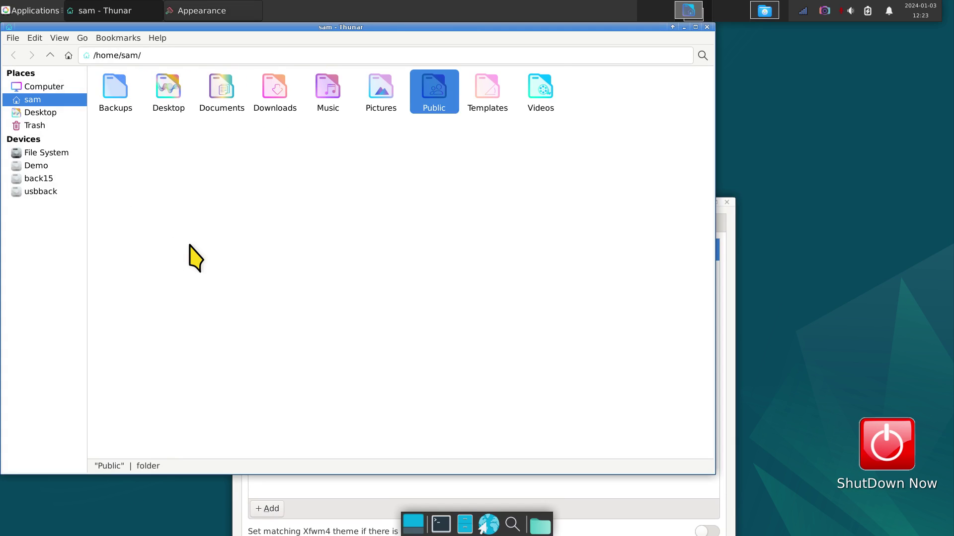
{"action": "scroll", "coordinate": [195, 258], "scroll_direction": "down", "scroll_amount": 5}
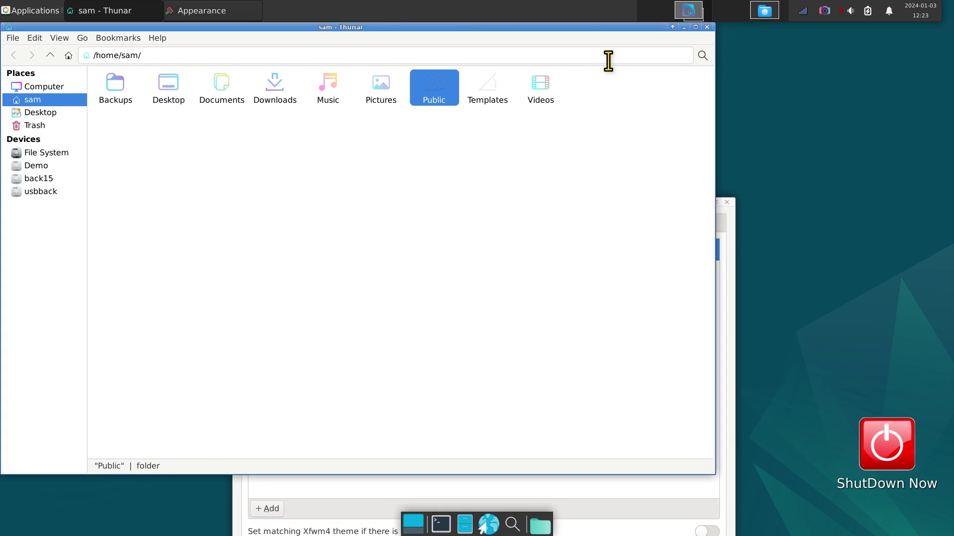
{"action": "left_click", "coordinate": [707, 27]}
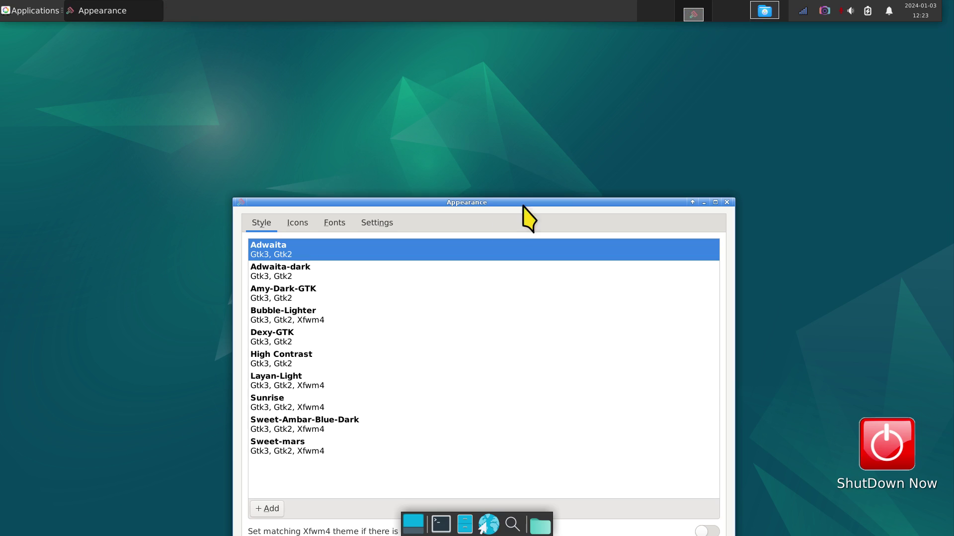
Show hidden files in the home folder with enlarged icons and open the .icons folder
{"action": "left_click_drag", "start_coordinate": [501, 203], "coordinate": [495, 34]}
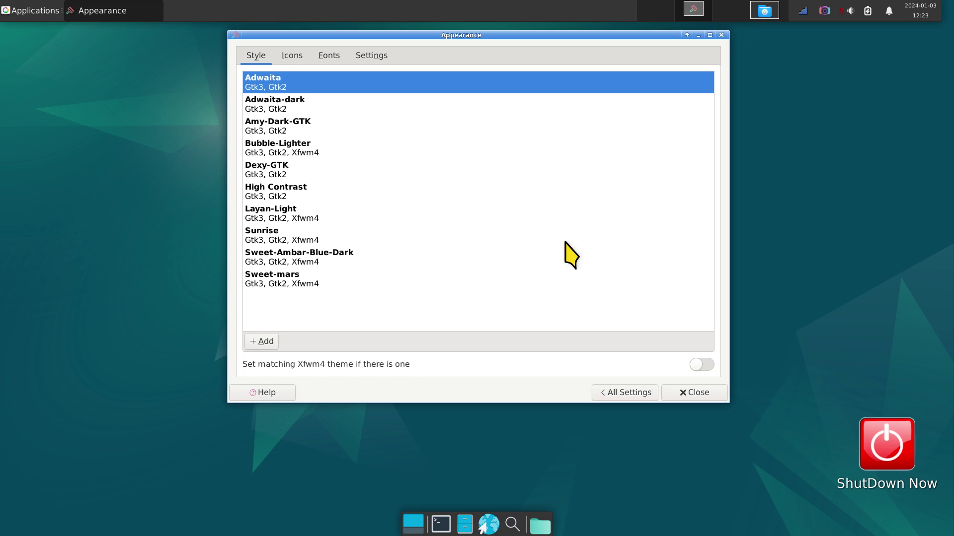
{"action": "left_click", "coordinate": [463, 524]}
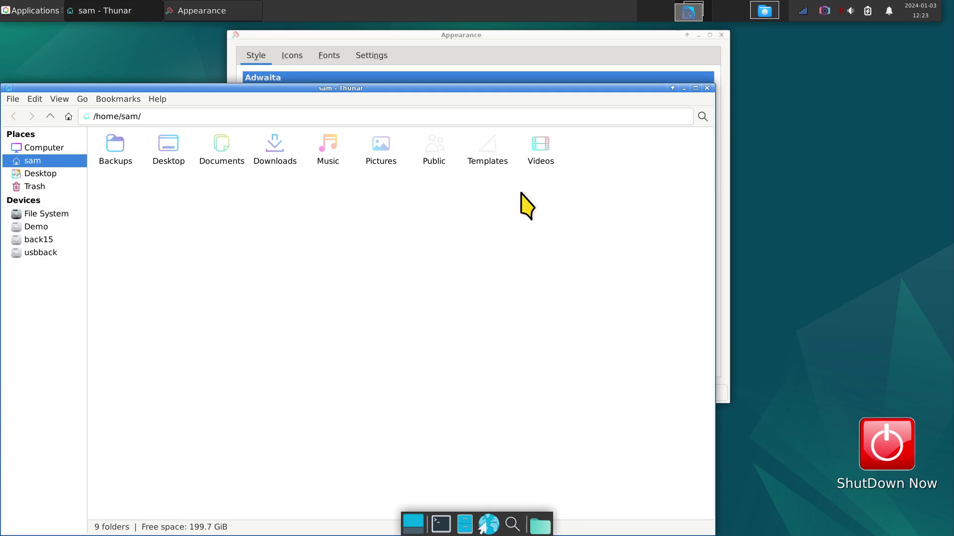
{"action": "scroll", "coordinate": [382, 322], "scroll_direction": "up", "scroll_amount": 2, "text": "ctrl"}
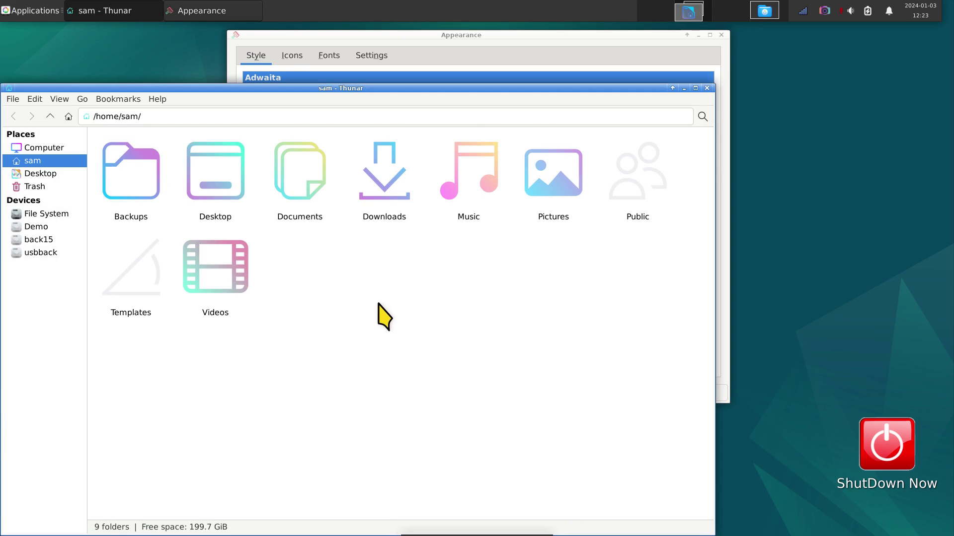
{"action": "key", "text": "ctrl+h"}
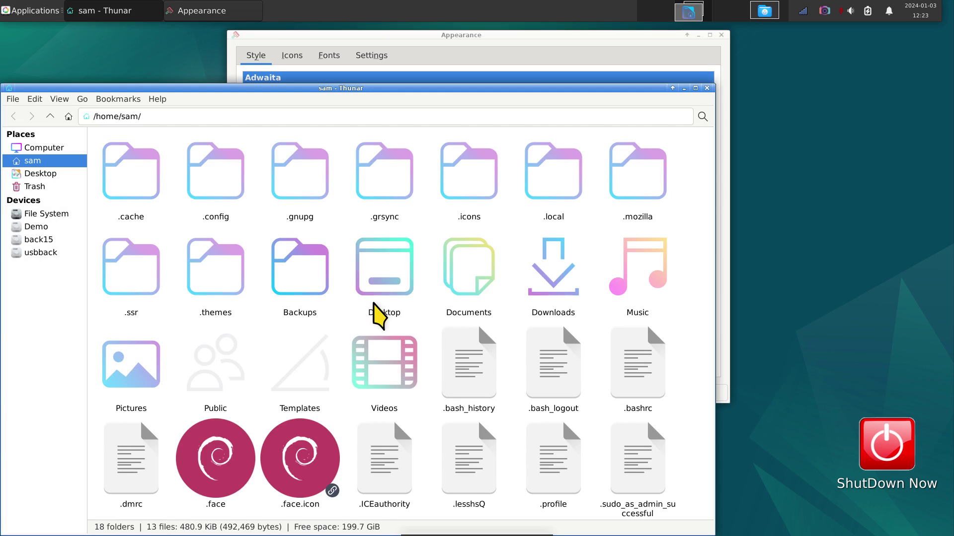
{"action": "left_click", "coordinate": [469, 185]}
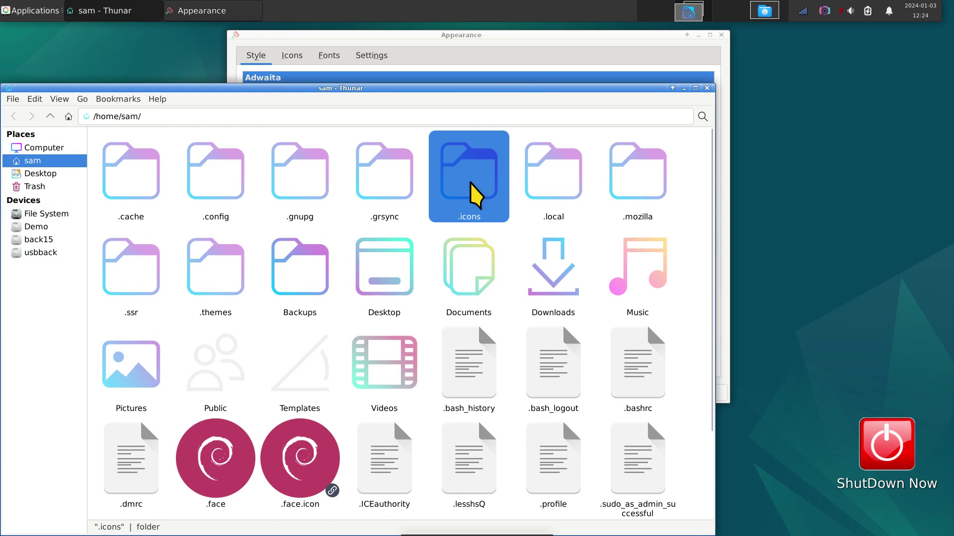
{"action": "double_click", "coordinate": [470, 183]}
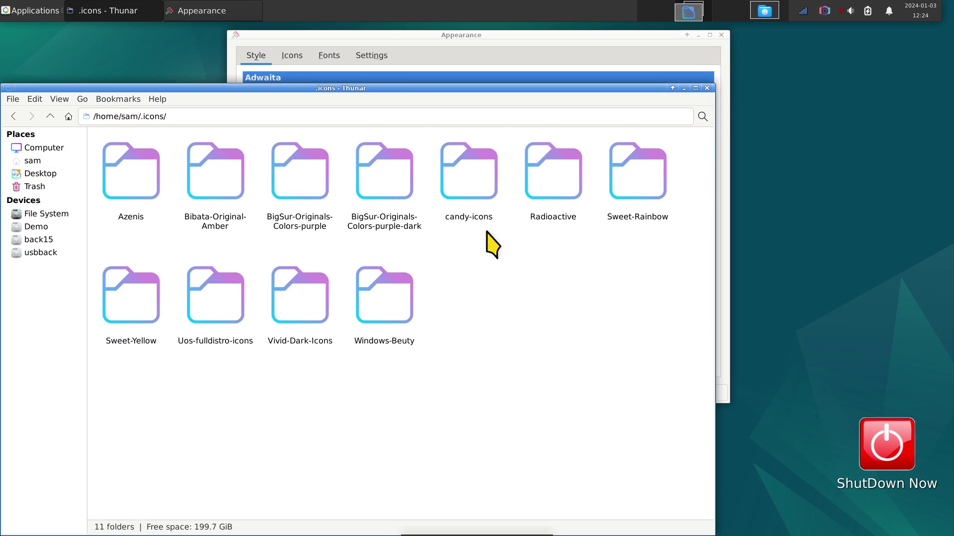
Look over the installed icon and cursor theme folders inside .icons
{"action": "left_click", "coordinate": [553, 163]}
{"action": "left_click", "coordinate": [121, 188]}
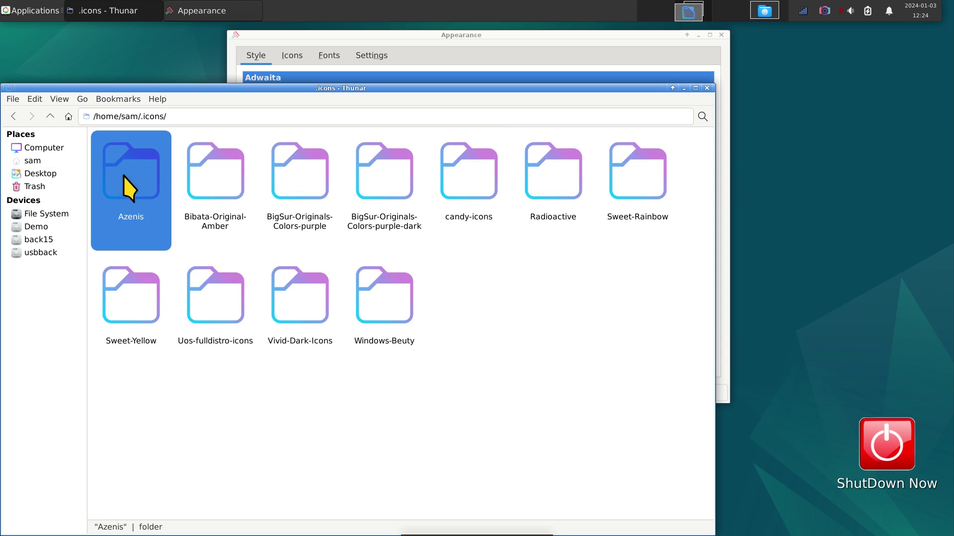
{"action": "left_click", "coordinate": [199, 187]}
{"action": "left_click", "coordinate": [477, 191]}
{"action": "left_click", "coordinate": [392, 180]}
{"action": "left_click", "coordinate": [312, 192]}
{"action": "left_click", "coordinate": [305, 313]}
{"action": "left_click", "coordinate": [213, 310]}
{"action": "left_click", "coordinate": [127, 265]}
{"action": "left_click", "coordinate": [224, 278]}
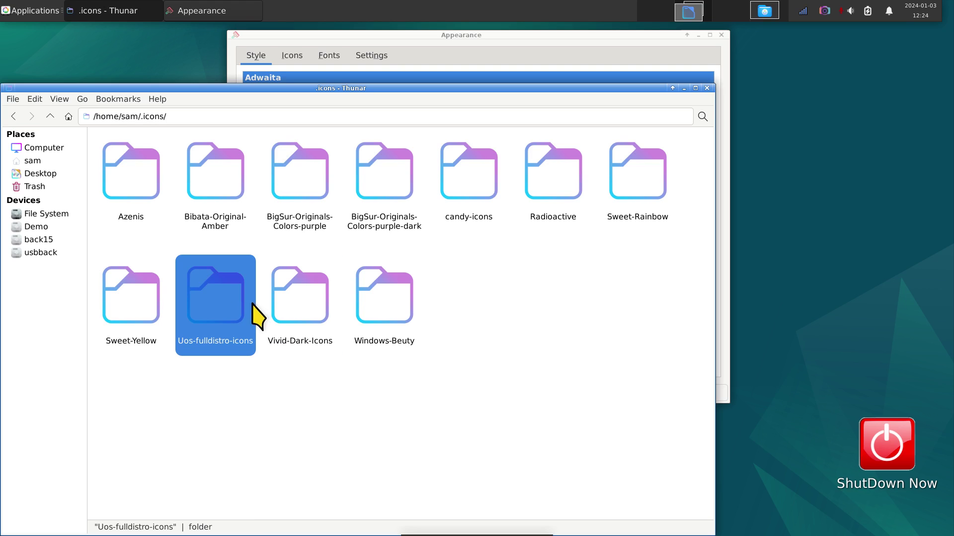
Inspect the contents of the Uos-fulldistro-icons and candy-icons folders and return to .icons
{"action": "double_click", "coordinate": [215, 300]}
{"action": "left_click", "coordinate": [314, 174]}
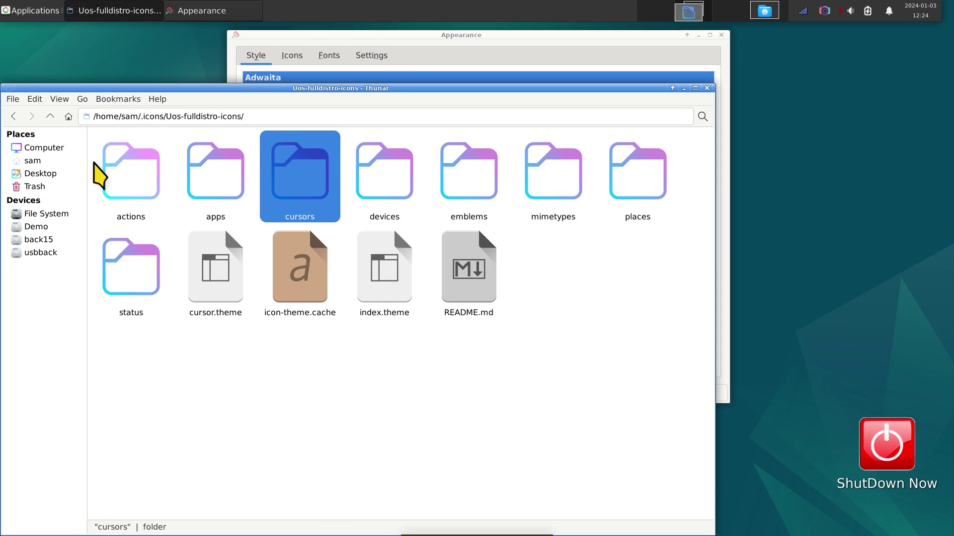
{"action": "left_click", "coordinate": [50, 116]}
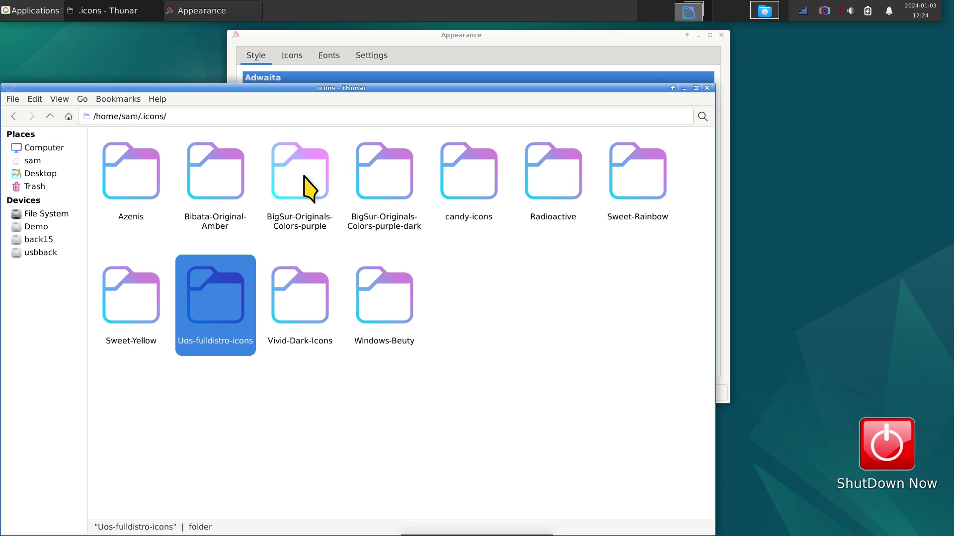
{"action": "double_click", "coordinate": [475, 189]}
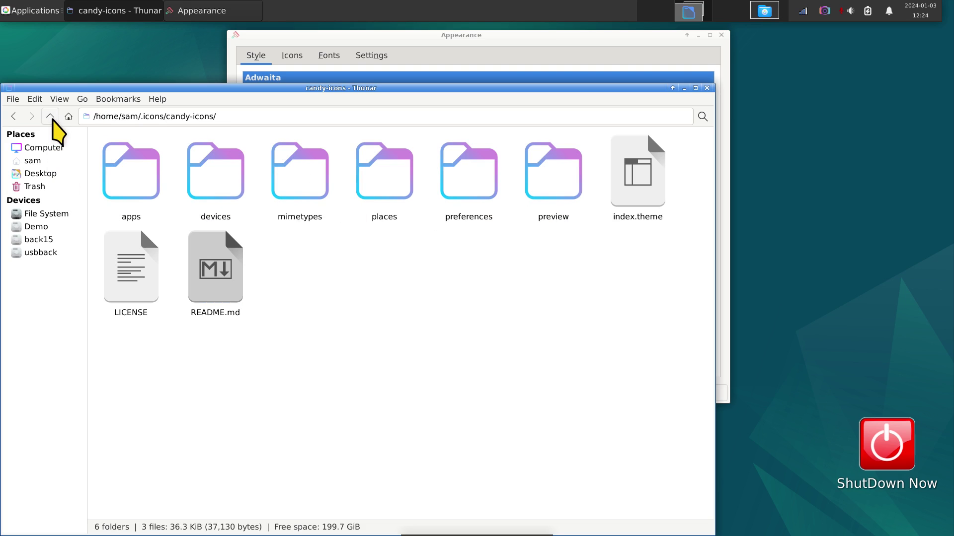
{"action": "left_click", "coordinate": [50, 116]}
{"action": "left_click", "coordinate": [293, 380]}
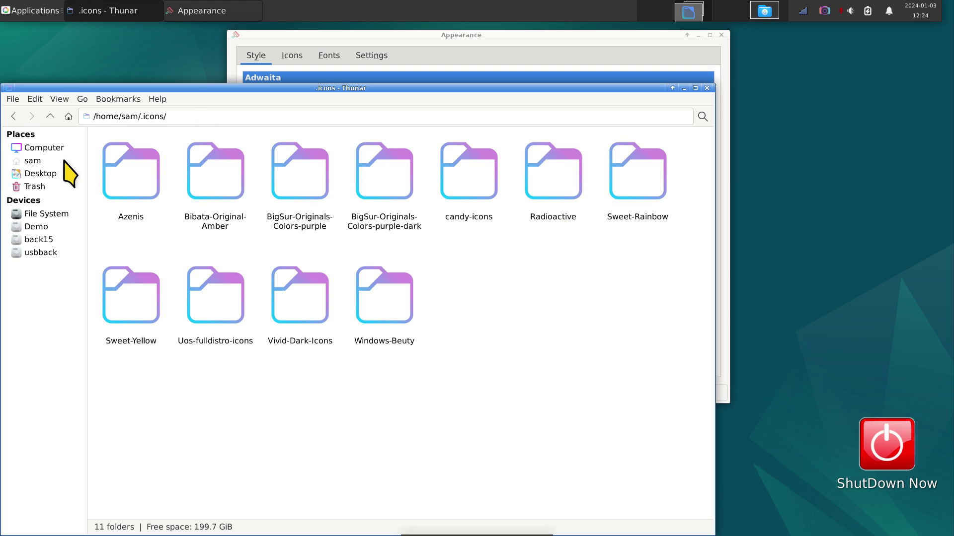
Open the .themes folder in the home folder and move the file manager down to uncover the Appearance style list
{"action": "left_click", "coordinate": [49, 116]}
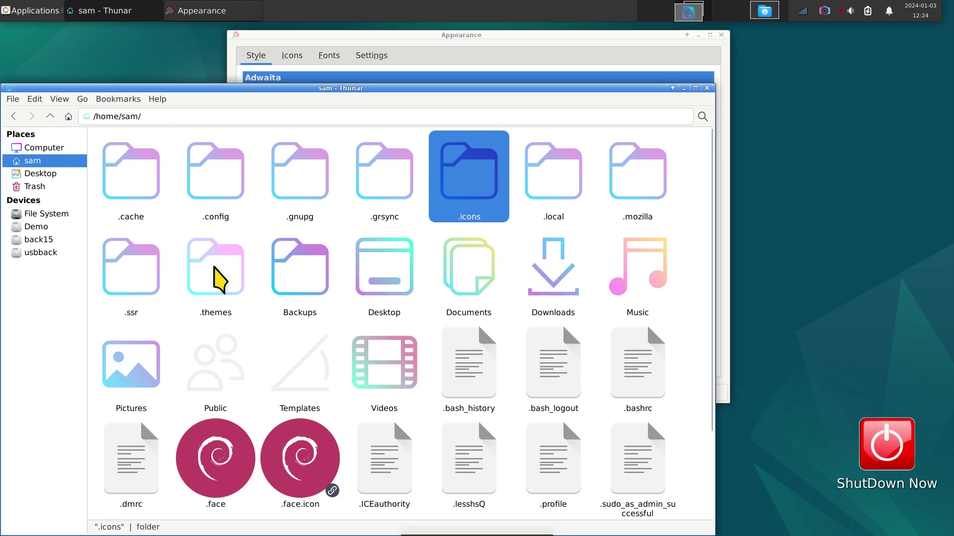
{"action": "double_click", "coordinate": [213, 262]}
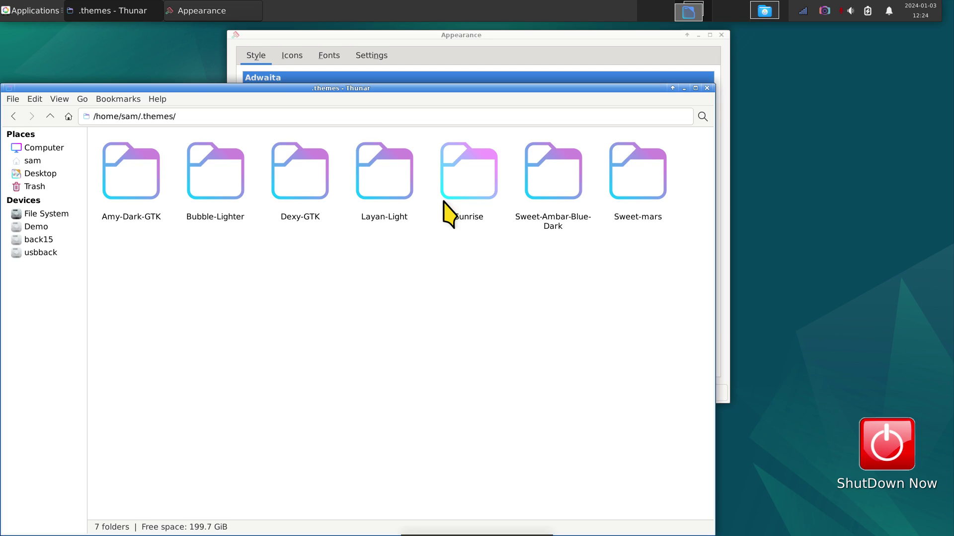
{"action": "left_click_drag", "start_coordinate": [448, 93], "coordinate": [442, 230]}
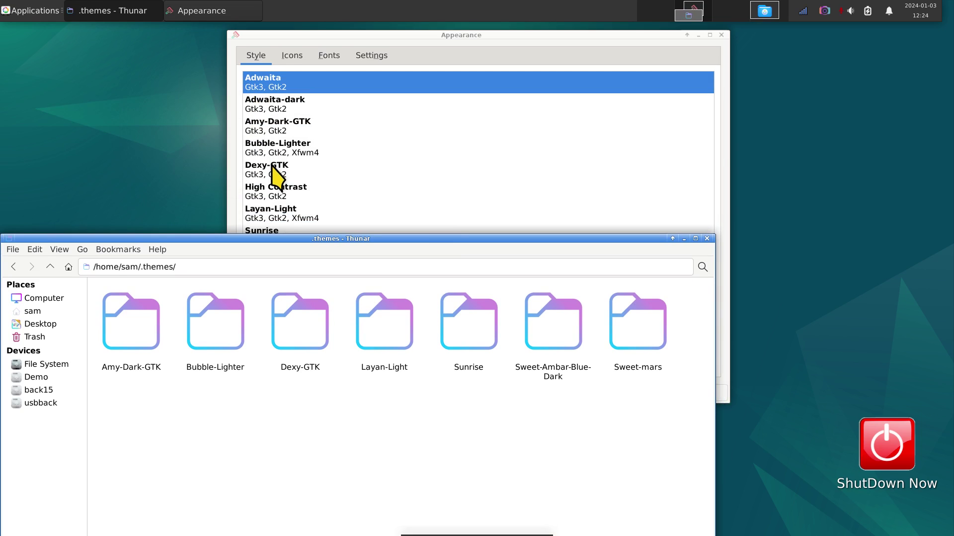
Try the Amy-Dark-GTK, Bubble-Lighter, Dexy-GTK and Layan-Light styles in turn, comparing them in the file manager
{"action": "left_click", "coordinate": [287, 127]}
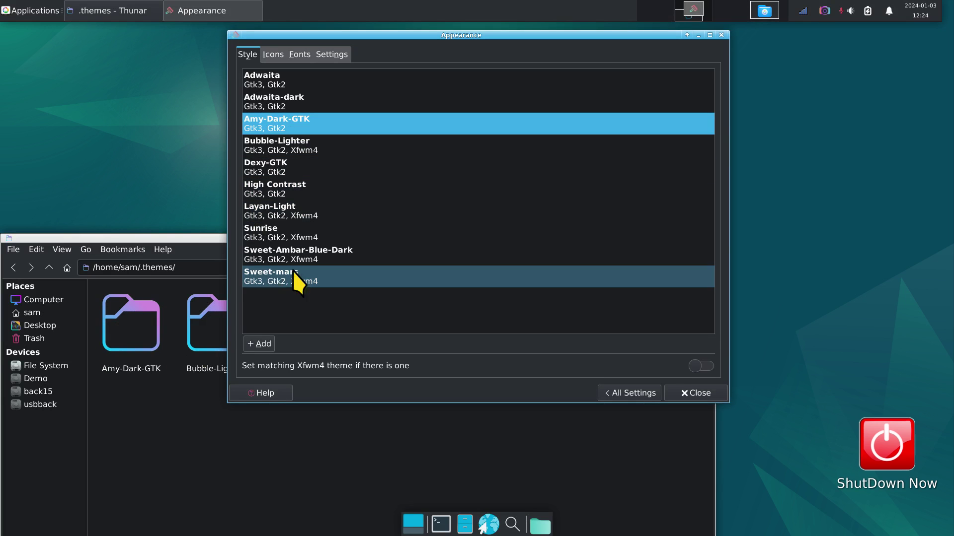
{"action": "left_click", "coordinate": [318, 145]}
{"action": "left_click", "coordinate": [153, 392]}
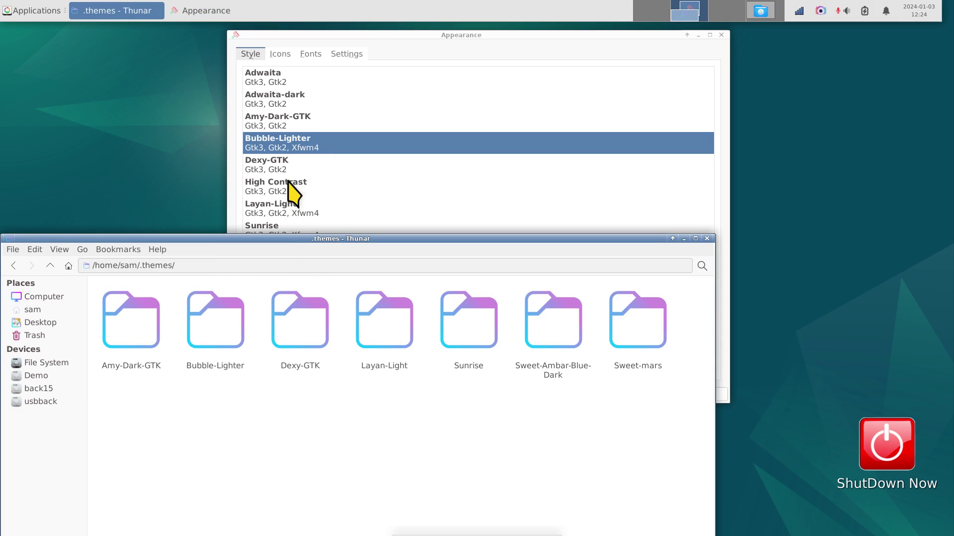
{"action": "left_click", "coordinate": [289, 162]}
{"action": "left_click", "coordinate": [220, 444]}
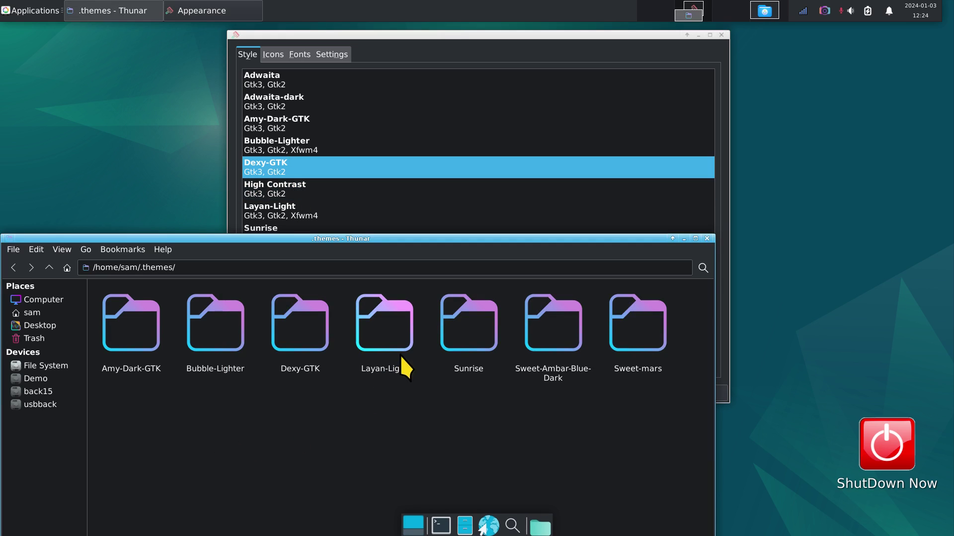
{"action": "left_click", "coordinate": [315, 207]}
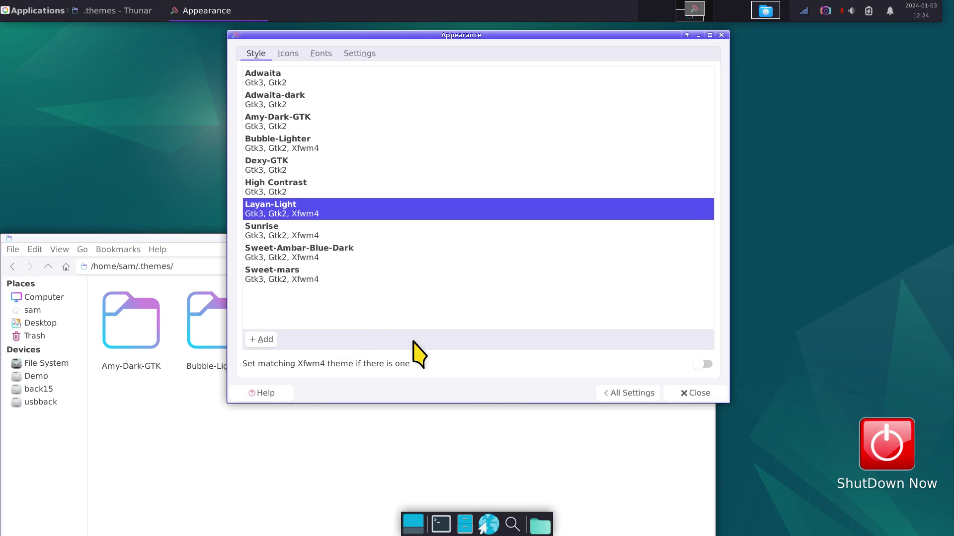
Try each icon theme from Adwaita through Windows-Beuty in turn, with the Appearance window moved clear of the .themes folders
{"action": "left_click", "coordinate": [288, 54]}
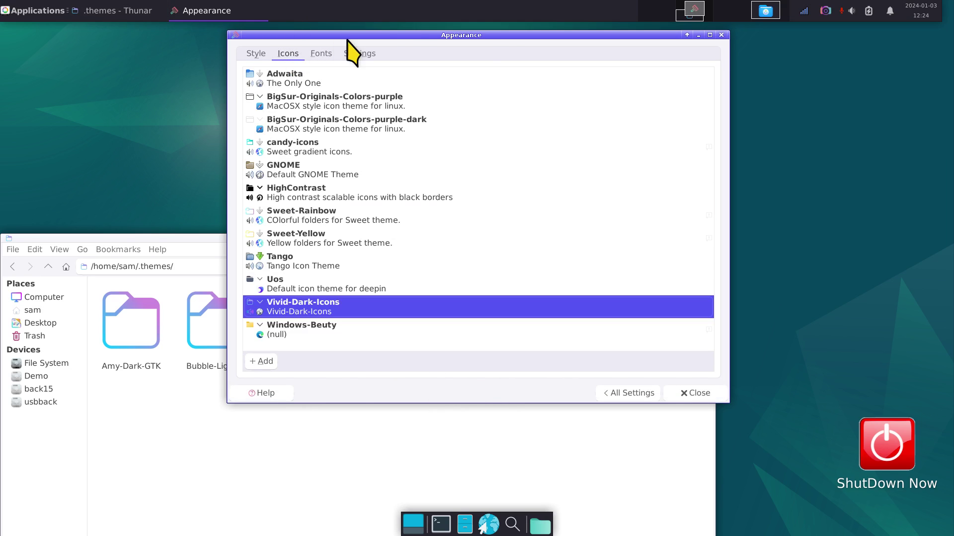
{"action": "left_click_drag", "start_coordinate": [492, 35], "coordinate": [687, 25]}
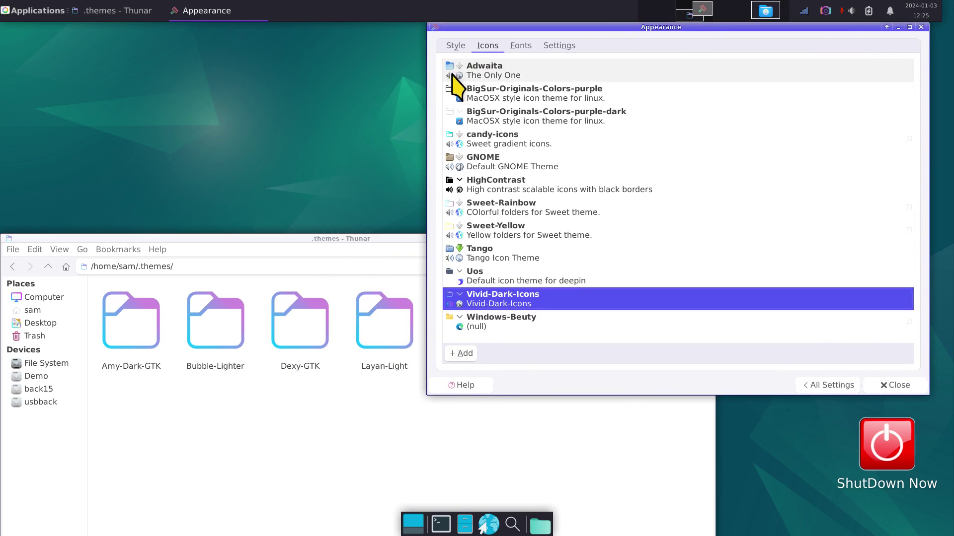
{"action": "left_click", "coordinate": [500, 74]}
{"action": "left_click", "coordinate": [514, 92]}
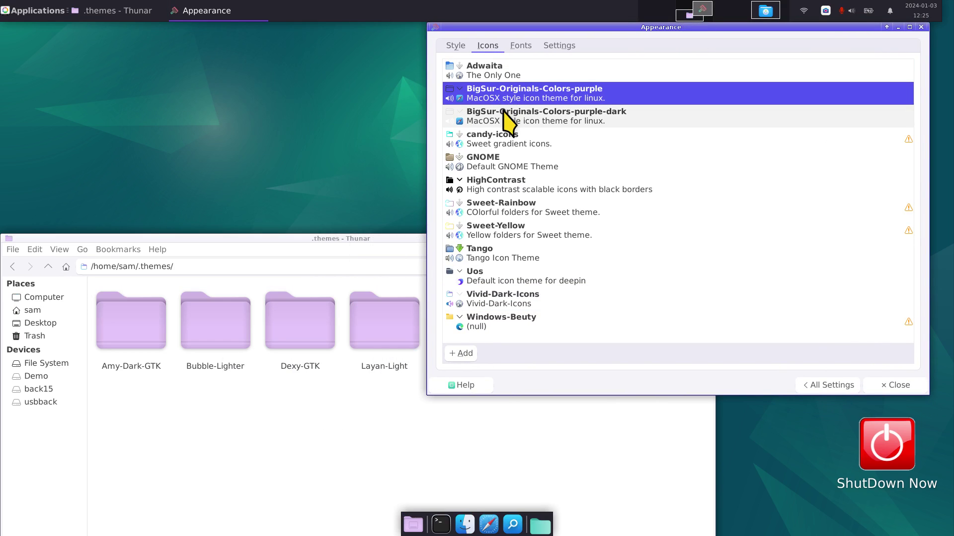
{"action": "left_click", "coordinate": [507, 118]}
{"action": "left_click", "coordinate": [506, 145]}
{"action": "left_click", "coordinate": [507, 164]}
{"action": "left_click", "coordinate": [502, 186]}
{"action": "left_click", "coordinate": [499, 209]}
{"action": "left_click", "coordinate": [497, 230]}
{"action": "left_click", "coordinate": [498, 255]}
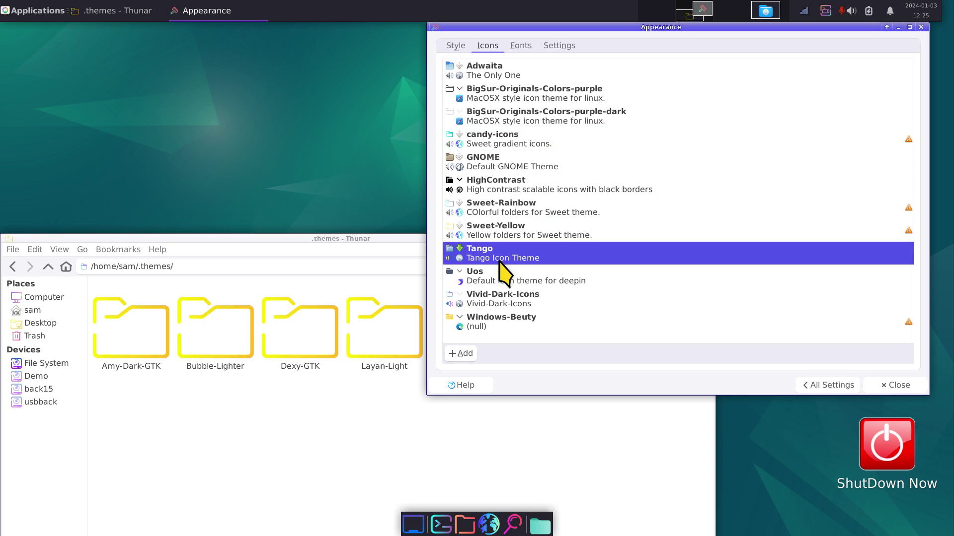
{"action": "left_click", "coordinate": [500, 278]}
{"action": "left_click", "coordinate": [503, 298]}
{"action": "left_click", "coordinate": [510, 320]}
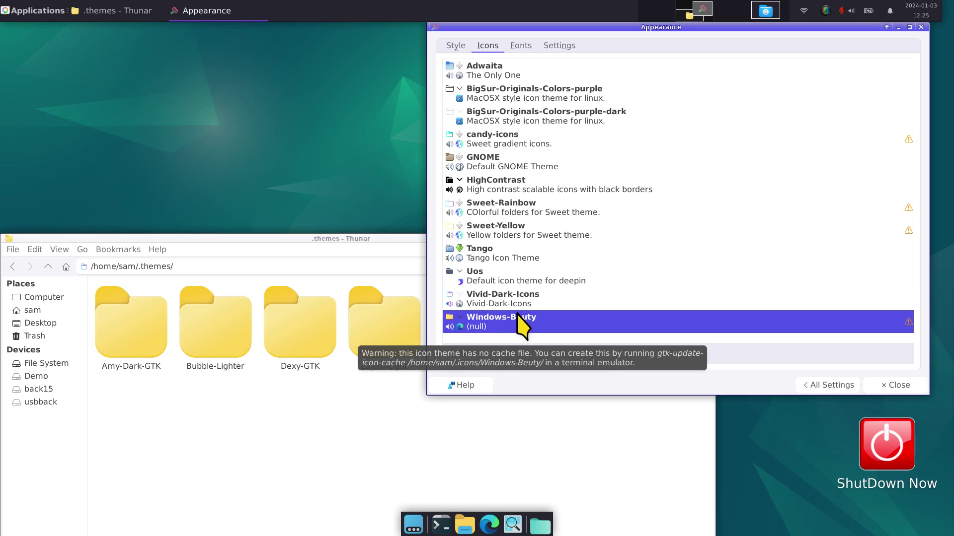
Set the icon theme to Adwaita and the style to Adwaita-dark
{"action": "left_click_drag", "start_coordinate": [708, 29], "coordinate": [454, 58]}
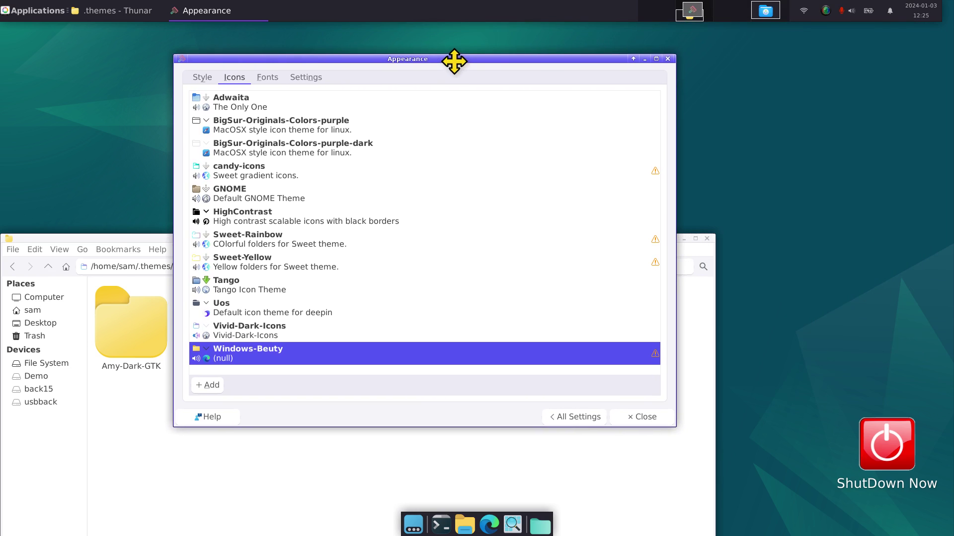
{"action": "left_click", "coordinate": [277, 110]}
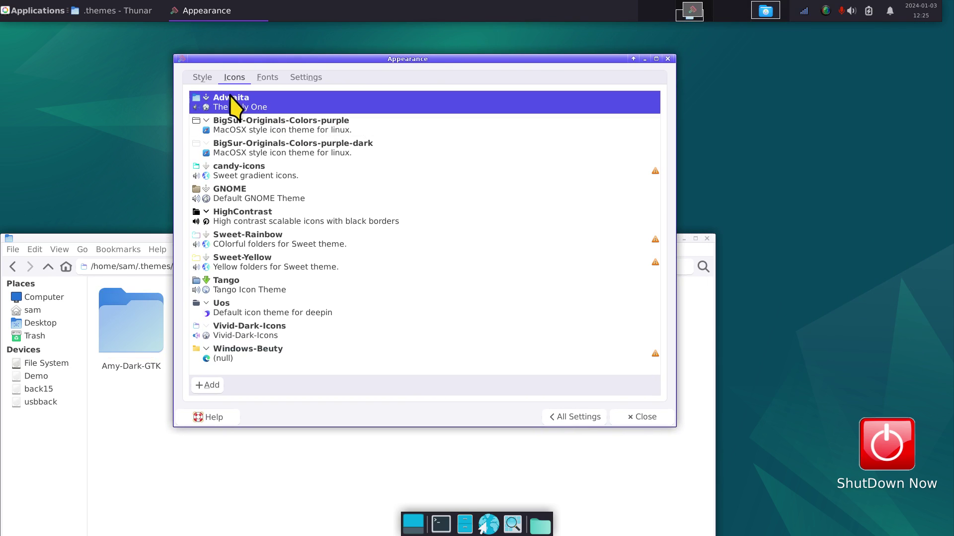
{"action": "left_click", "coordinate": [204, 78]}
{"action": "left_click", "coordinate": [253, 102]}
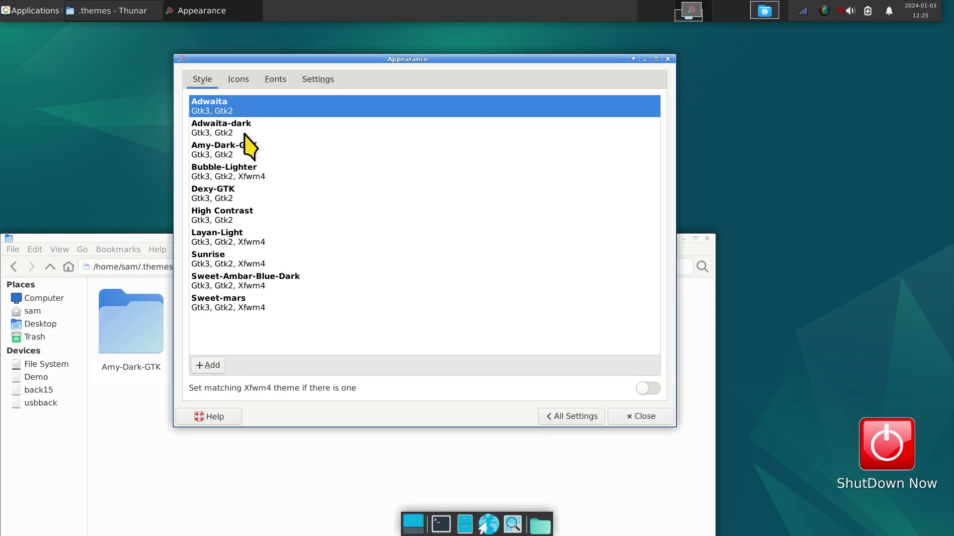
{"action": "left_click", "coordinate": [245, 130]}
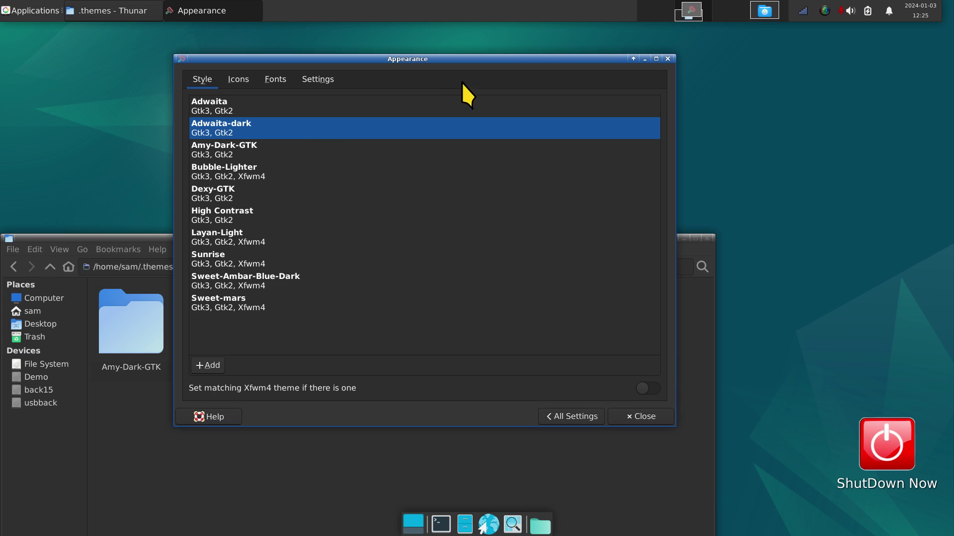
Close the Appearance settings, move the file manager to the middle of the desktop and show the home folder
{"action": "left_click", "coordinate": [668, 59]}
{"action": "left_click_drag", "start_coordinate": [535, 239], "coordinate": [660, 48]}
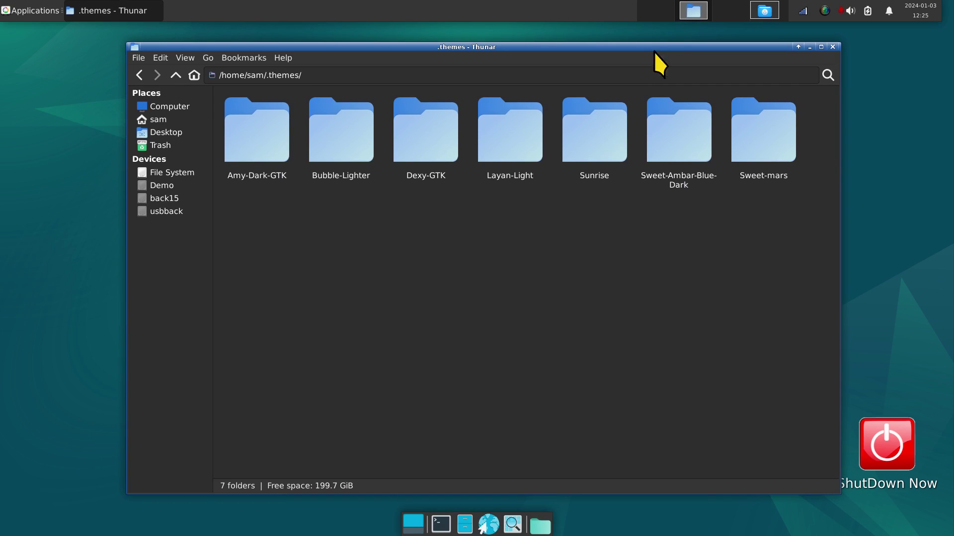
{"action": "left_click", "coordinate": [158, 119]}
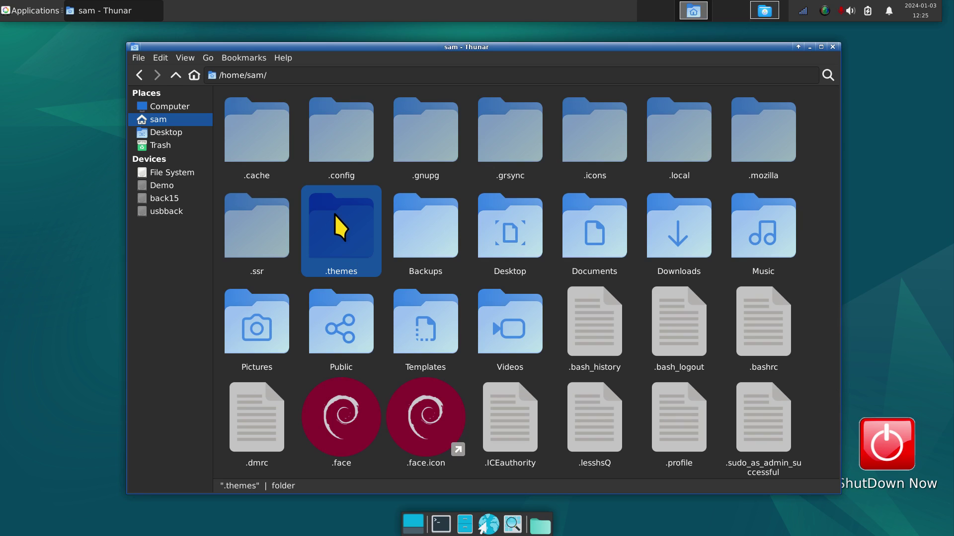
Reopen the Appearance settings from the settings manager, place the window beside the home folder icons and show the icon themes
{"action": "left_click", "coordinate": [31, 11]}
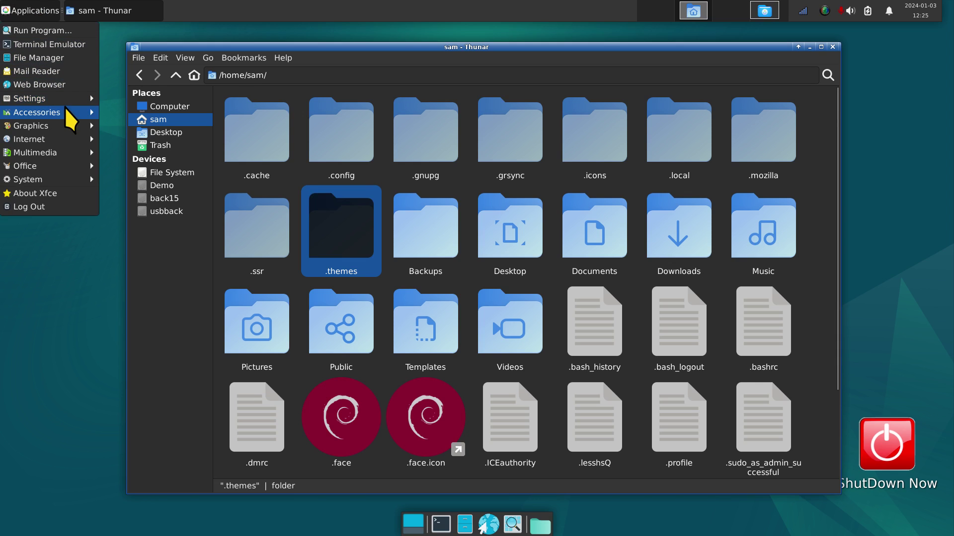
{"action": "mouse_move", "coordinate": [75, 98]}
{"action": "left_click", "coordinate": [162, 99]}
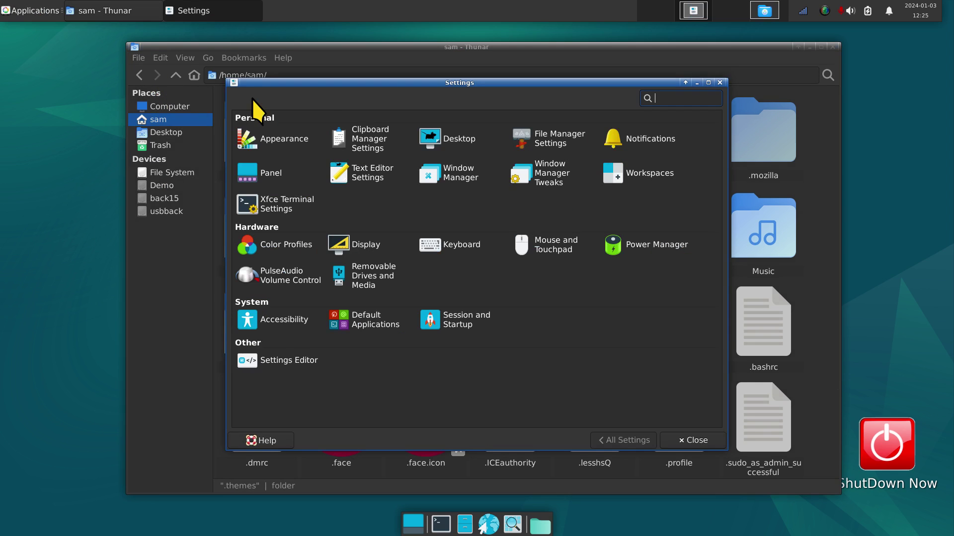
{"action": "left_click", "coordinate": [288, 142]}
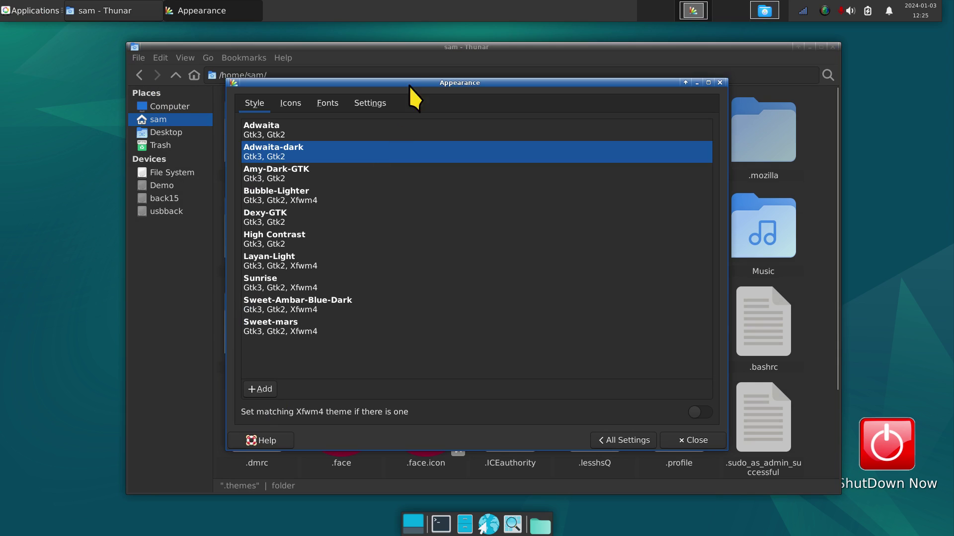
{"action": "left_click_drag", "start_coordinate": [442, 83], "coordinate": [751, 103]}
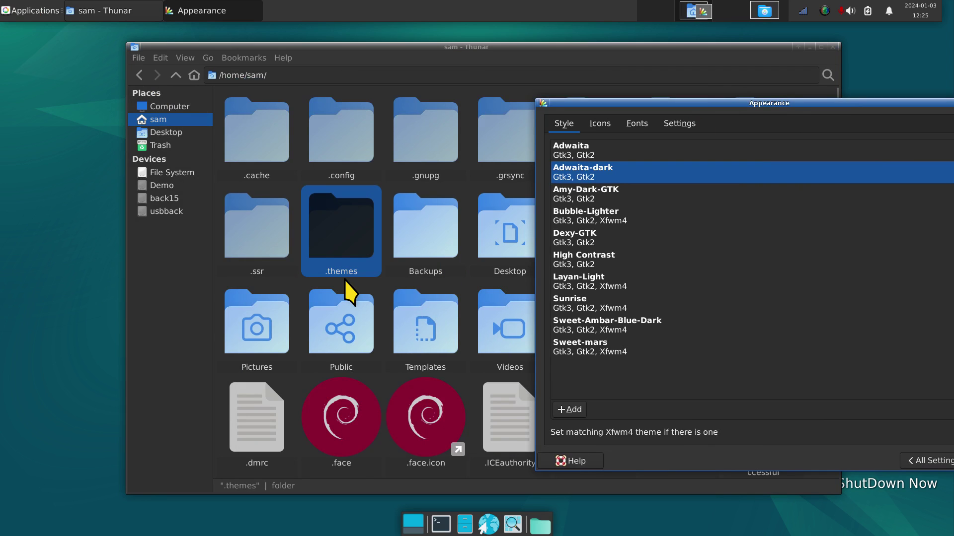
{"action": "left_click", "coordinate": [596, 125]}
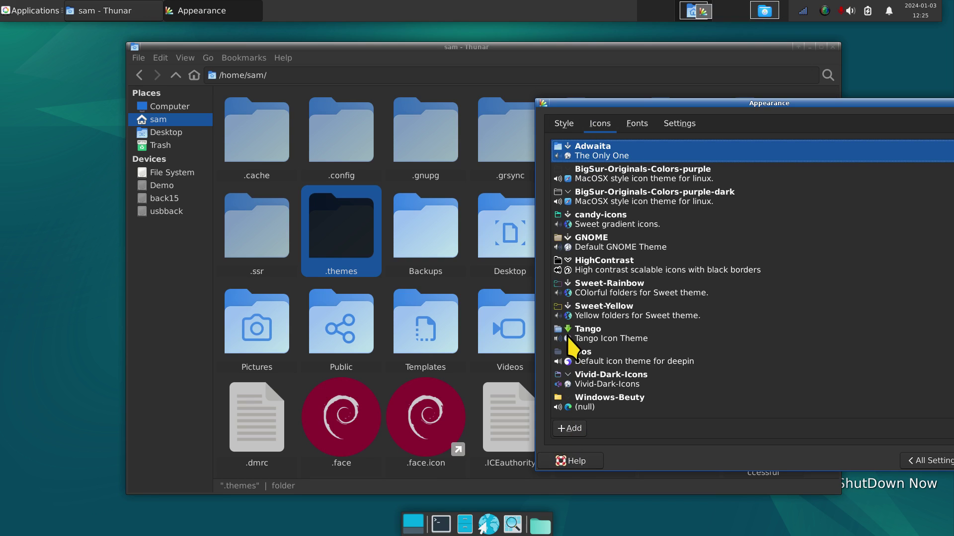
Select the .icons folder in the home folder, then set the icon theme to Windows-Beuty and move the Appearance window over the file manager
{"action": "left_click_drag", "start_coordinate": [646, 105], "coordinate": [567, 119]}
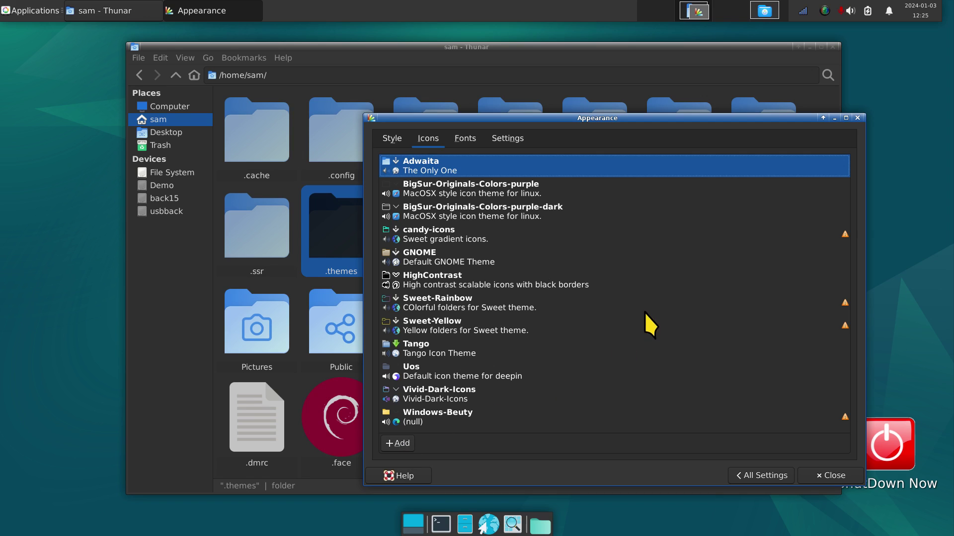
{"action": "left_click_drag", "start_coordinate": [695, 119], "coordinate": [627, 213]}
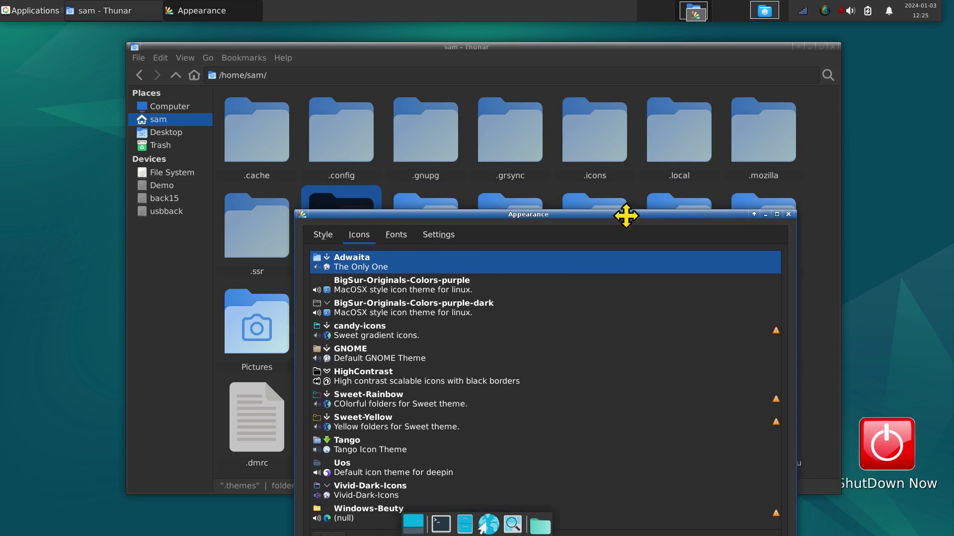
{"action": "left_click", "coordinate": [606, 132]}
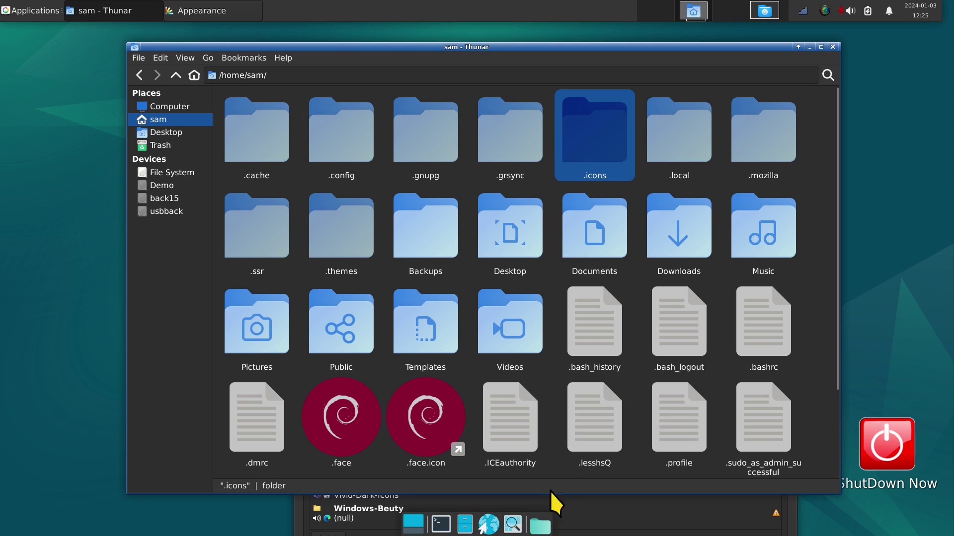
{"action": "left_click", "coordinate": [604, 514]}
{"action": "left_click_drag", "start_coordinate": [508, 214], "coordinate": [418, 106]}
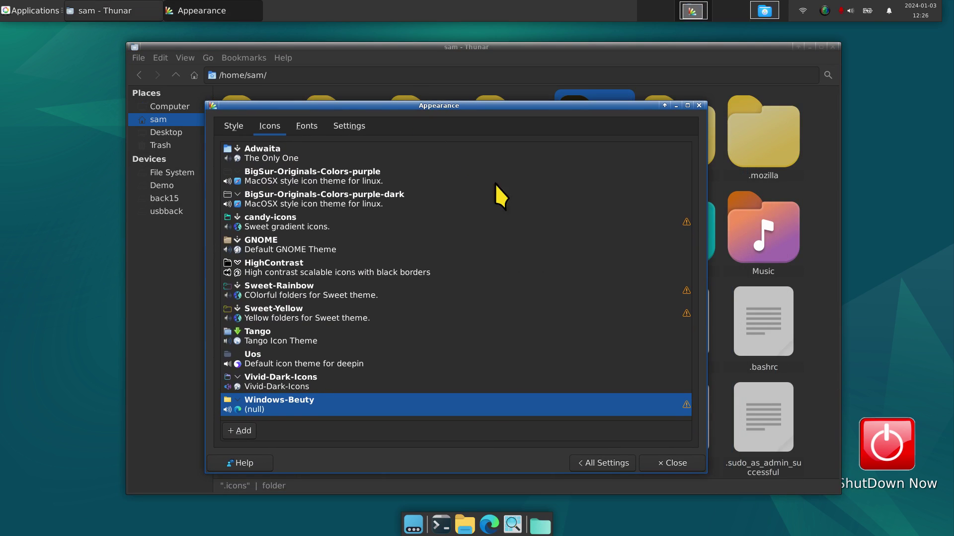
Set the mouse cursor theme to Default in the Mouse and Touchpad settings and close the window
{"action": "left_click", "coordinate": [598, 462]}
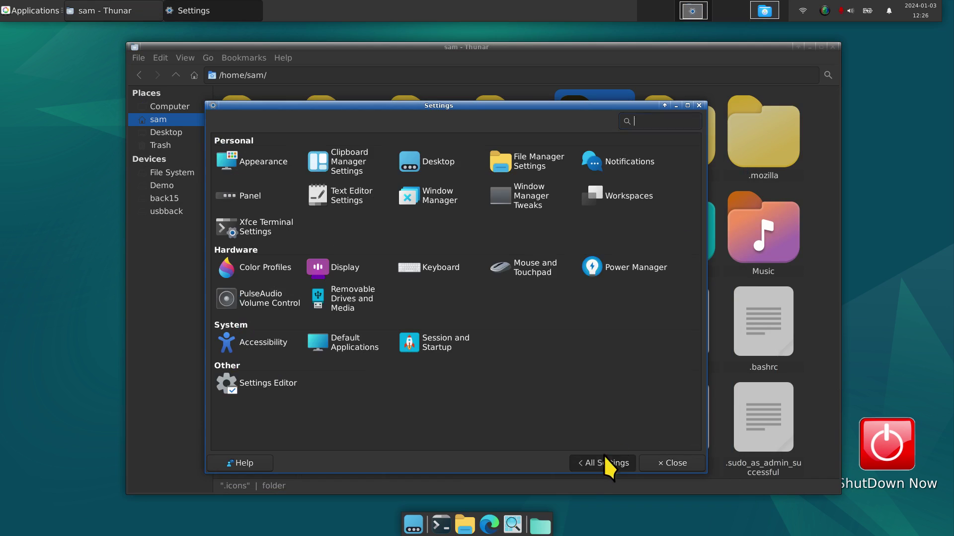
{"action": "left_click", "coordinate": [532, 271]}
{"action": "left_click", "coordinate": [327, 128]}
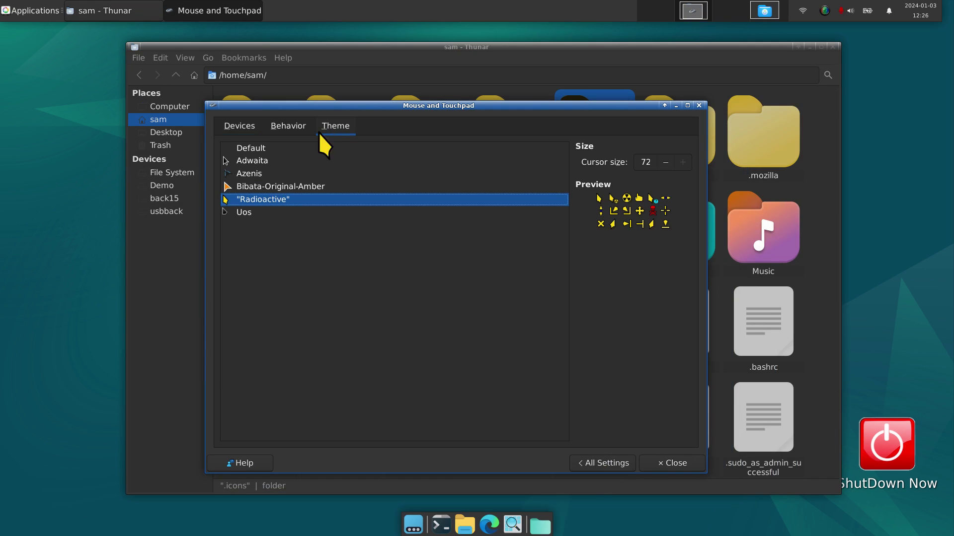
{"action": "left_click", "coordinate": [273, 149]}
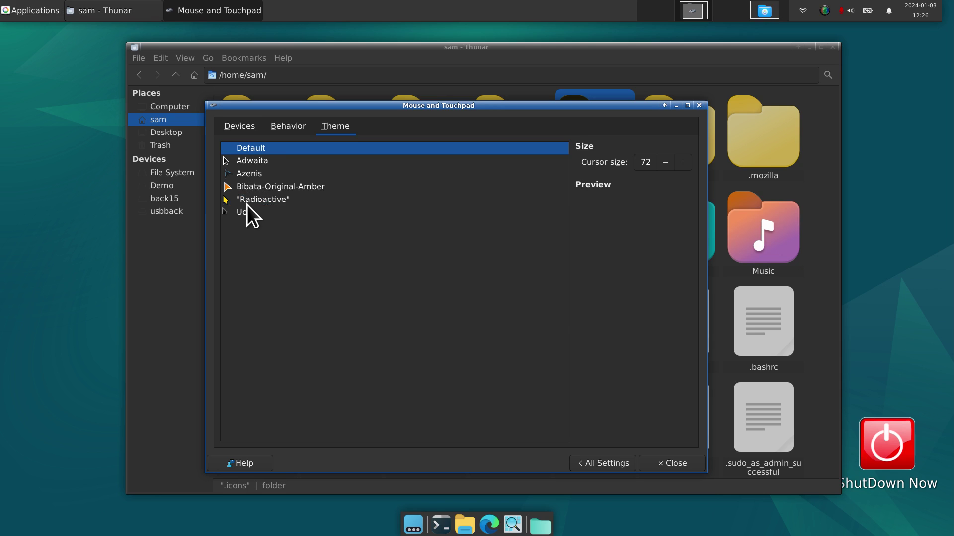
{"action": "left_click", "coordinate": [684, 464]}
Delete the Radioactive folder from the .icons folder
{"action": "double_click", "coordinate": [604, 132]}
{"action": "left_click", "coordinate": [676, 152]}
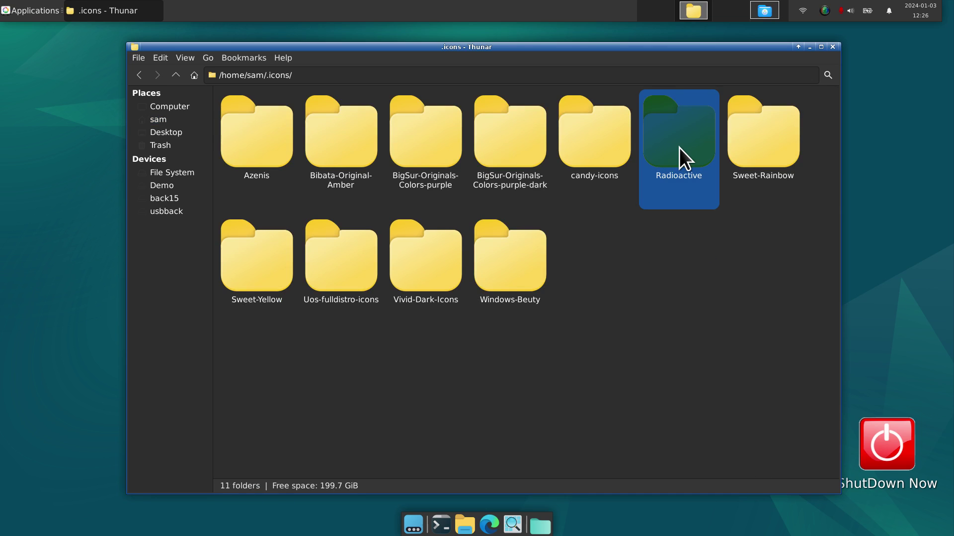
{"action": "key", "text": "Delete"}
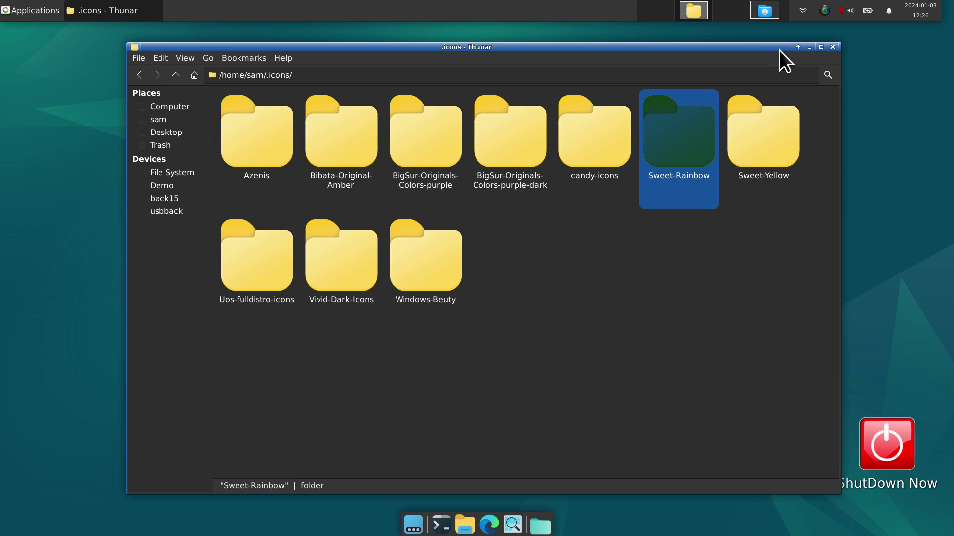
Check the list of cursor themes in the Mouse and Touchpad settings for Radioactive and close the window
{"action": "left_click", "coordinate": [35, 11]}
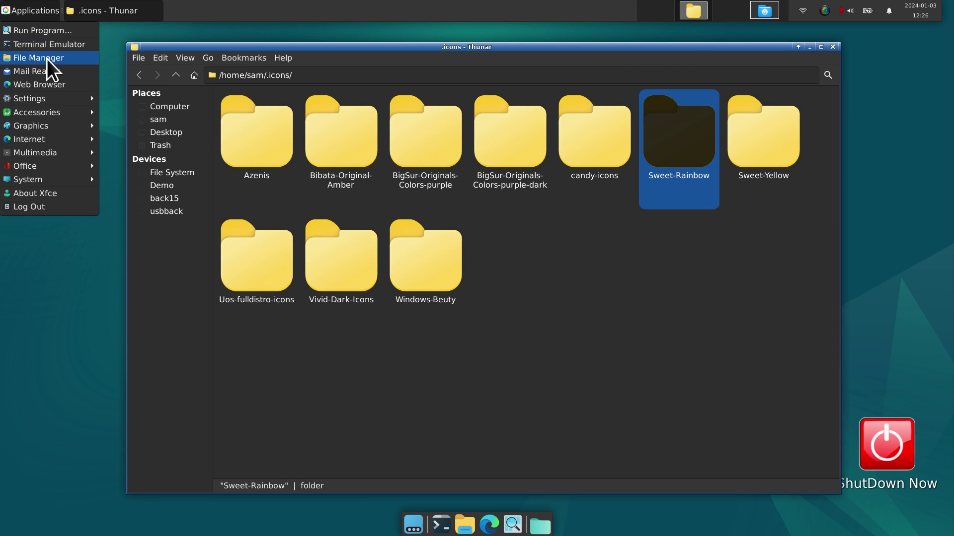
{"action": "mouse_move", "coordinate": [53, 100]}
{"action": "left_click", "coordinate": [139, 102]}
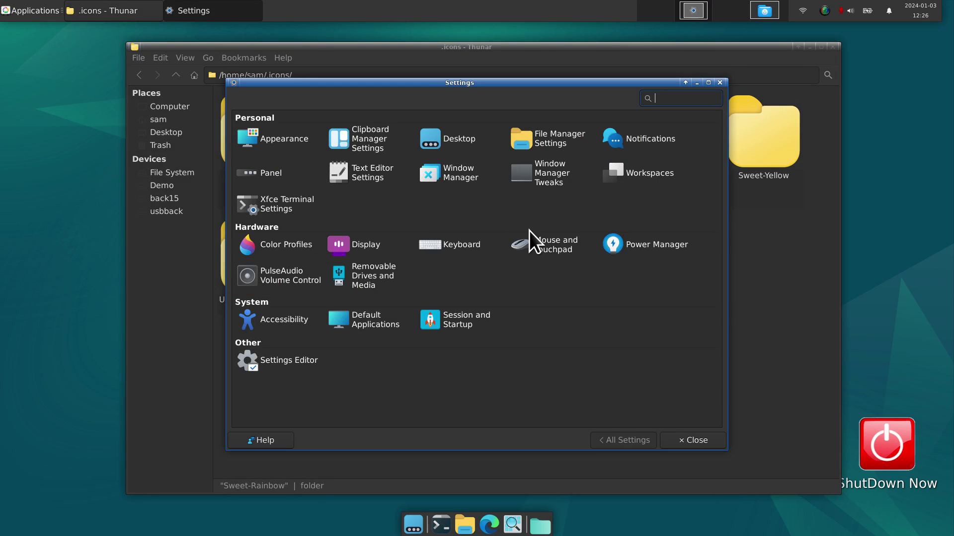
{"action": "left_click", "coordinate": [543, 251]}
{"action": "left_click", "coordinate": [353, 104]}
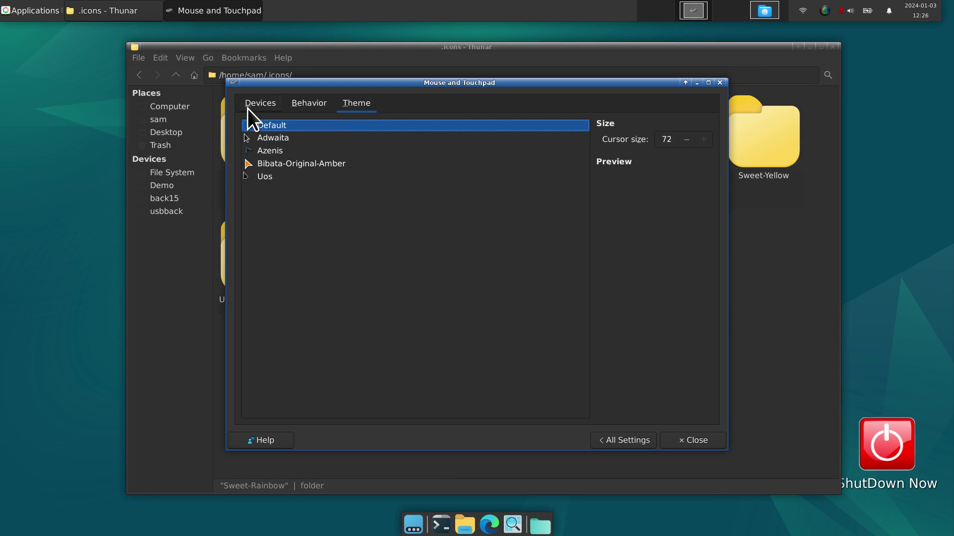
{"action": "left_click", "coordinate": [692, 440]}
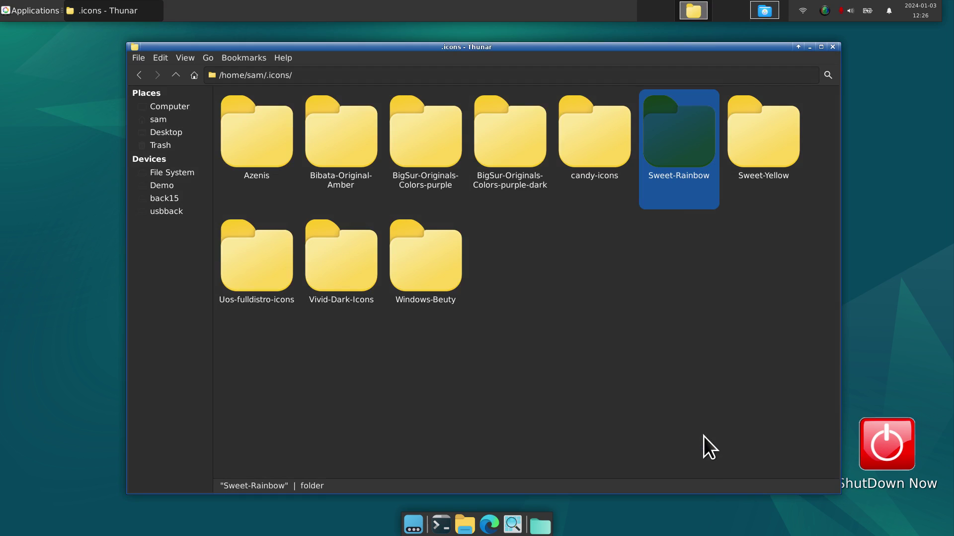
Show the Downloads folder in the file manager and select Radioactive.tar.gz
{"action": "left_click", "coordinate": [173, 123]}
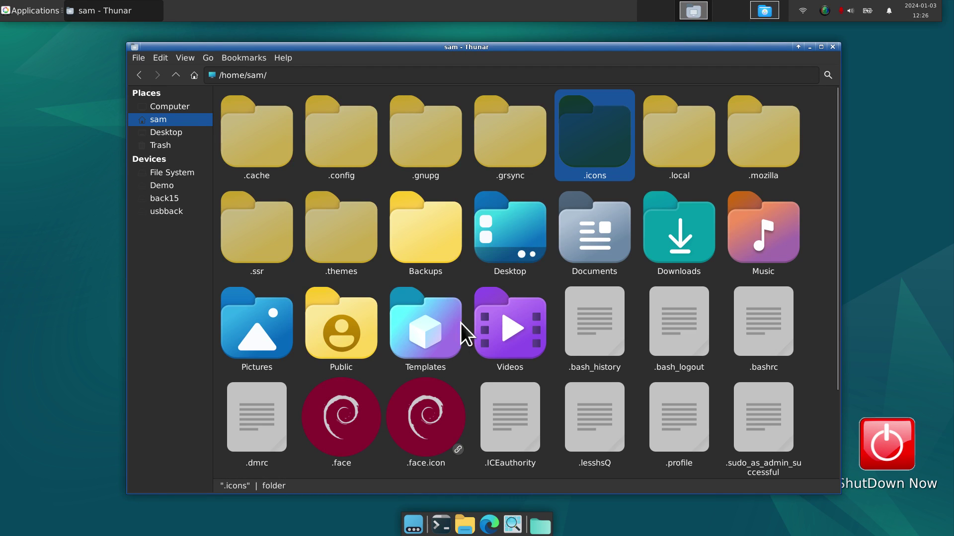
{"action": "double_click", "coordinate": [686, 224]}
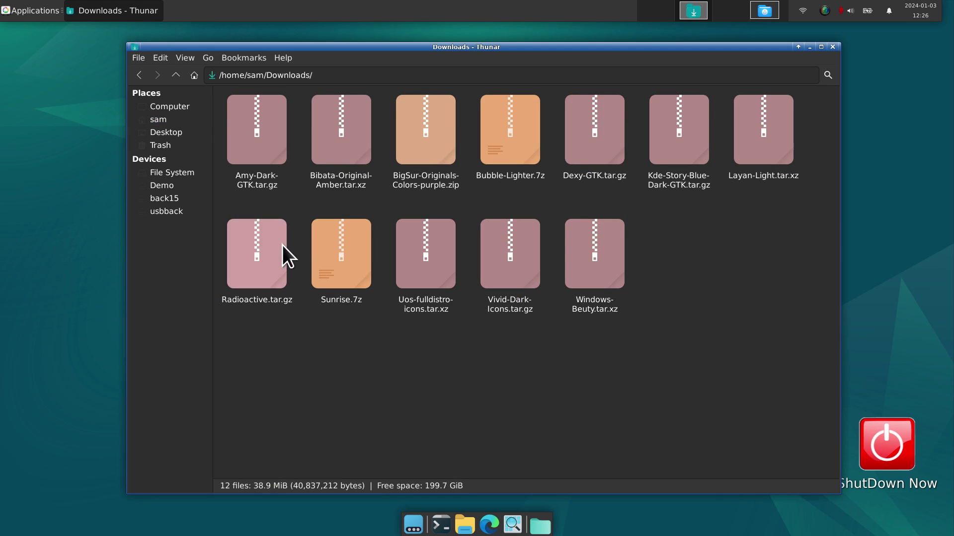
{"action": "left_click", "coordinate": [270, 281]}
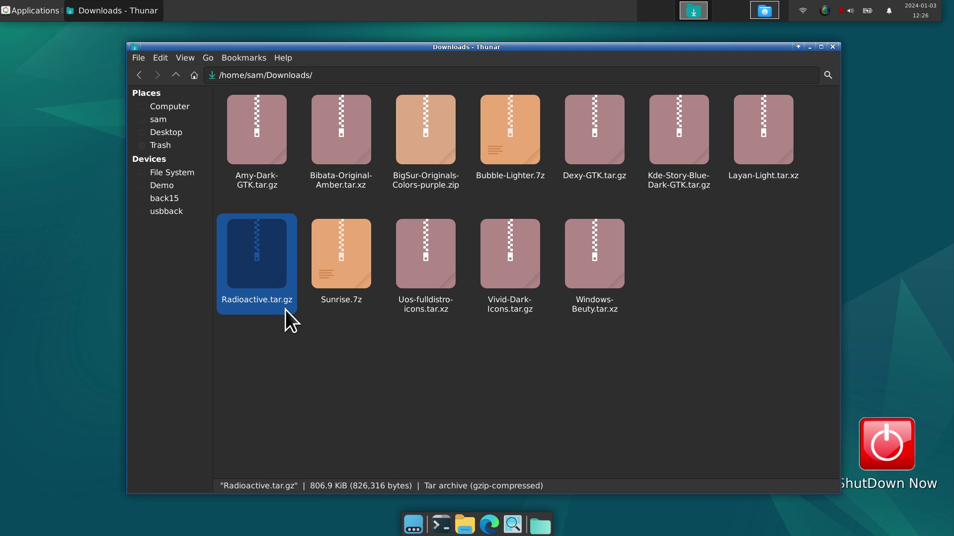
Try to install the cursor archive Radioactive.tar.gz from Downloads as a style in the Appearance settings
{"action": "left_click", "coordinate": [44, 16]}
{"action": "mouse_move", "coordinate": [63, 97]}
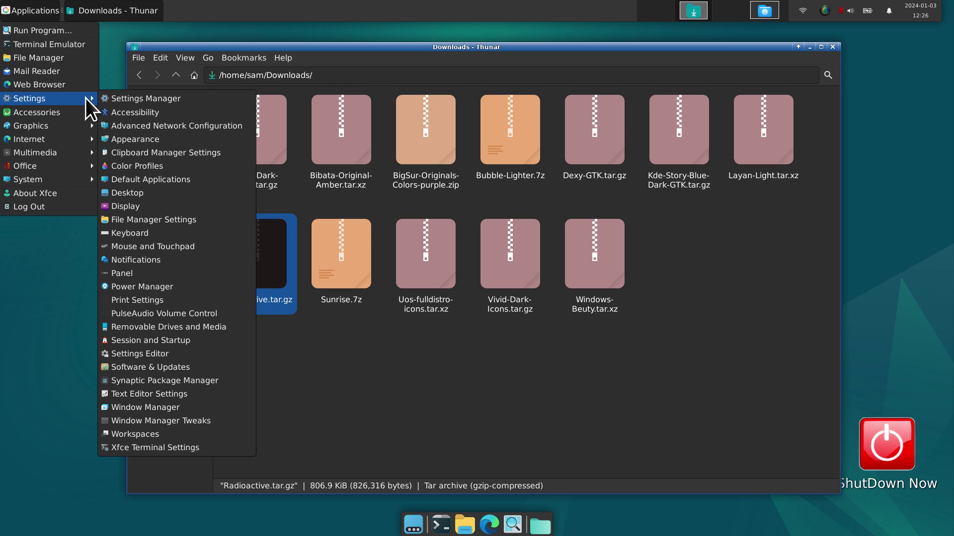
{"action": "left_click", "coordinate": [130, 97]}
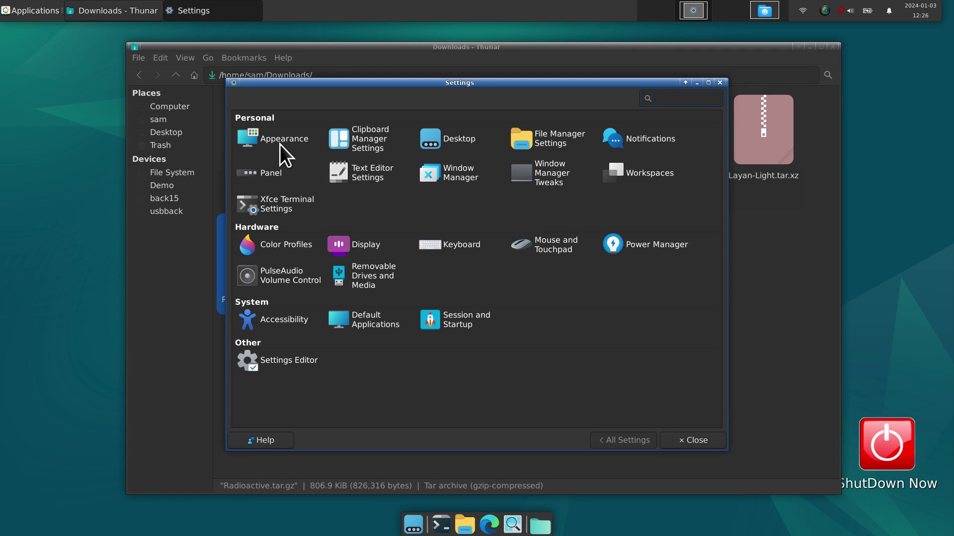
{"action": "left_click", "coordinate": [274, 147]}
{"action": "left_click", "coordinate": [257, 394]}
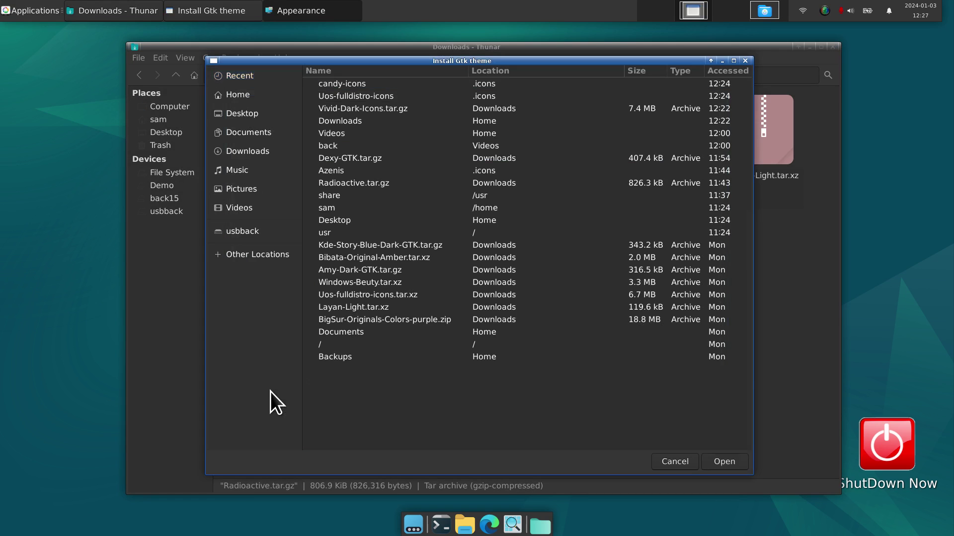
{"action": "left_click", "coordinate": [233, 151]}
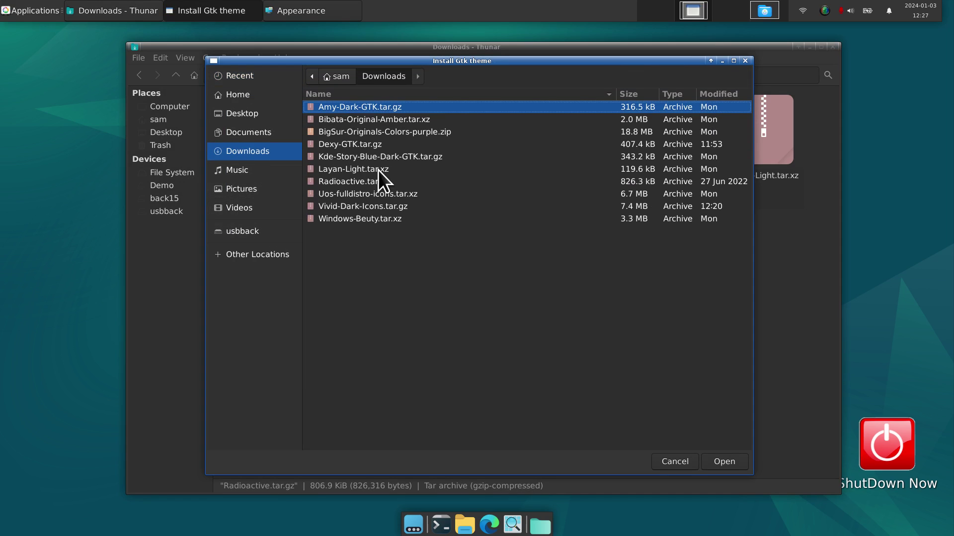
{"action": "left_click", "coordinate": [348, 181]}
{"action": "left_click", "coordinate": [723, 461]}
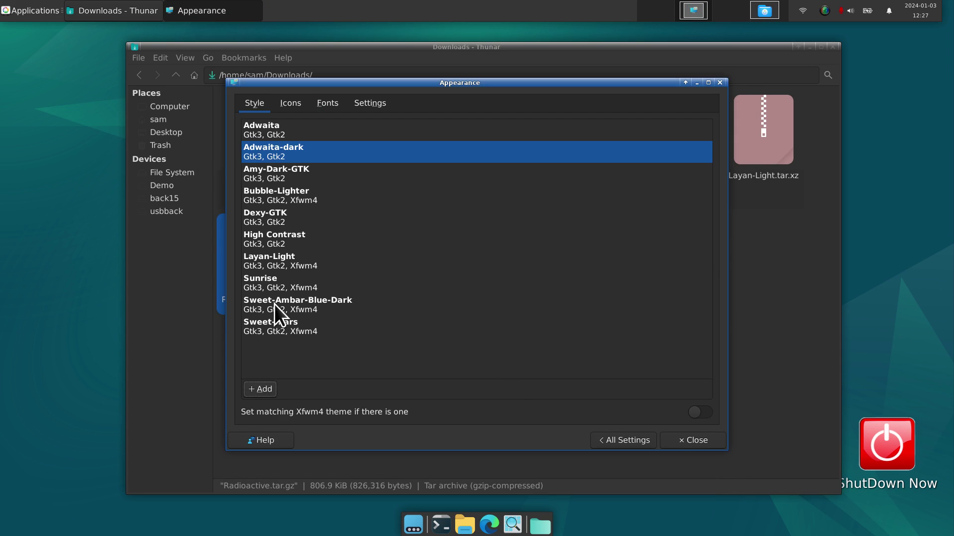
Look for Radioactive among the icon themes, styles and mouse cursor themes, and close the settings
{"action": "left_click", "coordinate": [290, 104]}
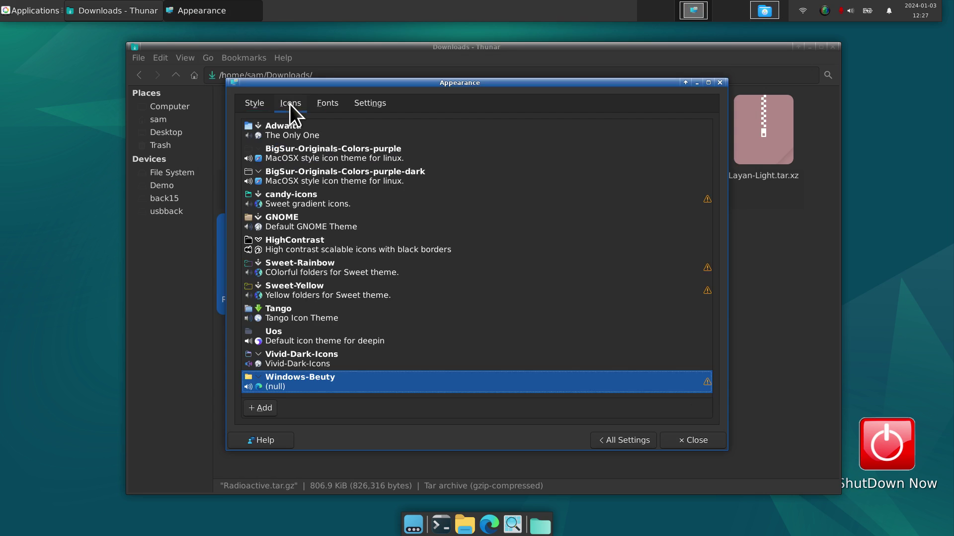
{"action": "left_click", "coordinate": [256, 104]}
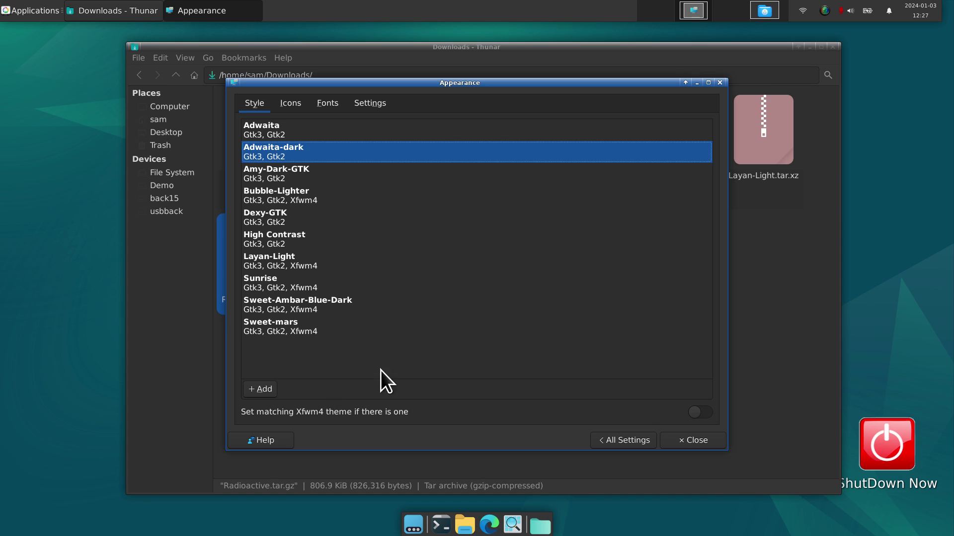
{"action": "left_click", "coordinate": [627, 441]}
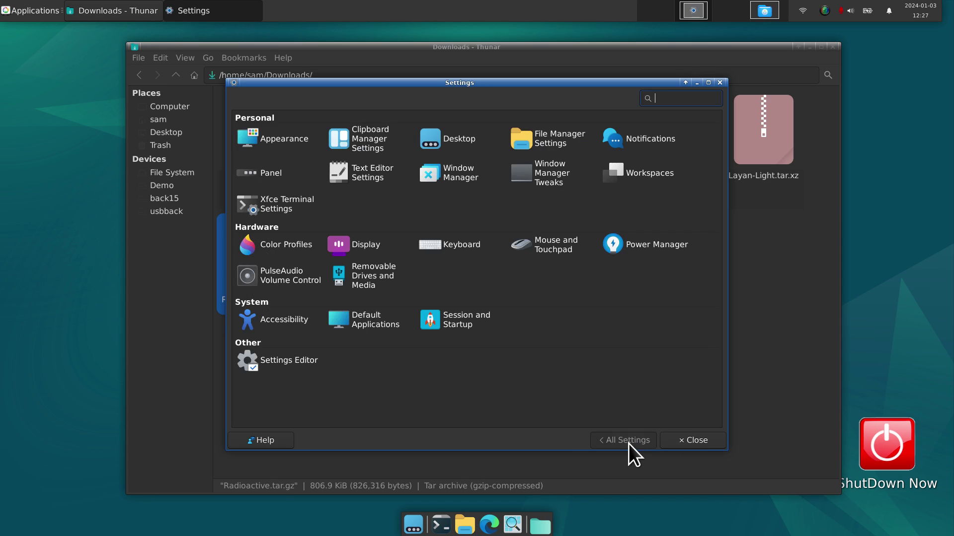
{"action": "left_click", "coordinate": [550, 247]}
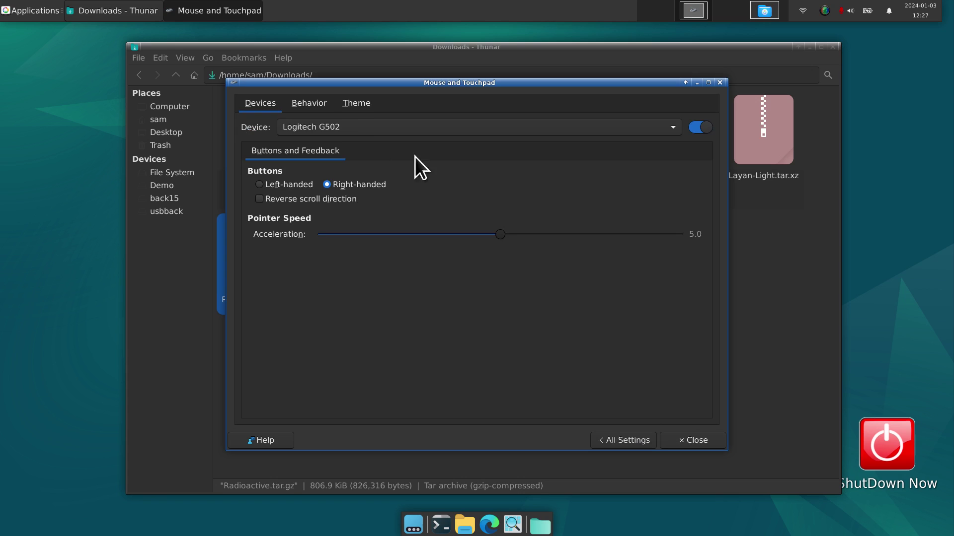
{"action": "left_click", "coordinate": [360, 105]}
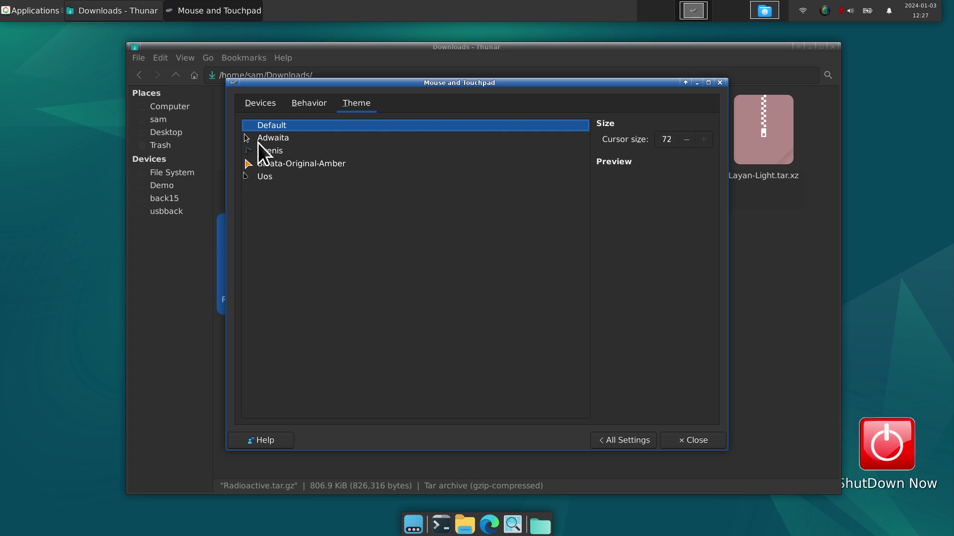
{"action": "left_click", "coordinate": [688, 441]}
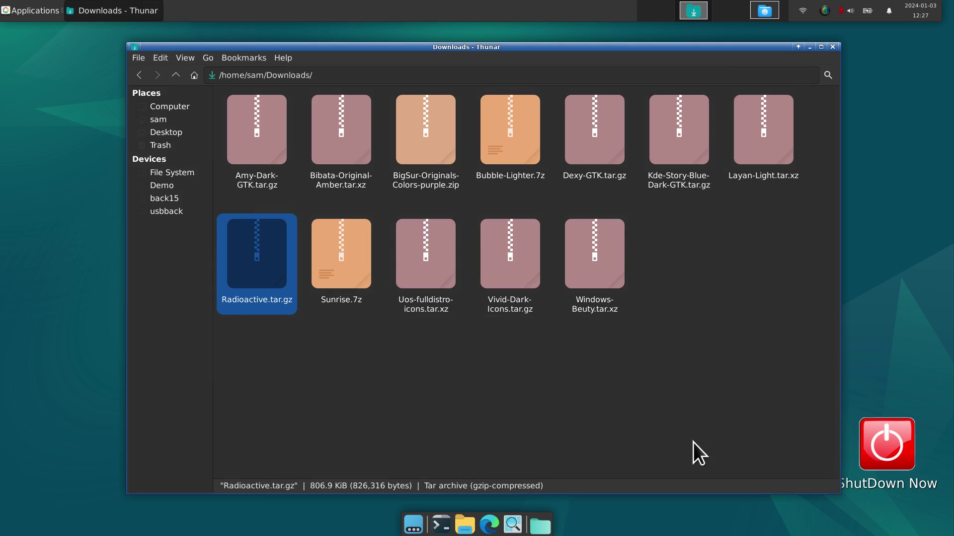
Examine the loose index.theme file in the .icons folder and compare it with the contents of the Azenis cursor folder
{"action": "left_click", "coordinate": [155, 121]}
{"action": "double_click", "coordinate": [591, 153]}
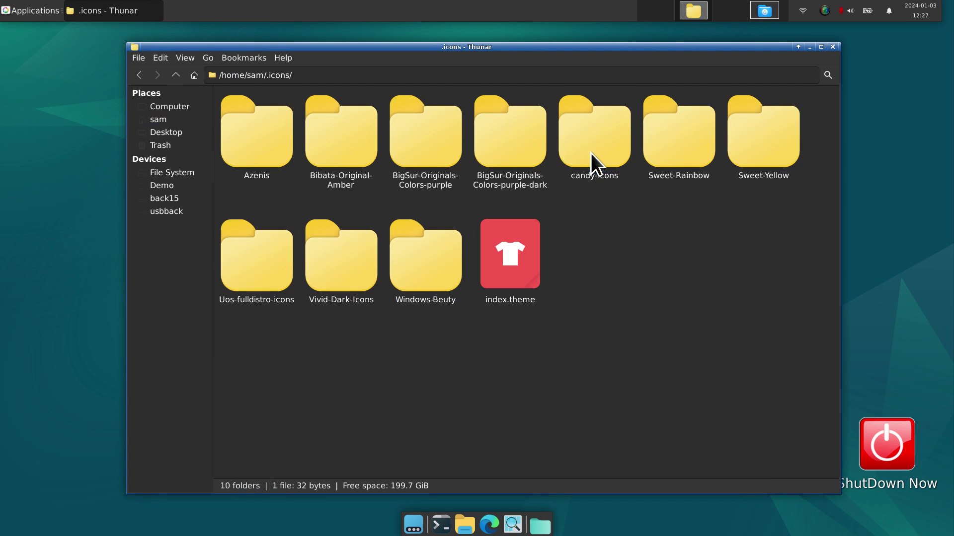
{"action": "left_click", "coordinate": [539, 273]}
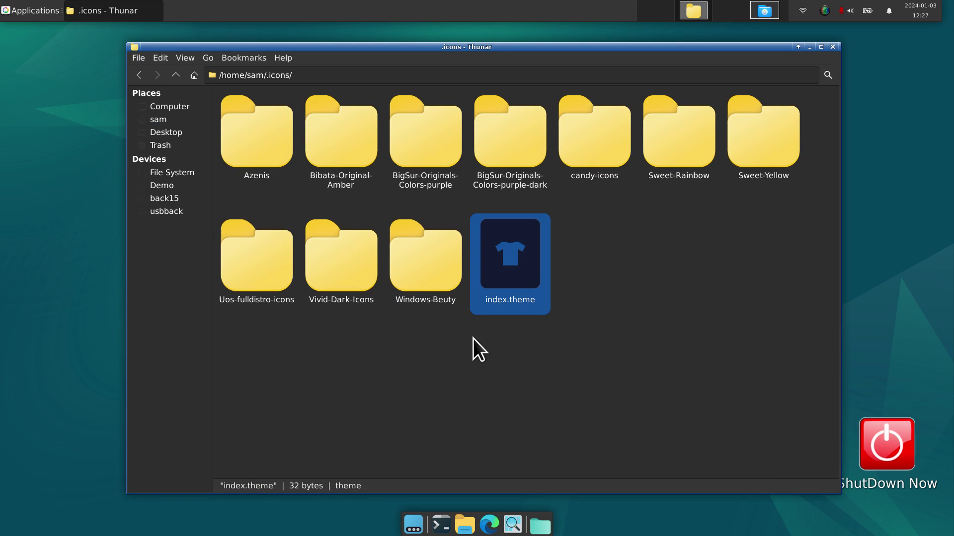
{"action": "left_click", "coordinate": [263, 135]}
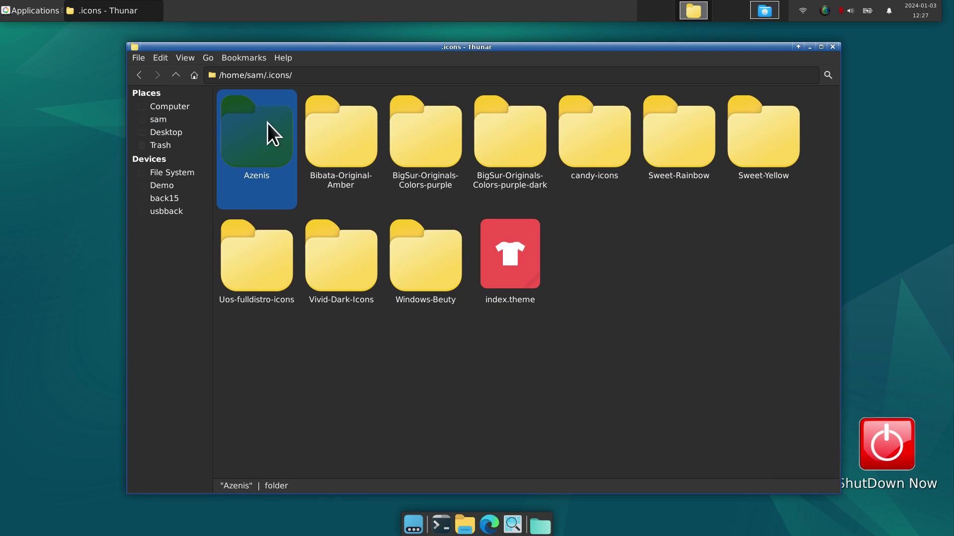
{"action": "double_click", "coordinate": [245, 128]}
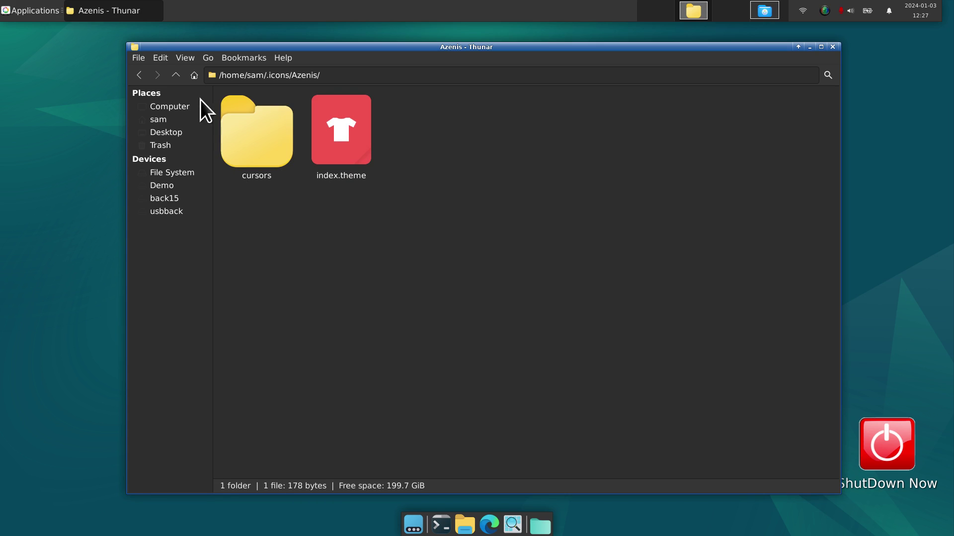
{"action": "left_click", "coordinate": [176, 75]}
{"action": "left_click", "coordinate": [516, 268]}
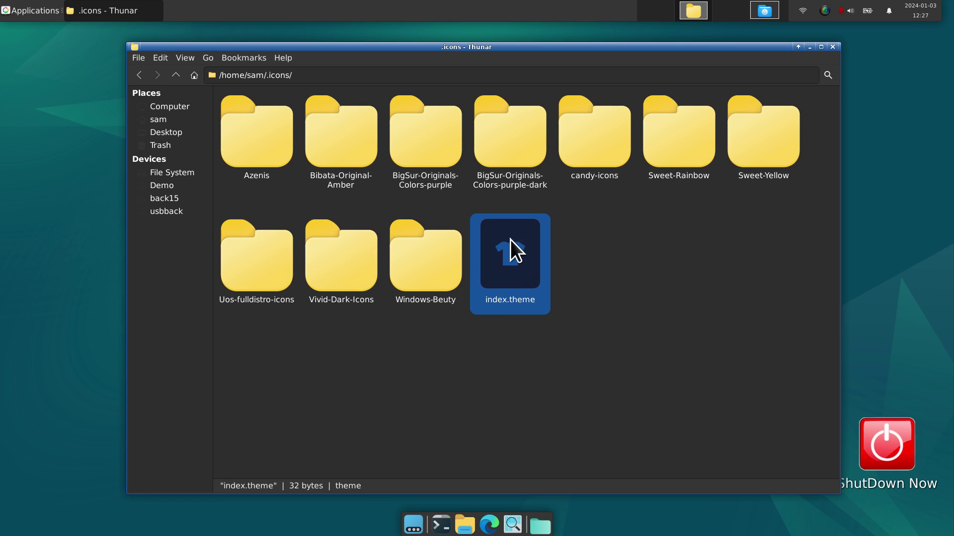
{"action": "left_click", "coordinate": [525, 356]}
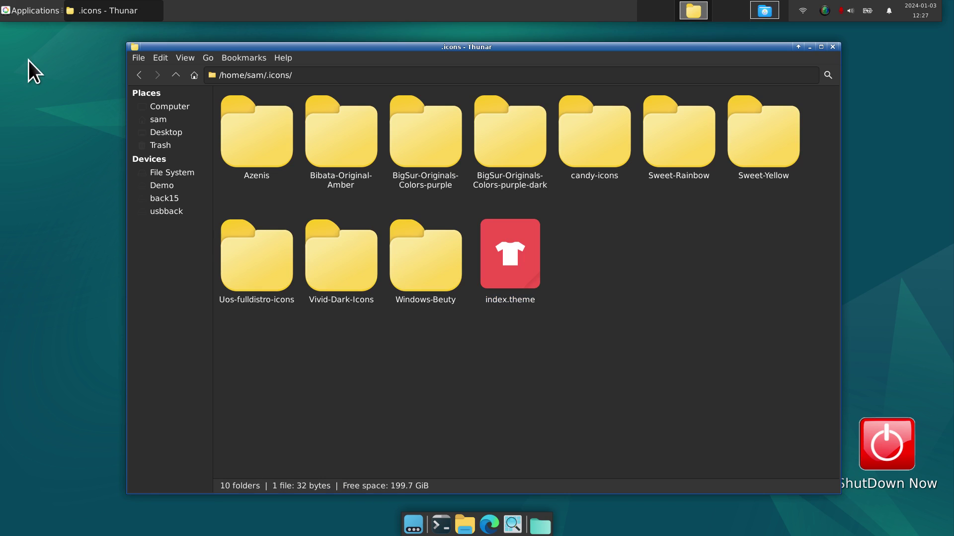
View the style list and its option for adding themes in the Appearance settings, and close the settings
{"action": "left_click", "coordinate": [13, 10]}
{"action": "mouse_move", "coordinate": [54, 99]}
{"action": "left_click", "coordinate": [145, 99]}
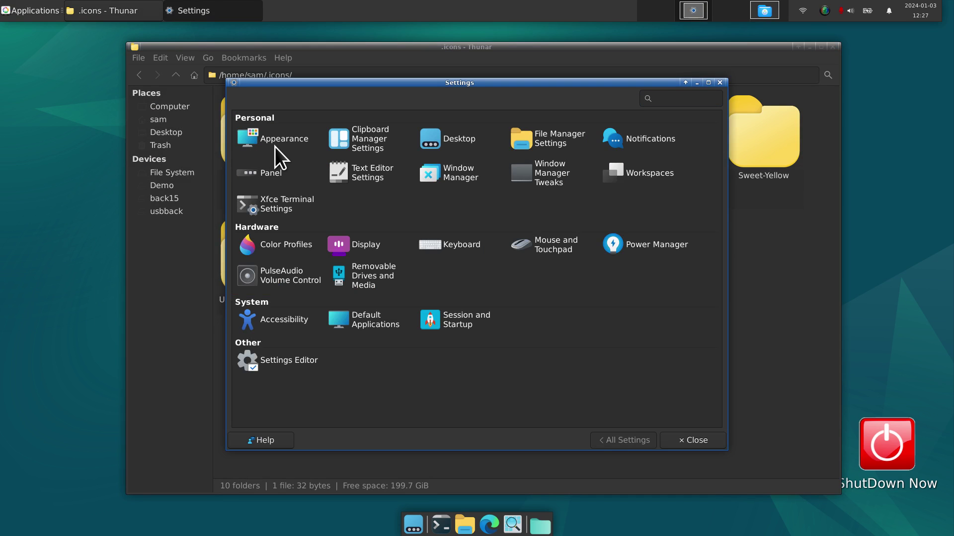
{"action": "left_click", "coordinate": [276, 147]}
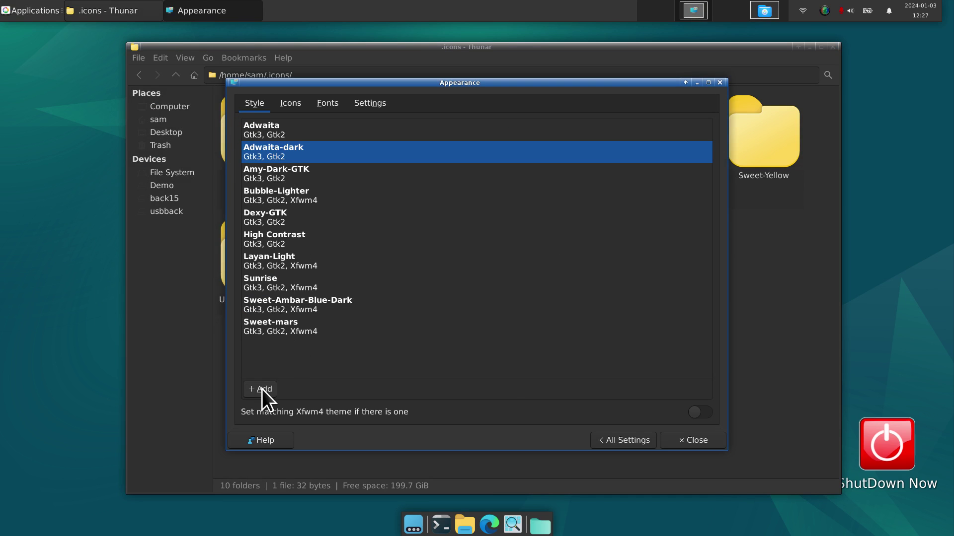
{"action": "left_click", "coordinate": [681, 440]}
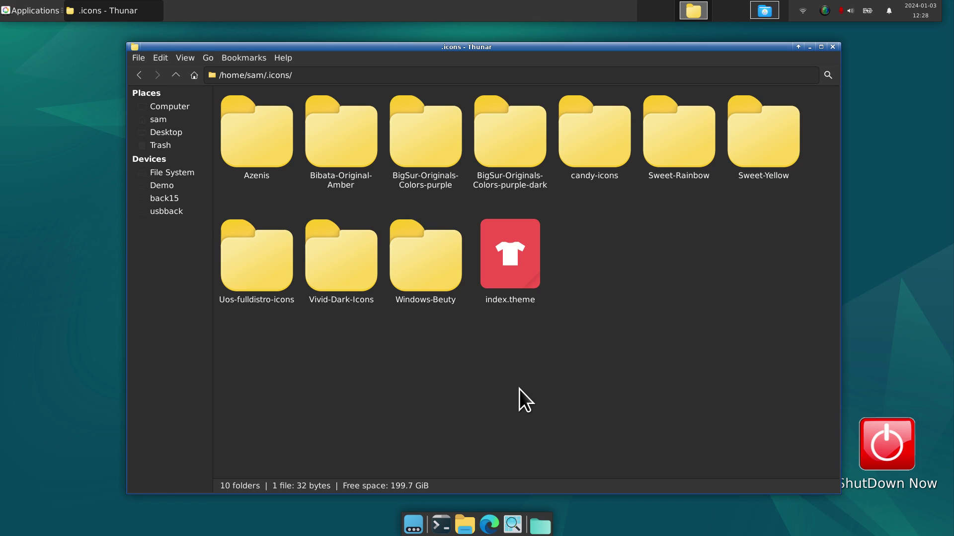
Delete the loose index.theme file from the .icons folder
{"action": "left_click", "coordinate": [520, 262]}
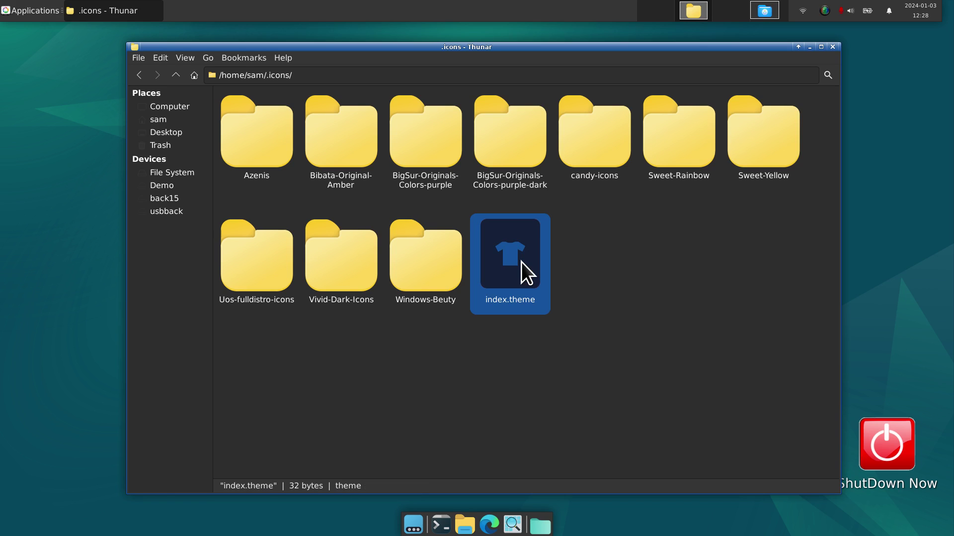
{"action": "key", "text": "Delete"}
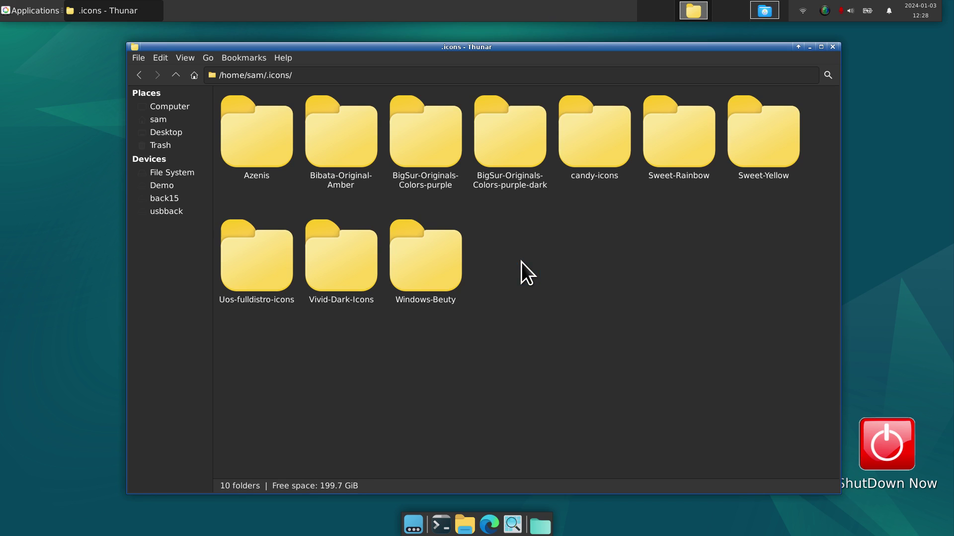
Extract Radioactive.tar.gz in the Downloads folder and check the contents of the extracted Radioactive folder
{"action": "left_click", "coordinate": [169, 121]}
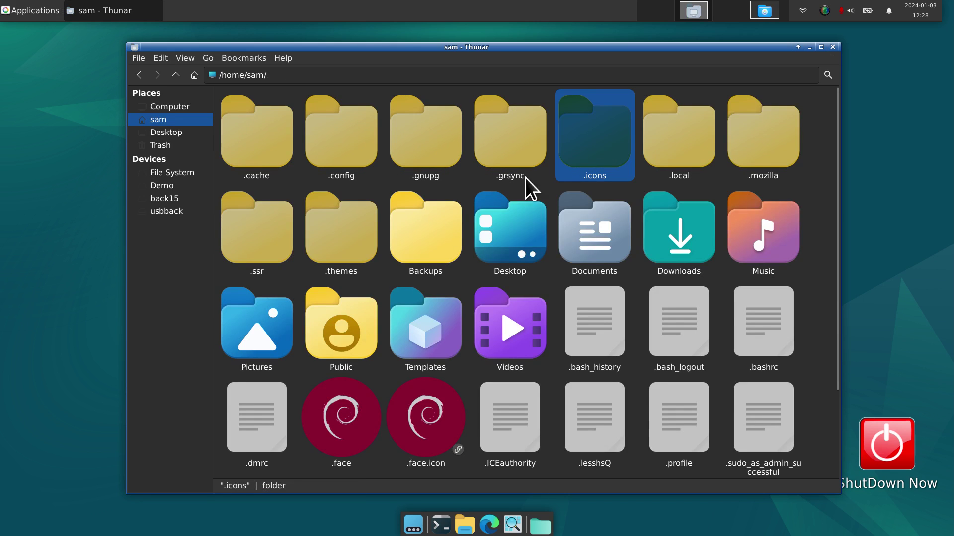
{"action": "double_click", "coordinate": [682, 234]}
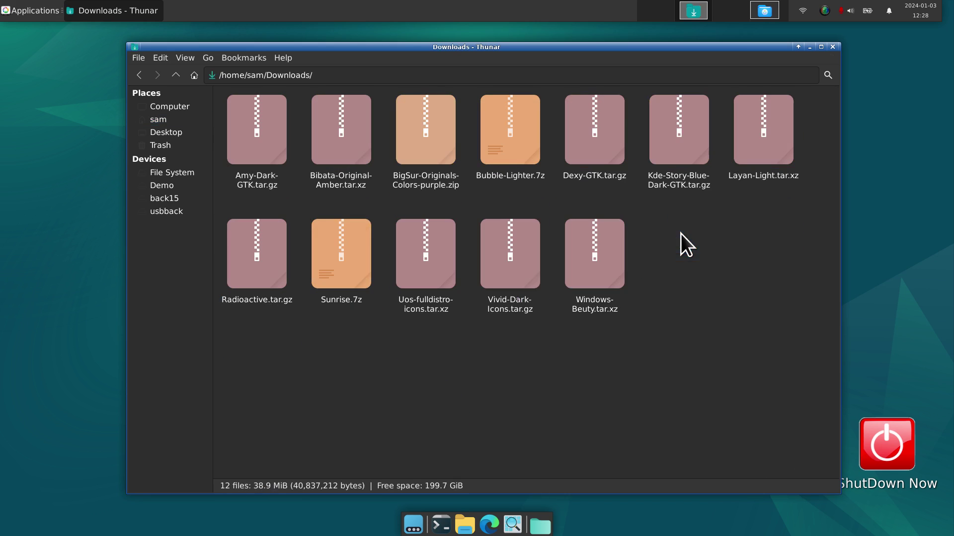
{"action": "right_click", "coordinate": [252, 249]}
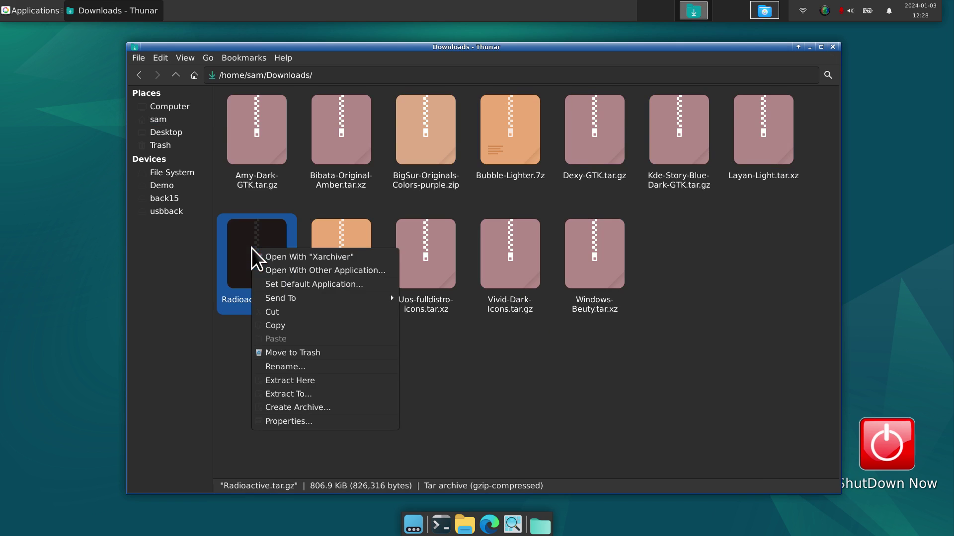
{"action": "left_click", "coordinate": [311, 381]}
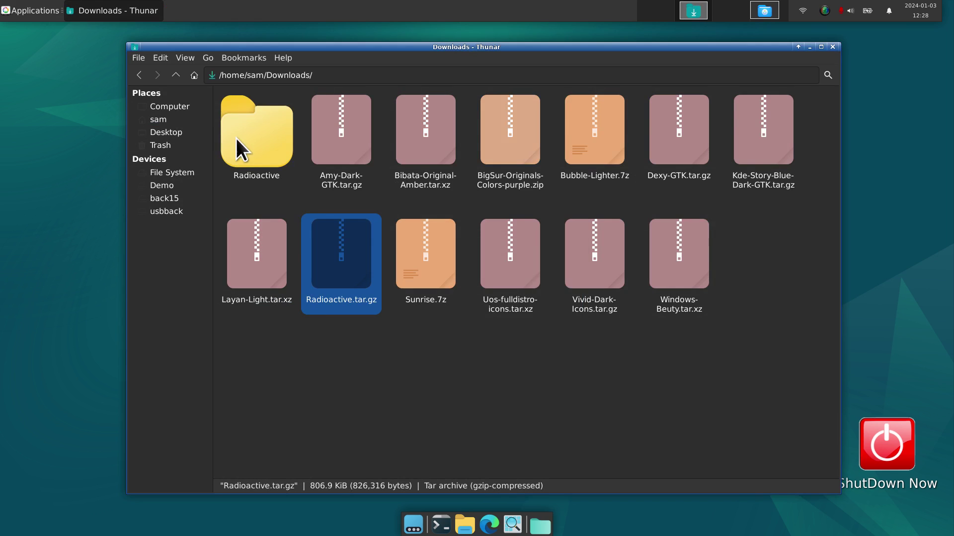
{"action": "double_click", "coordinate": [258, 134]}
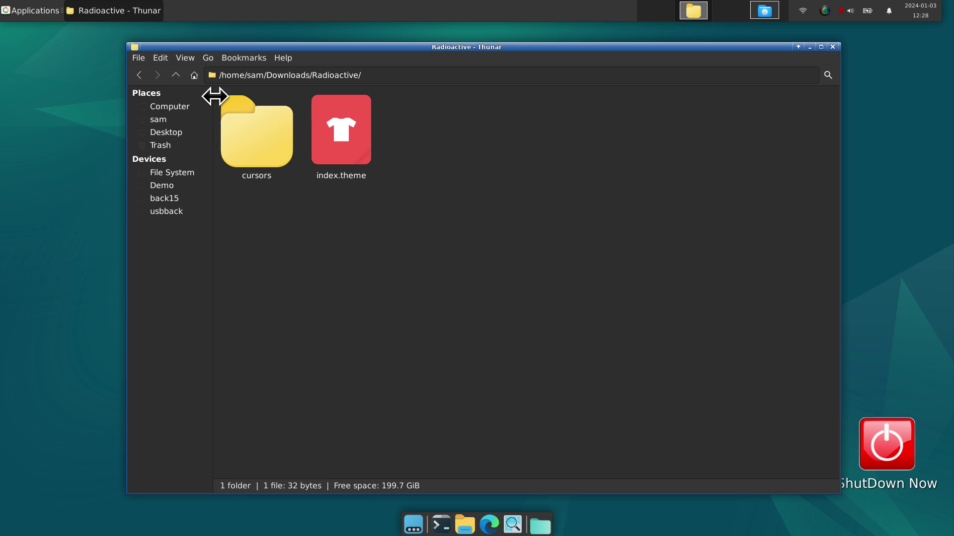
{"action": "left_click", "coordinate": [176, 75]}
Move the extracted Radioactive folder from Downloads into the .icons folder and close the file manager
{"action": "right_click", "coordinate": [243, 130]}
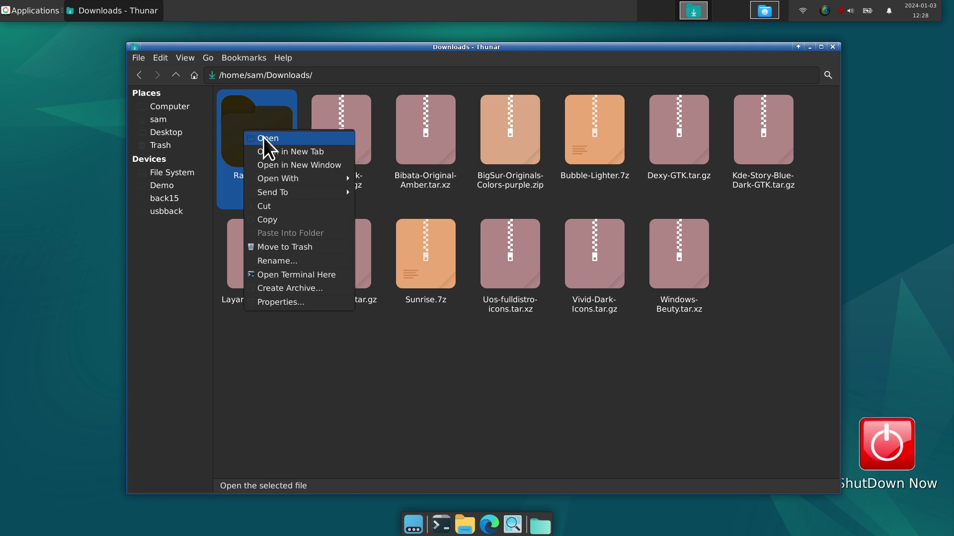
{"action": "left_click", "coordinate": [292, 208]}
{"action": "left_click", "coordinate": [179, 120]}
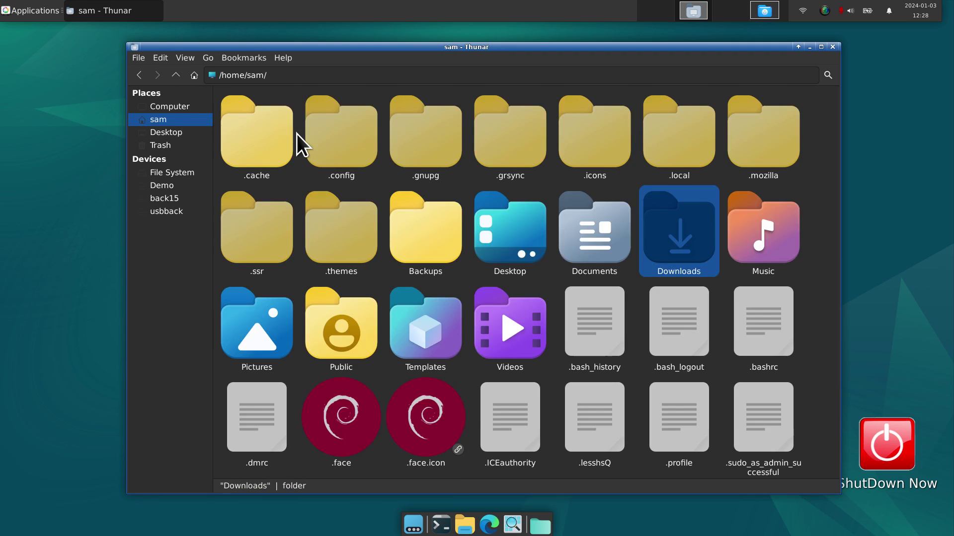
{"action": "double_click", "coordinate": [583, 135]}
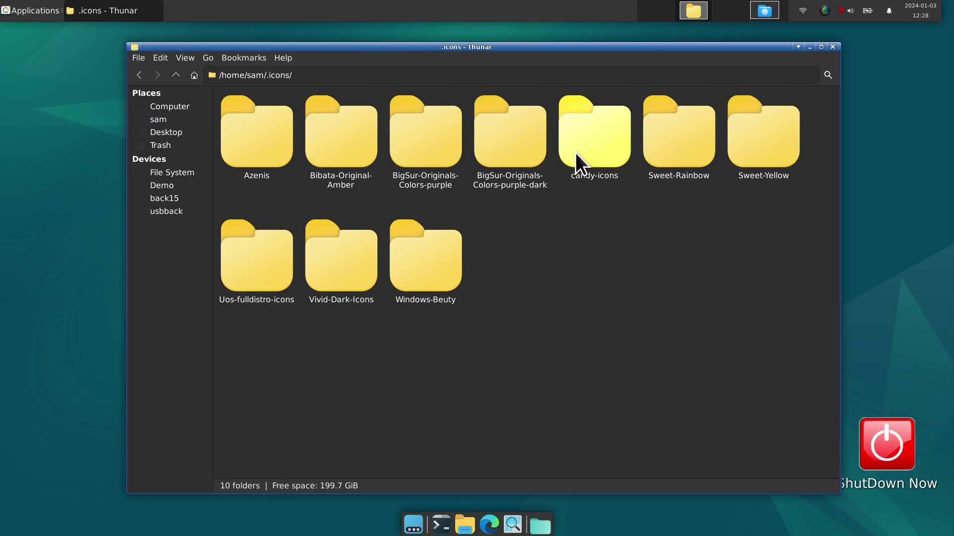
{"action": "right_click", "coordinate": [546, 246]}
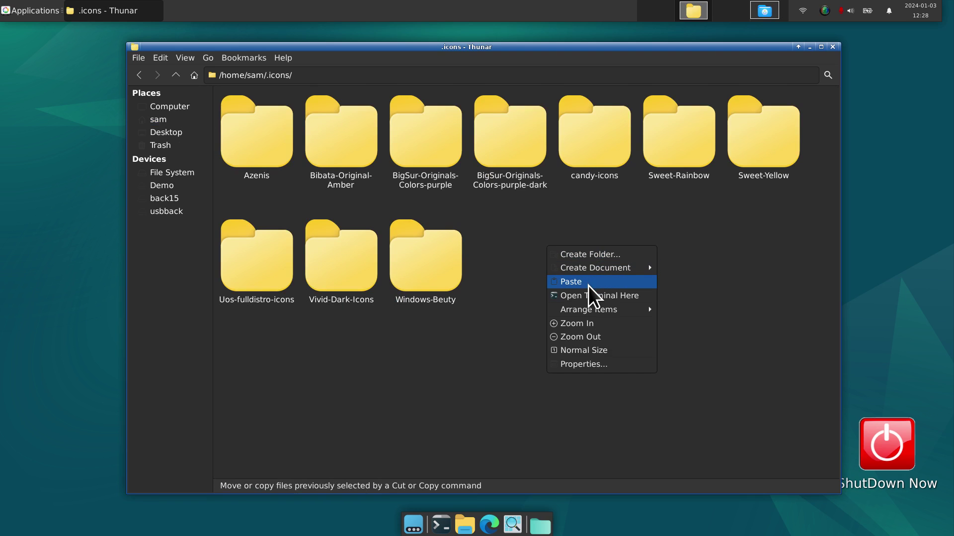
{"action": "left_click", "coordinate": [588, 287]}
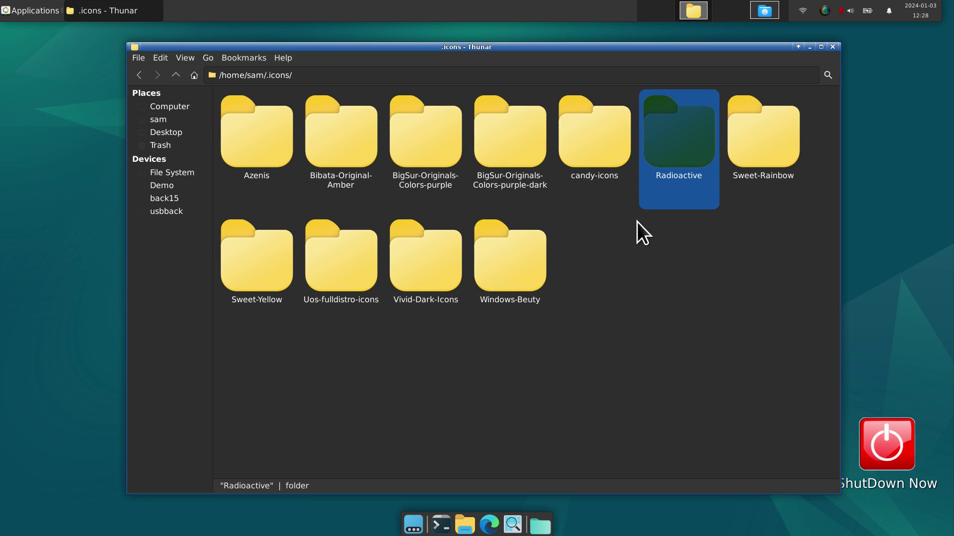
{"action": "left_click", "coordinate": [833, 46]}
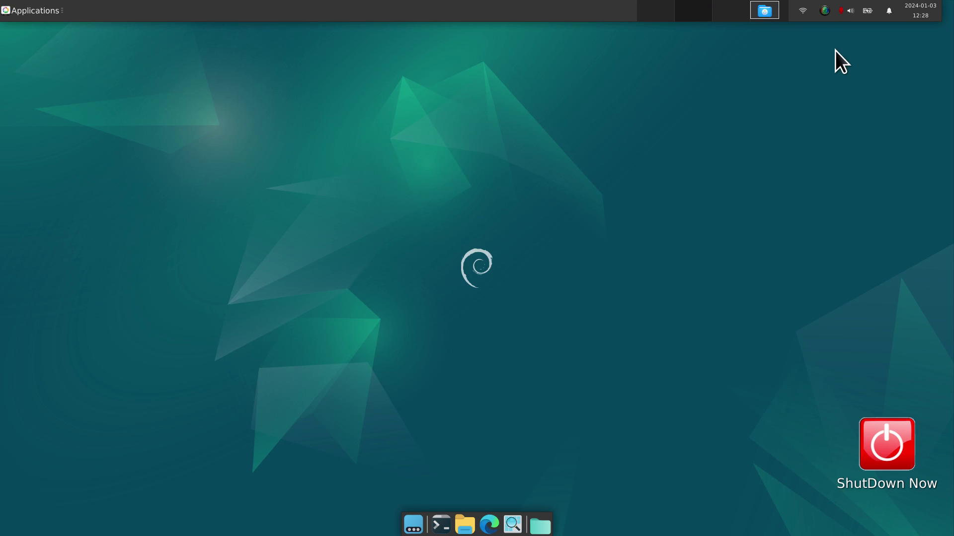
Apply the Radioactive cursor theme in the Mouse and Touchpad settings
{"action": "left_click", "coordinate": [26, 12]}
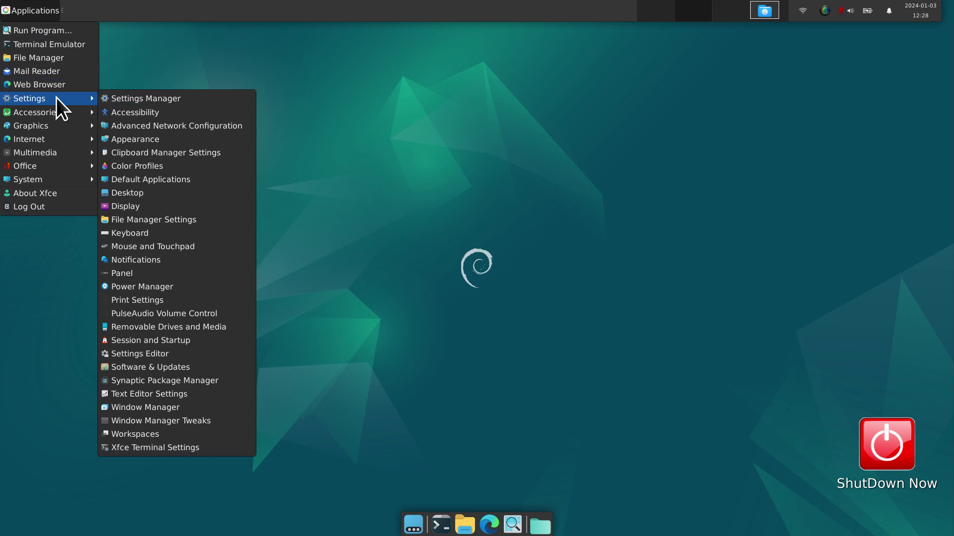
{"action": "left_click", "coordinate": [149, 99]}
{"action": "left_click", "coordinate": [532, 248]}
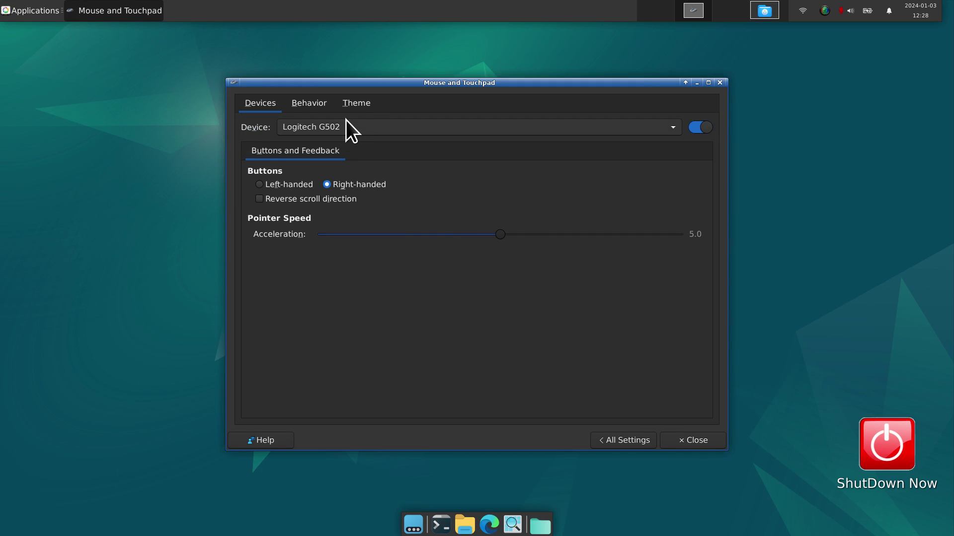
{"action": "key", "text": "alt+t"}
{"action": "left_click", "coordinate": [294, 177]}
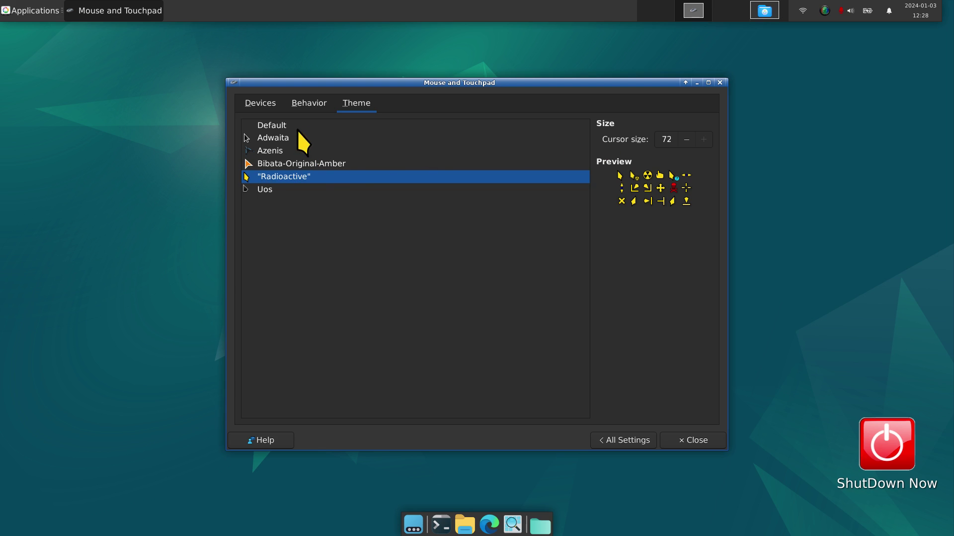
Try the Azenis, Bibata-Original-Amber and Uos cursor themes one after another
{"action": "left_click", "coordinate": [276, 150]}
{"action": "left_click", "coordinate": [277, 164]}
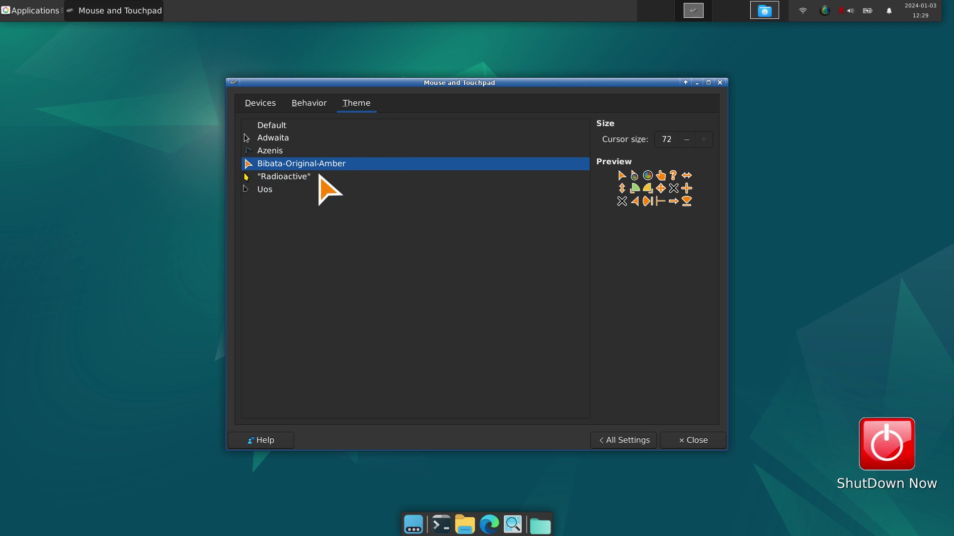
{"action": "left_click", "coordinate": [261, 191]}
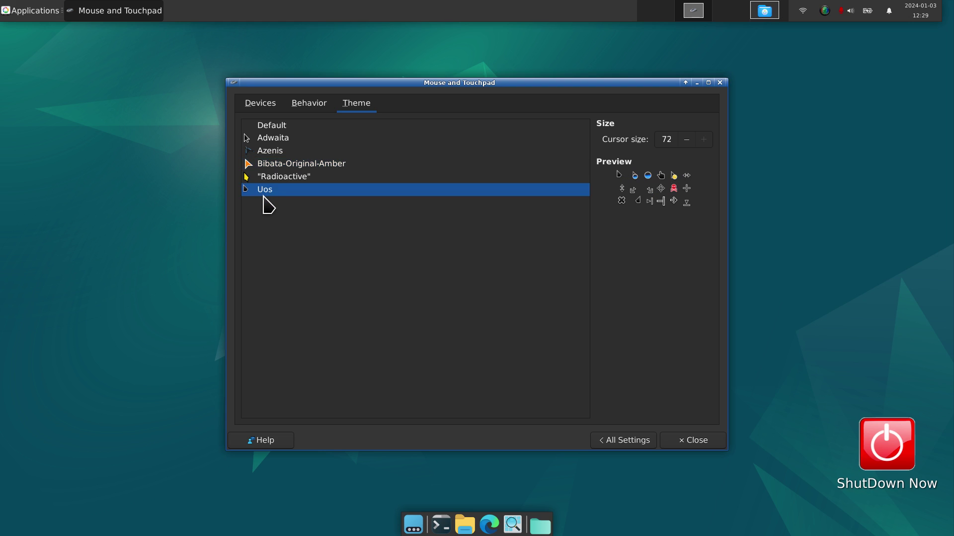
Compare the Uos-fulldistro-icons and candy-icons folders in .icons for a cursors subfolder, and close the file manager
{"action": "left_click", "coordinate": [465, 524]}
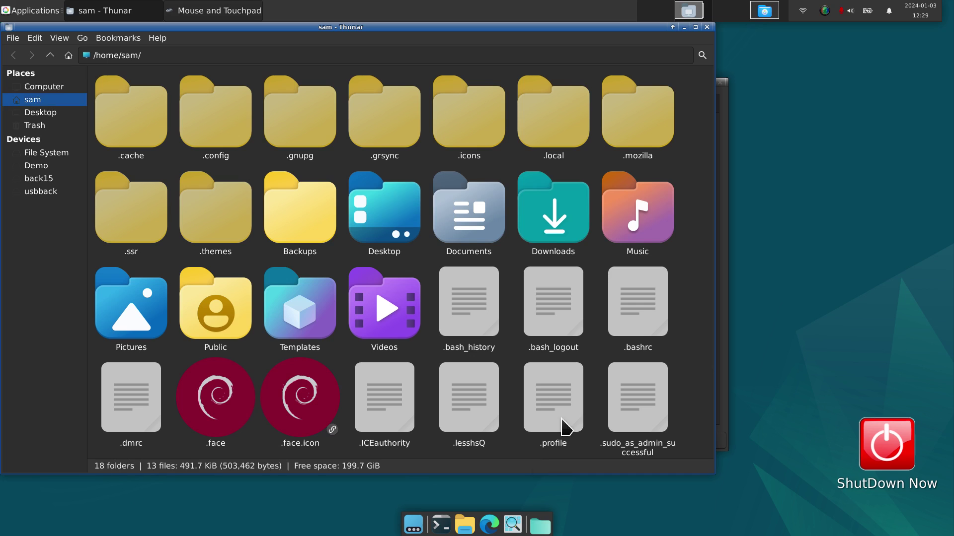
{"action": "double_click", "coordinate": [478, 123]}
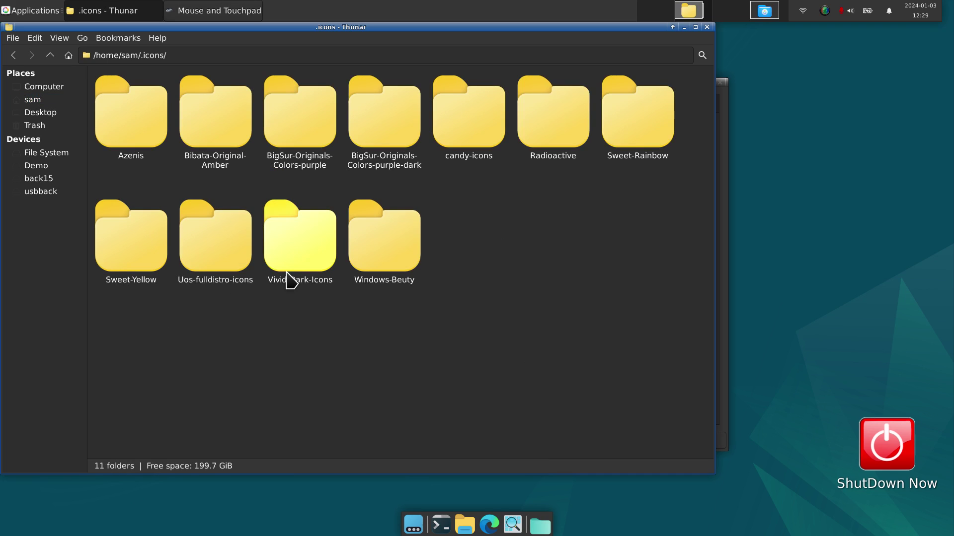
{"action": "left_click", "coordinate": [221, 248]}
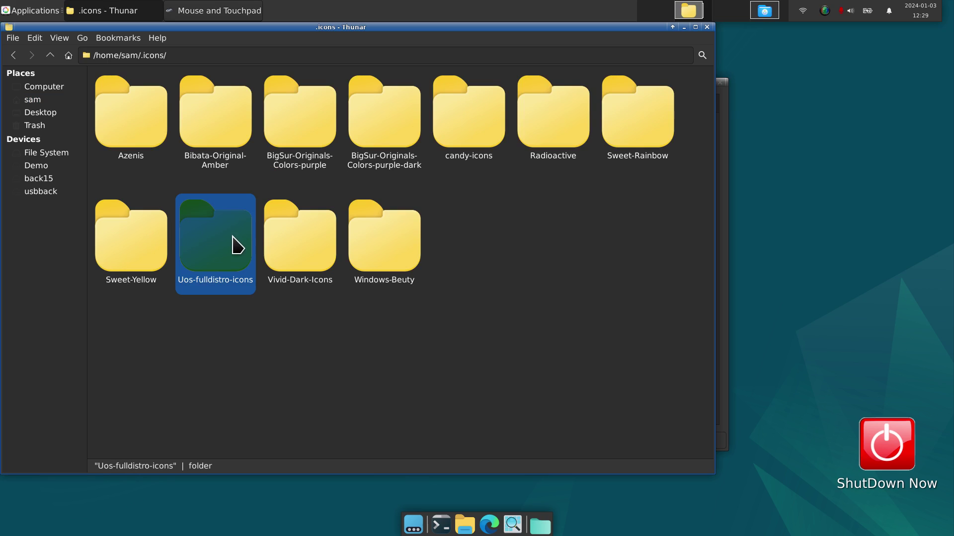
{"action": "double_click", "coordinate": [217, 248]}
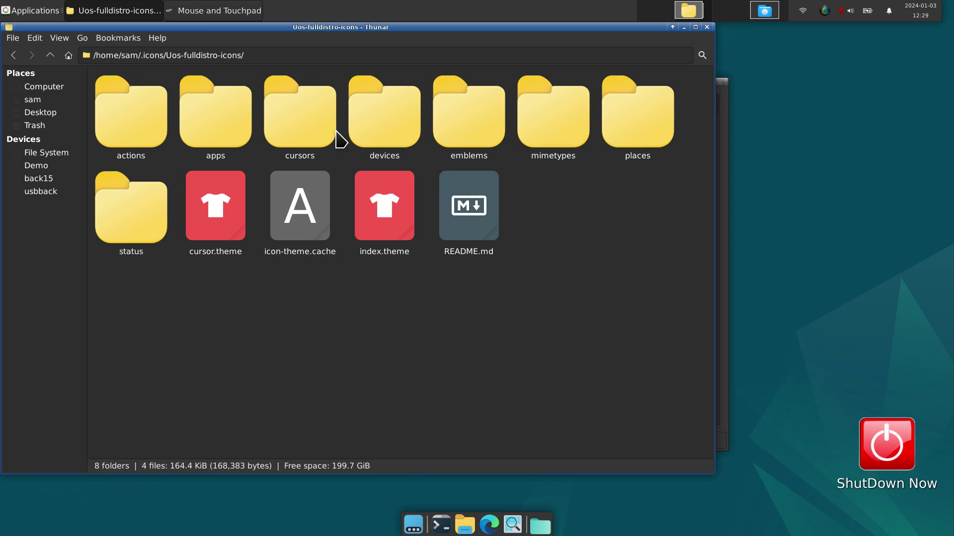
{"action": "left_click", "coordinate": [300, 129]}
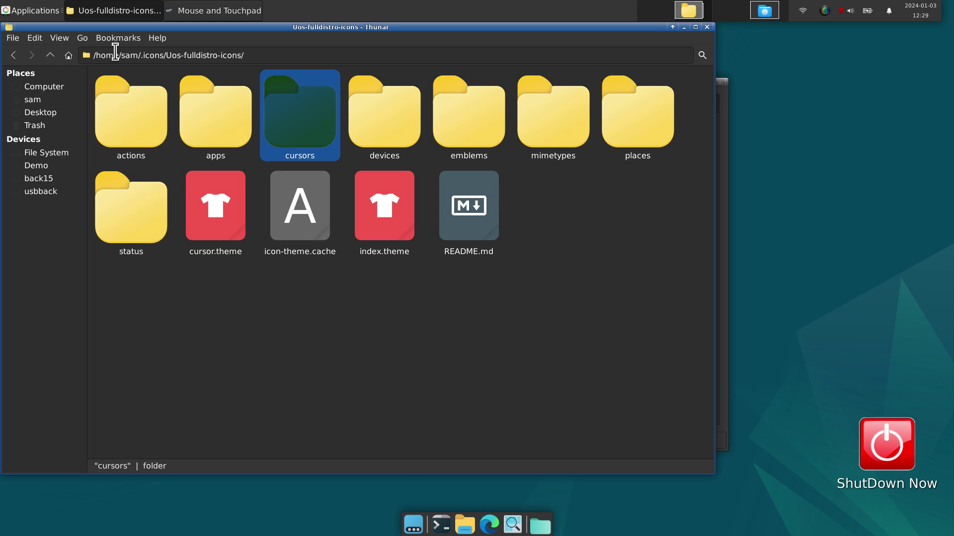
{"action": "left_click", "coordinate": [49, 55]}
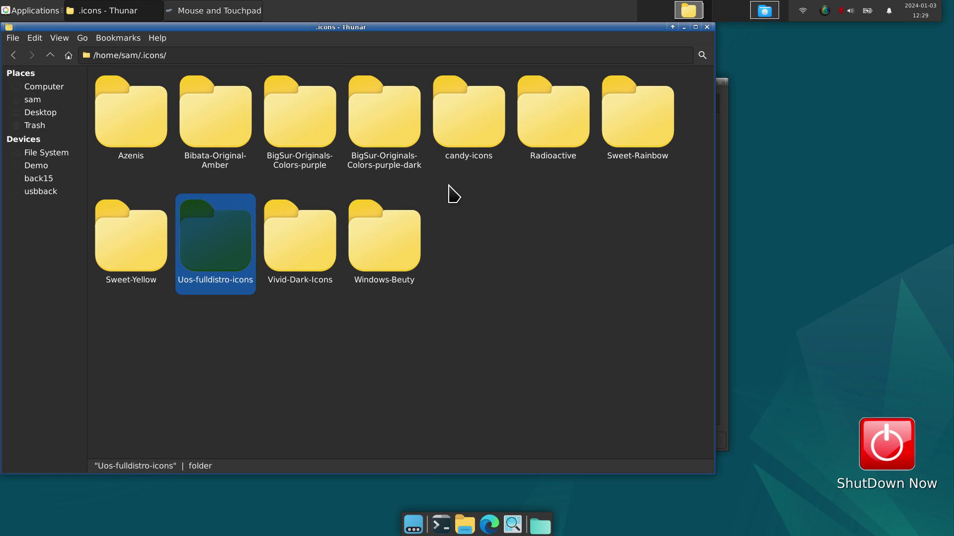
{"action": "left_click", "coordinate": [455, 123]}
{"action": "double_click", "coordinate": [456, 123]}
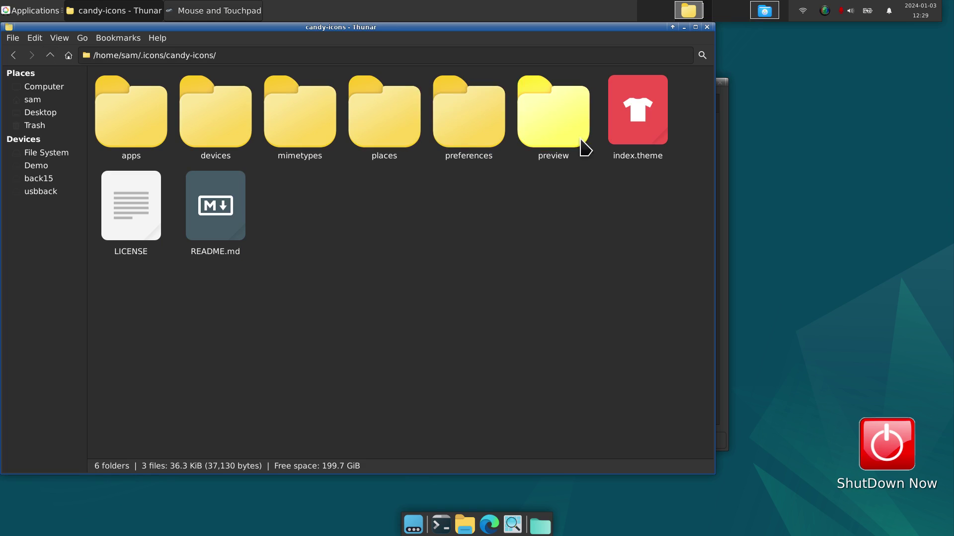
{"action": "left_click", "coordinate": [49, 54]}
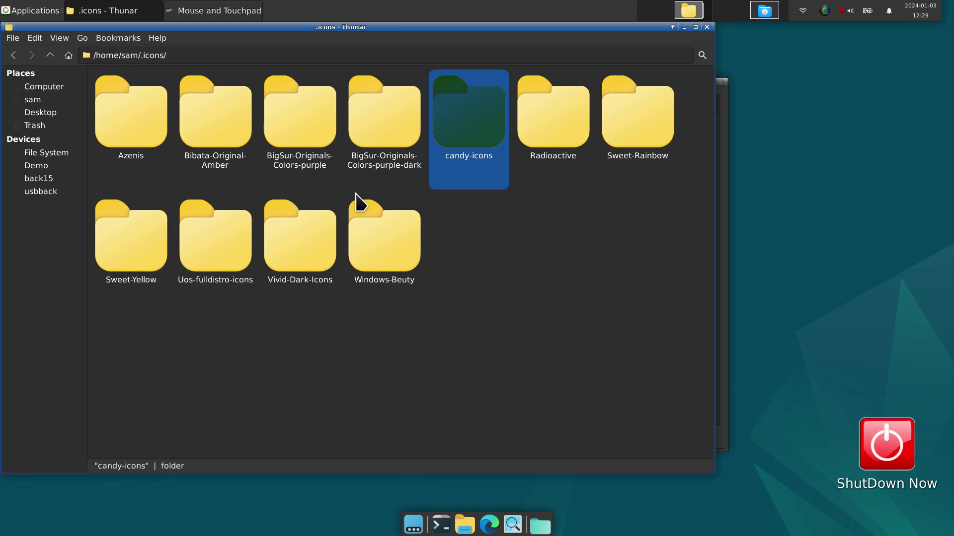
{"action": "left_click", "coordinate": [707, 27]}
Switch the cursor theme back to Radioactive and close the Mouse and Touchpad settings
{"action": "left_click", "coordinate": [254, 178]}
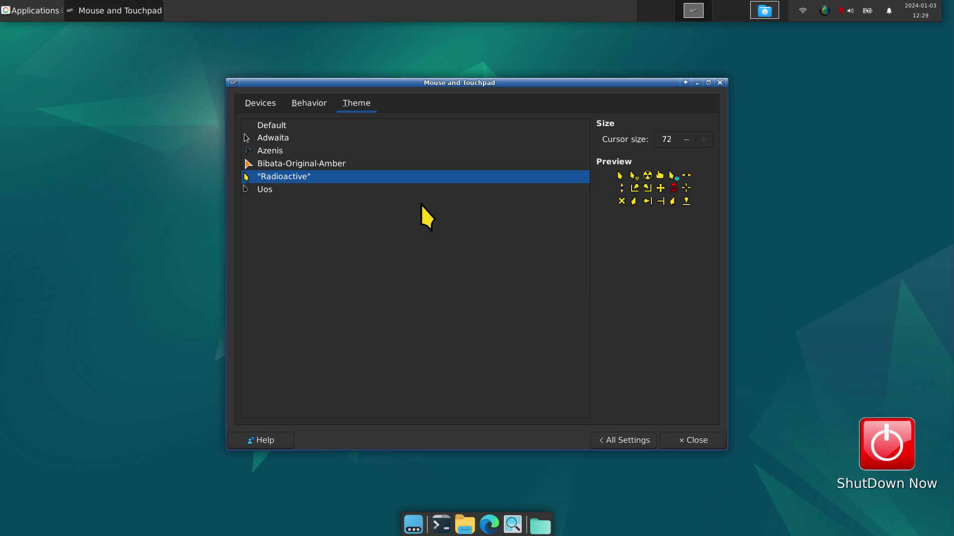
{"action": "left_click", "coordinate": [683, 437]}
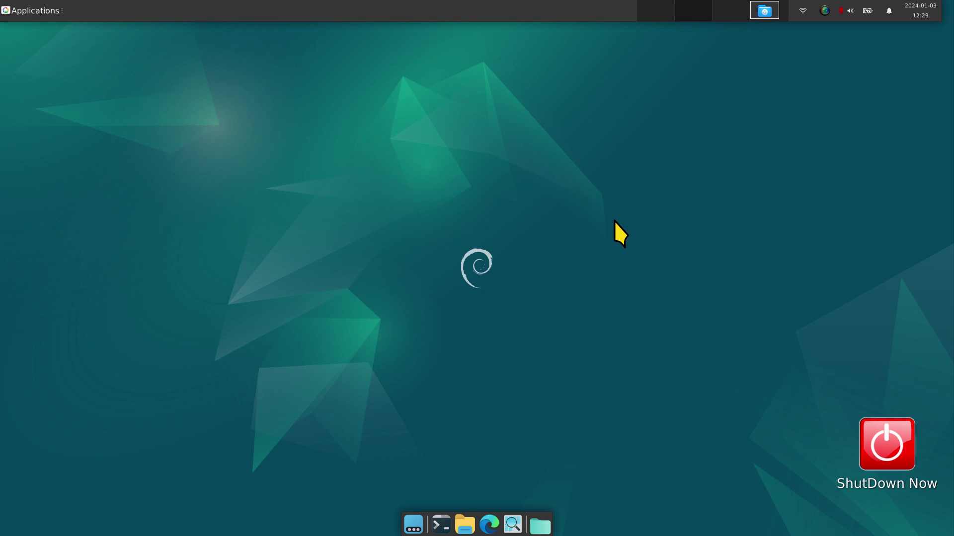